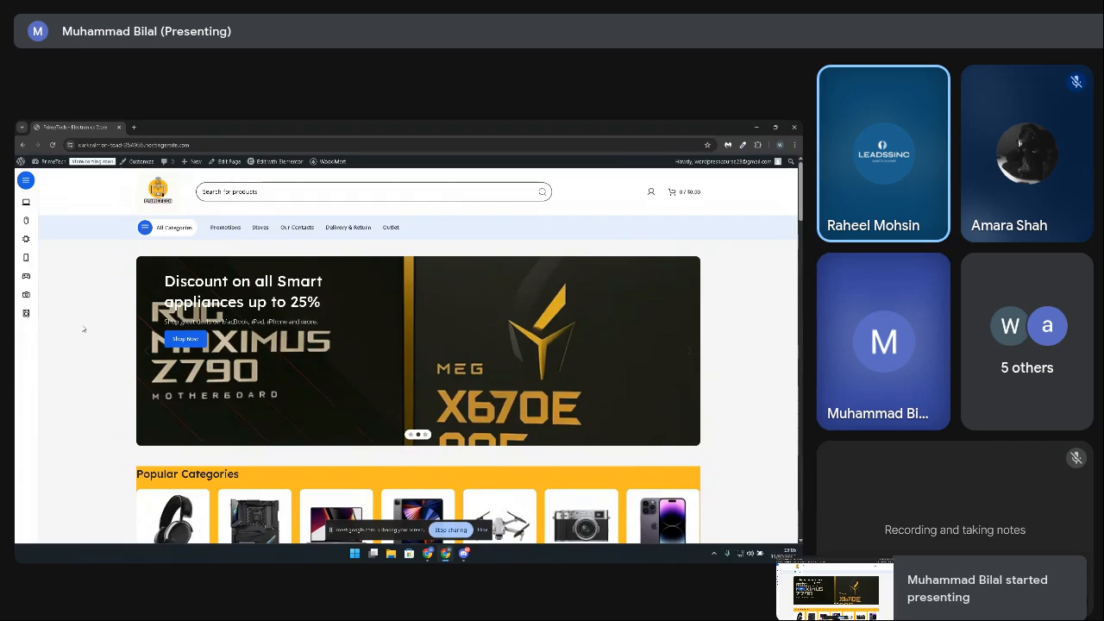
Step: Examine the store home page's banner slides and the Popular Categories section below them
click(146, 355)
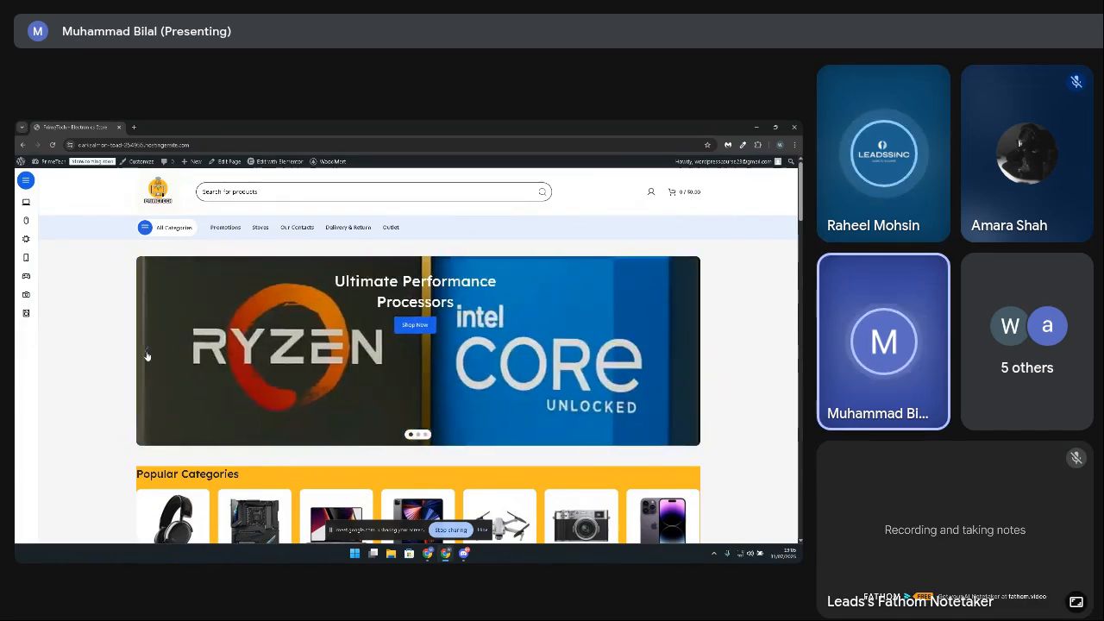
click(147, 355)
click(146, 356)
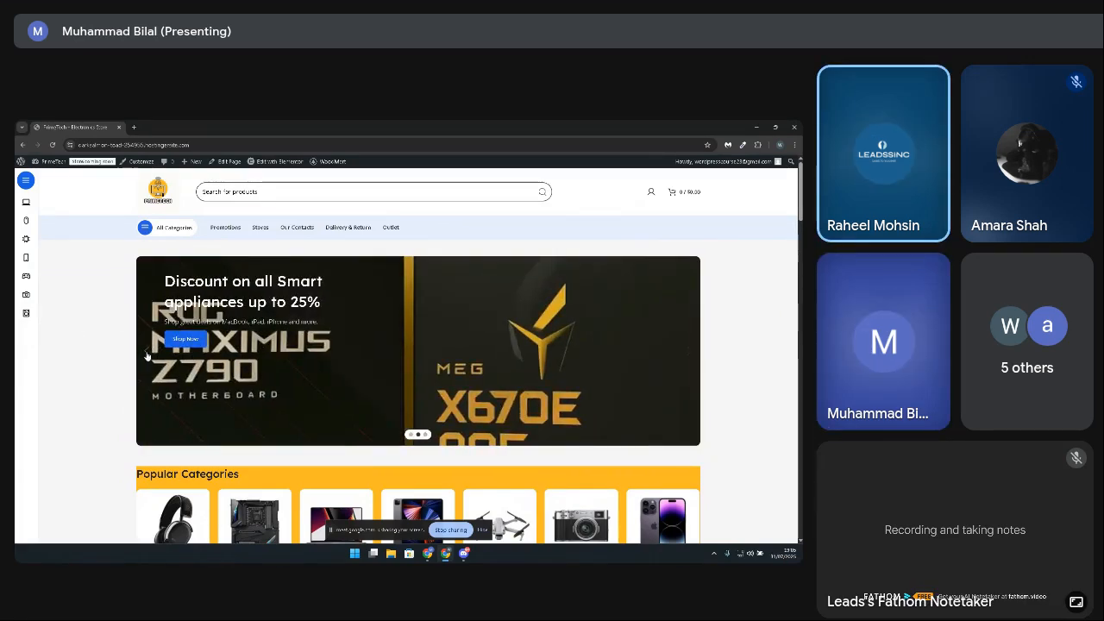
click(147, 355)
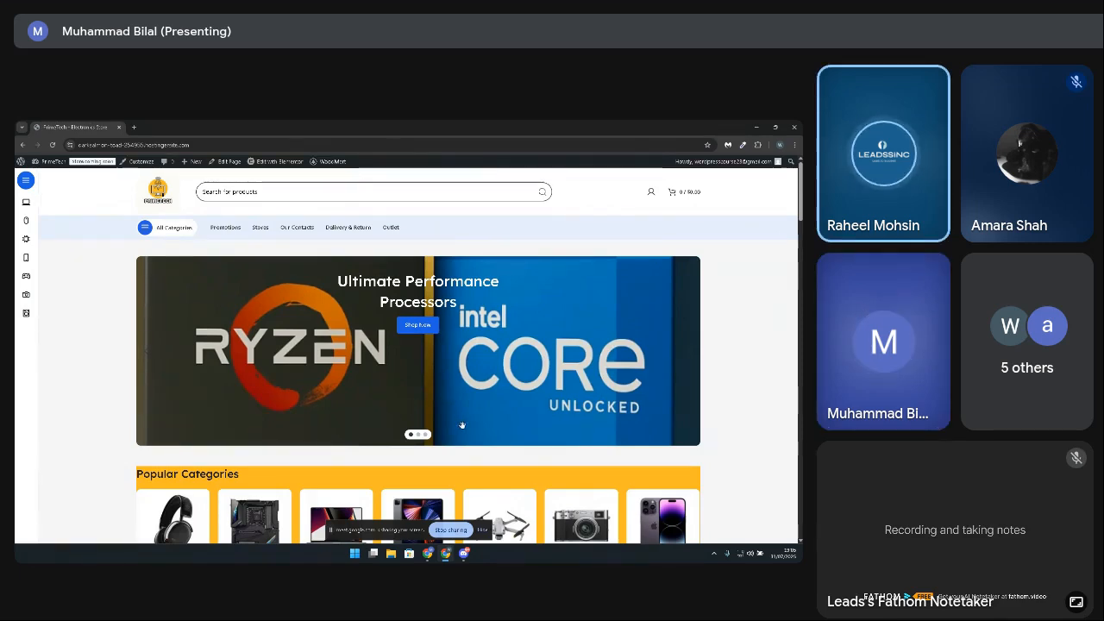
scroll(389, 397, down, 3)
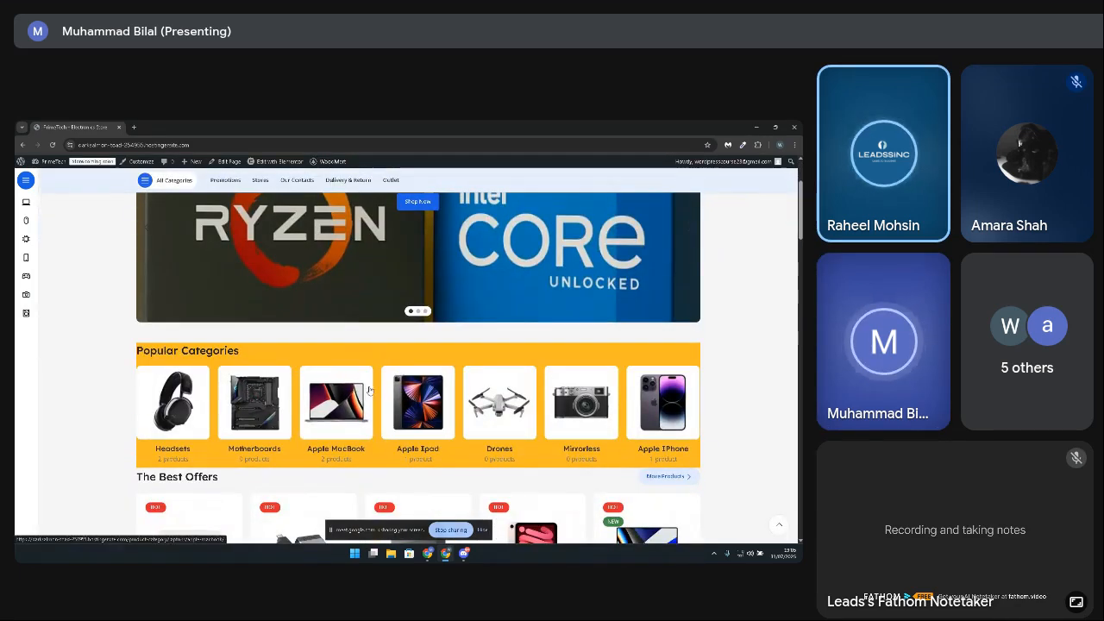
scroll(411, 330, up, 2)
scroll(411, 331, up, 1)
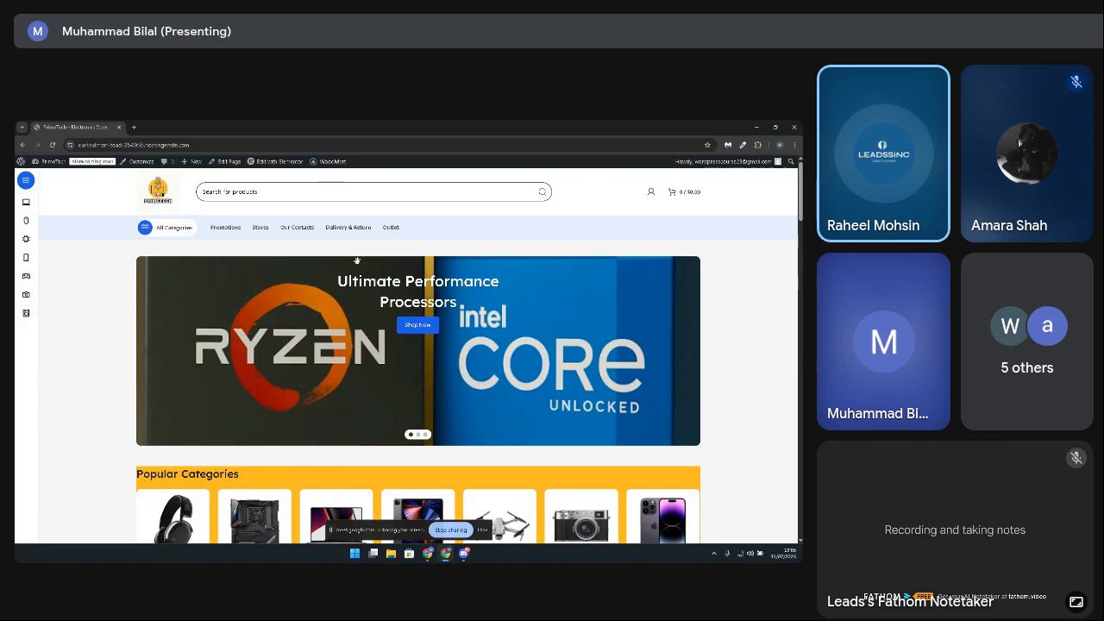
scroll(348, 348, down, 3)
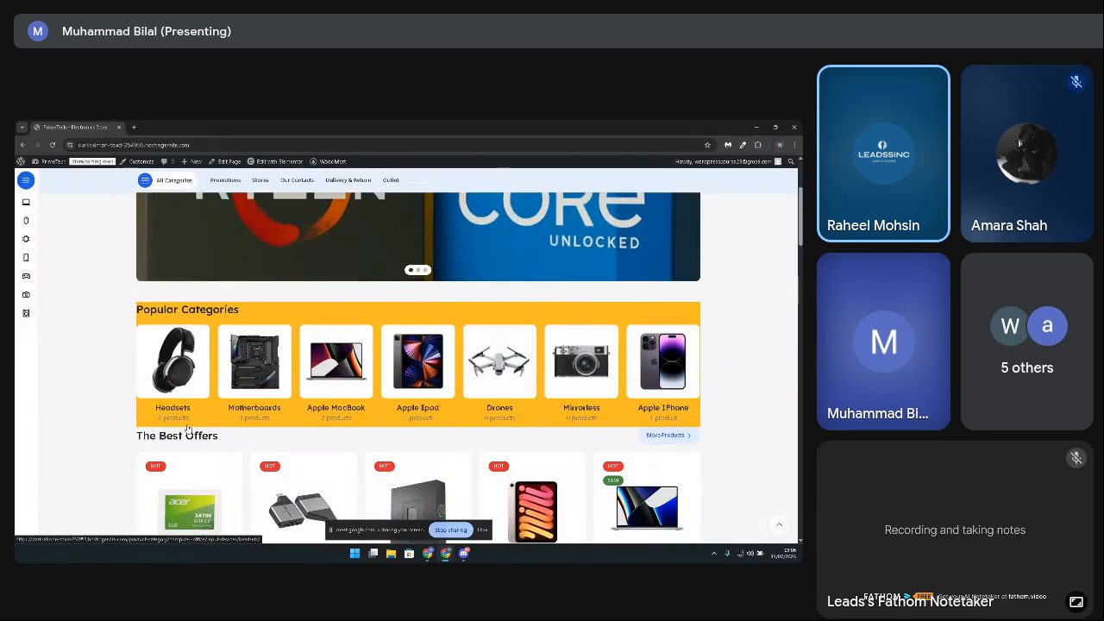
scroll(204, 428, up, 1)
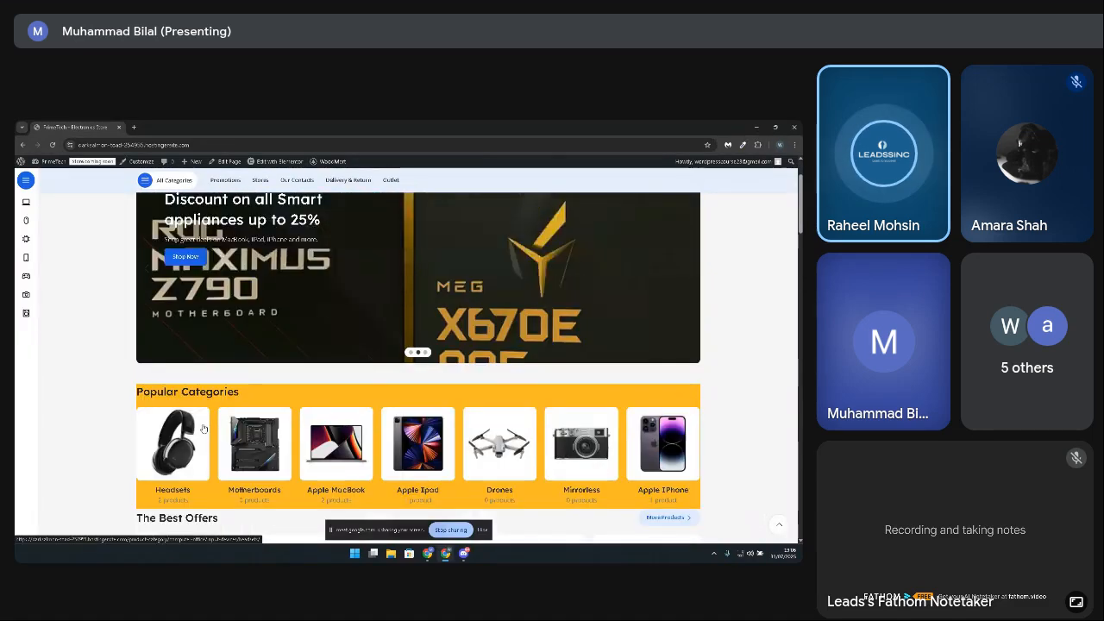
scroll(204, 428, up, 1)
scroll(200, 377, up, 1)
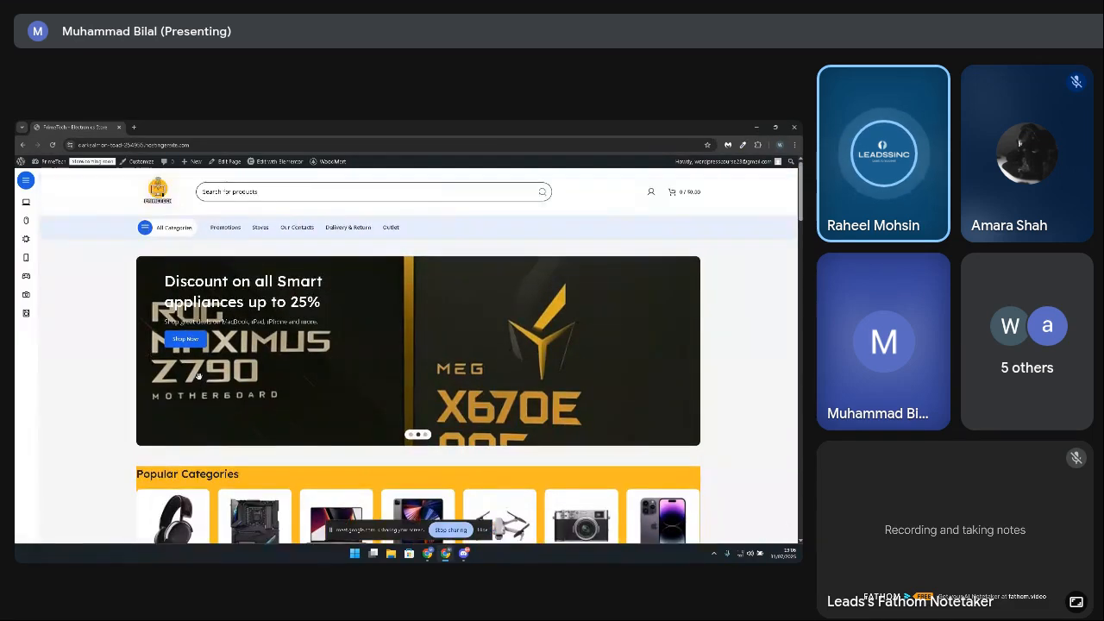
scroll(200, 394, down, 1)
scroll(200, 394, down, 1)
scroll(200, 392, up, 2)
Step: Open the home page in the Elementor editor and add a single-column Flexbox container above the banner slider
mouse_move(290, 165)
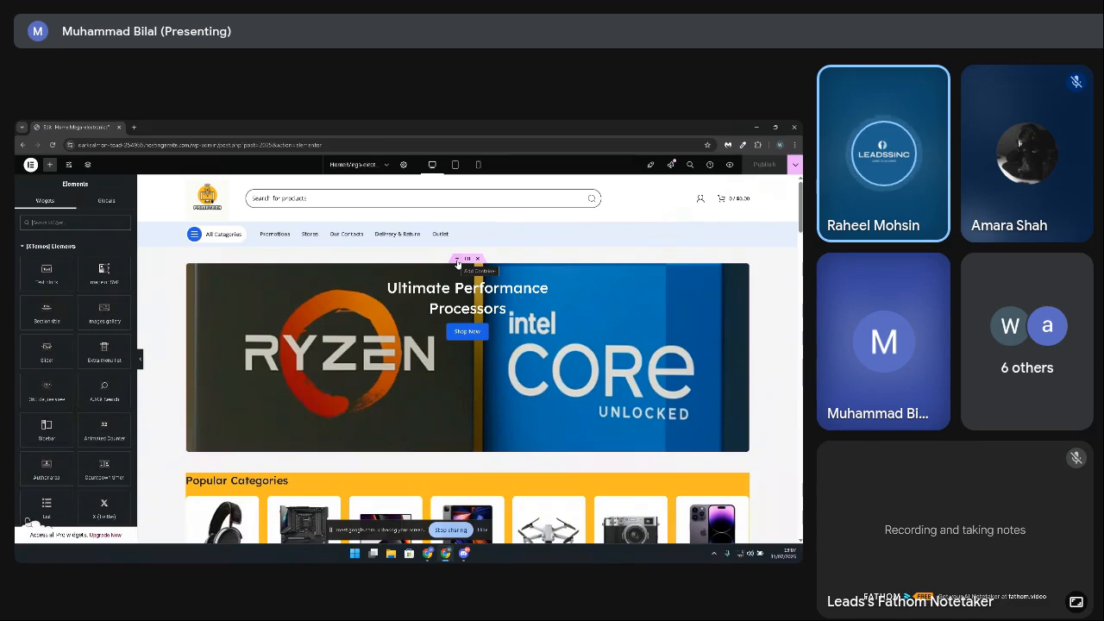
click(458, 261)
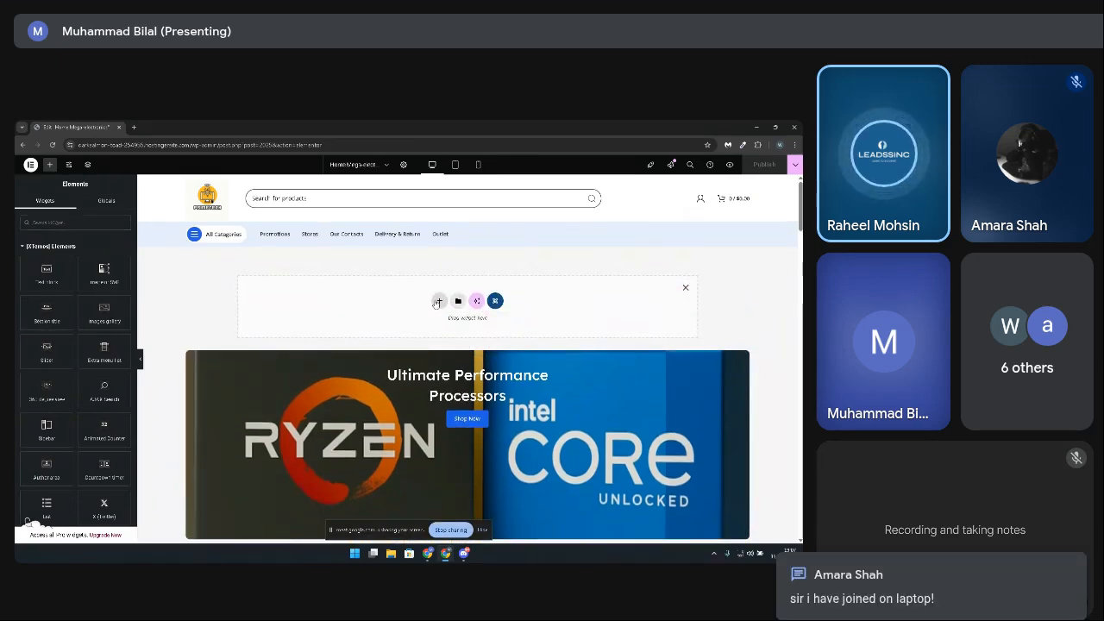
click(438, 301)
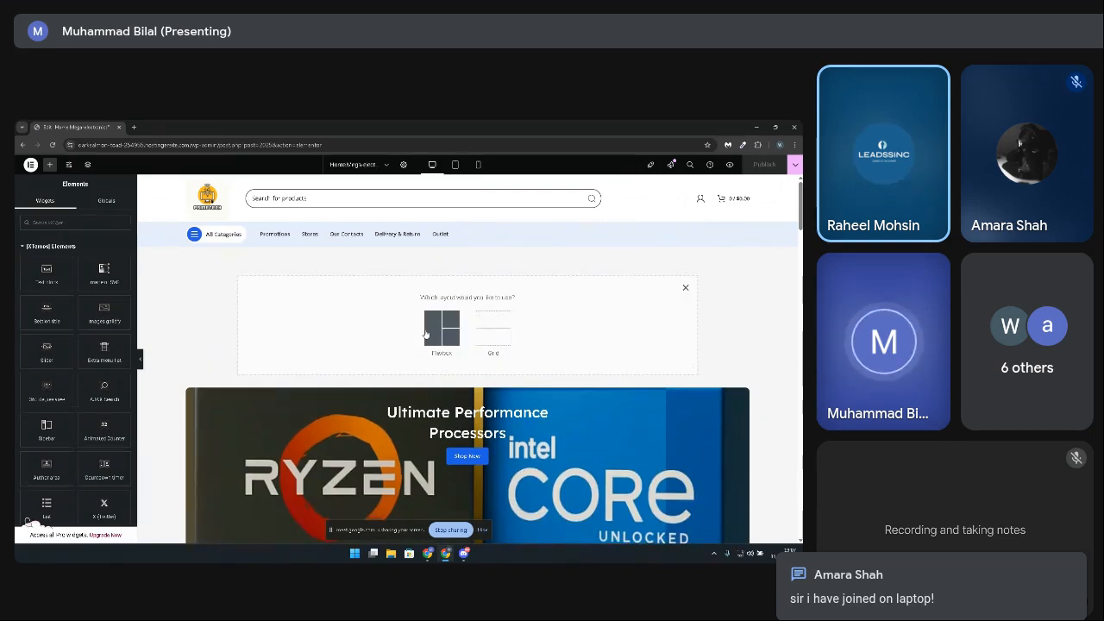
click(427, 332)
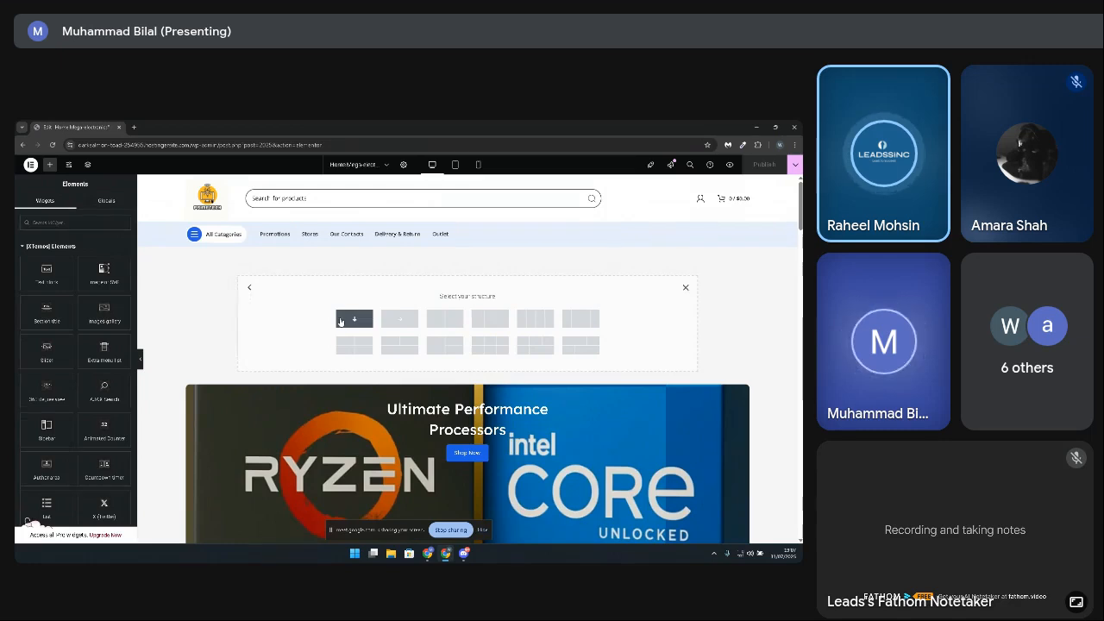
click(352, 319)
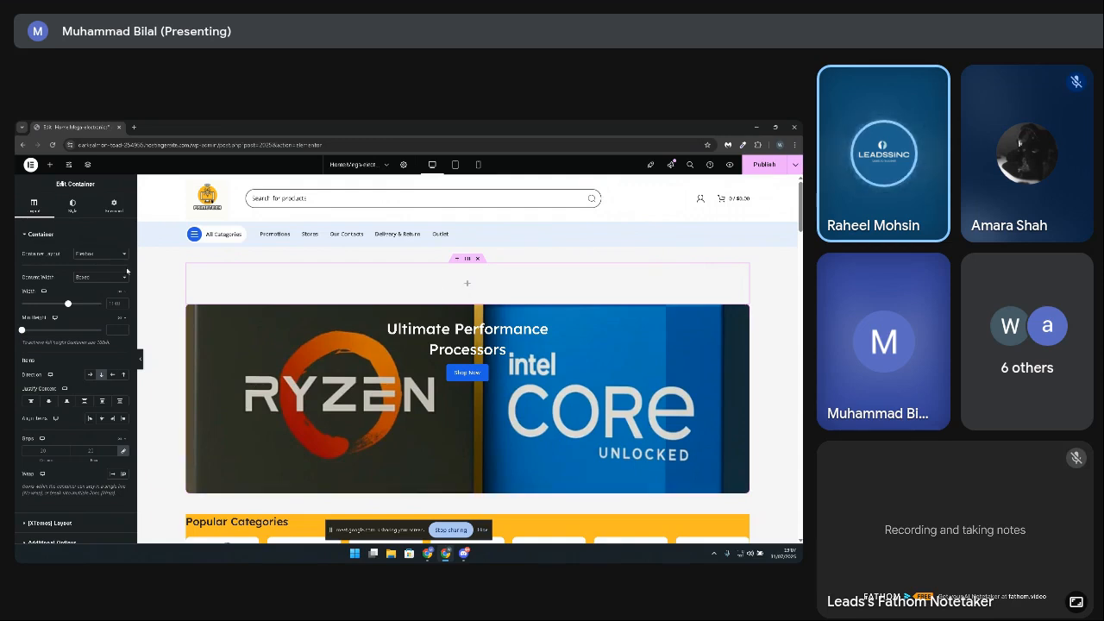
click(49, 164)
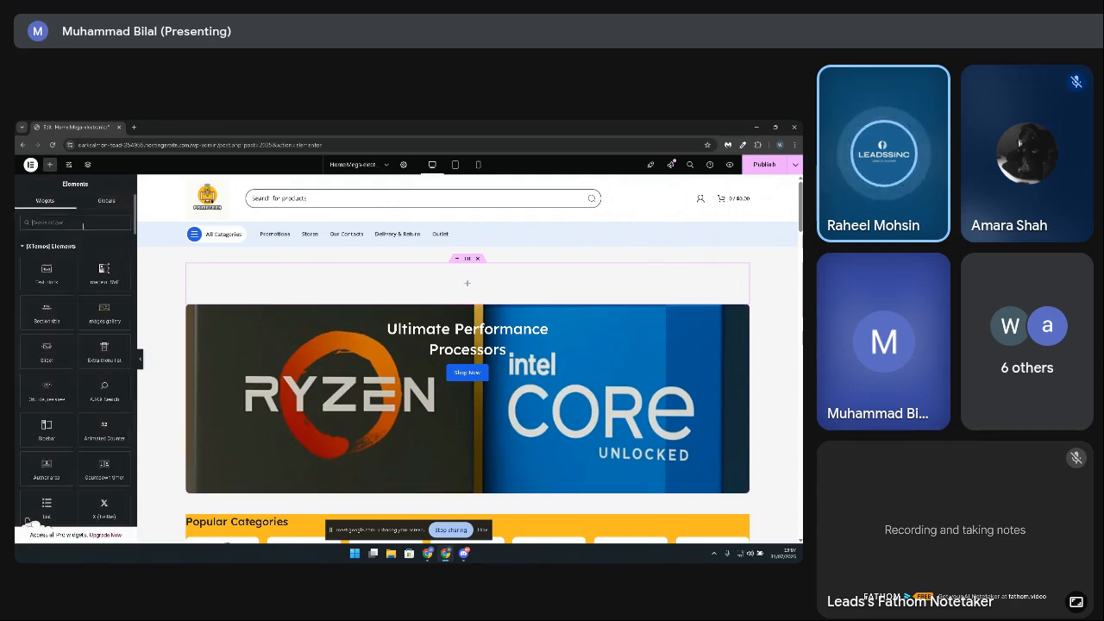
click(466, 259)
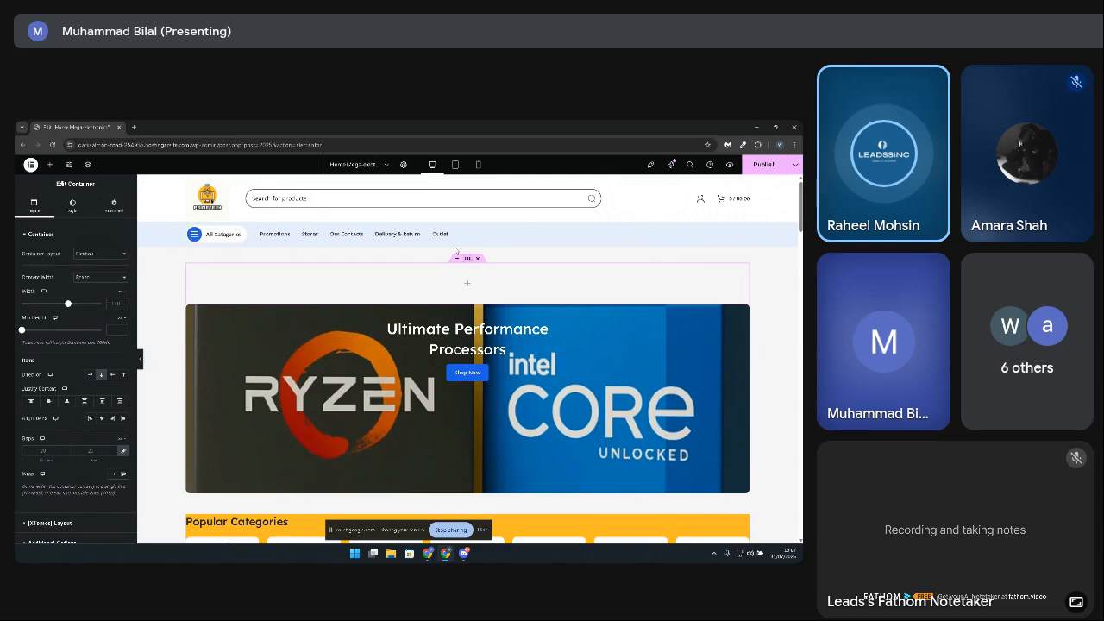
Step: Set the home page's layout to Elementor Full Width in the page settings
click(404, 166)
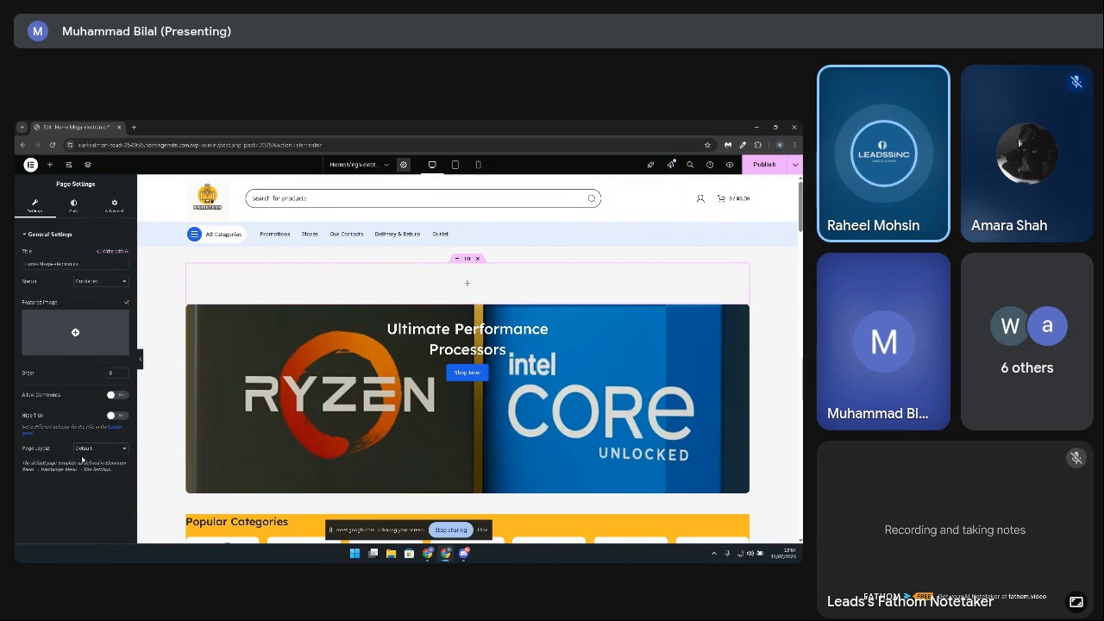
click(111, 452)
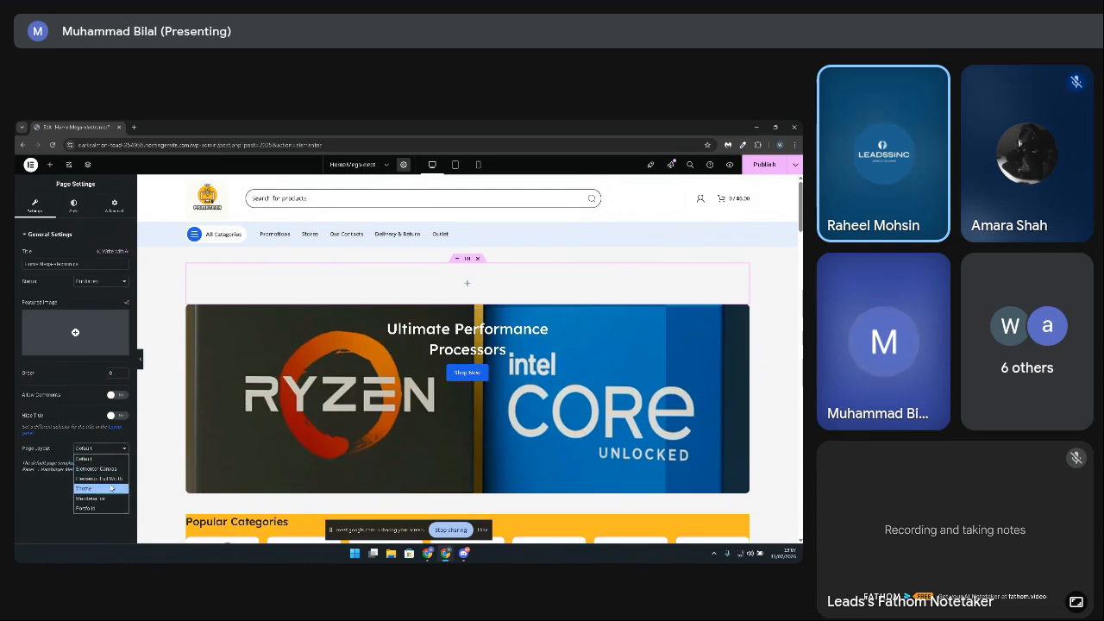
click(113, 479)
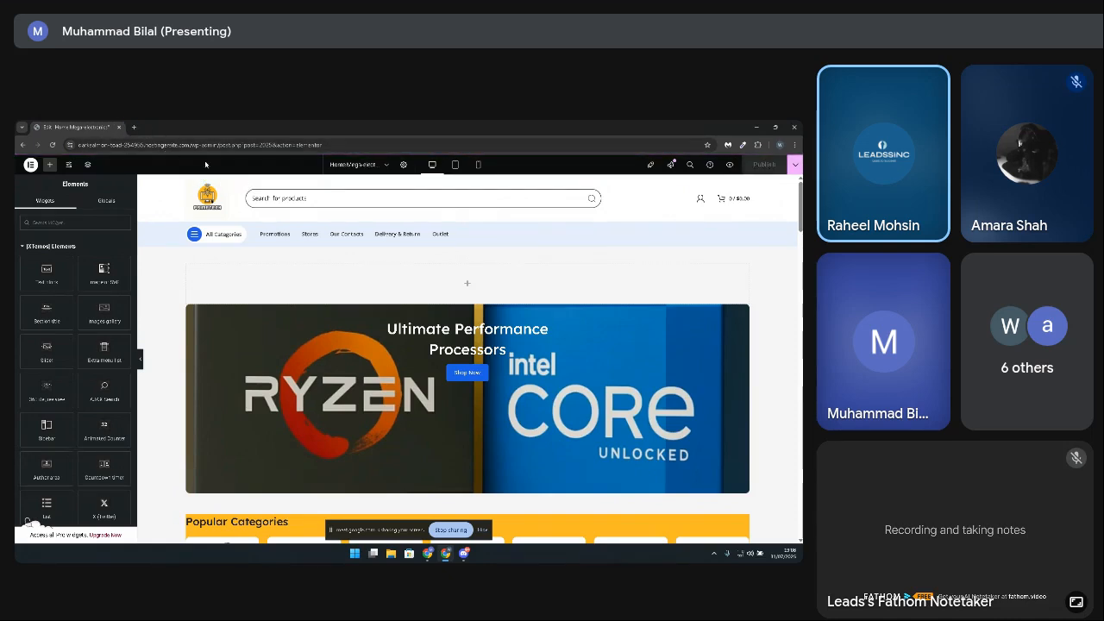
Step: Add a Slider widget to the empty container above the banner and assign it the Mega electronics slider
scroll(349, 276, down, 2)
scroll(349, 276, up, 2)
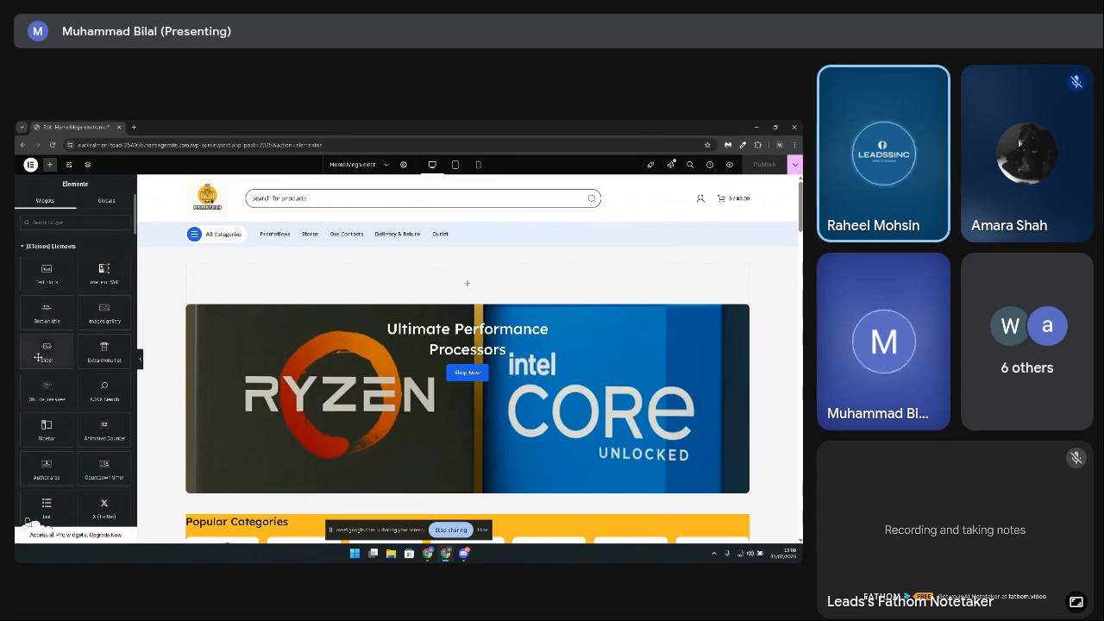
drag(46, 348, 466, 285)
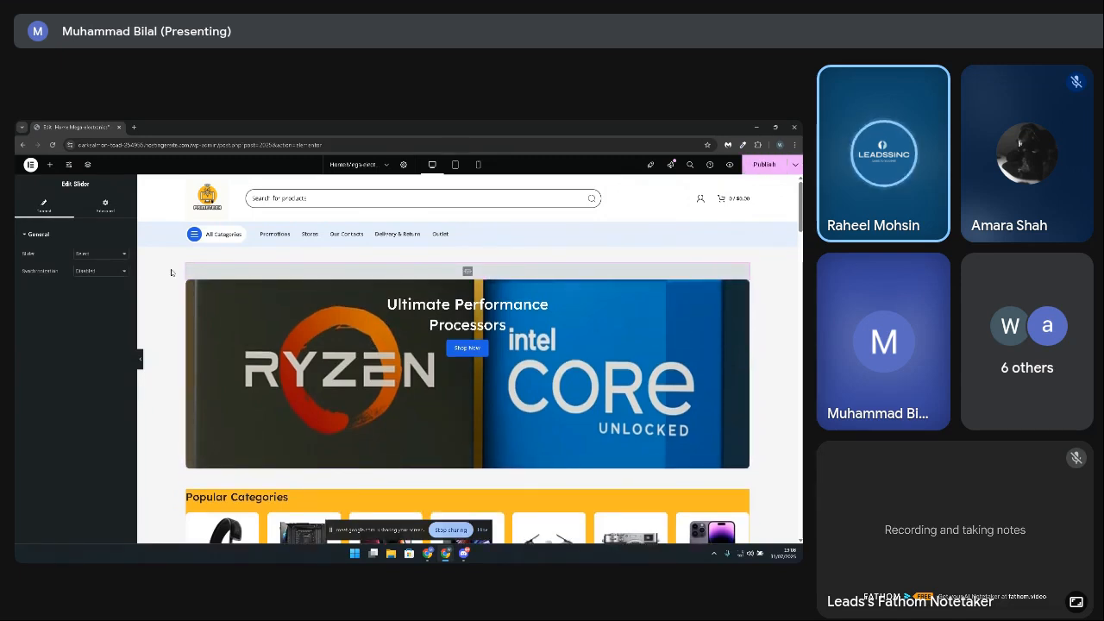
click(86, 253)
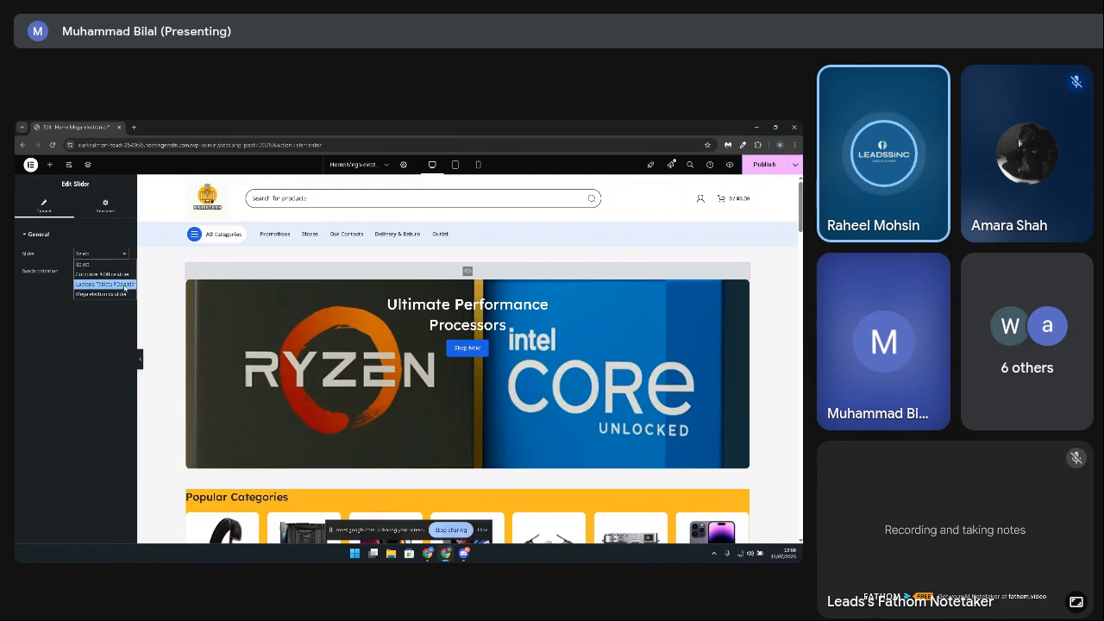
click(417, 271)
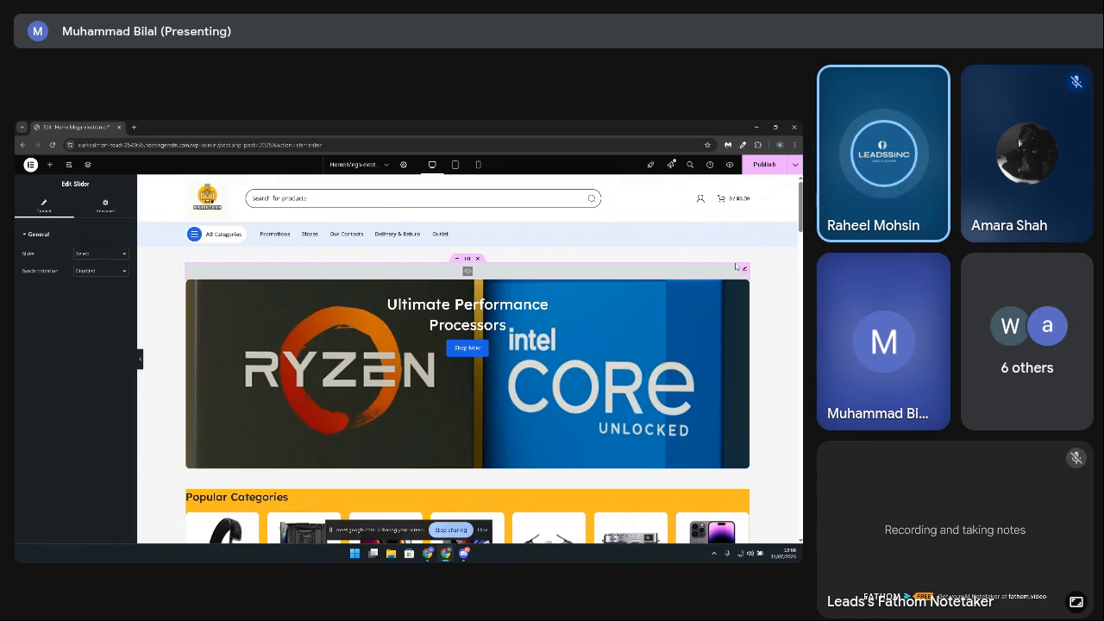
click(95, 254)
click(105, 293)
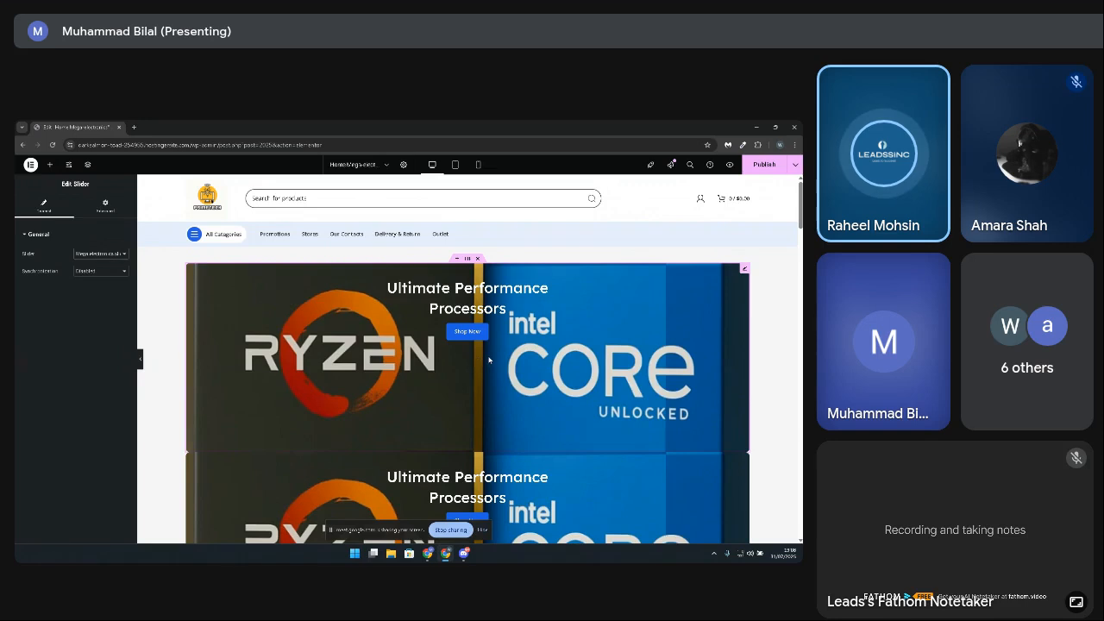
scroll(488, 359, down, 3)
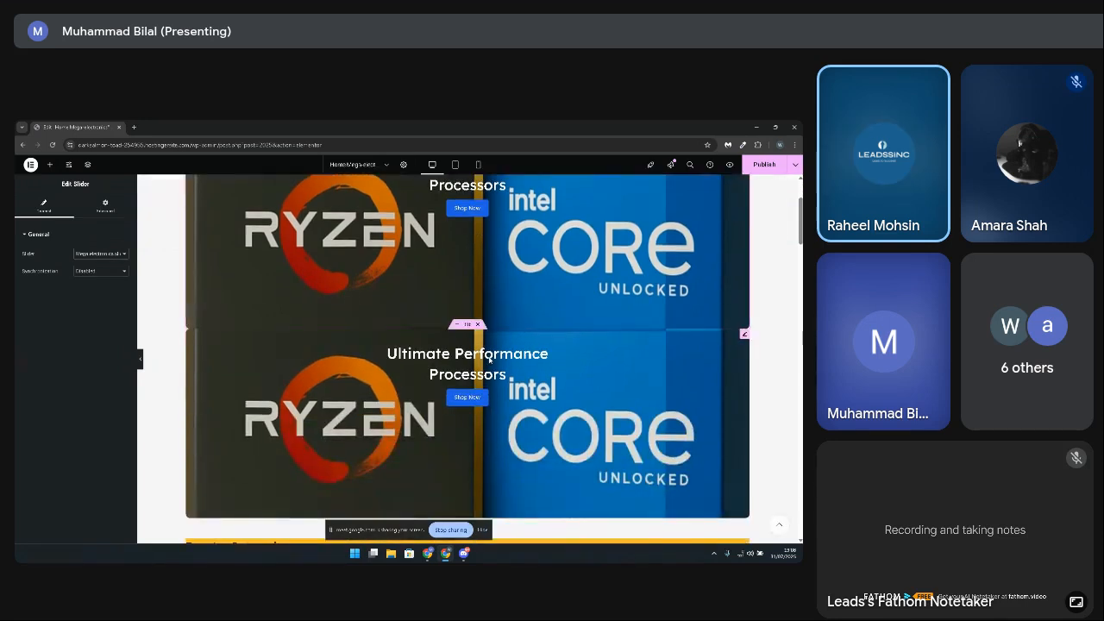
scroll(489, 358, up, 2)
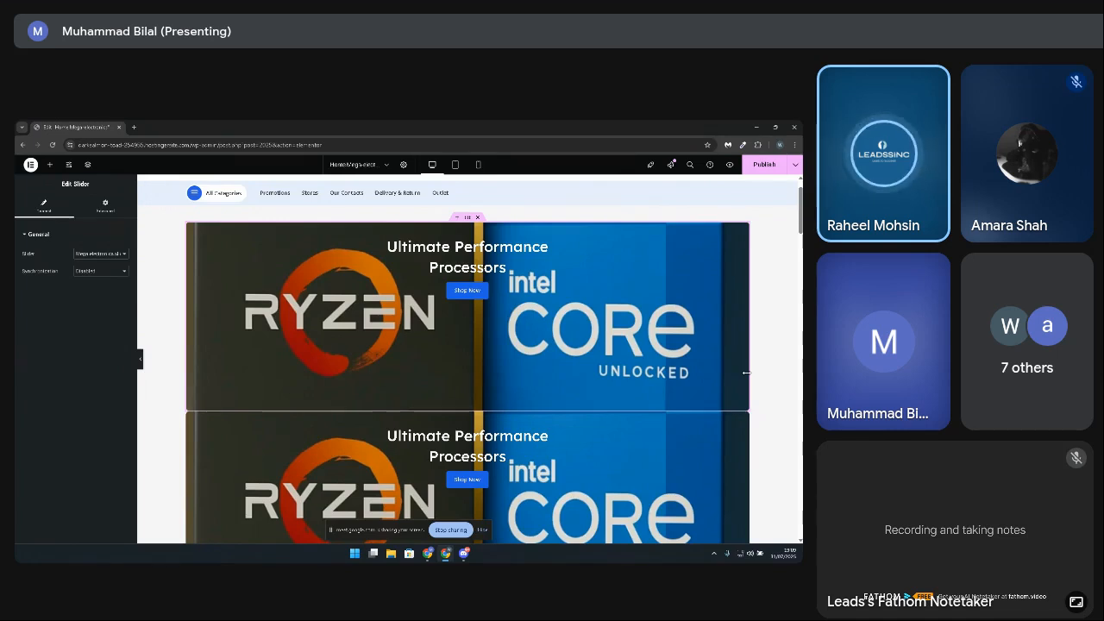
scroll(515, 412, up, 1)
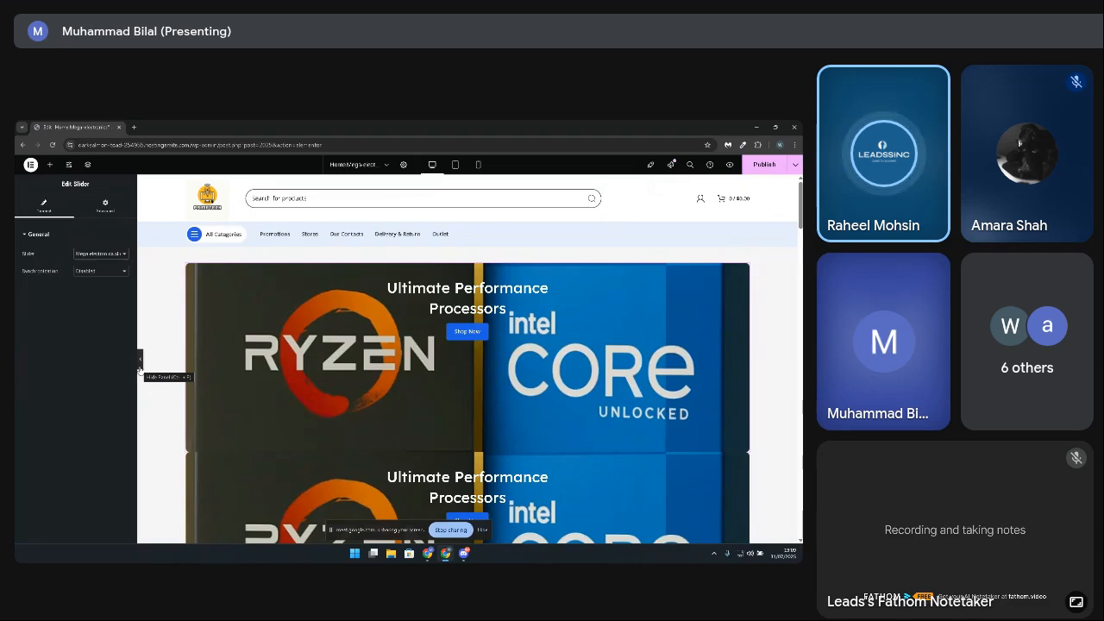
Step: Copy the site's base URL from the editor address and send it in the Google Meet in-call chat
drag(78, 145, 176, 147)
key(ctrl+c)
right_click(176, 147)
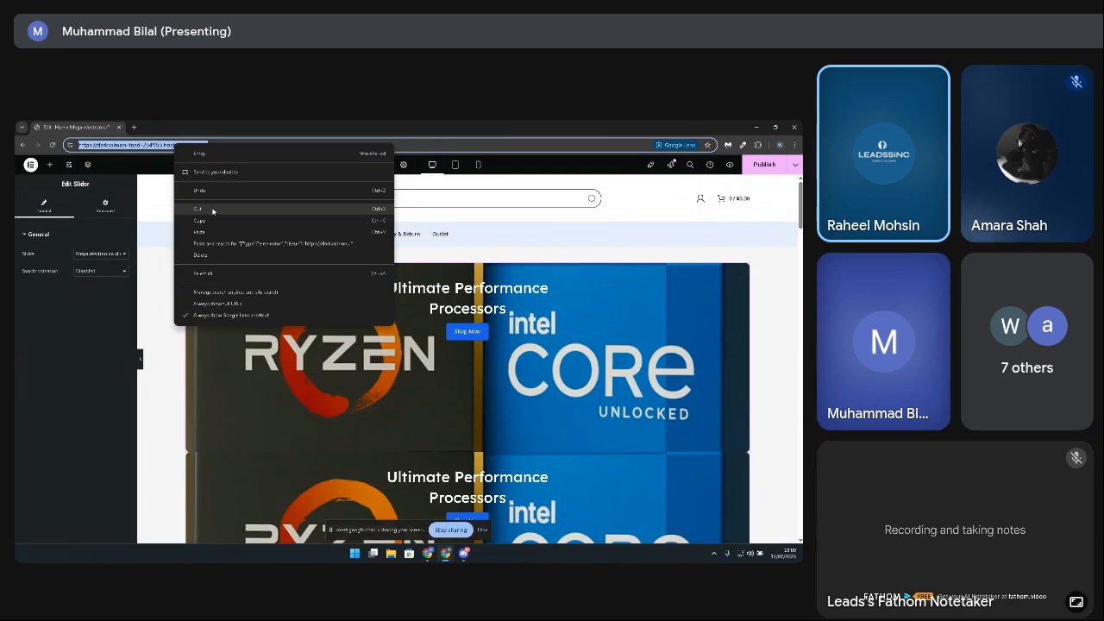
click(212, 220)
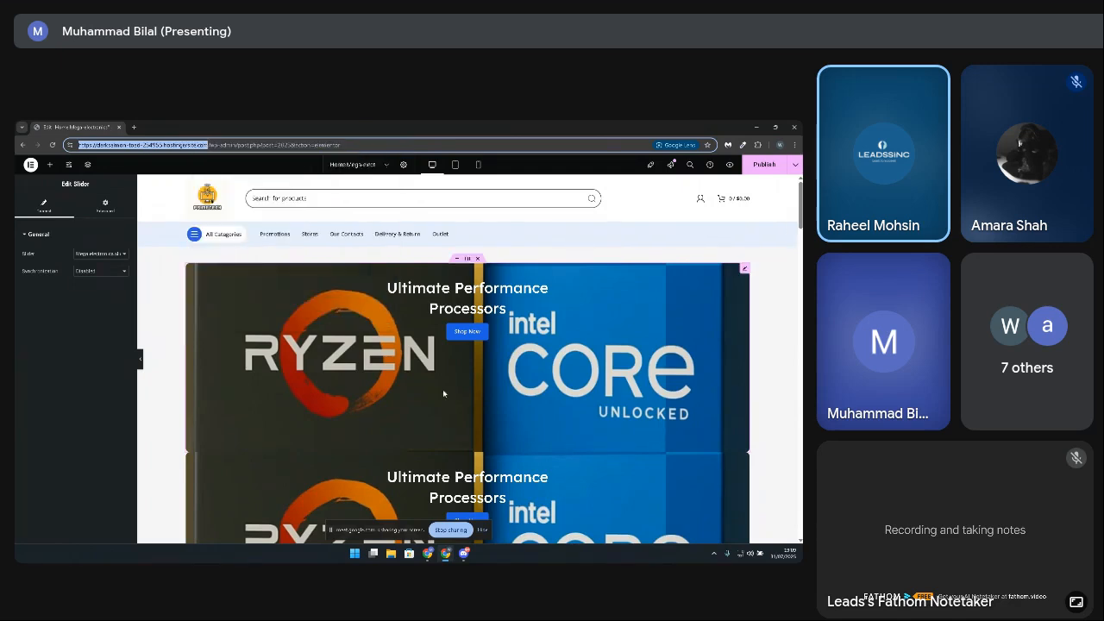
click(424, 556)
click(396, 514)
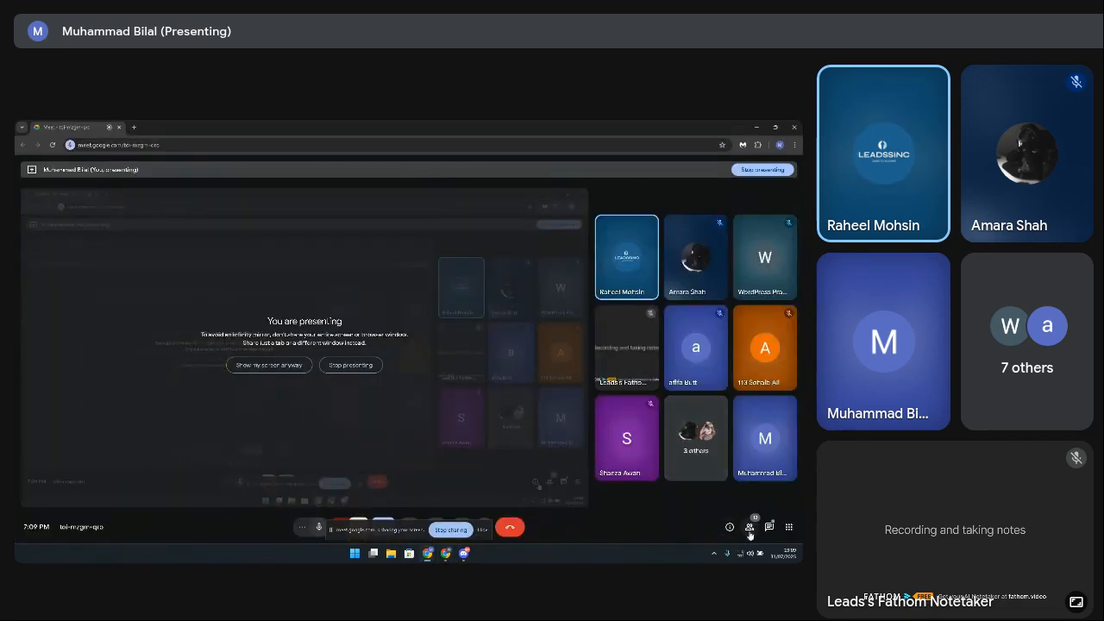
click(769, 527)
click(730, 495)
key(ctrl+v)
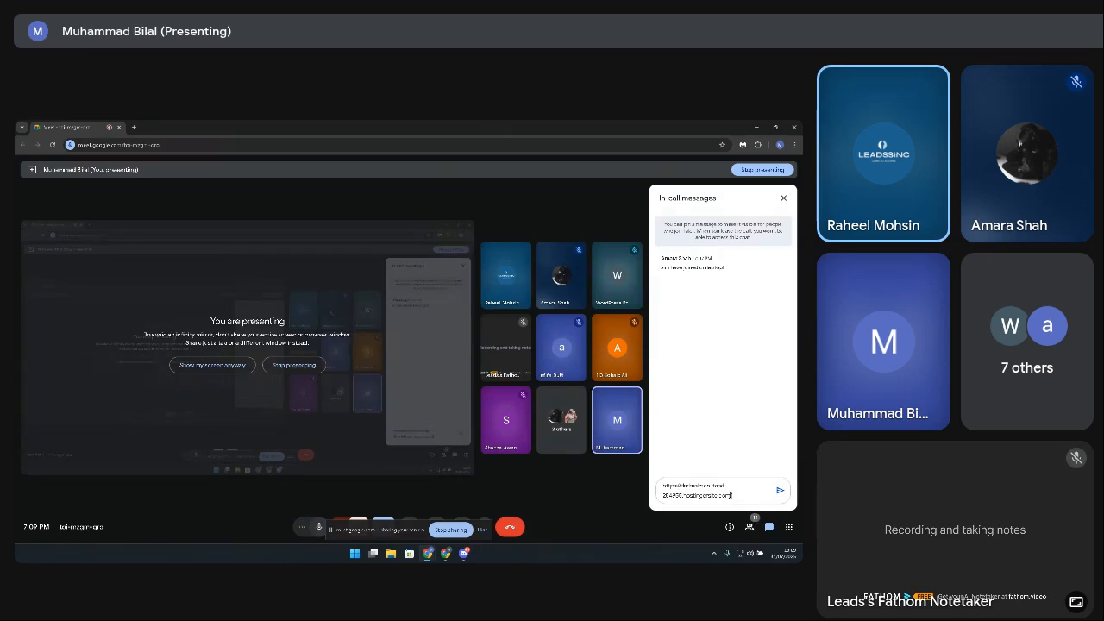
key(Return)
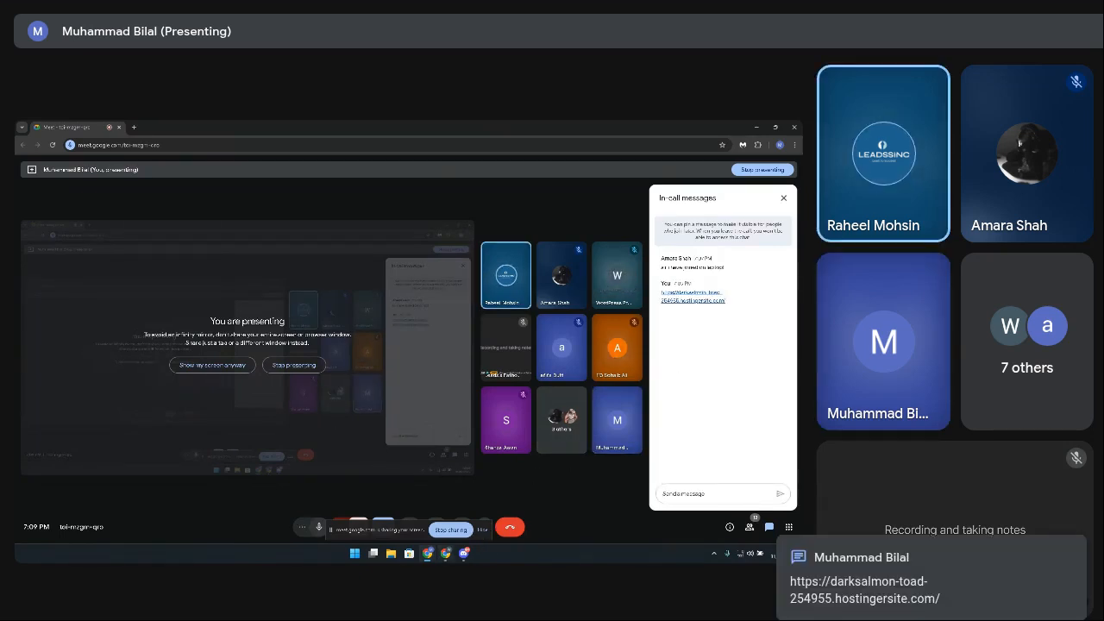
Step: Switch to the incognito browser window and reload the store's home page there
mouse_move(446, 555)
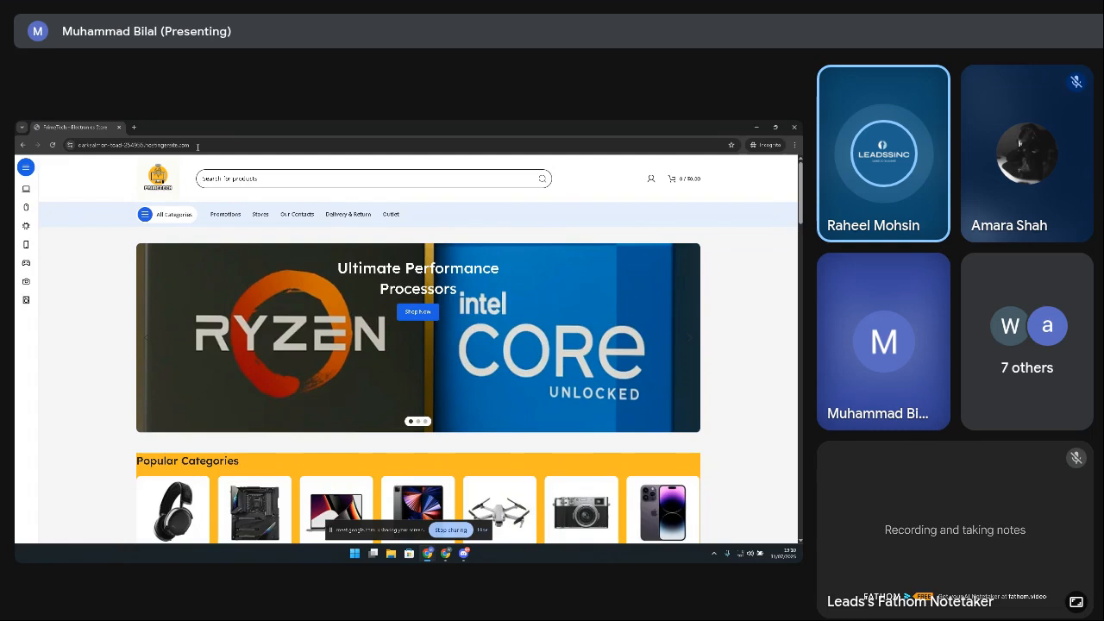
click(793, 145)
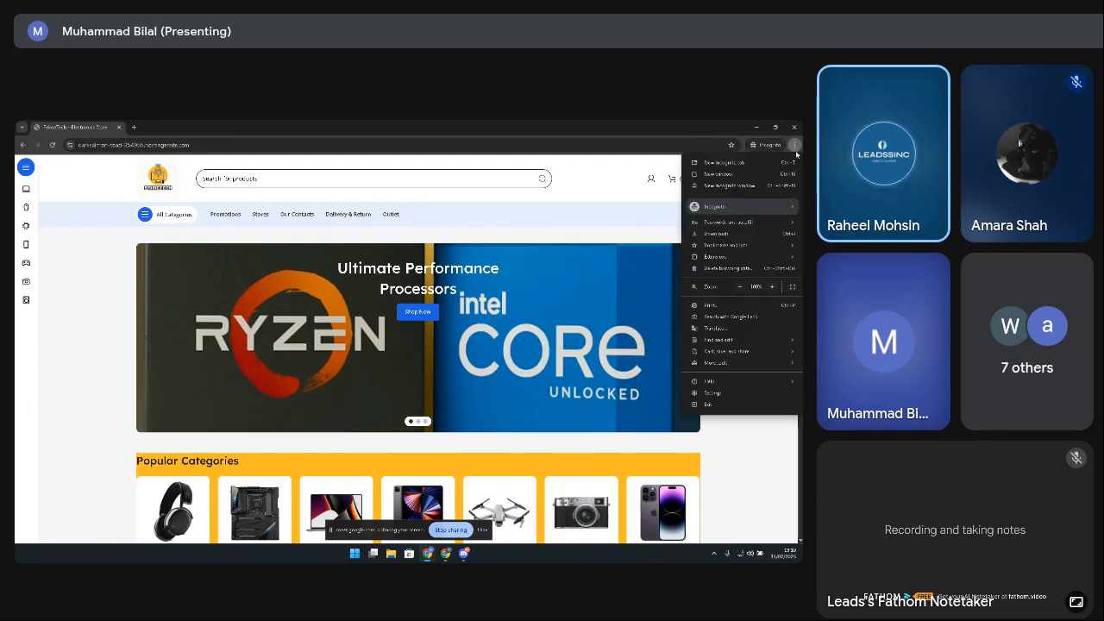
click(597, 200)
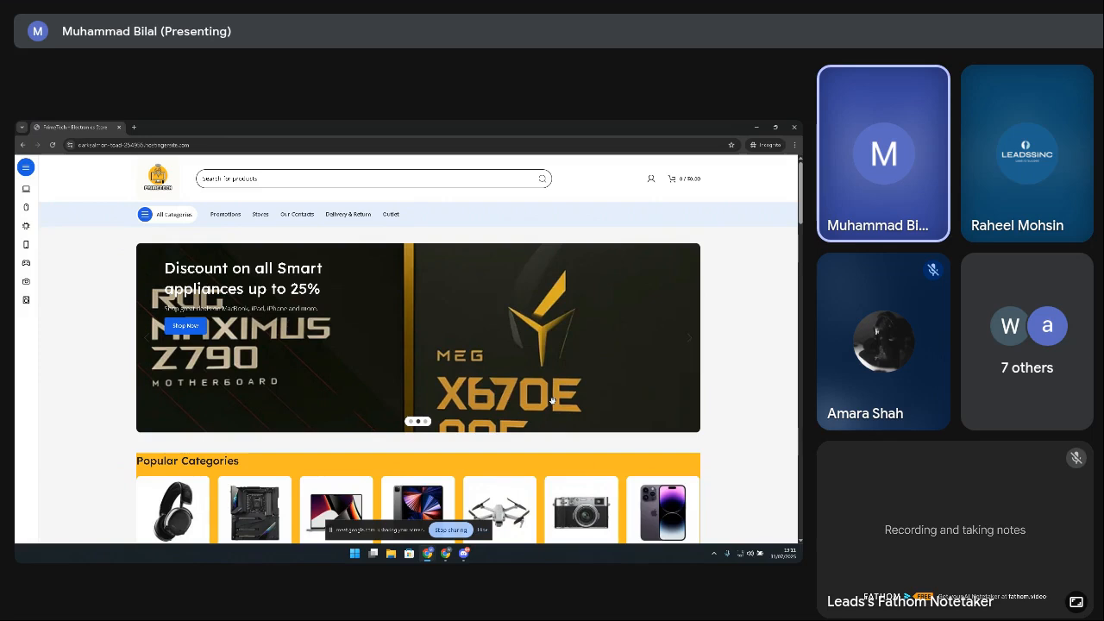
click(53, 145)
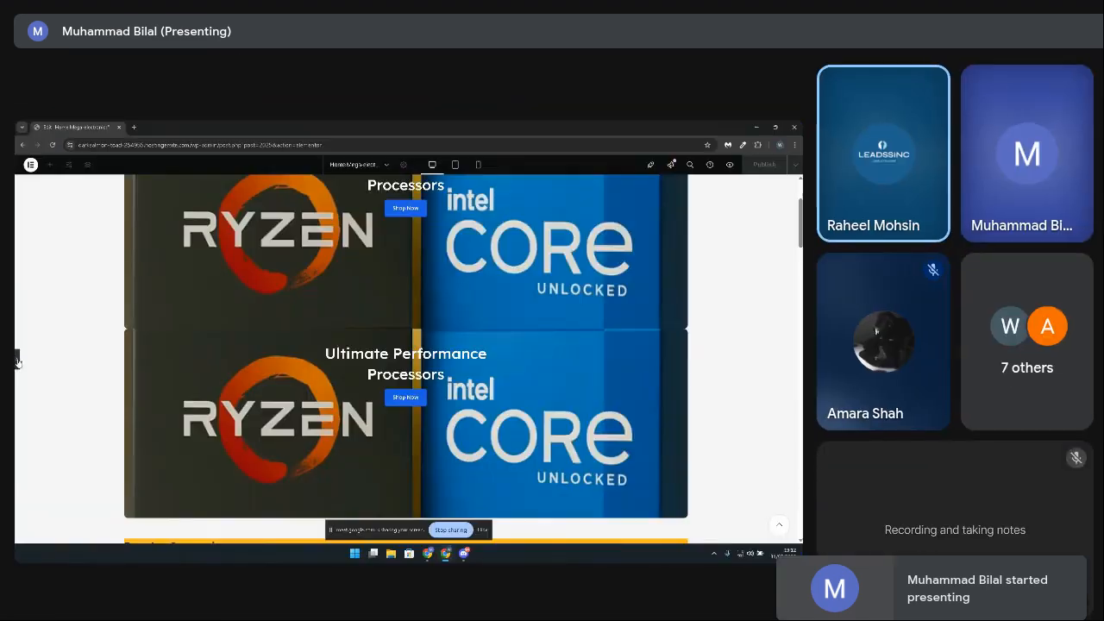
Step: Reload the page editor, discarding the unsaved changes, and close the separate browser window showing the storefront
scroll(159, 391, up, 3)
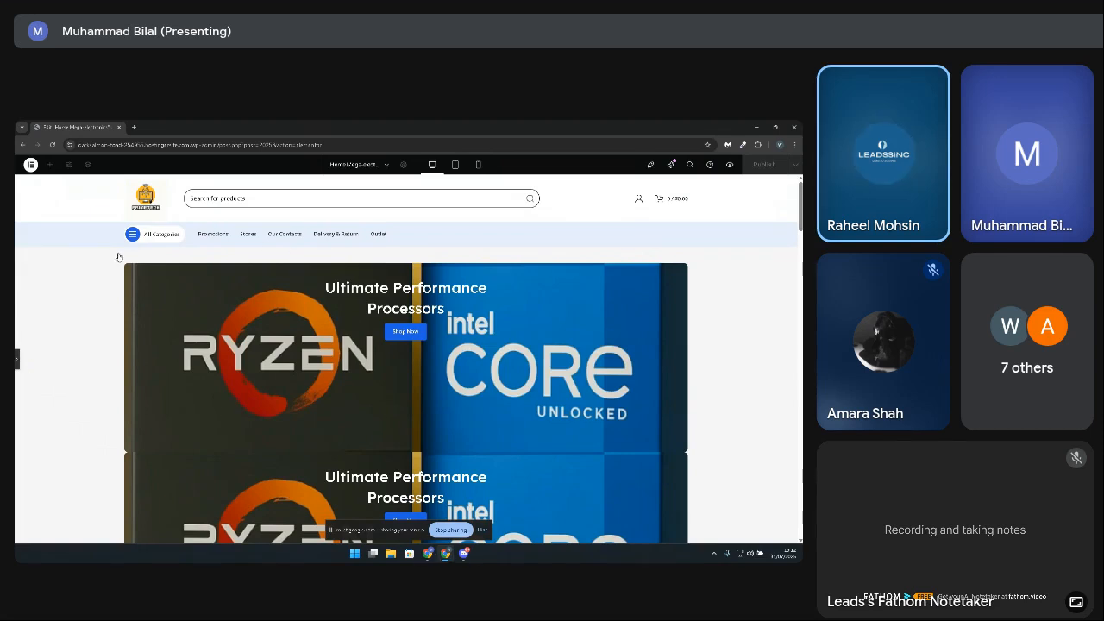
click(49, 164)
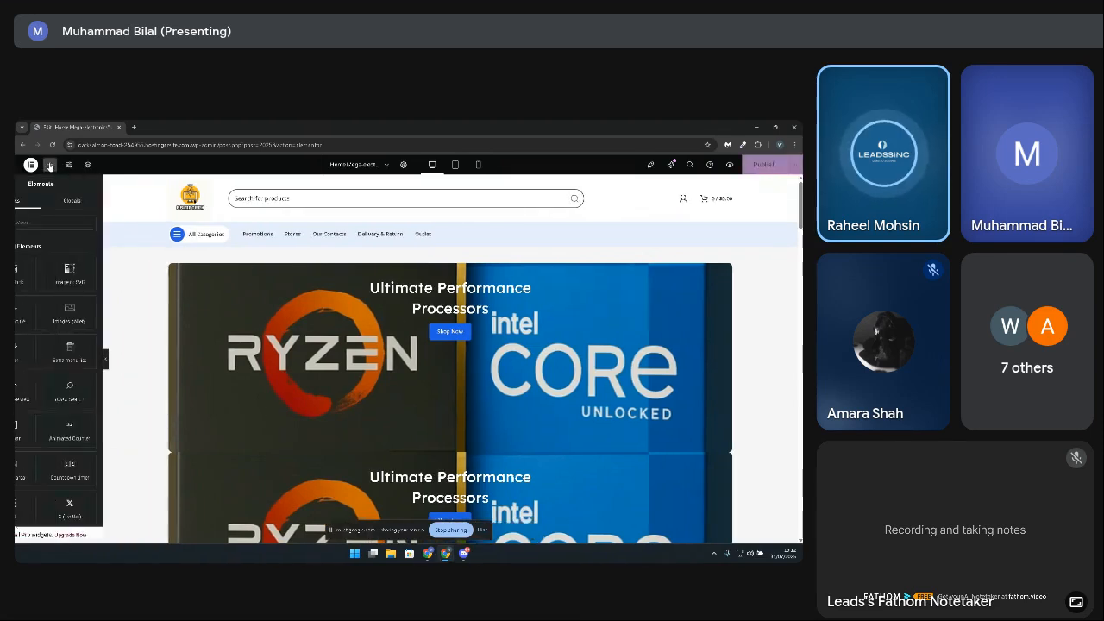
click(53, 145)
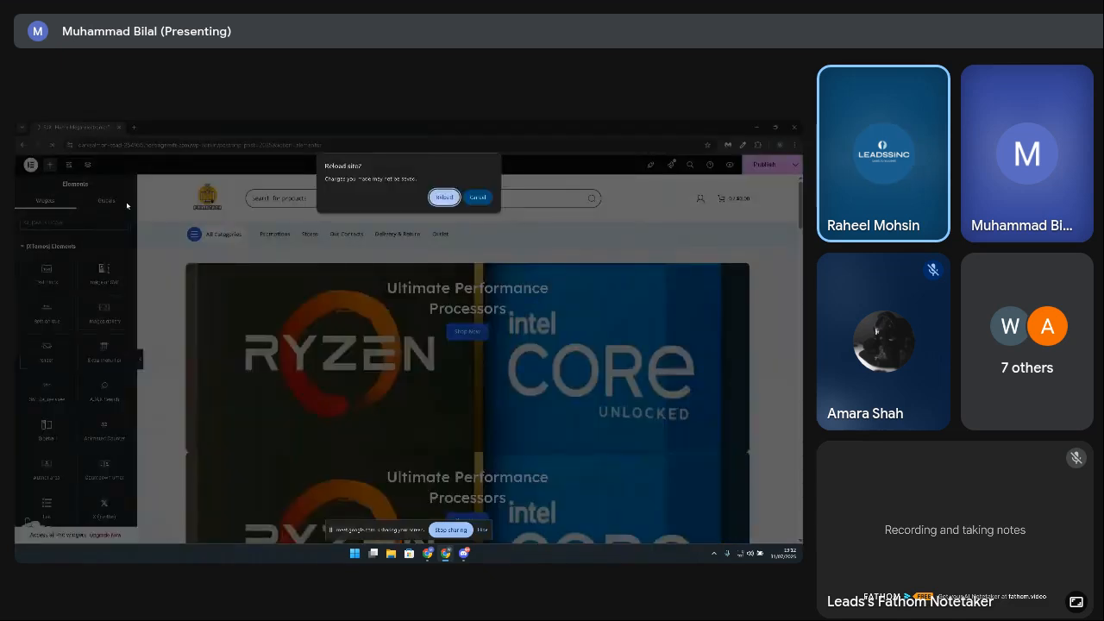
click(443, 197)
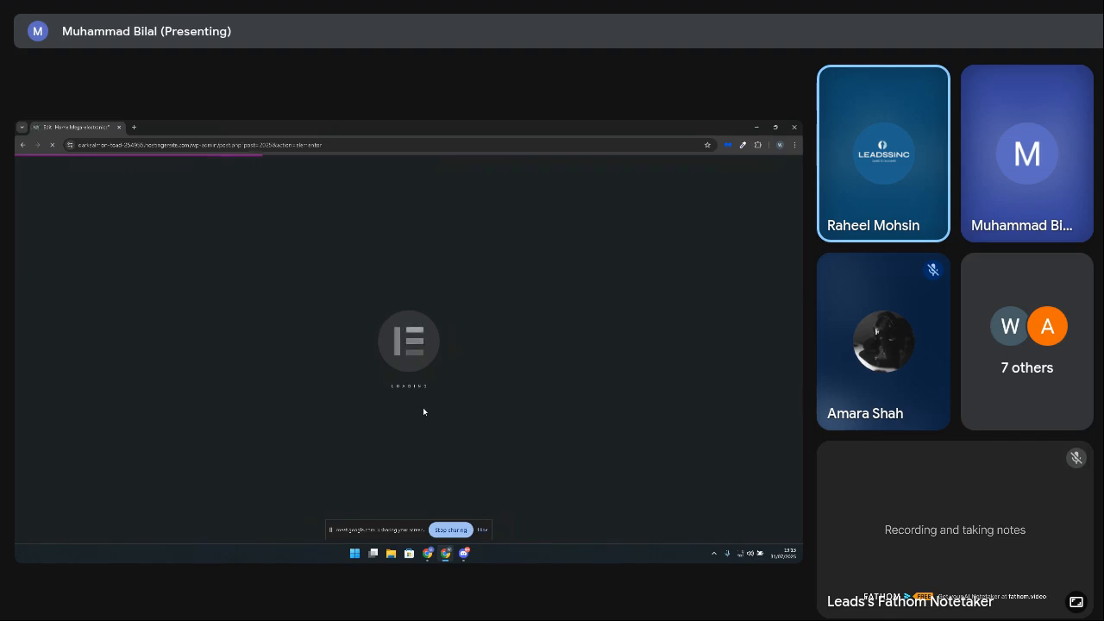
mouse_move(445, 553)
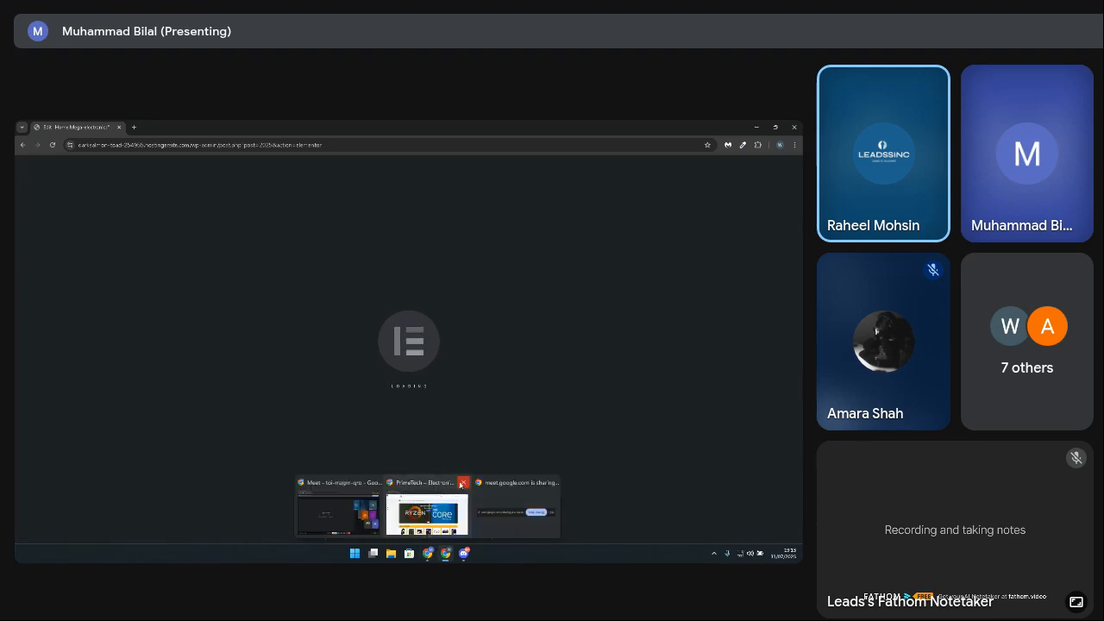
click(462, 484)
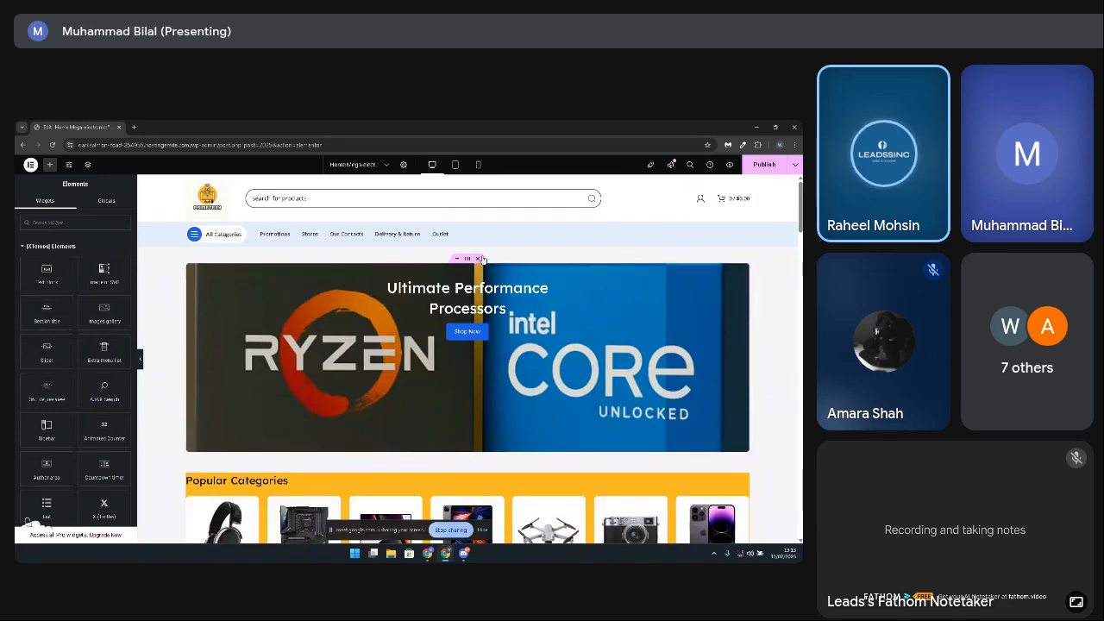
Step: Delete the Ryzen and Intel banner container, then import the "We Print Customized T-Shirts, Apparel And Much More" section from the XTemos templates
click(479, 259)
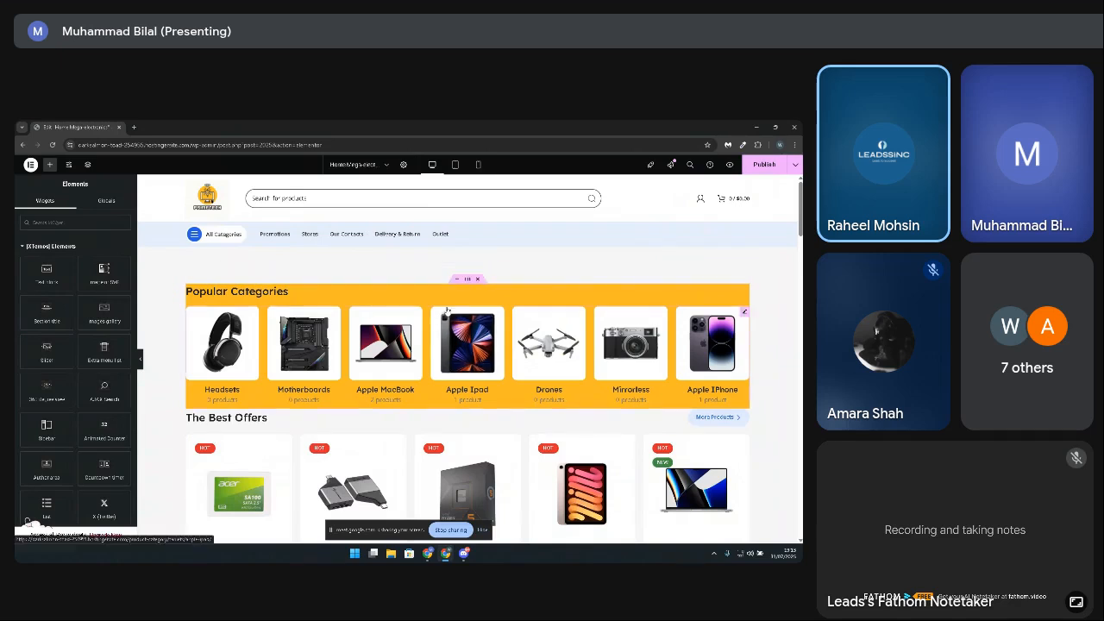
click(456, 259)
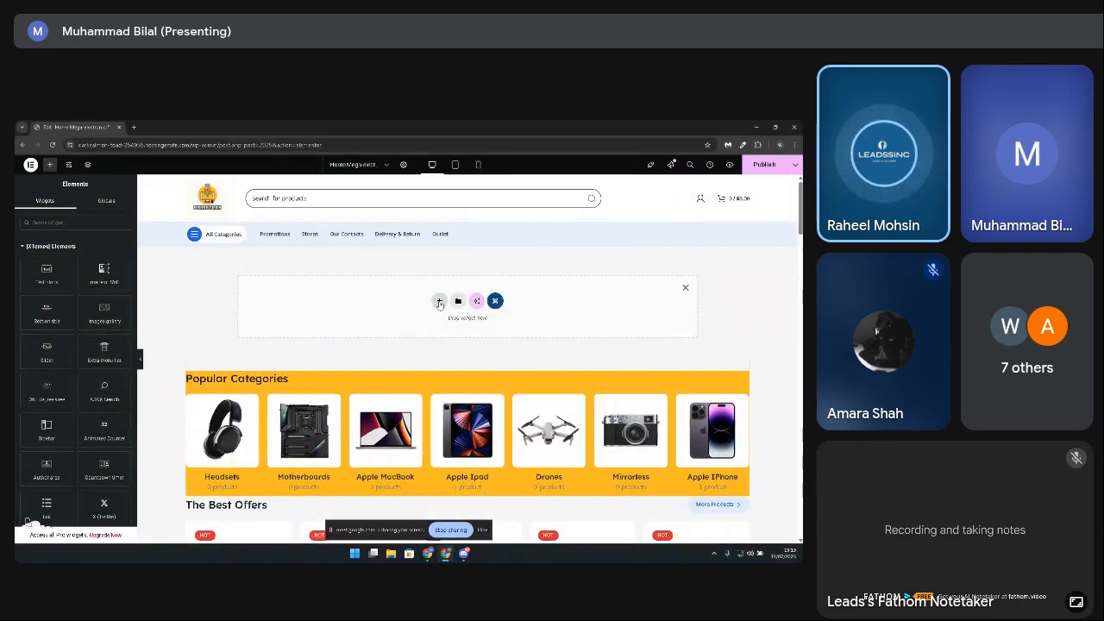
click(495, 301)
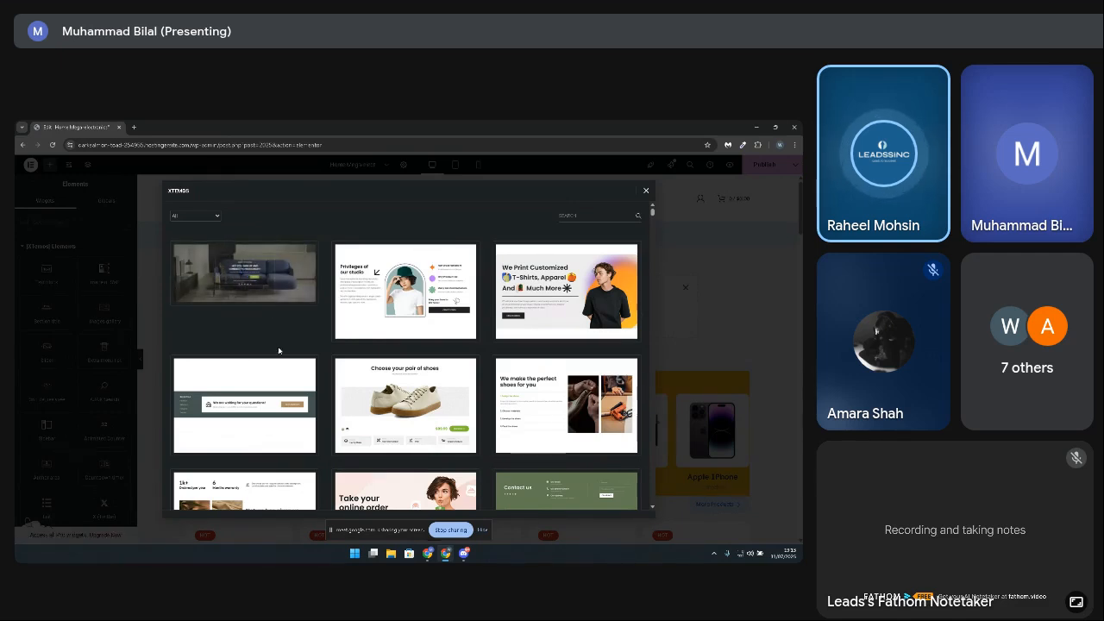
scroll(278, 350, down, 5)
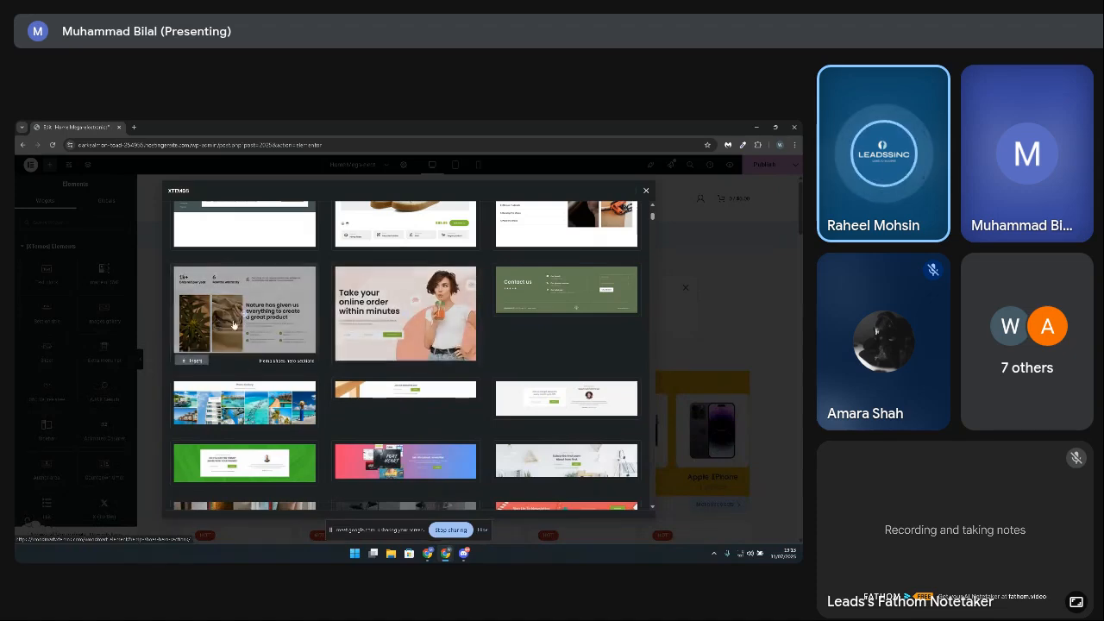
scroll(324, 380, up, 5)
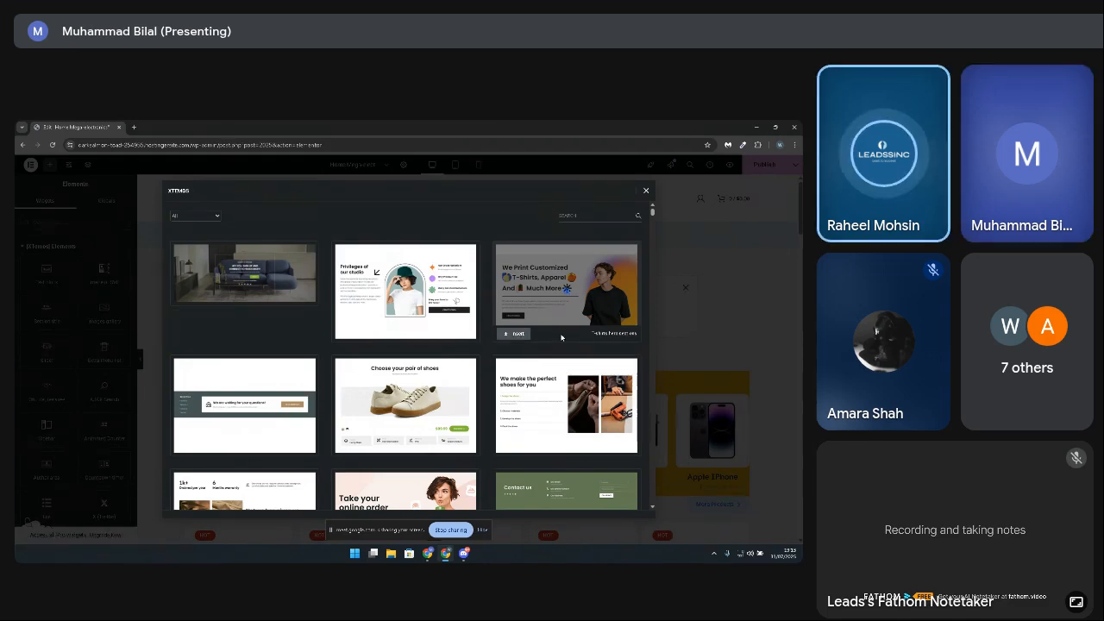
click(514, 337)
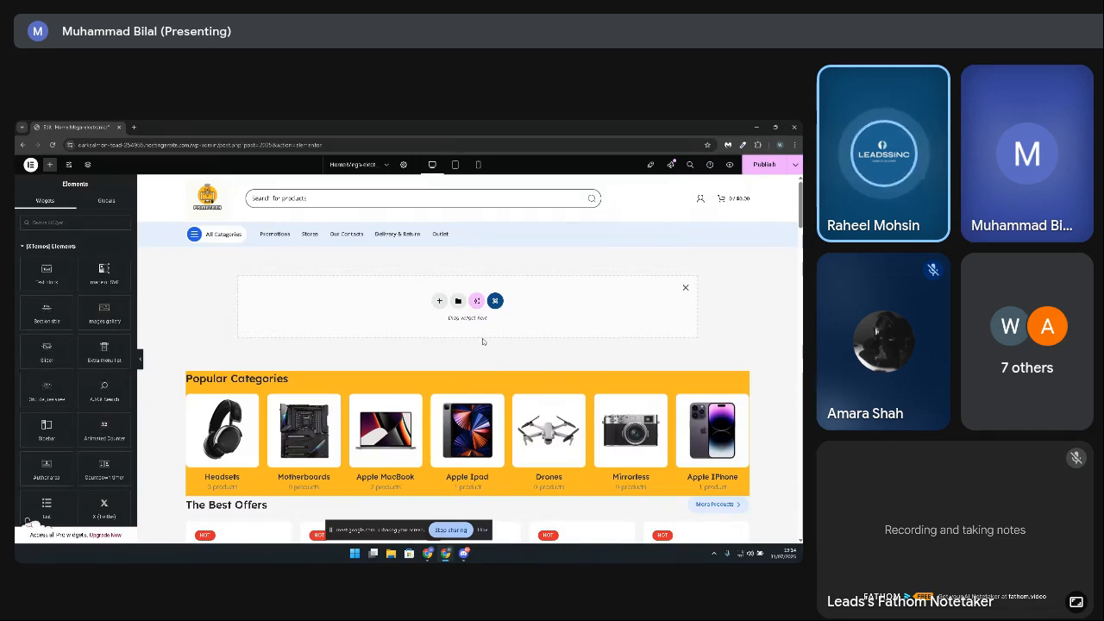
Step: Move the imported T-shirt banner container from the end of the page to the first place in the page structure
scroll(95, 371, down, 5)
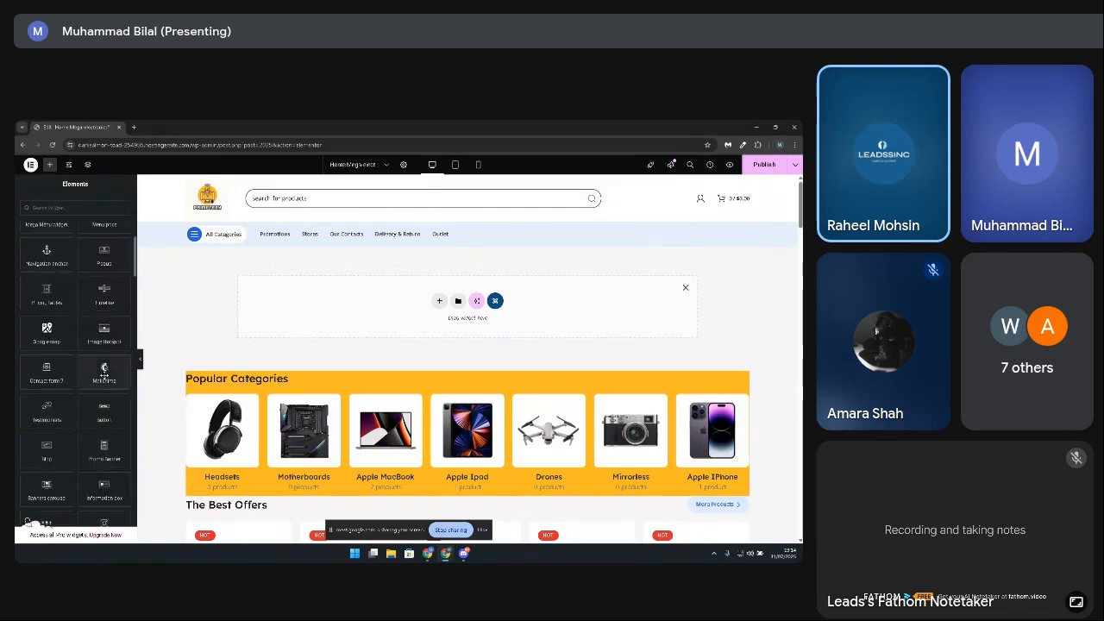
scroll(103, 376, down, 3)
scroll(611, 354, down, 10)
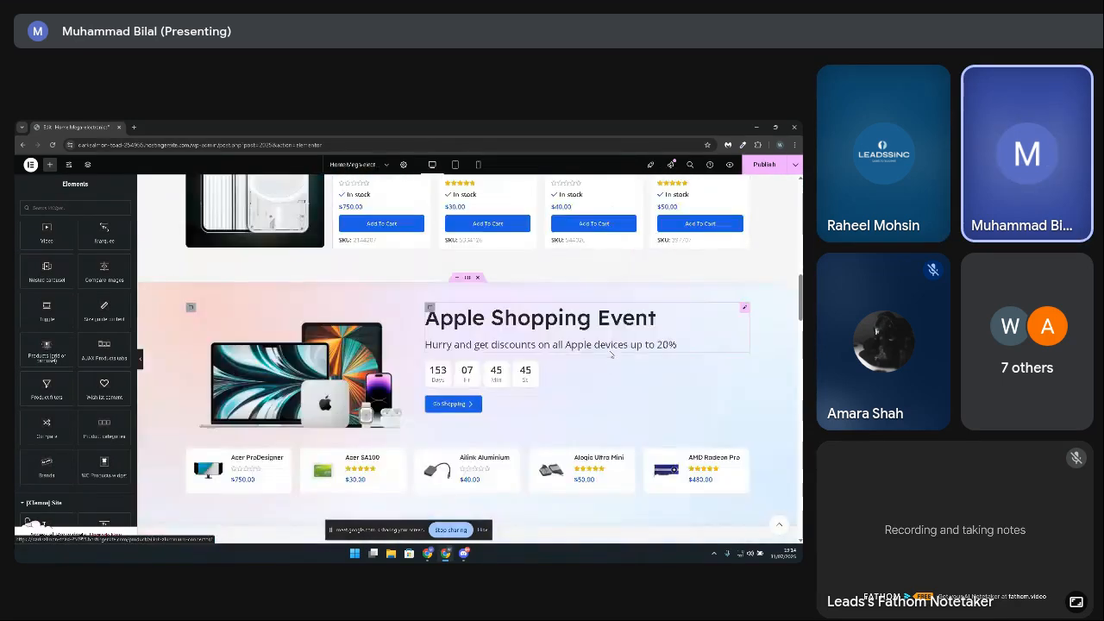
scroll(611, 354, down, 15)
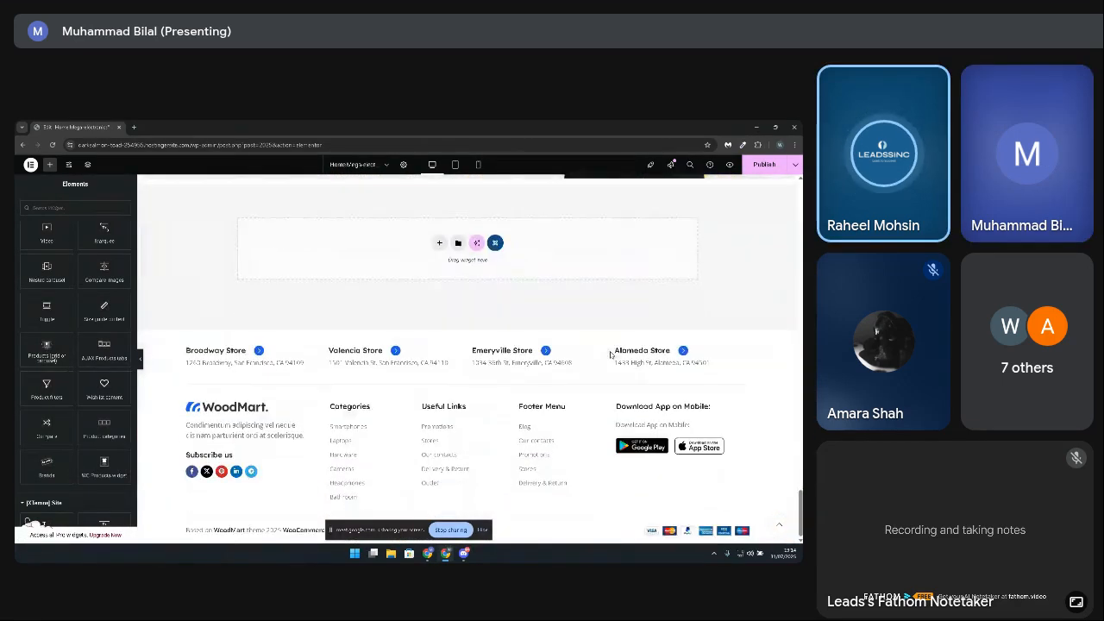
scroll(610, 353, up, 8)
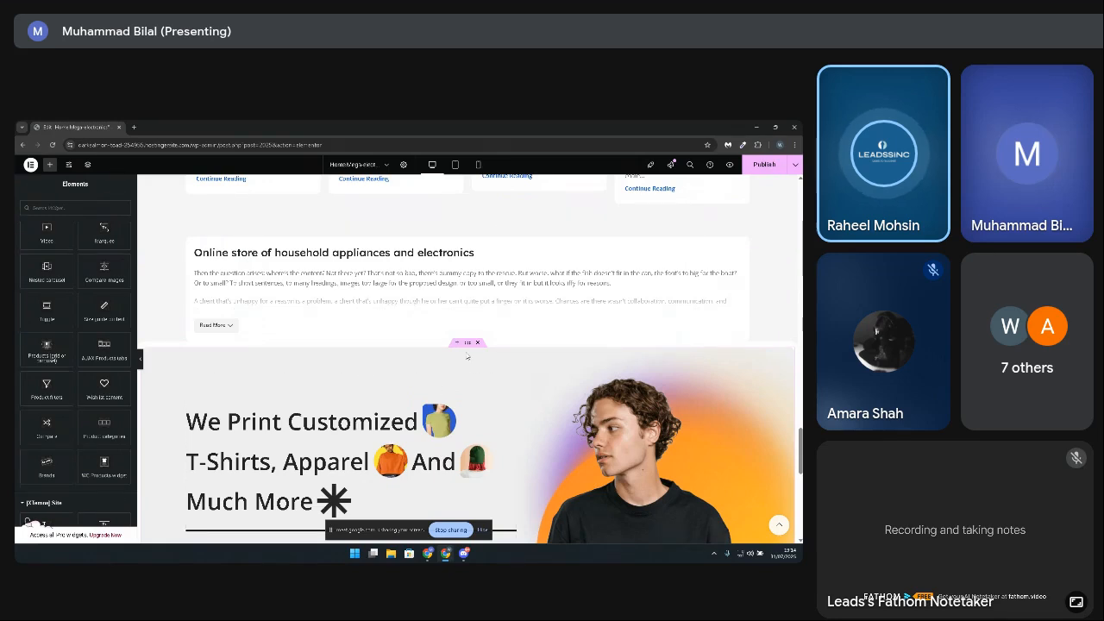
right_click(468, 347)
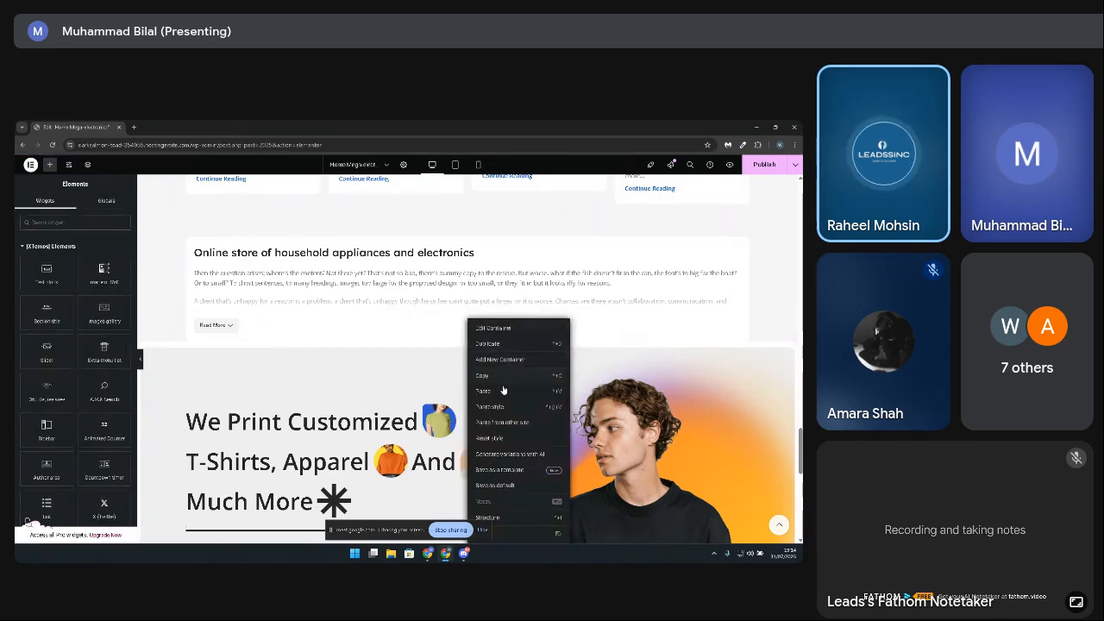
click(541, 519)
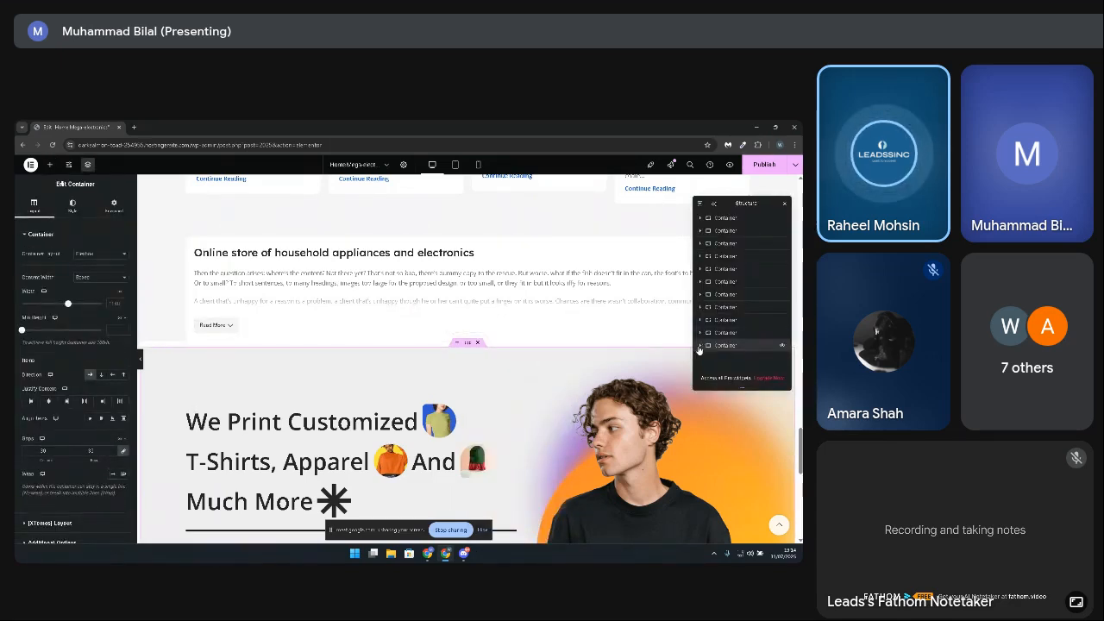
drag(722, 350, 730, 220)
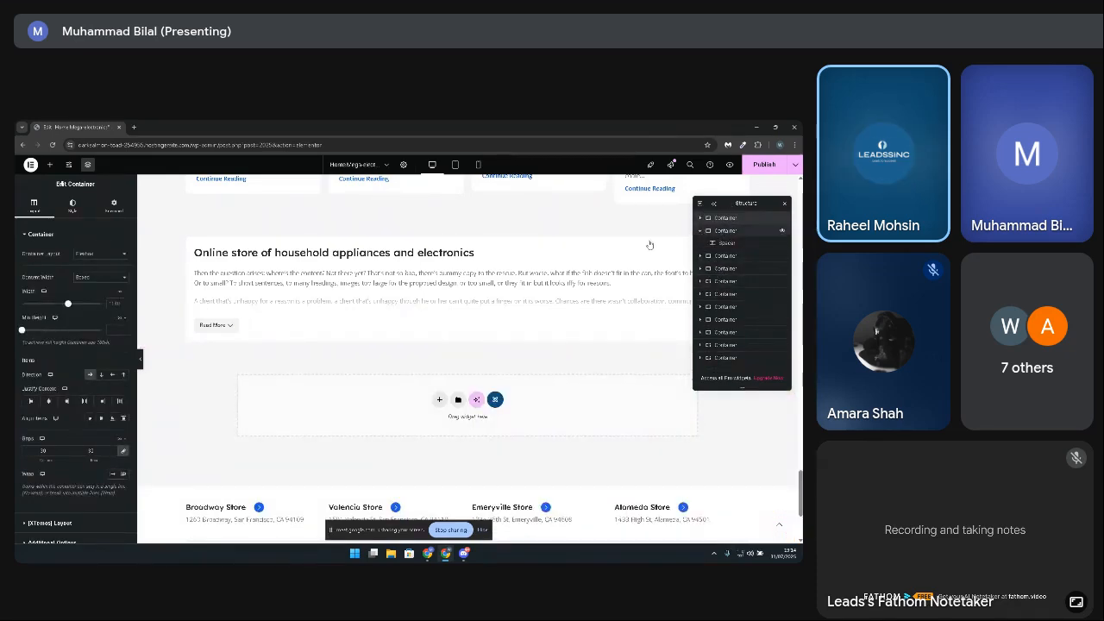
scroll(454, 322, up, 5)
scroll(454, 322, up, 20)
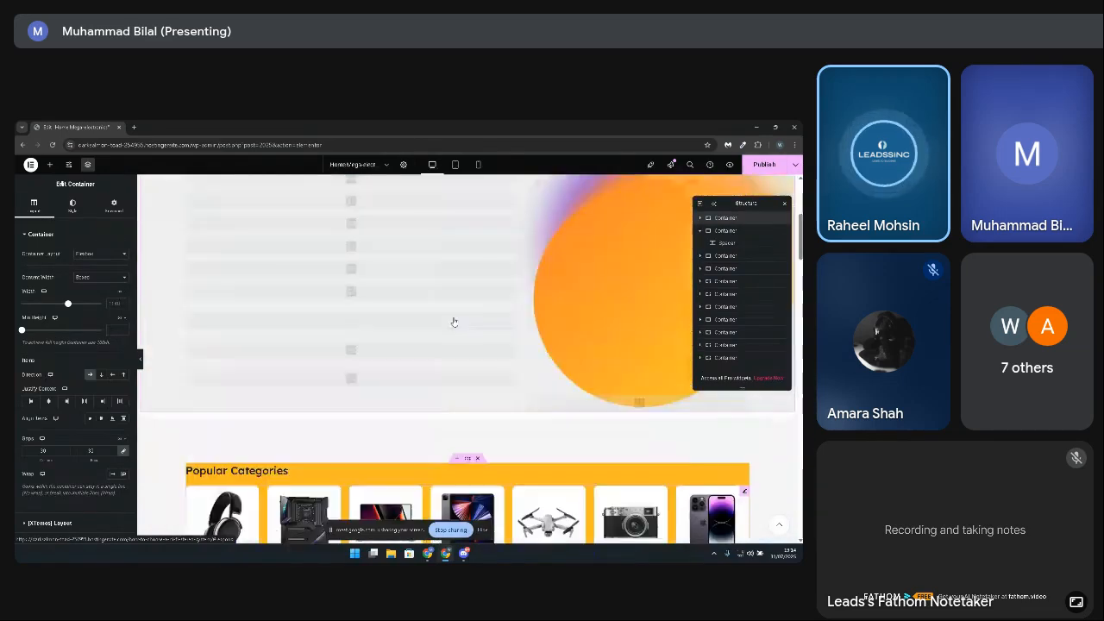
scroll(454, 321, down, 3)
scroll(483, 320, up, 2)
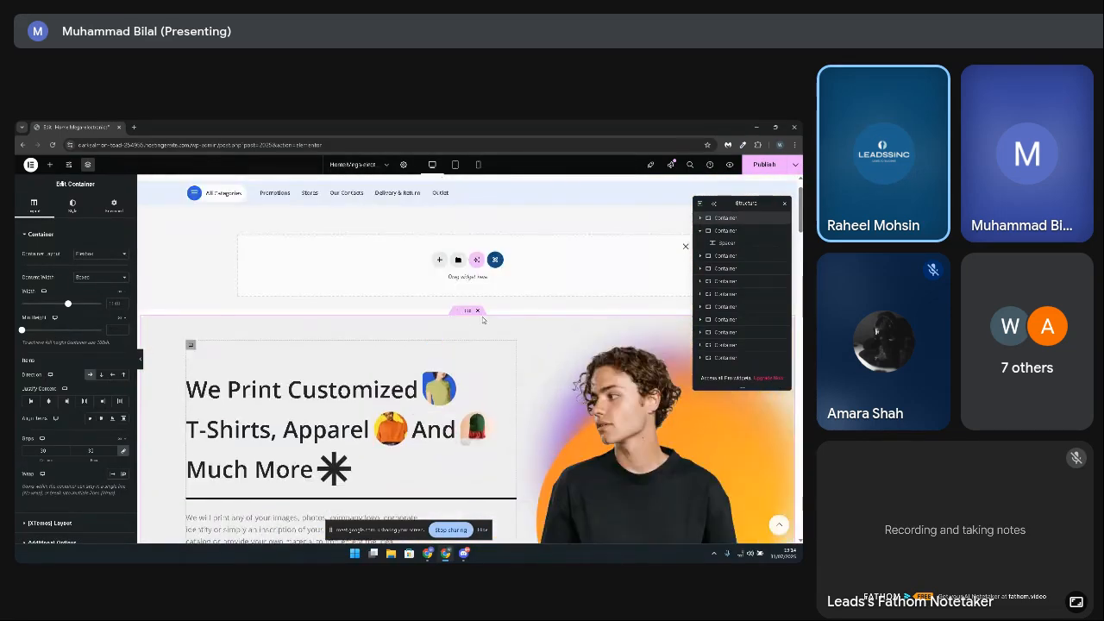
click(596, 221)
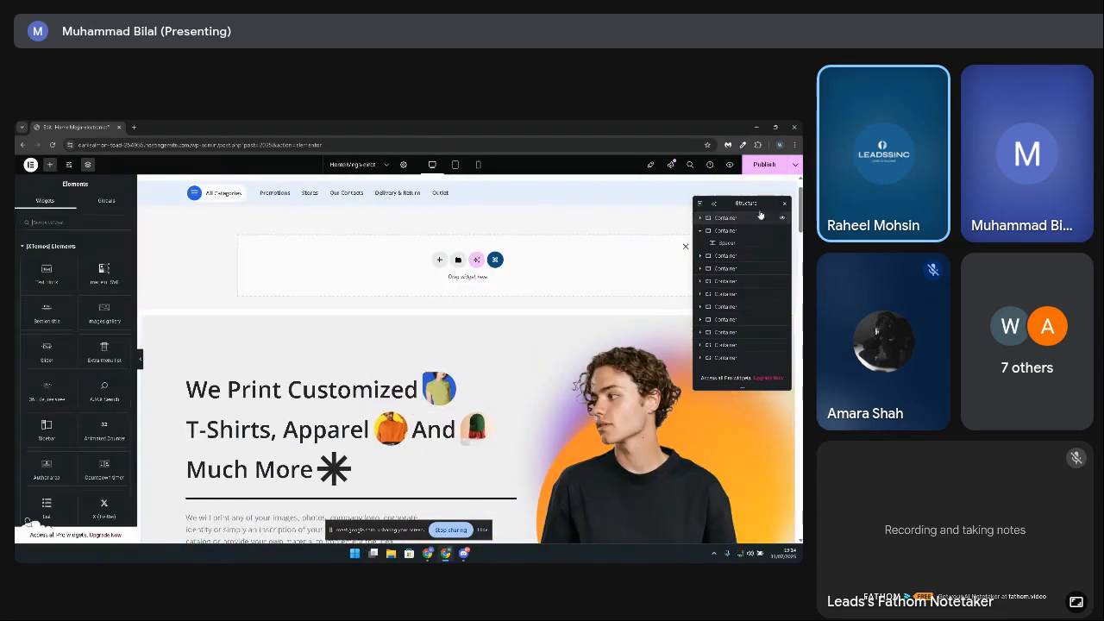
click(785, 205)
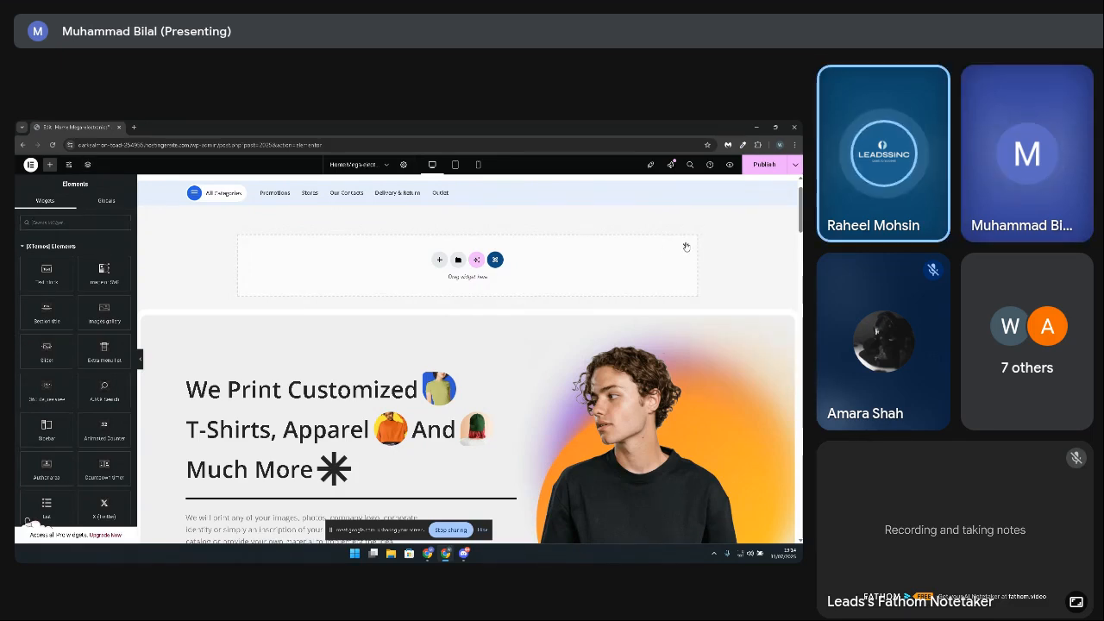
Step: Publish the home page with the T-shirt banner above Popular Categories and hide the screen-sharing notification bar
scroll(624, 258, down, 5)
scroll(523, 301, down, 2)
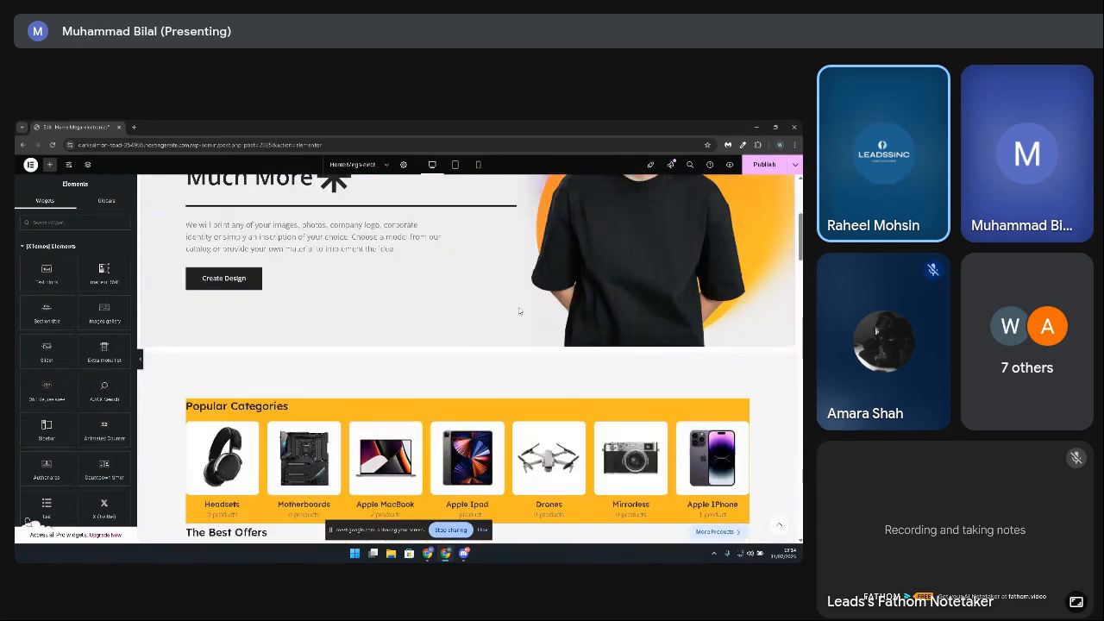
scroll(712, 180, up, 5)
key(ctrl+s)
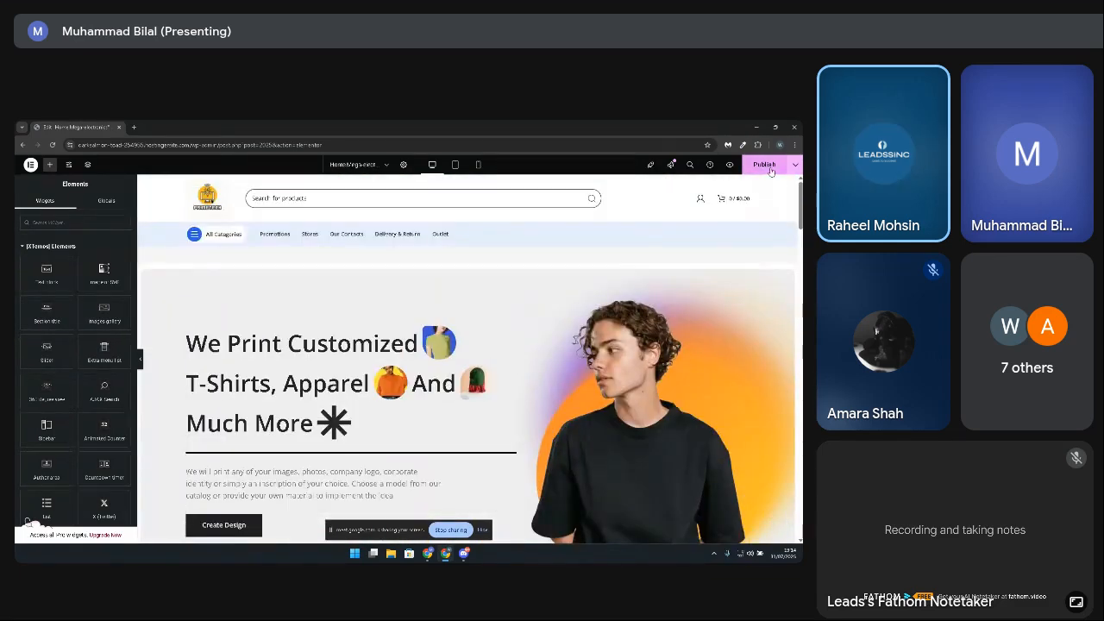
scroll(419, 250, down, 2)
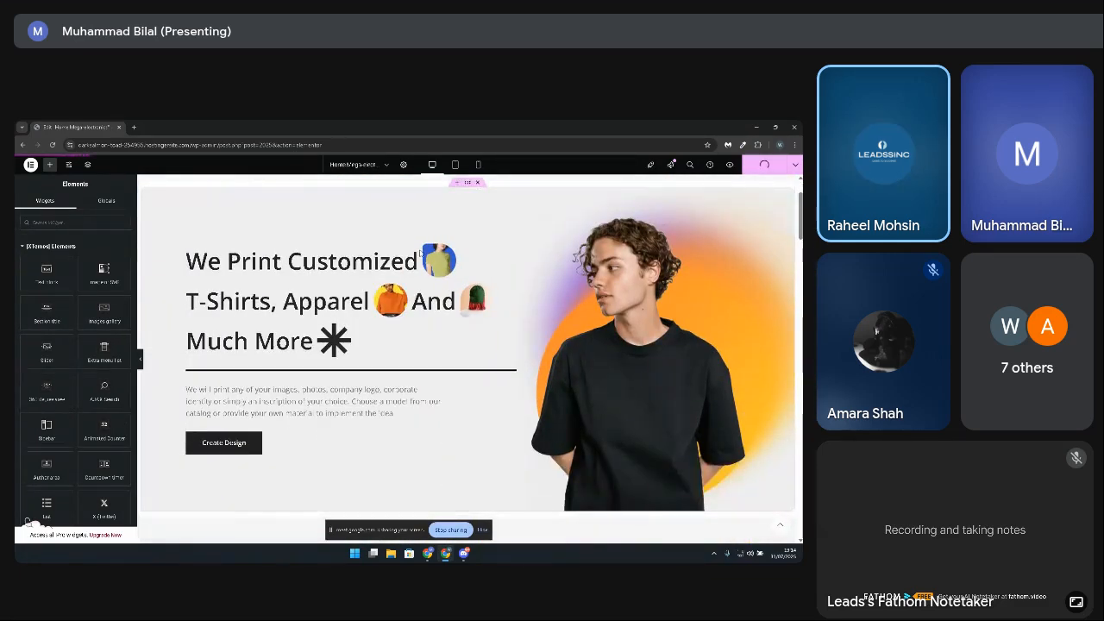
scroll(420, 253, up, 1)
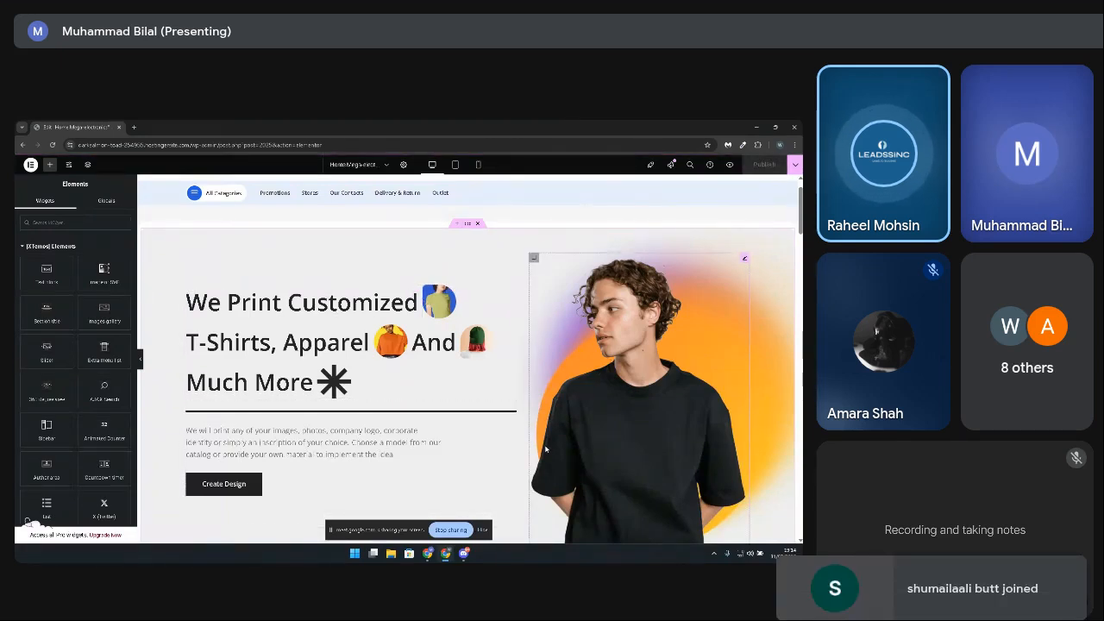
click(483, 531)
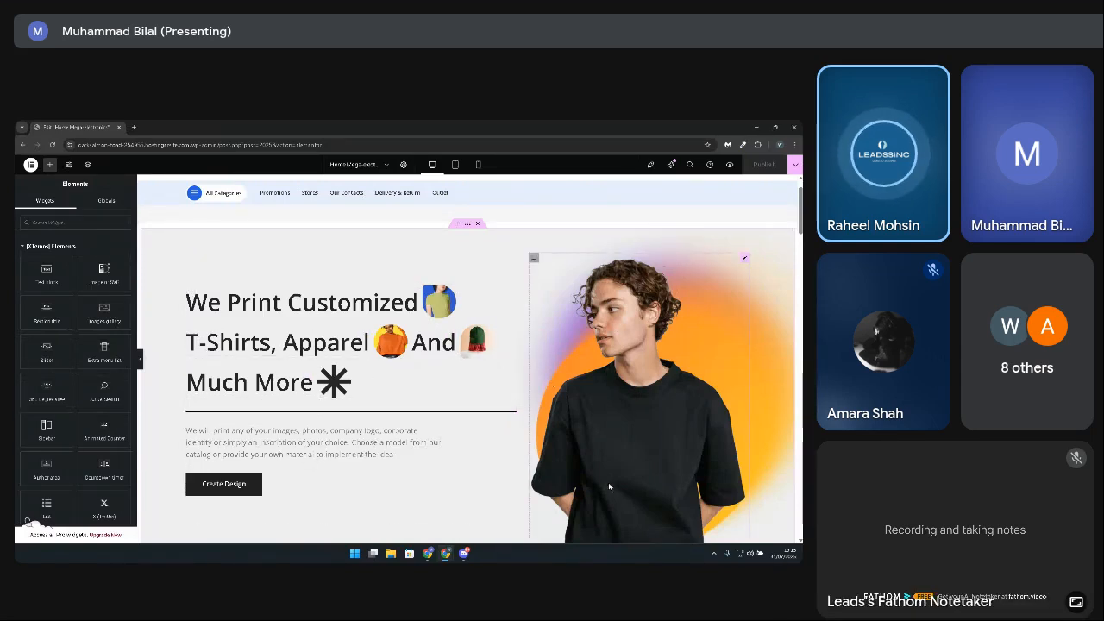
Step: Add an empty section above the T-shirt banner and open the XTemos template library for it
scroll(220, 421, down, 1)
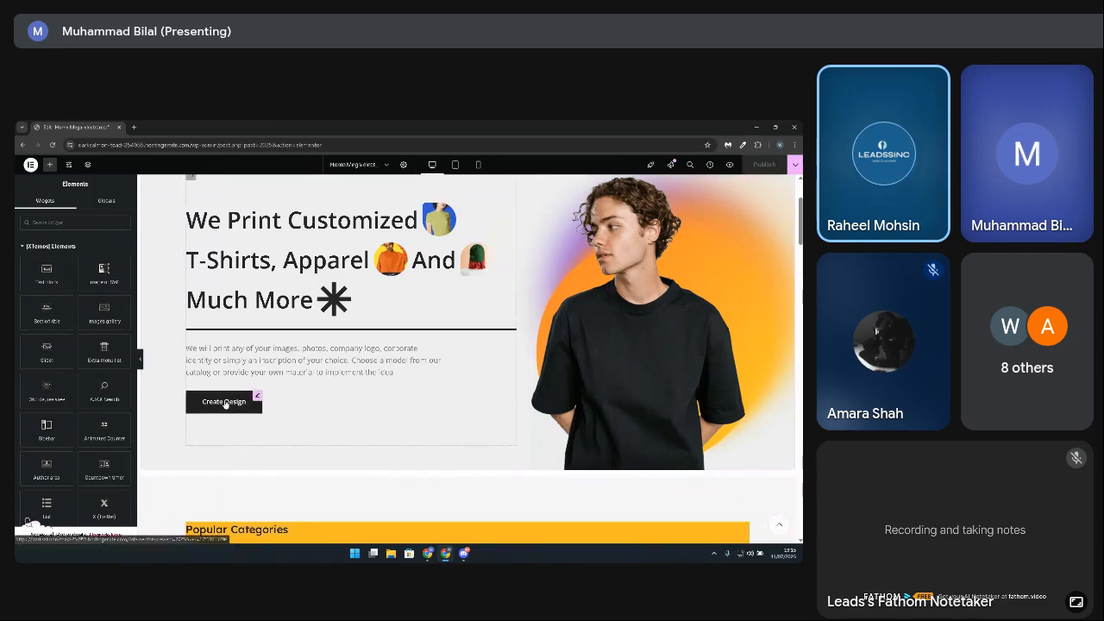
scroll(220, 421, up, 1)
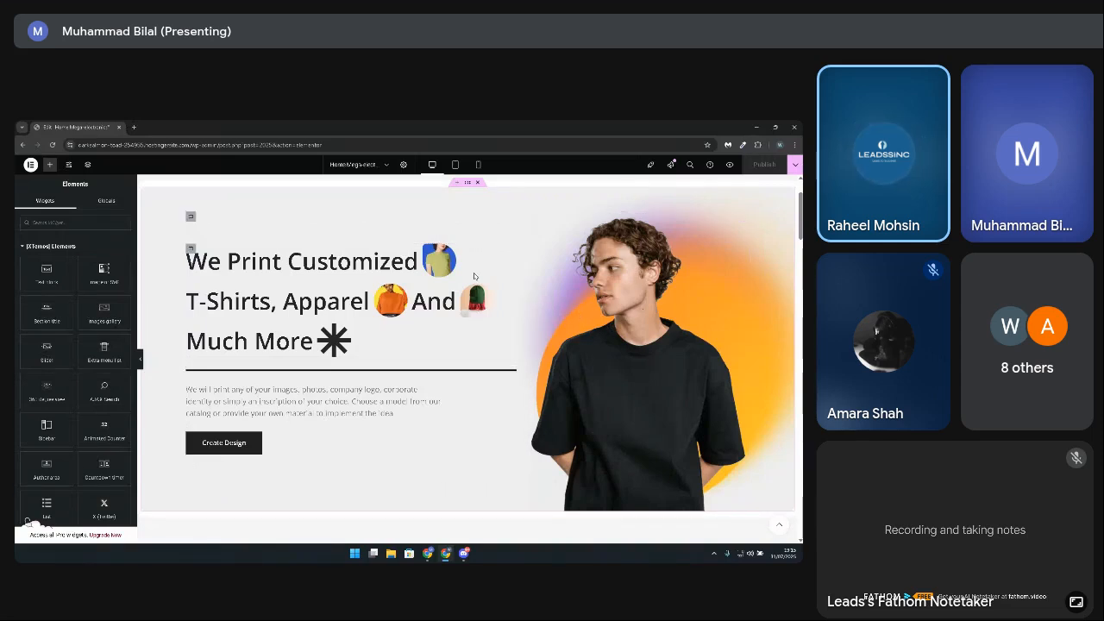
scroll(419, 333, up, 2)
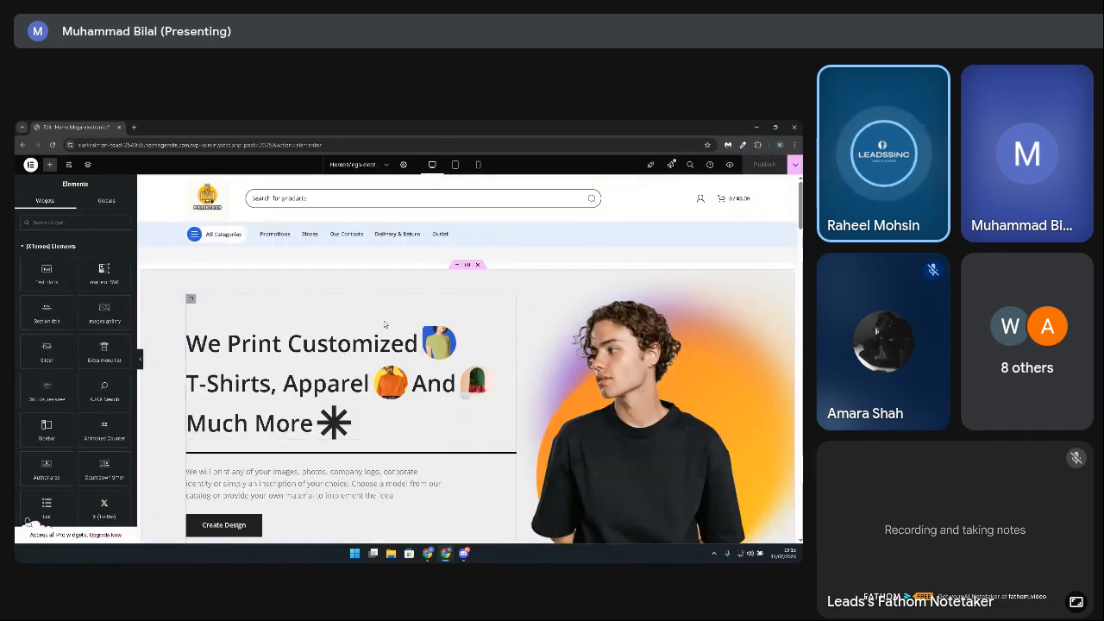
click(457, 266)
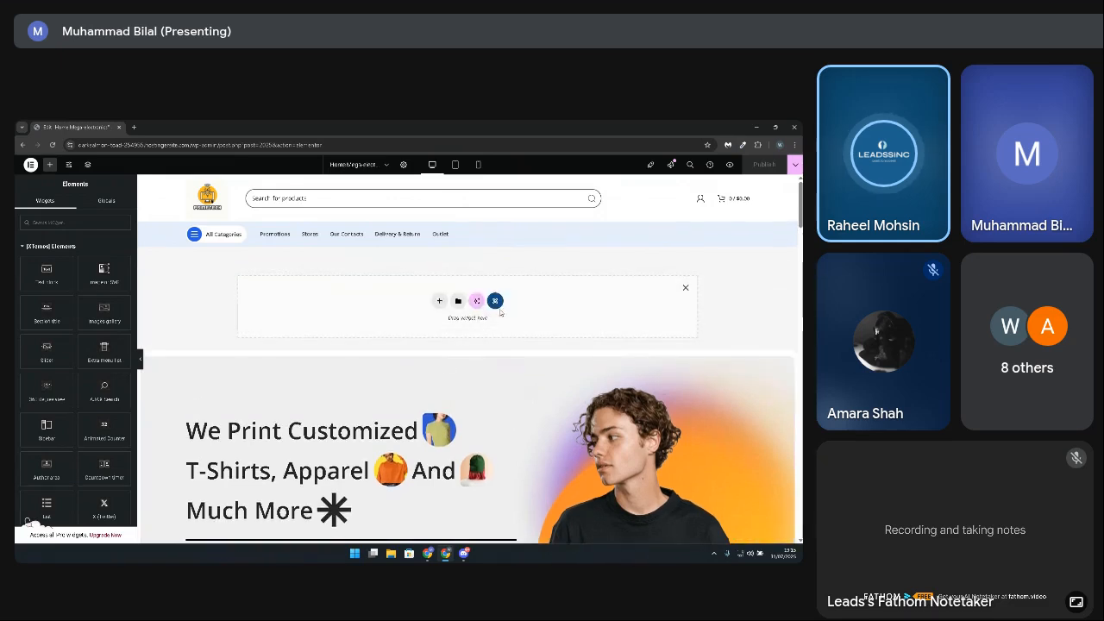
click(496, 301)
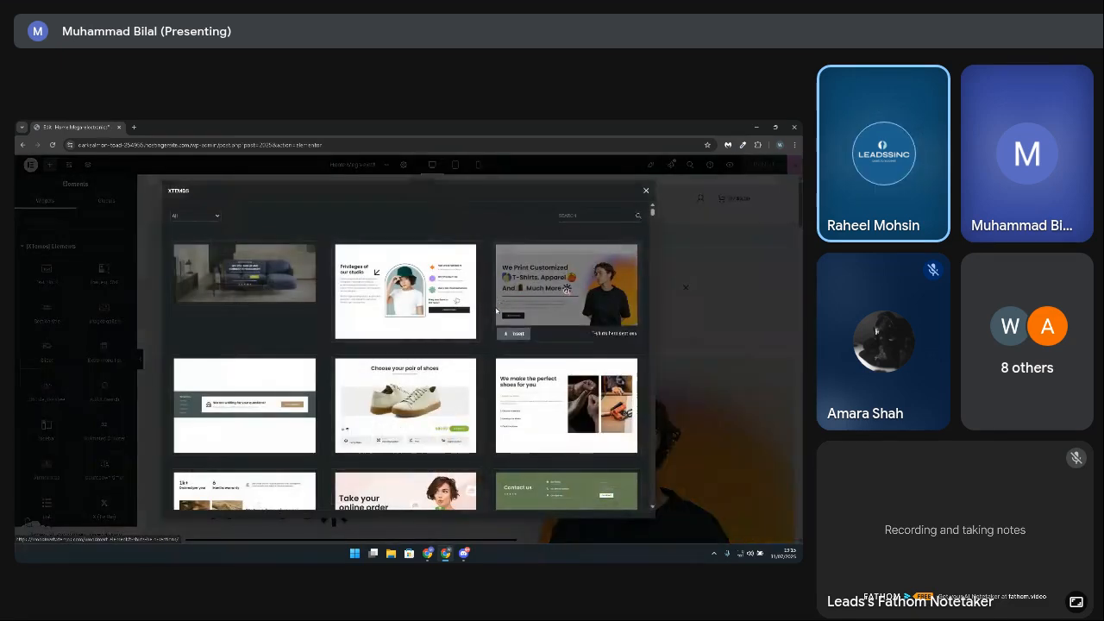
Step: Search the XTemos templates for slide sections, then clear the search term
click(576, 217)
text(slide)
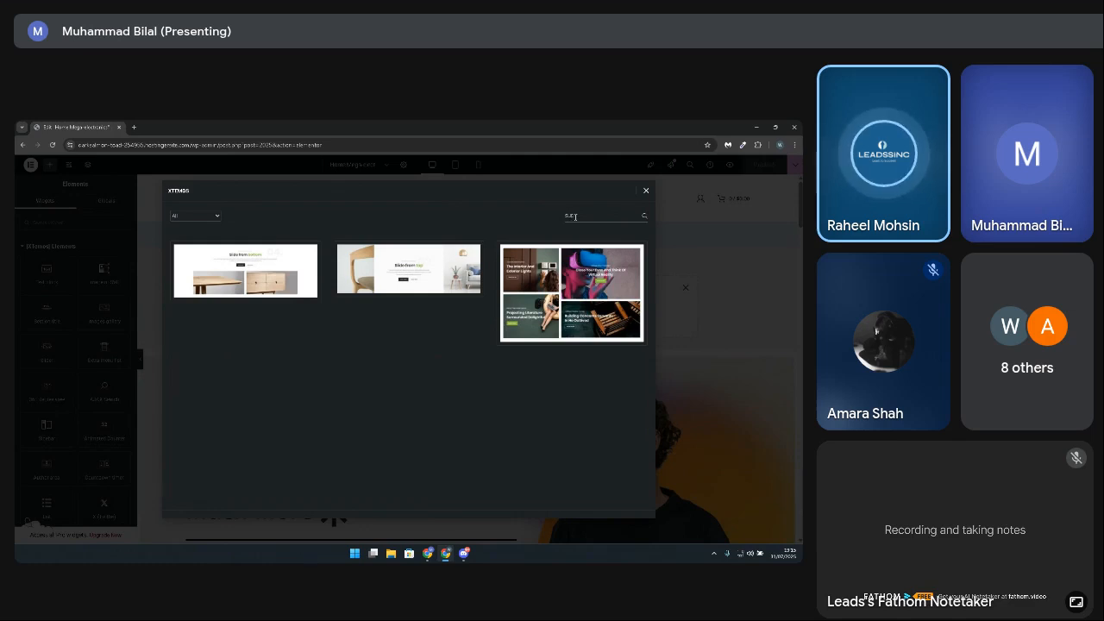
key(BackSpace)
key(BackSpace)
key(BackSpace)
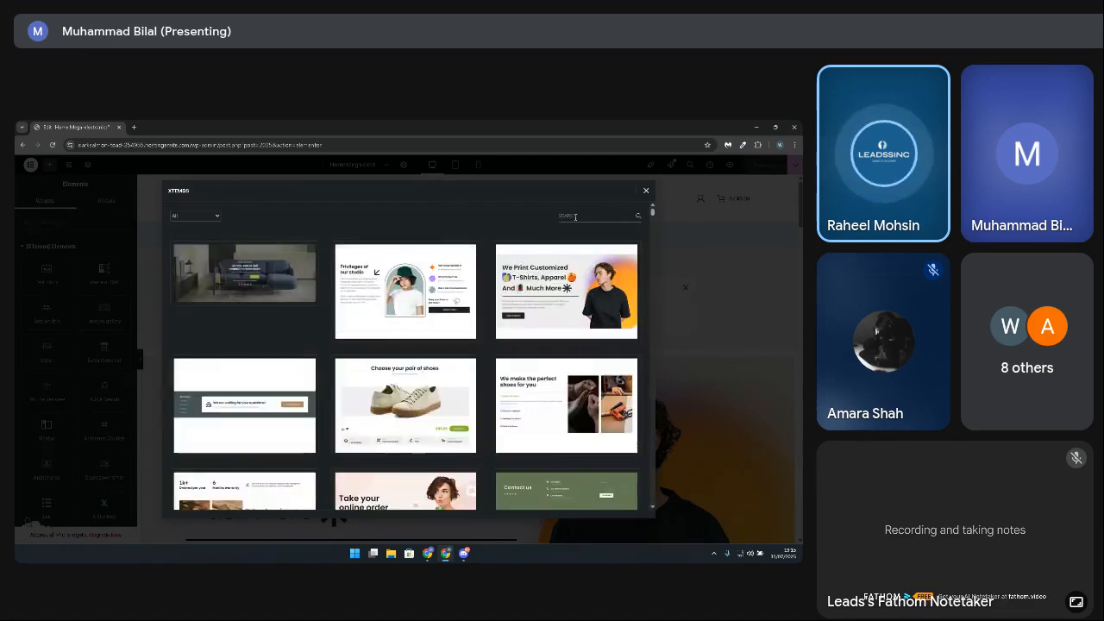
text(sl)
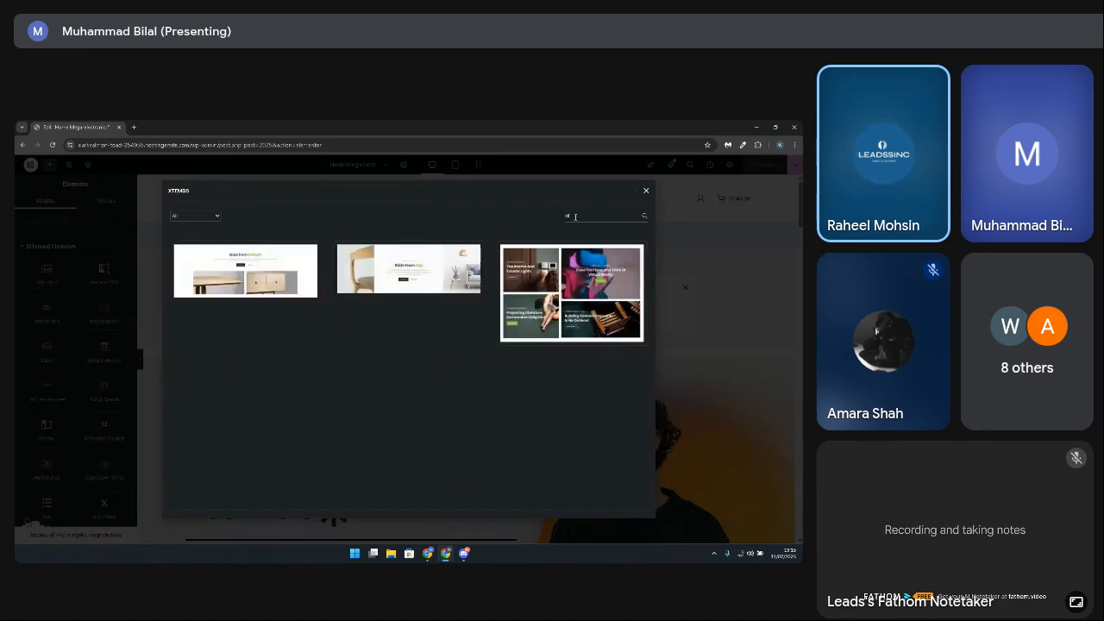
text(l)
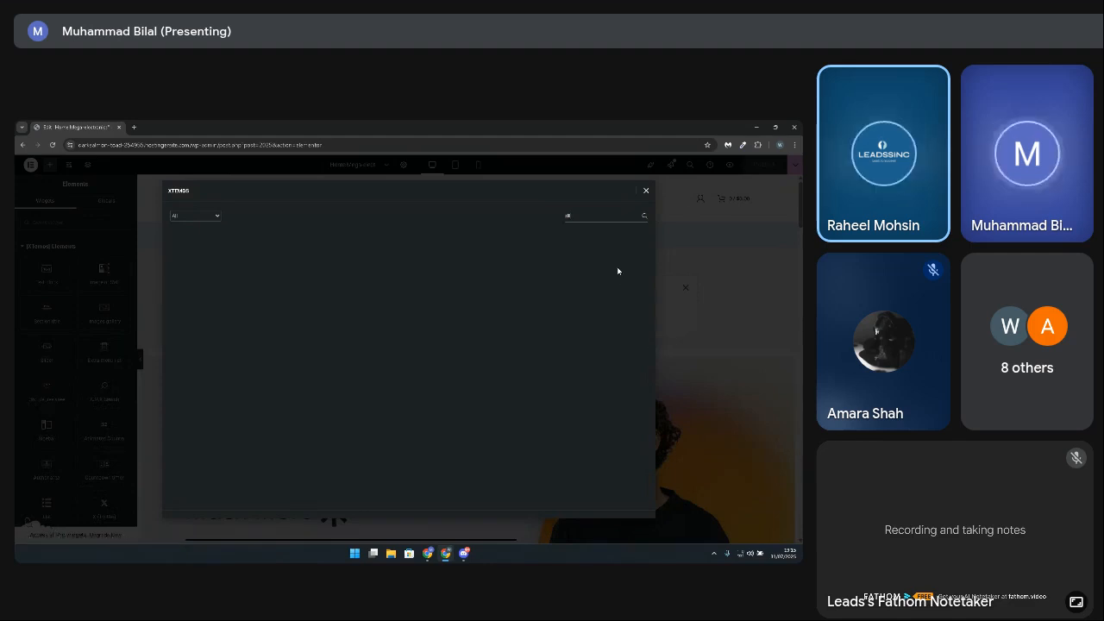
key(BackSpace)
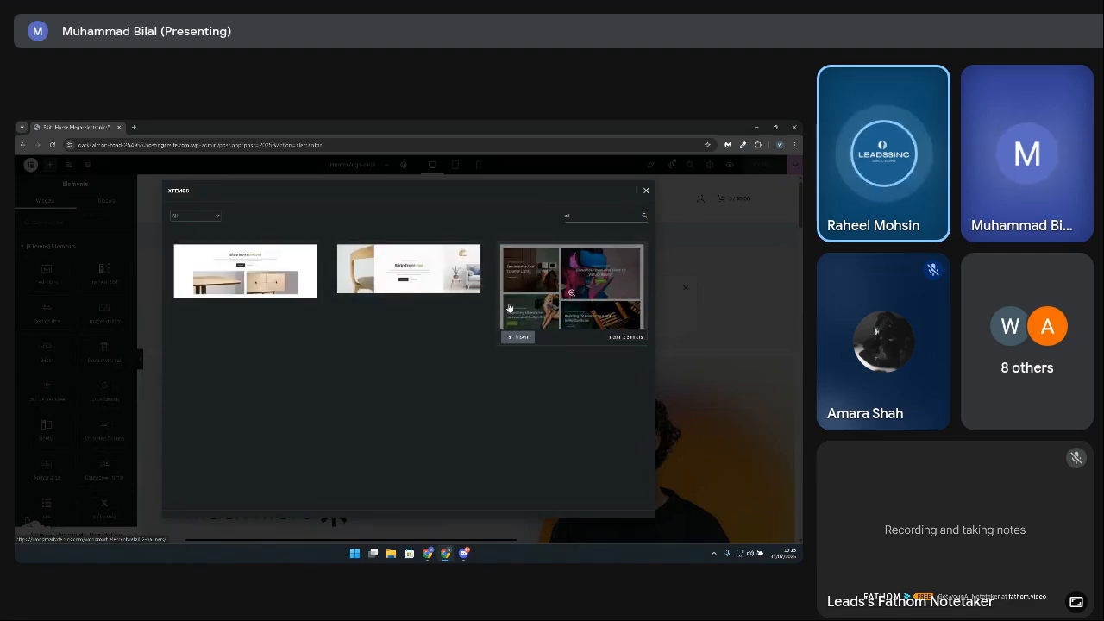
key(BackSpace)
key(BackSpace)
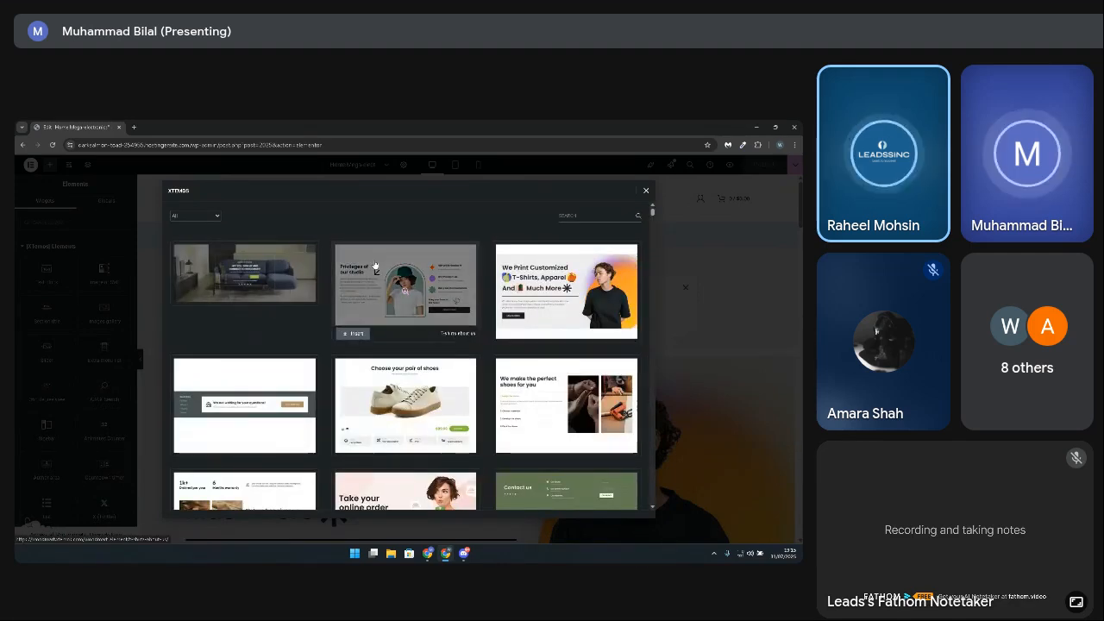
Step: Search the XTemos templates for "carousel", look through the carousel layouts, and close the template library
text(ca)
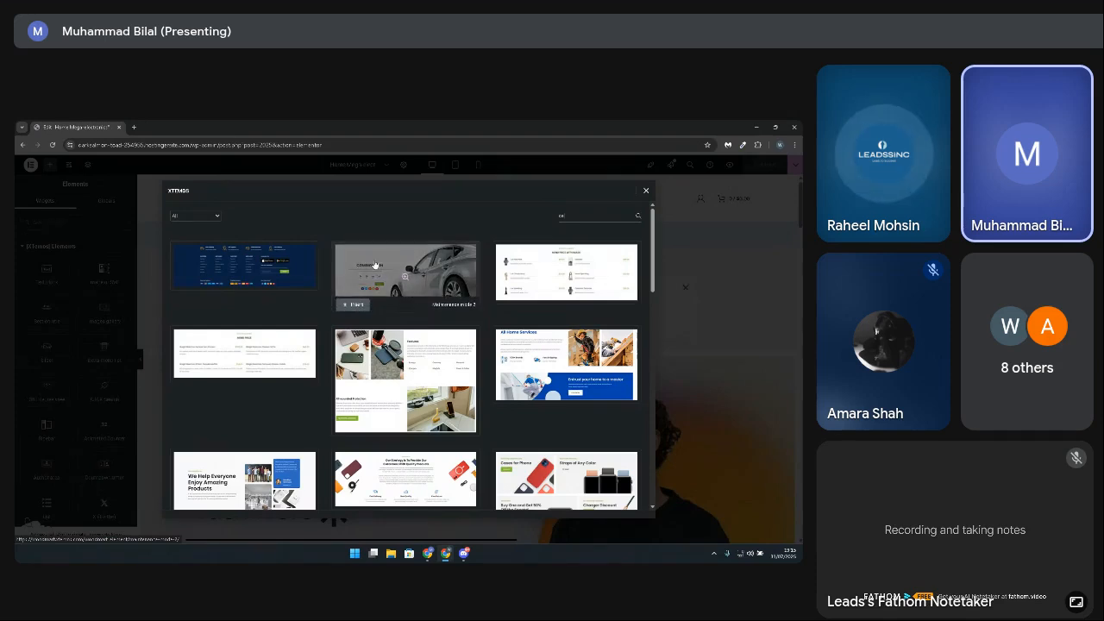
text(rose)
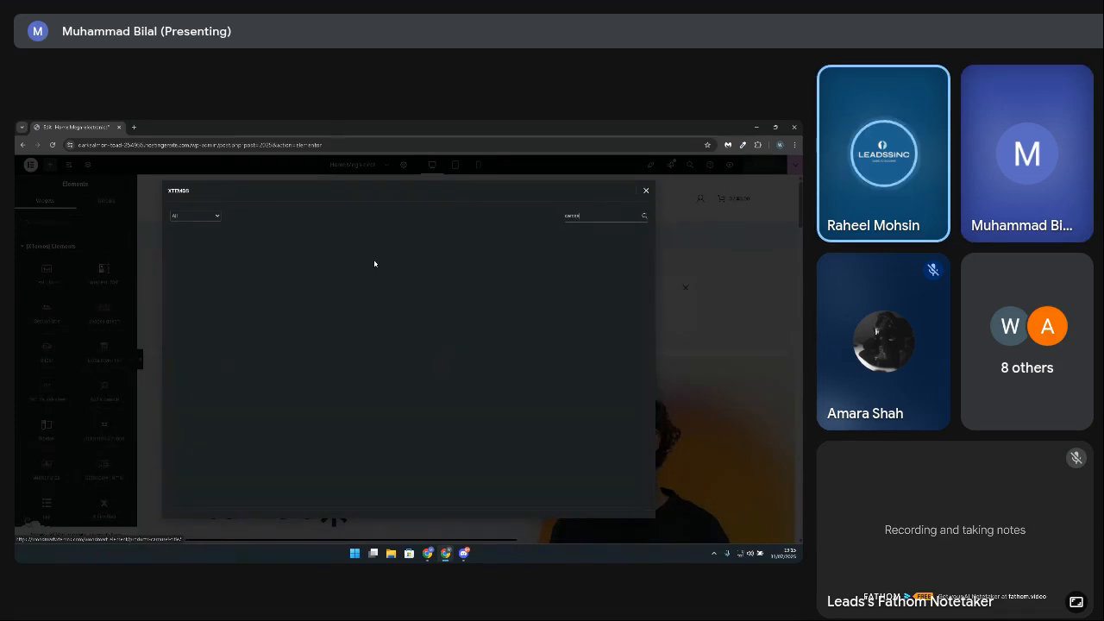
key(BackSpace)
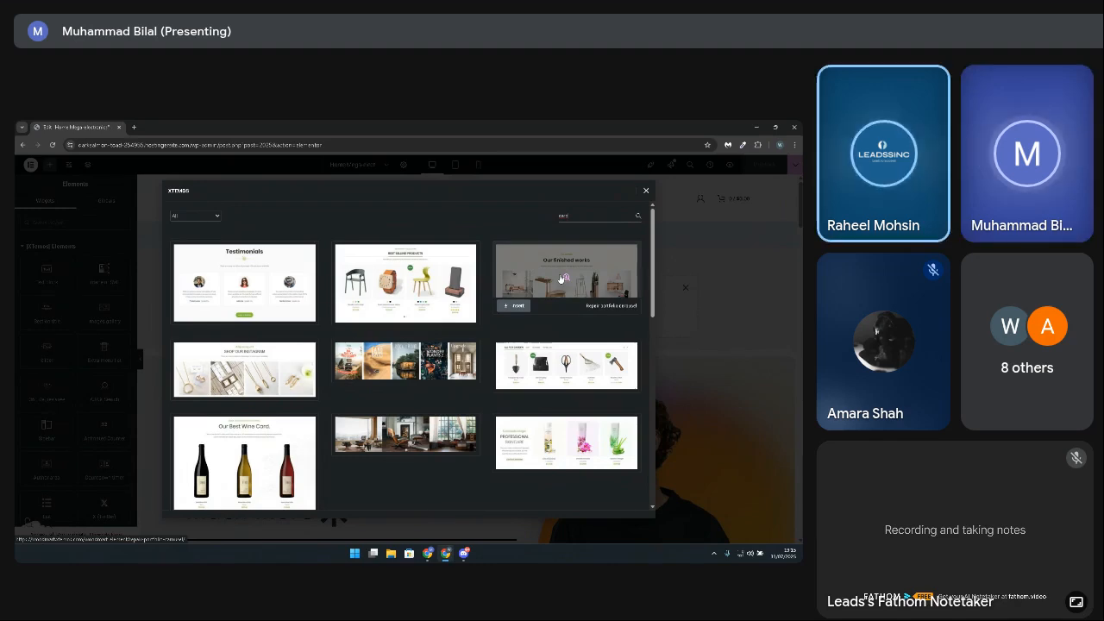
key(Return)
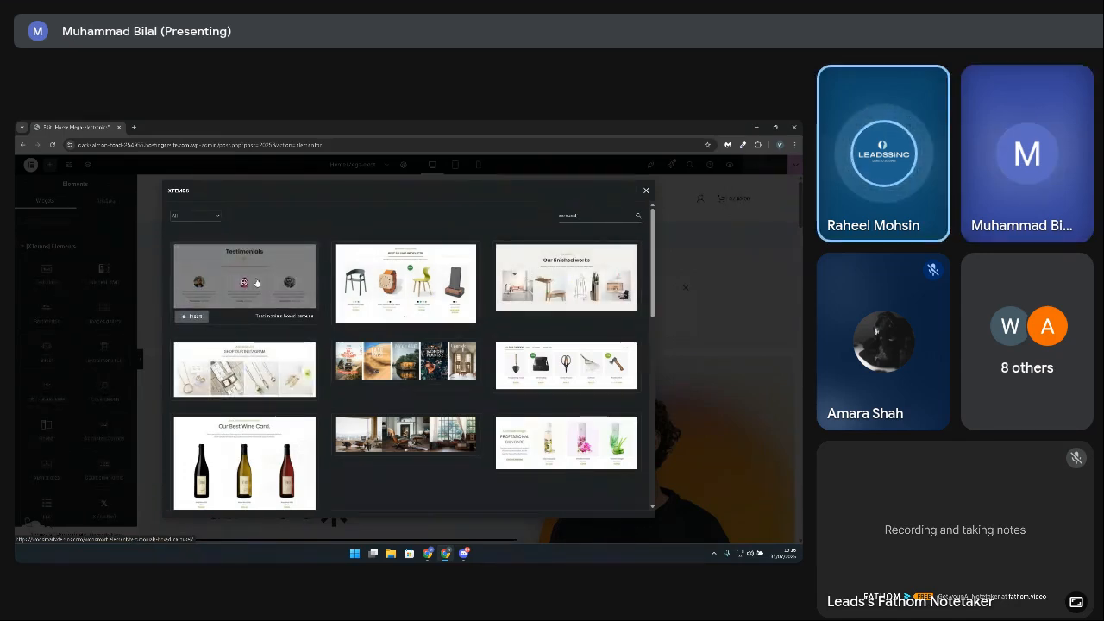
scroll(323, 411, down, 3)
scroll(323, 411, up, 3)
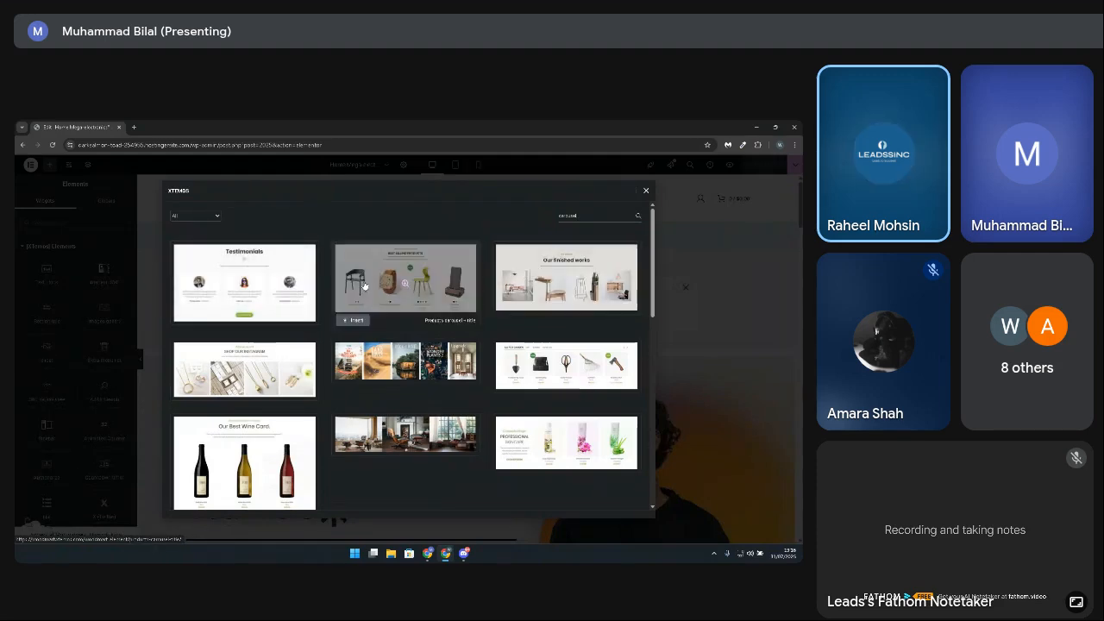
scroll(326, 398, down, 3)
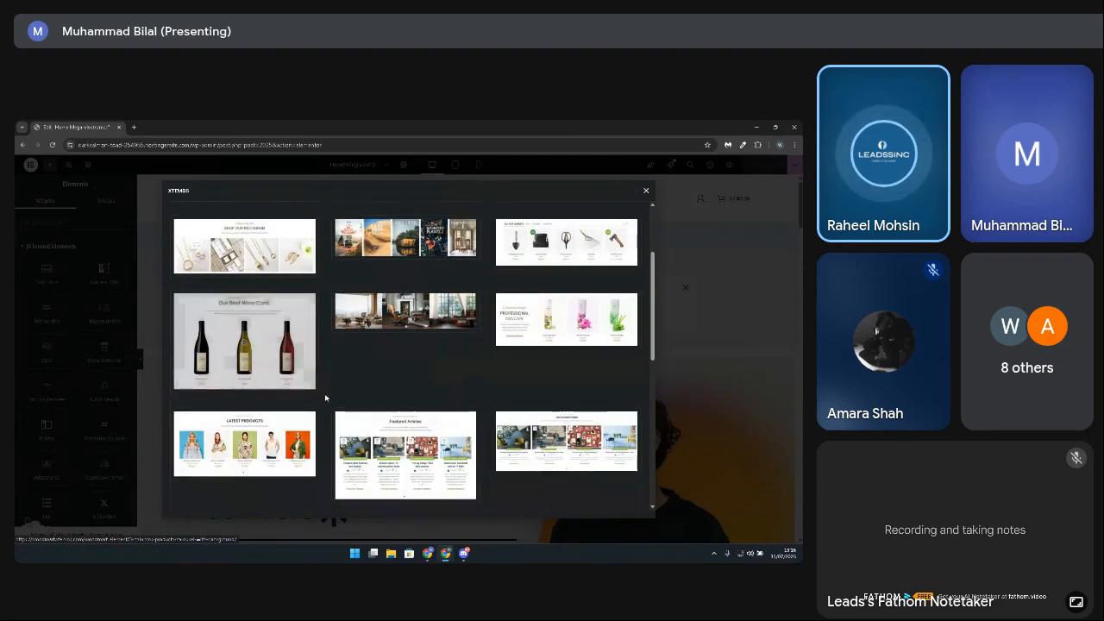
scroll(405, 431, down, 5)
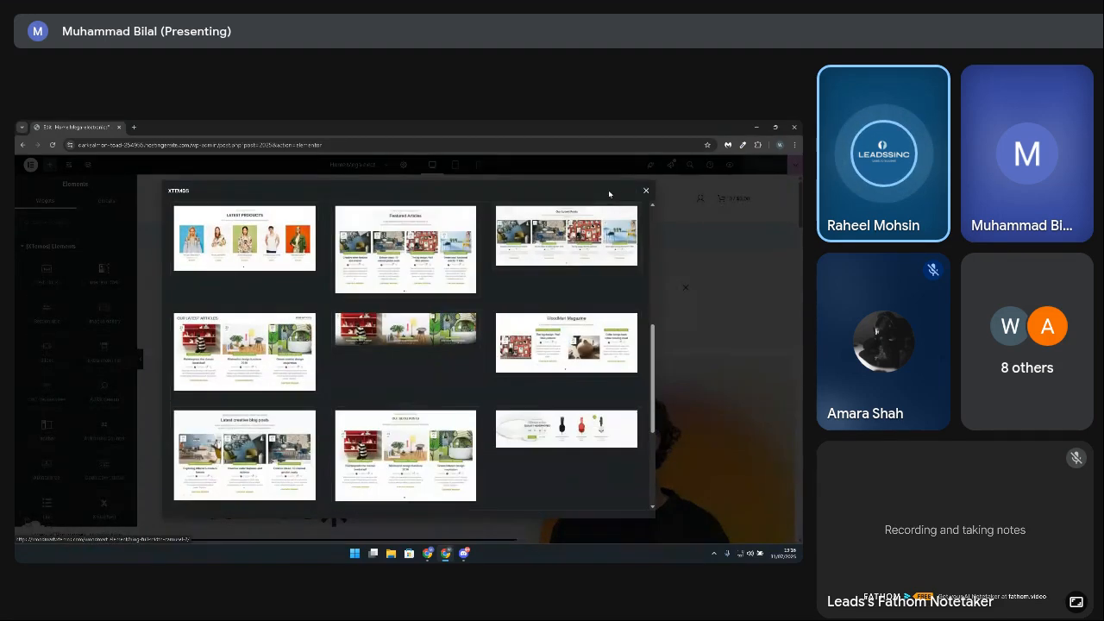
click(646, 190)
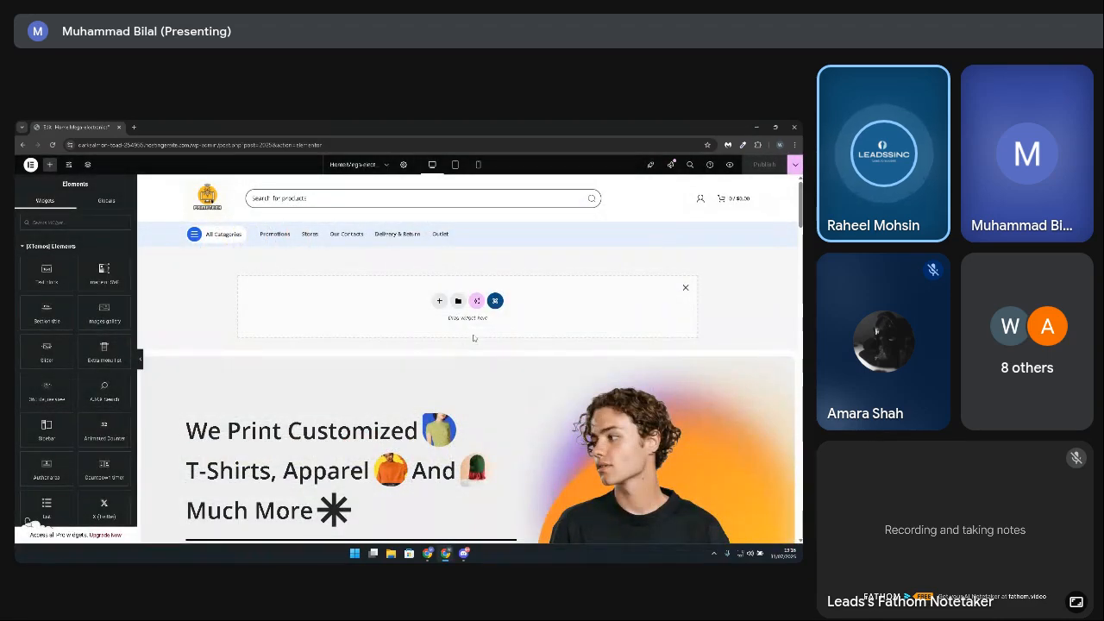
Step: Reopen the XTemos template library for the empty section, look through its section layouts, and close the library
click(496, 301)
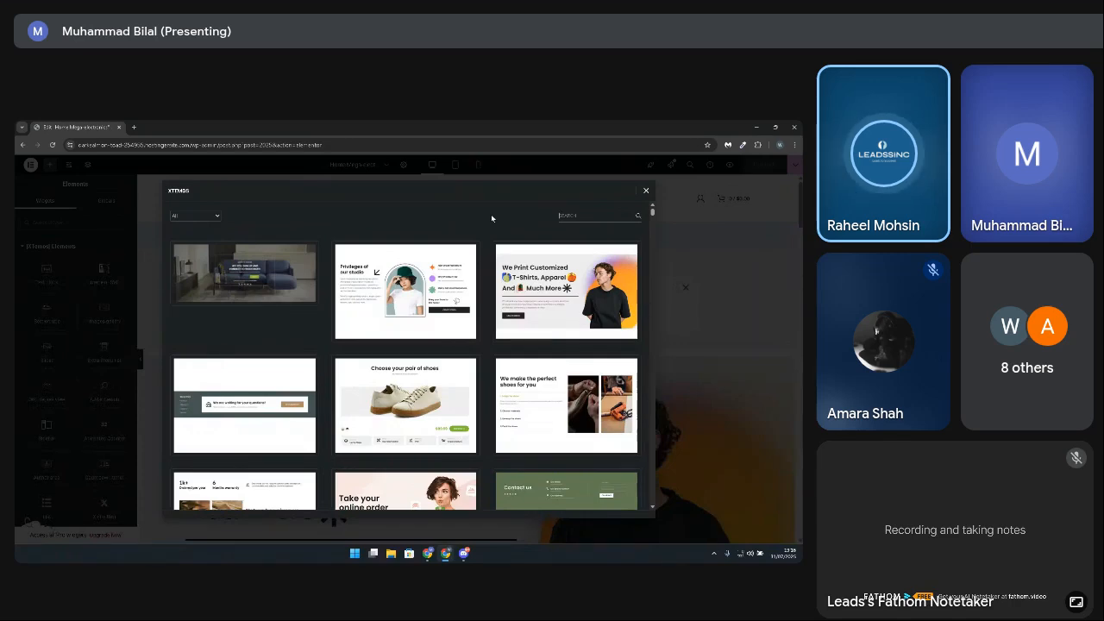
scroll(492, 305, down, 3)
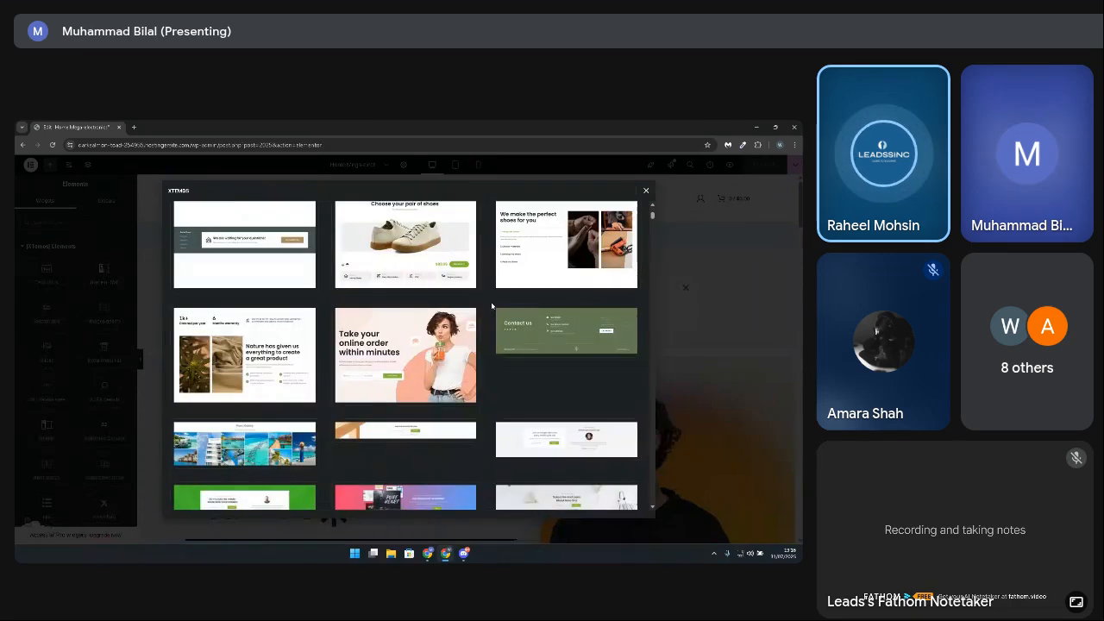
scroll(491, 306, down, 2)
scroll(492, 305, down, 3)
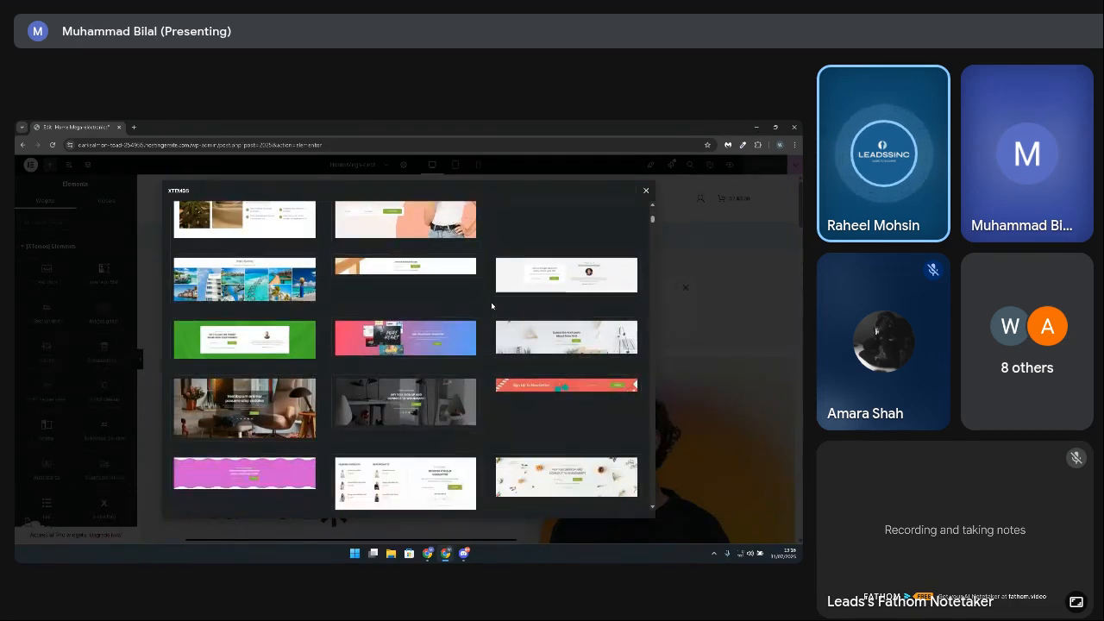
scroll(492, 306, down, 8)
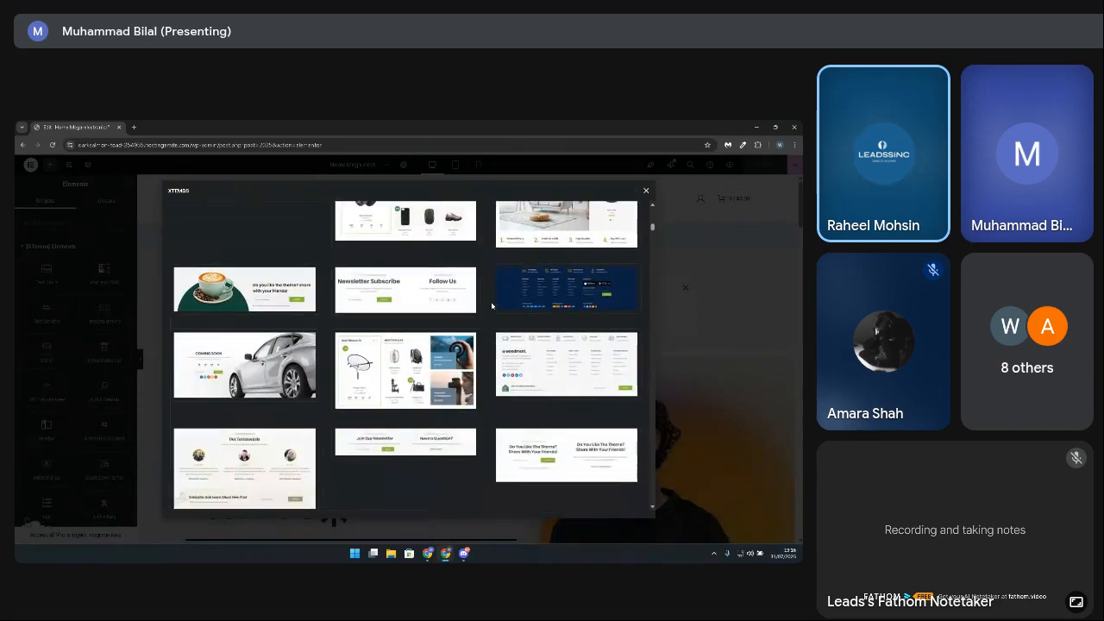
scroll(492, 306, down, 5)
scroll(483, 311, up, 3)
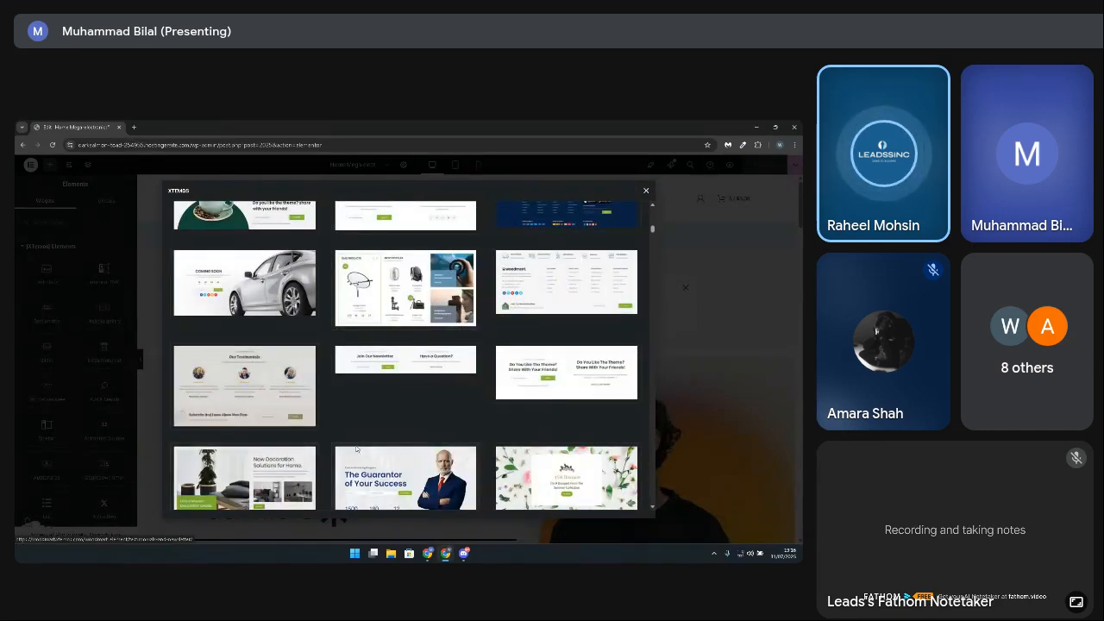
scroll(491, 444, down, 1)
scroll(491, 444, down, 1)
scroll(491, 438, down, 2)
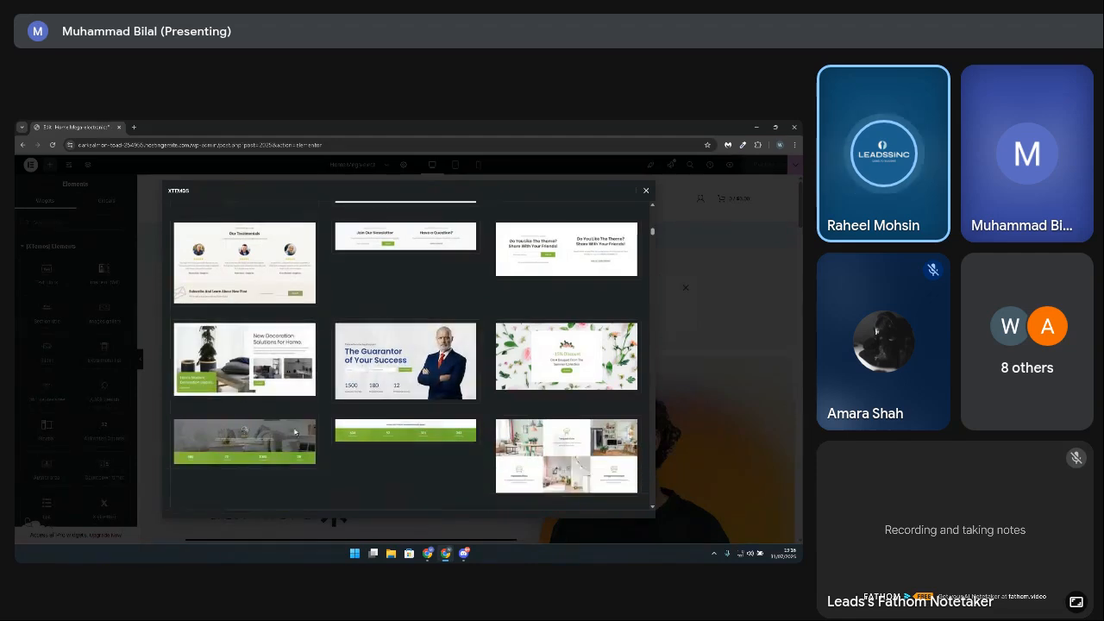
scroll(200, 414, down, 5)
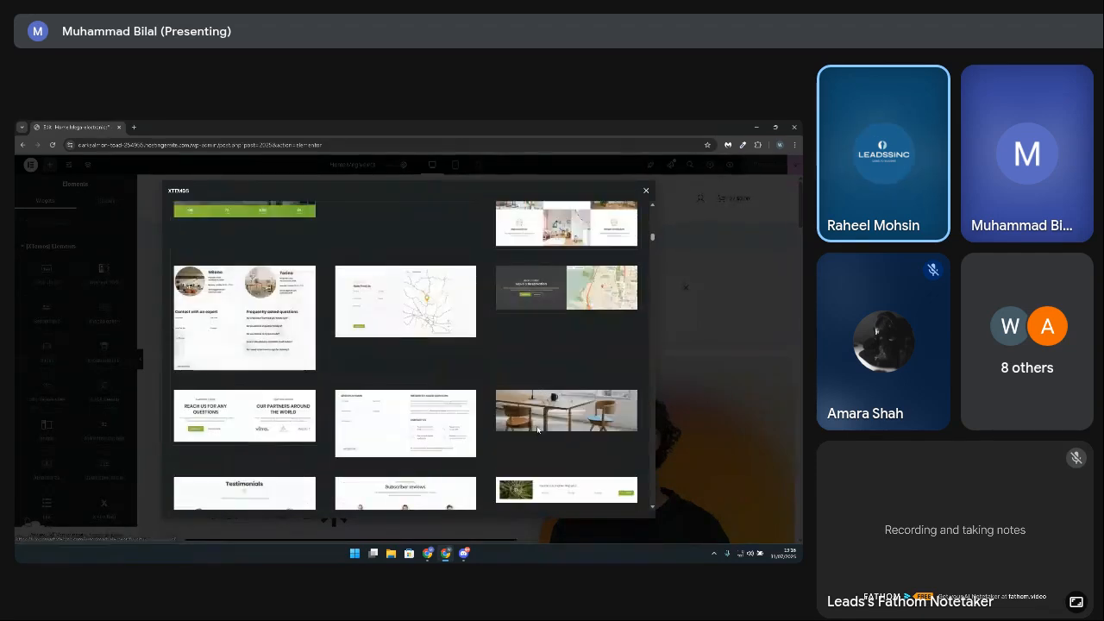
scroll(200, 404, down, 2)
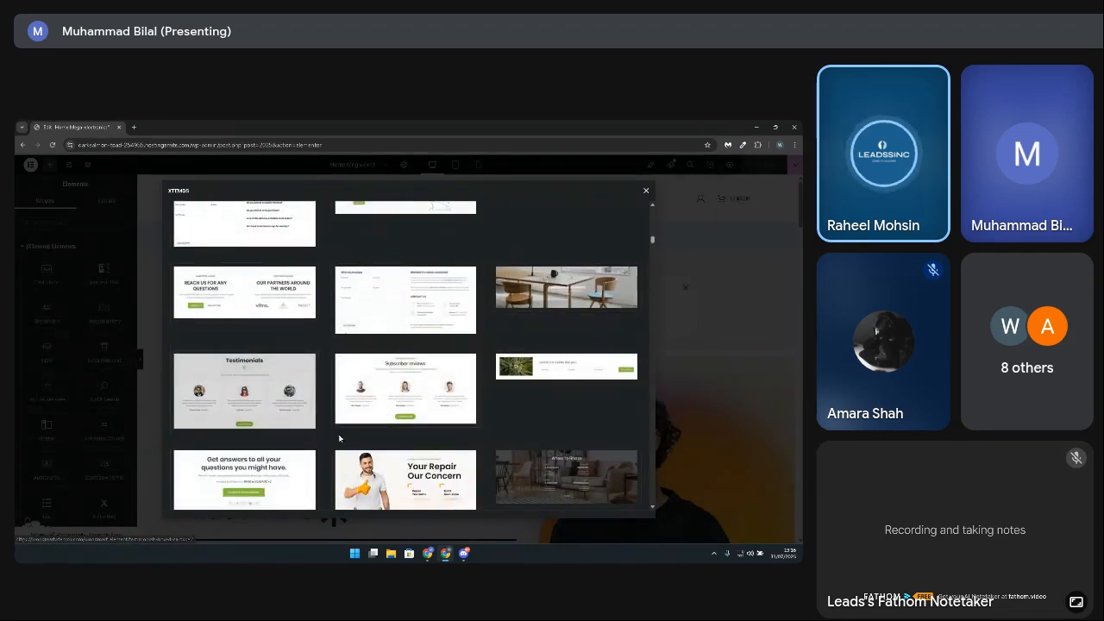
scroll(449, 427, down, 3)
scroll(571, 419, down, 10)
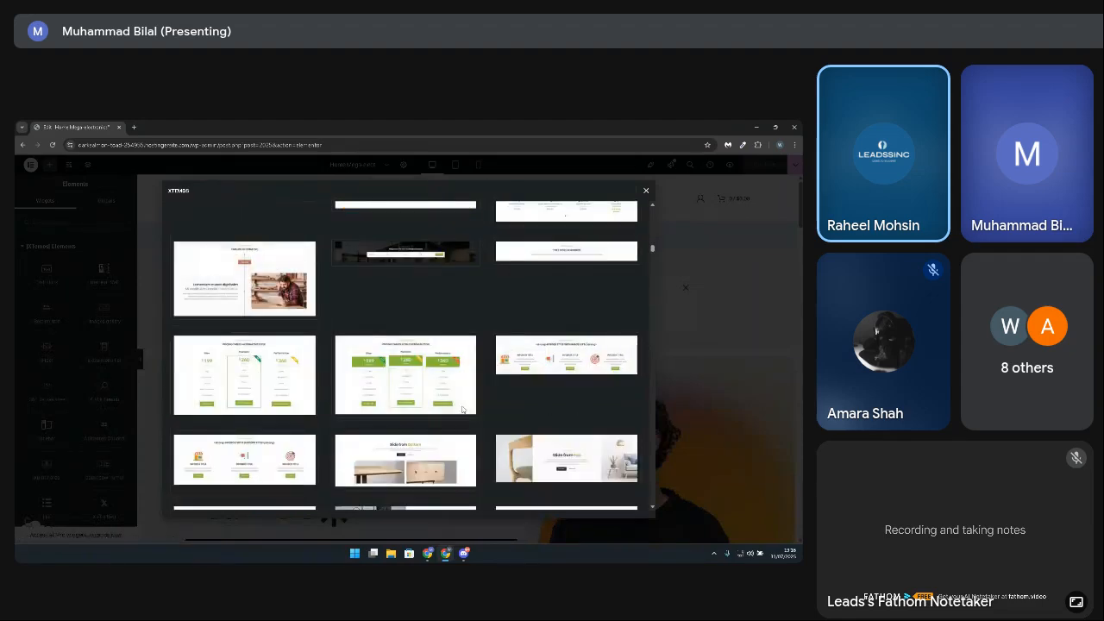
scroll(586, 428, down, 5)
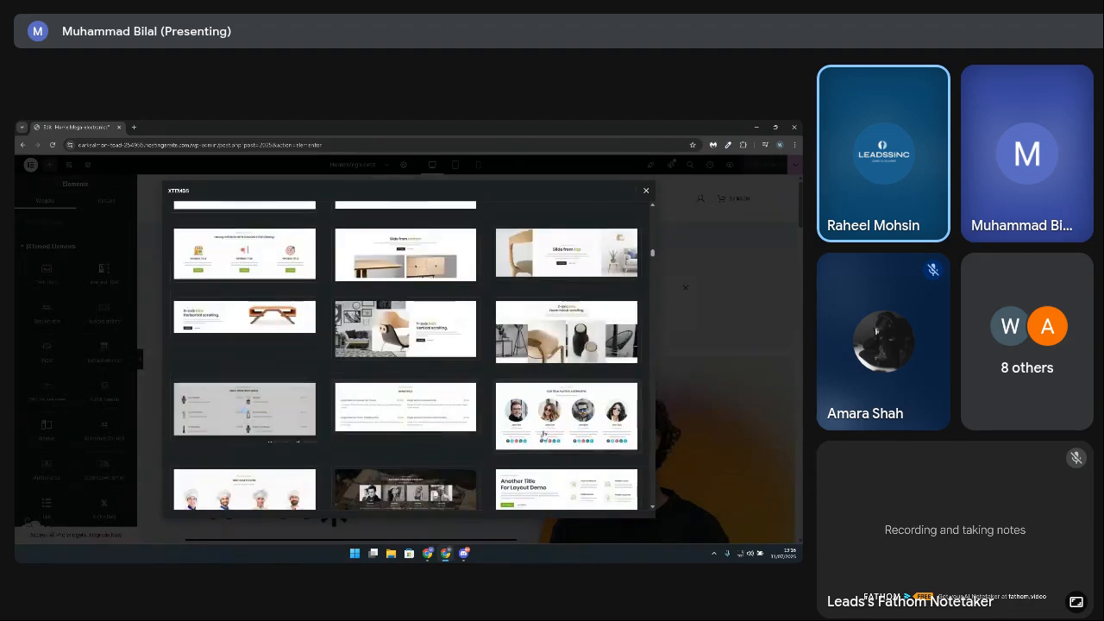
scroll(372, 453, down, 3)
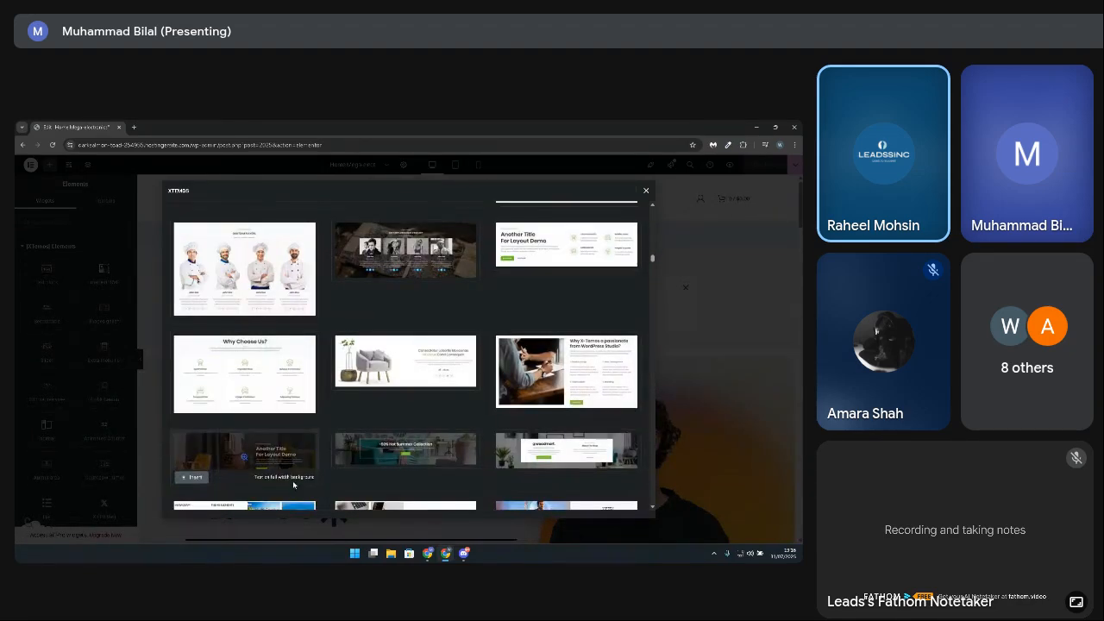
scroll(278, 449, down, 1)
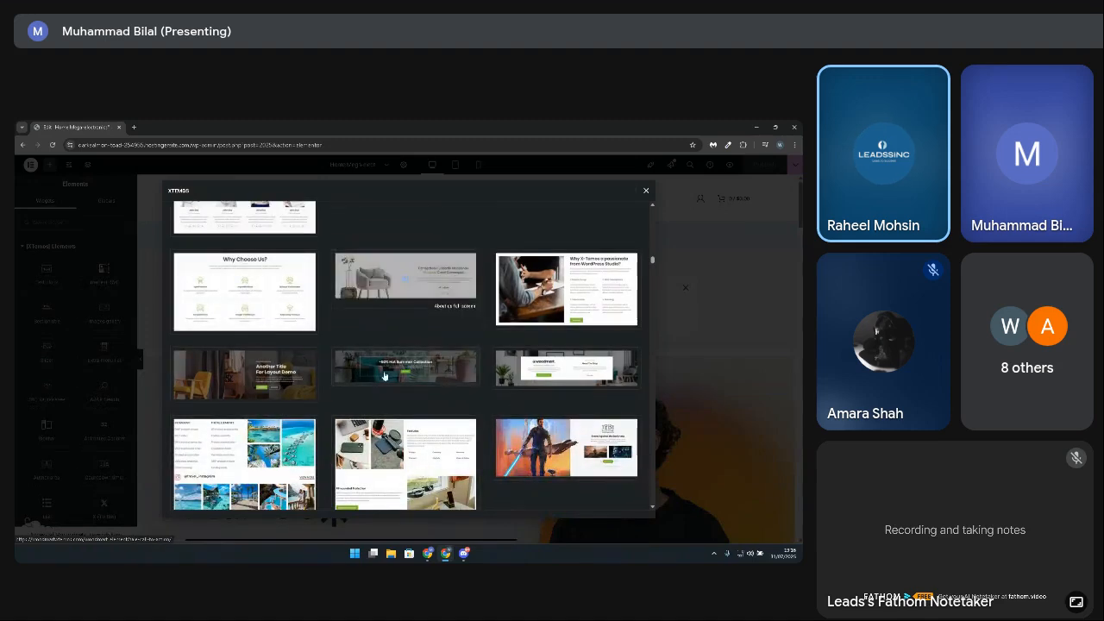
scroll(496, 446, down, 3)
scroll(496, 445, down, 5)
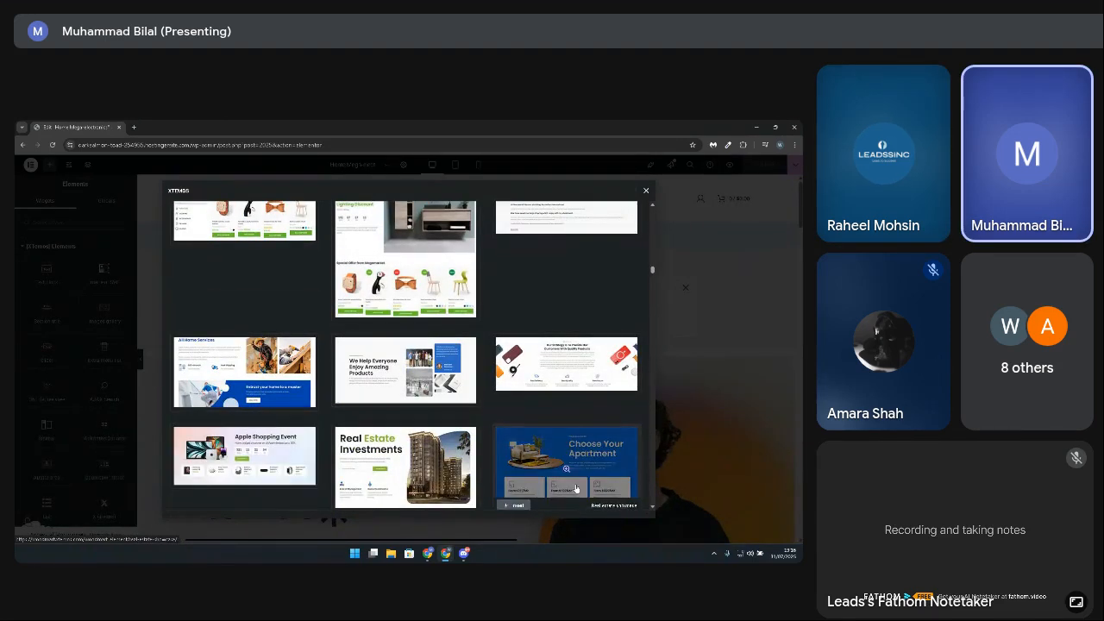
scroll(258, 462, down, 3)
scroll(532, 445, down, 2)
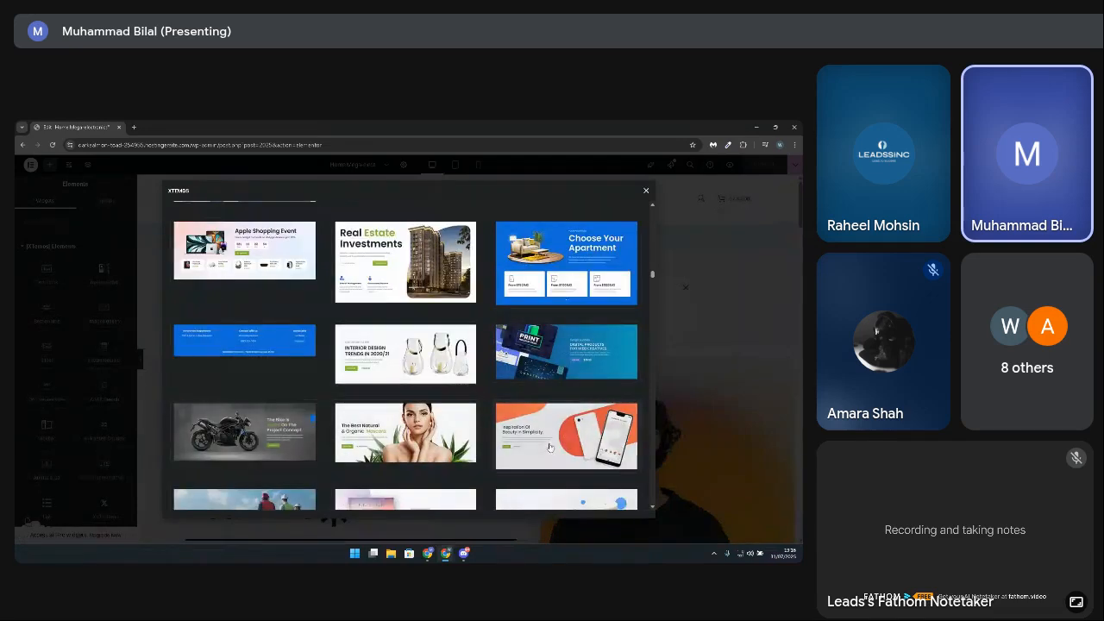
scroll(466, 448, down, 2)
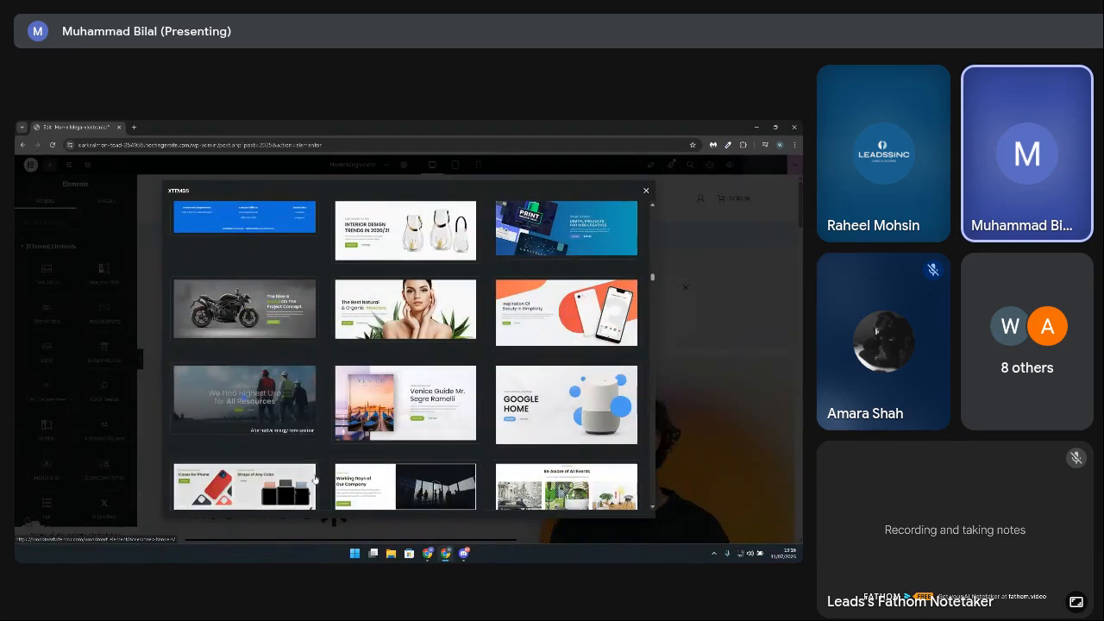
scroll(287, 423, down, 3)
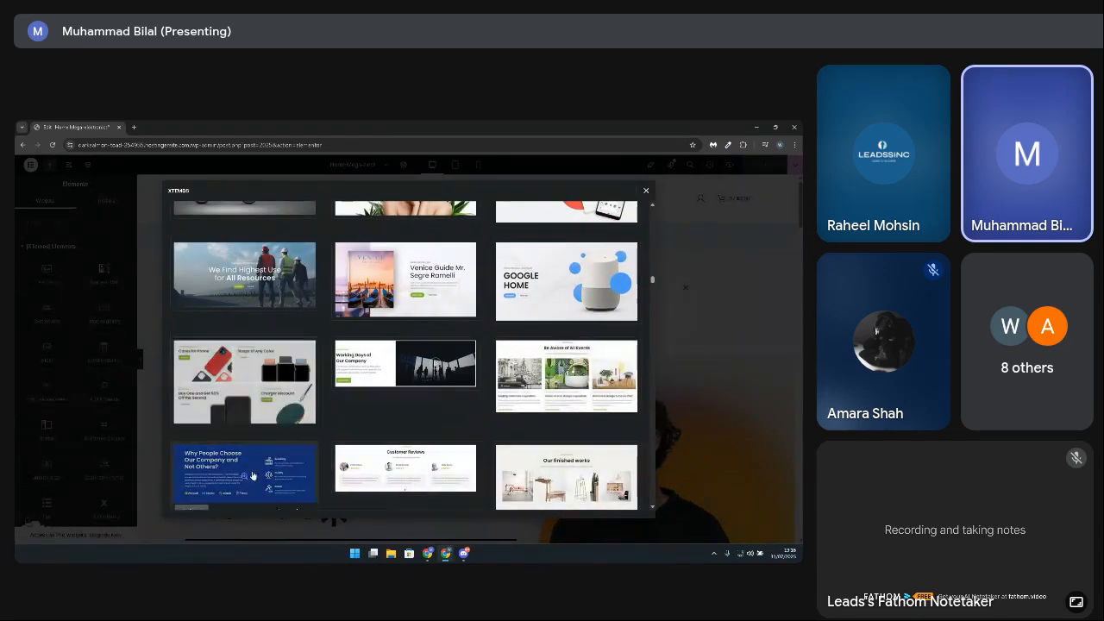
scroll(284, 440, down, 2)
scroll(362, 414, down, 2)
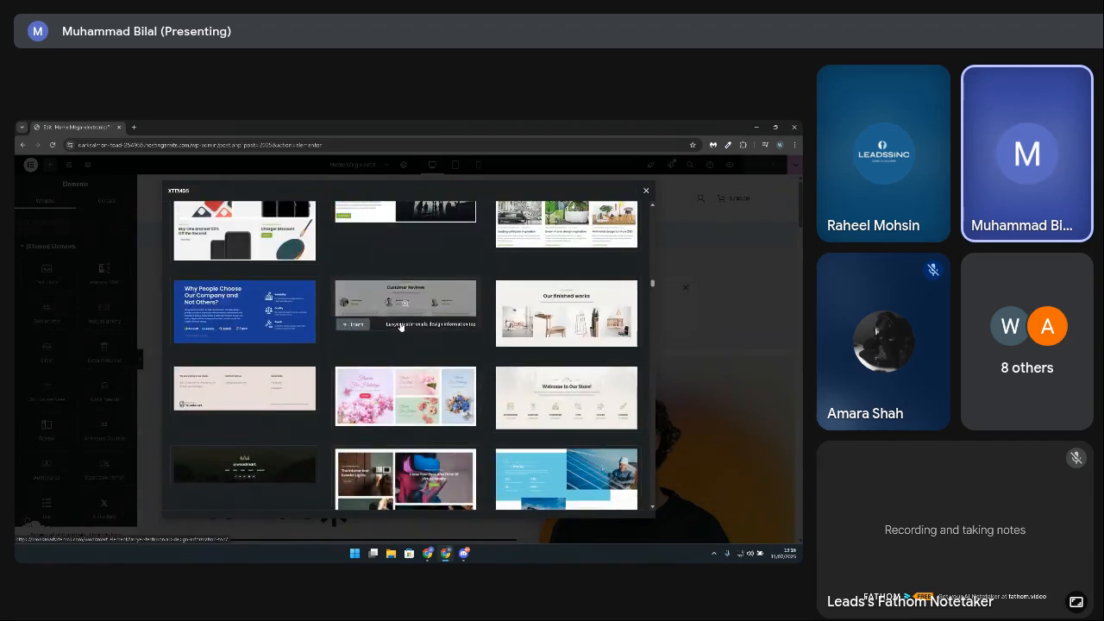
scroll(364, 365, down, 5)
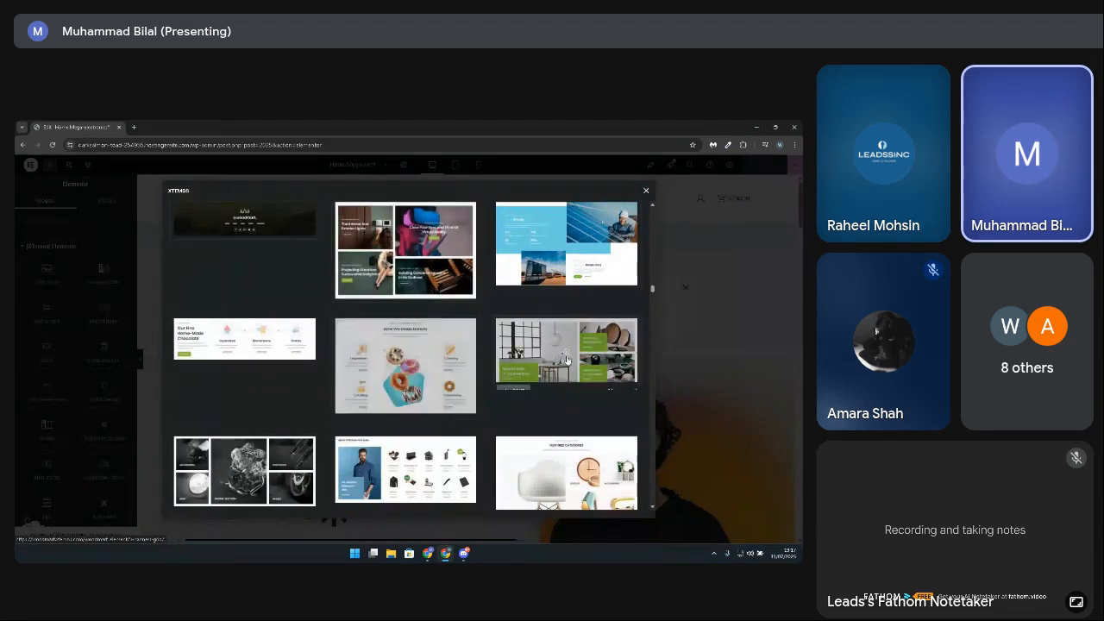
scroll(406, 456, down, 1)
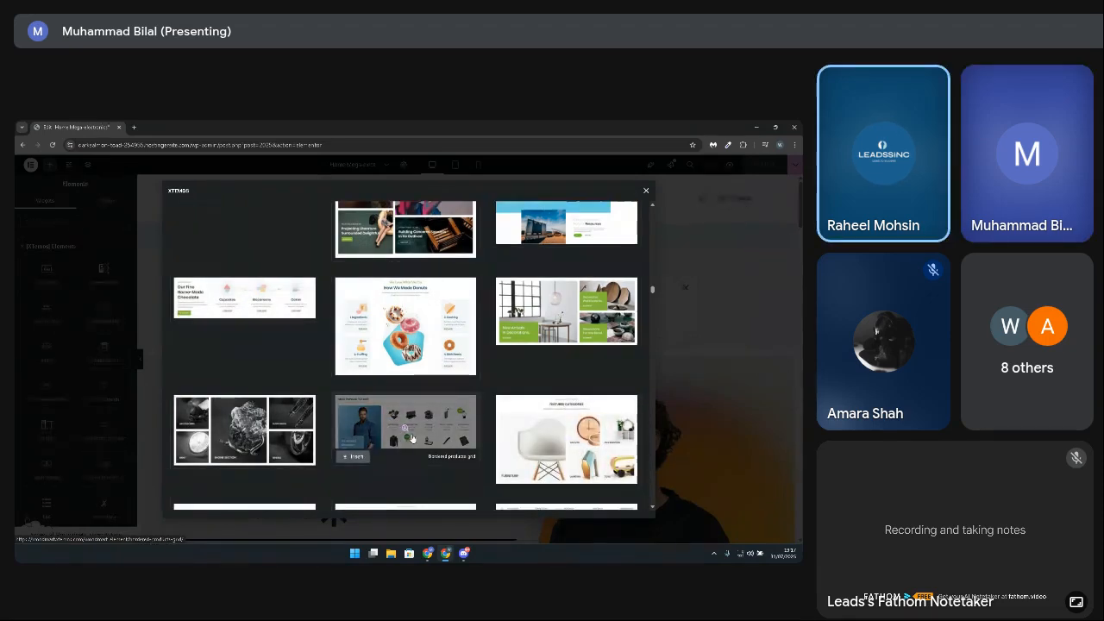
scroll(413, 439, down, 4)
scroll(342, 432, down, 2)
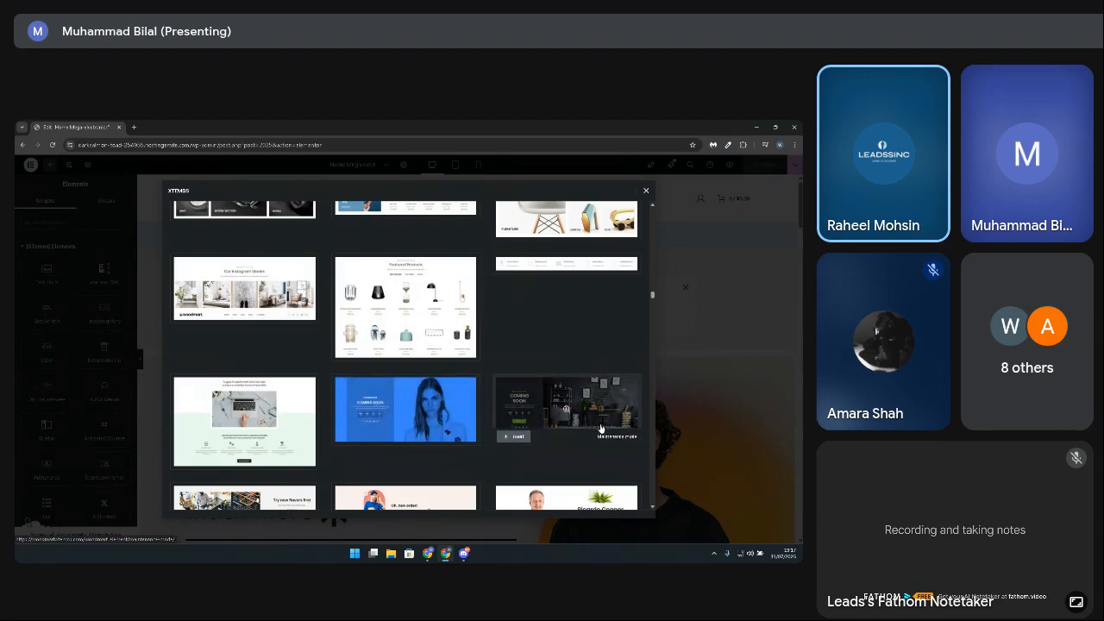
scroll(267, 414, down, 3)
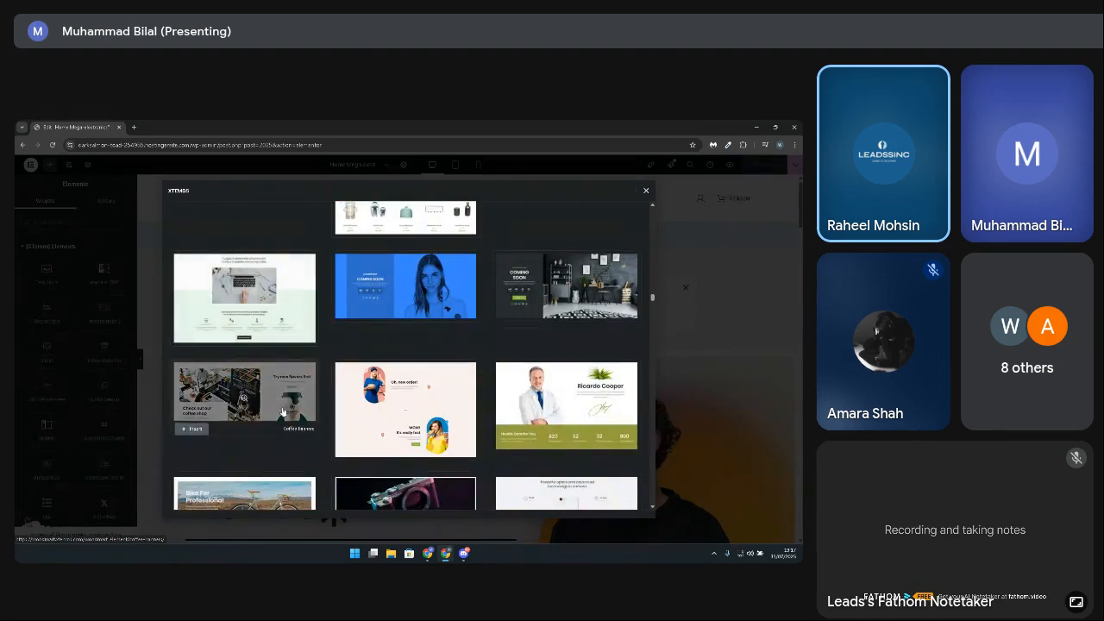
scroll(282, 412, down, 2)
scroll(236, 468, down, 2)
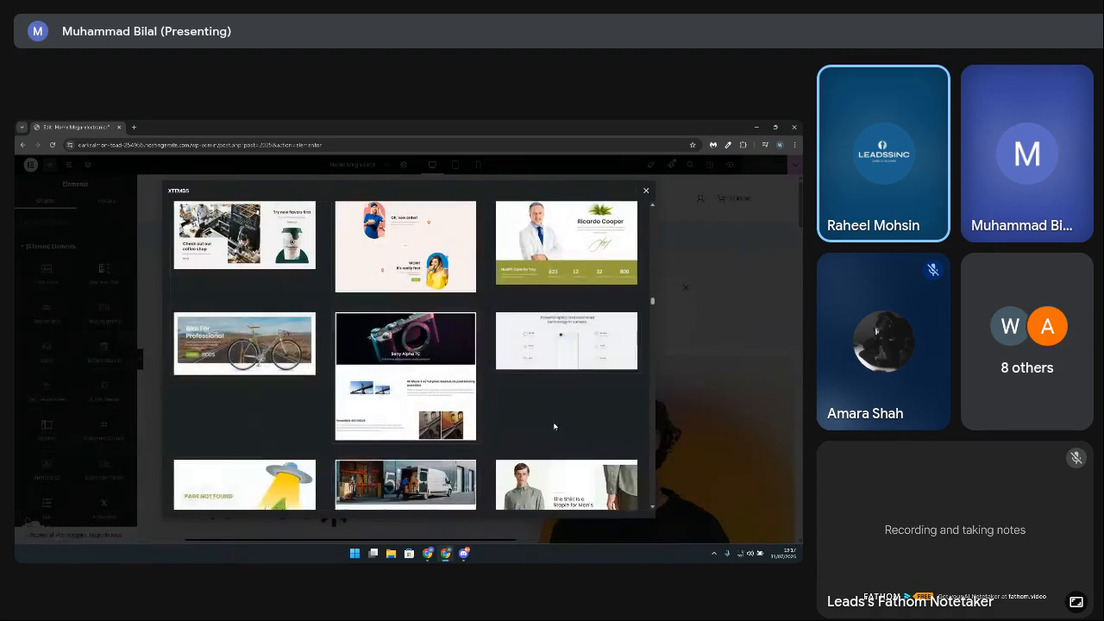
scroll(296, 402, down, 5)
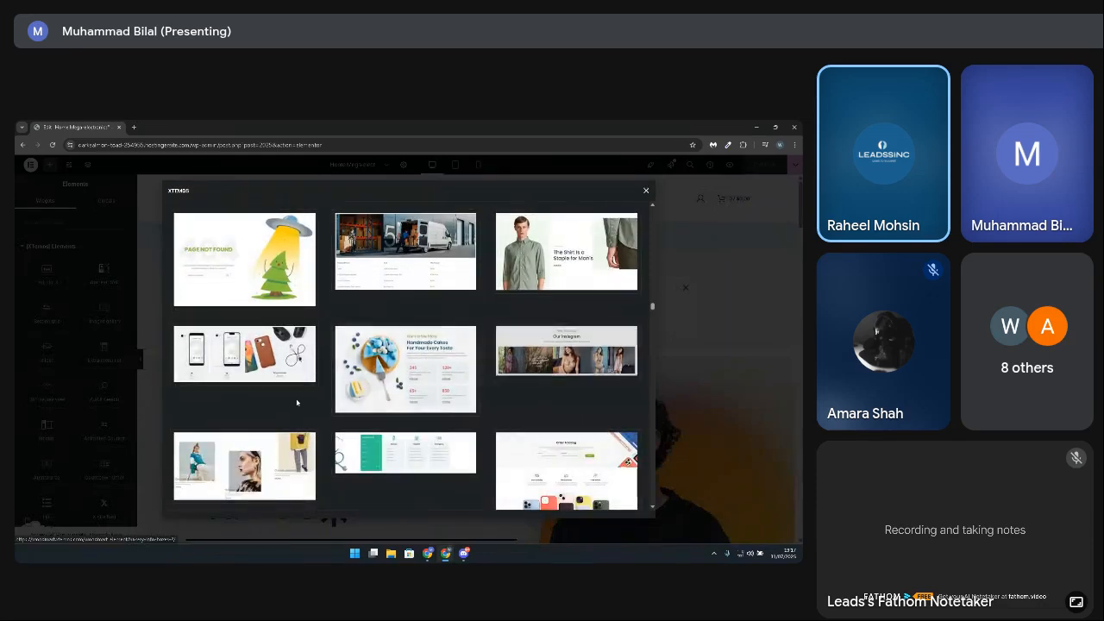
scroll(285, 423, down, 2)
scroll(236, 476, down, 2)
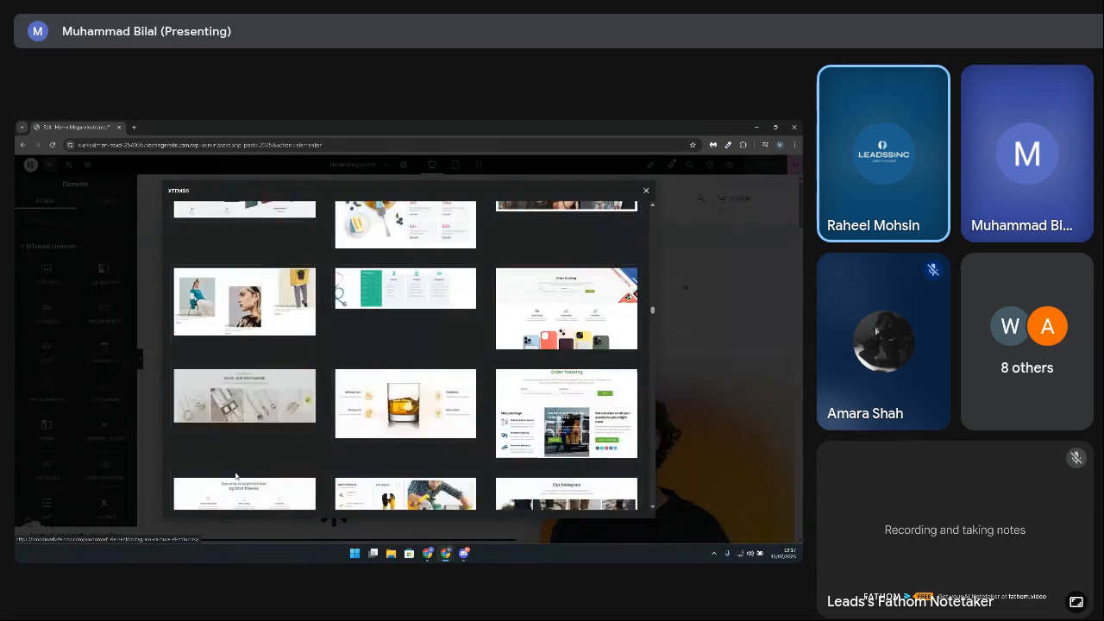
scroll(461, 443, down, 2)
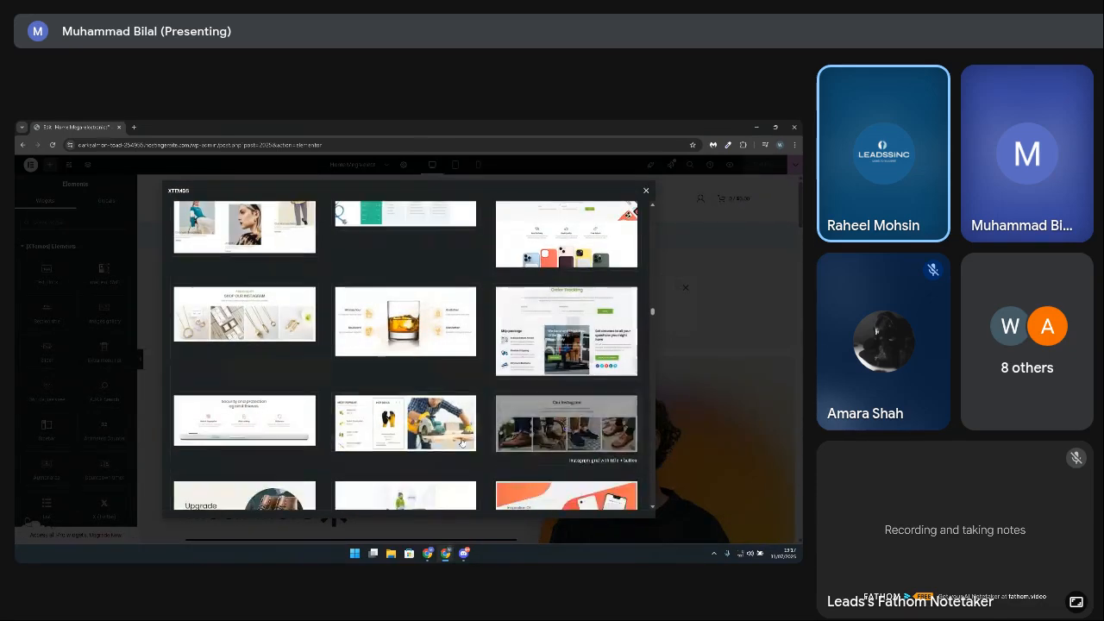
scroll(462, 442, down, 4)
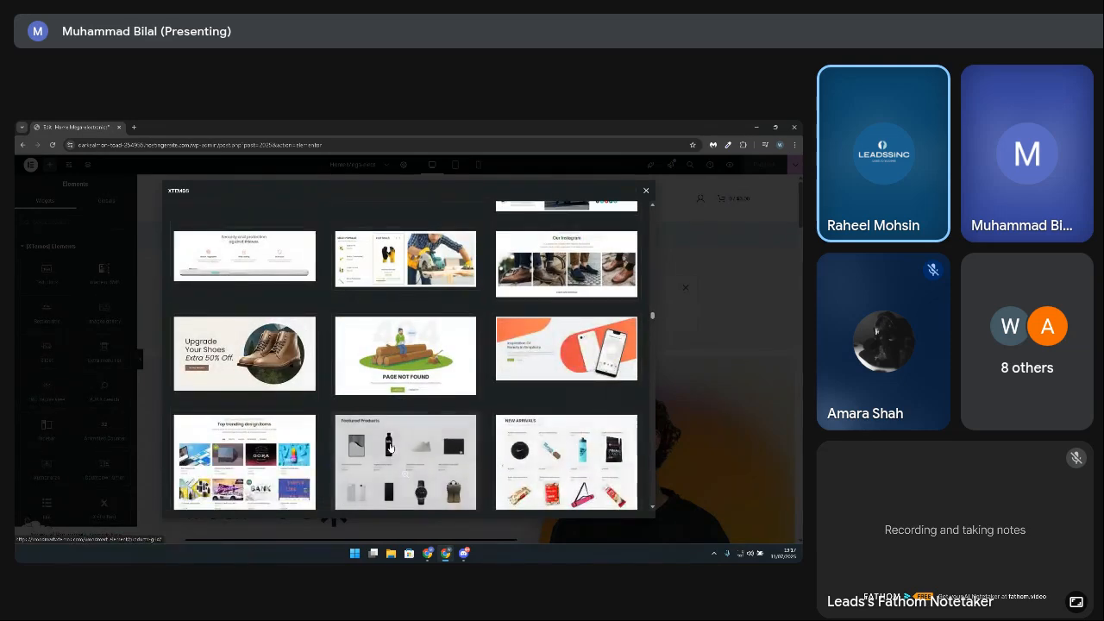
scroll(390, 448, down, 1)
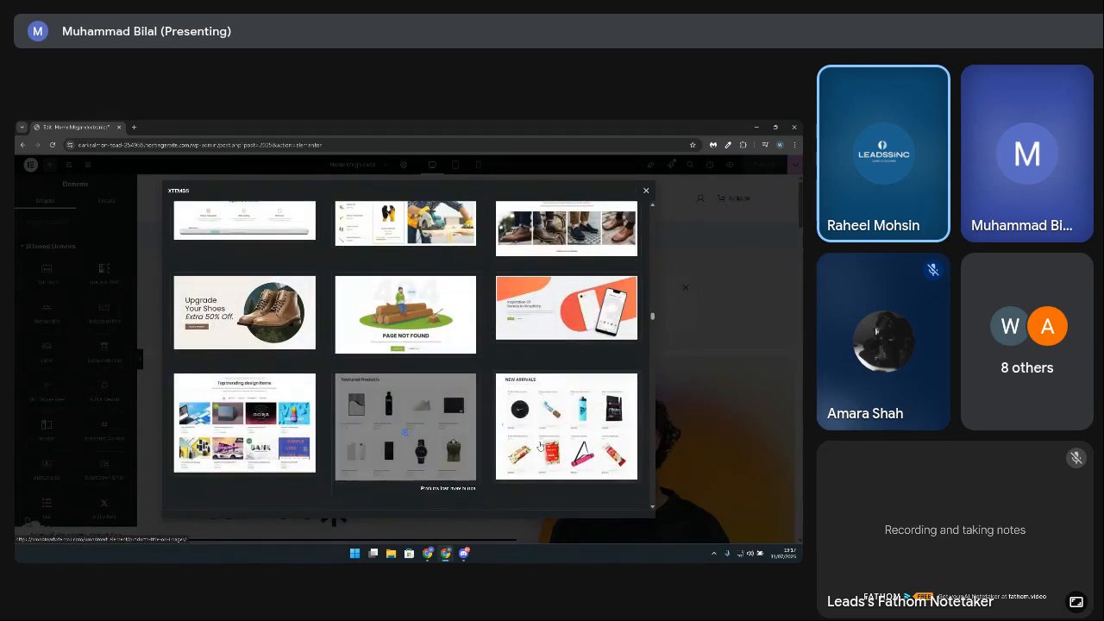
scroll(466, 423, down, 3)
scroll(421, 409, down, 2)
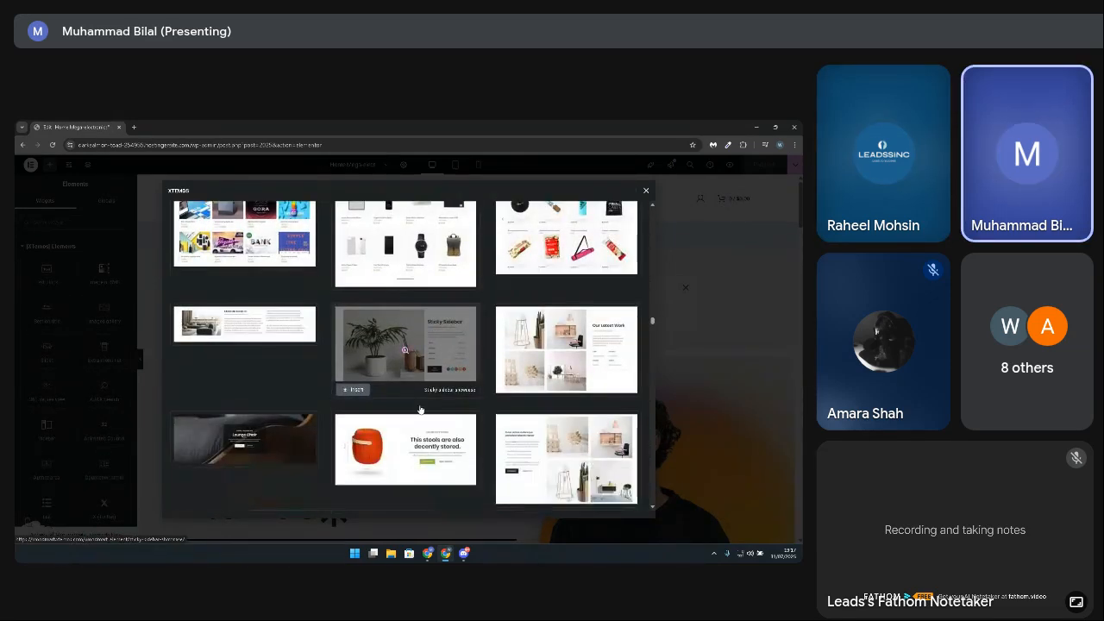
scroll(420, 409, down, 4)
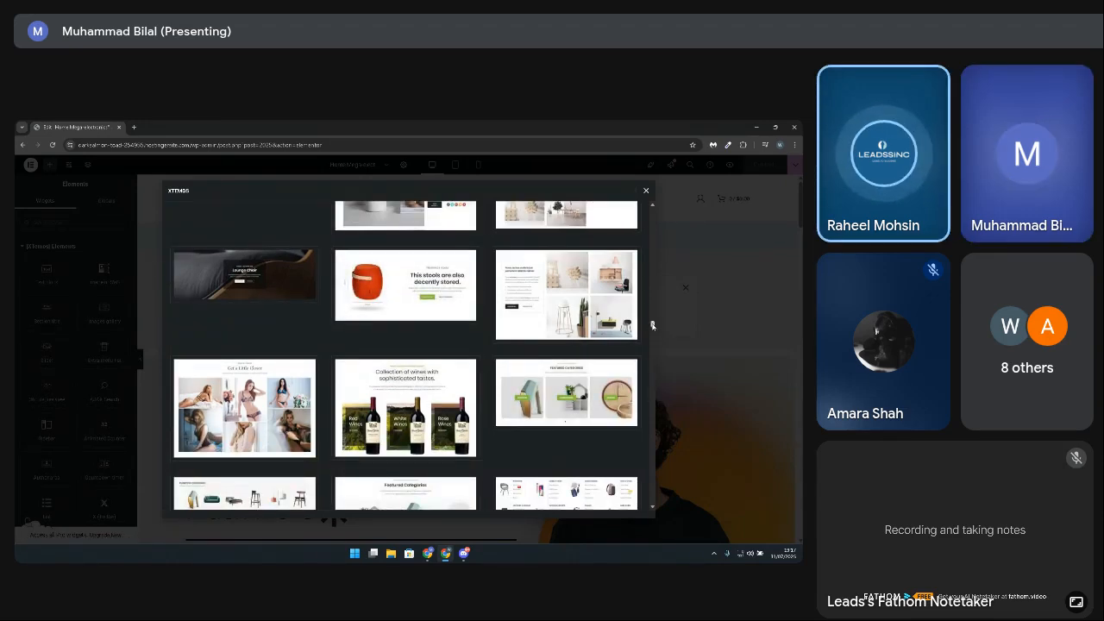
drag(652, 325, 652, 211)
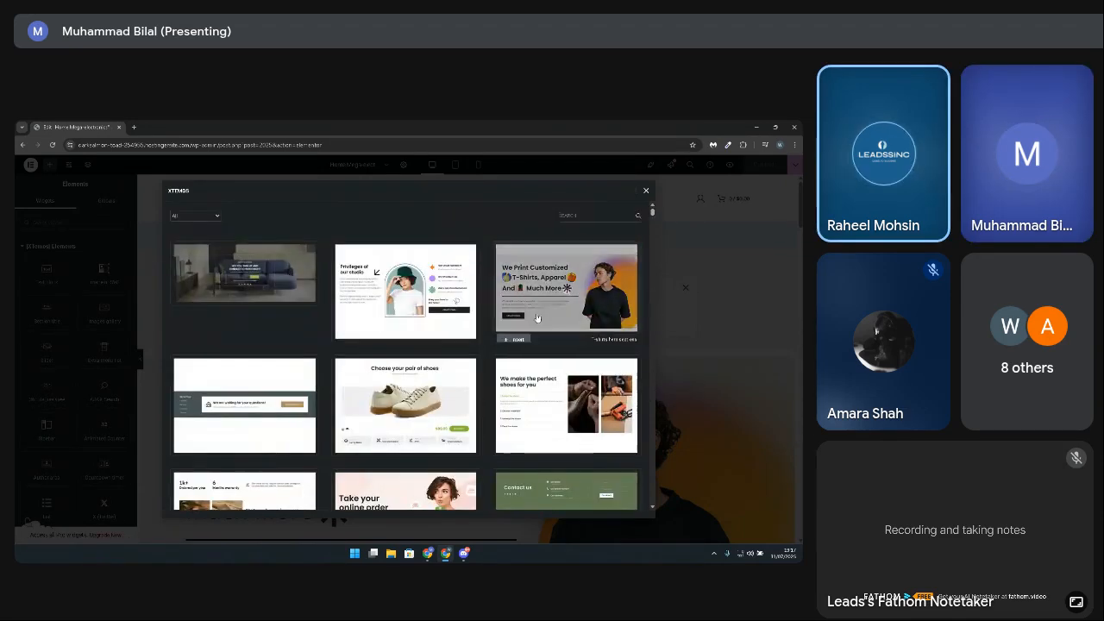
click(644, 194)
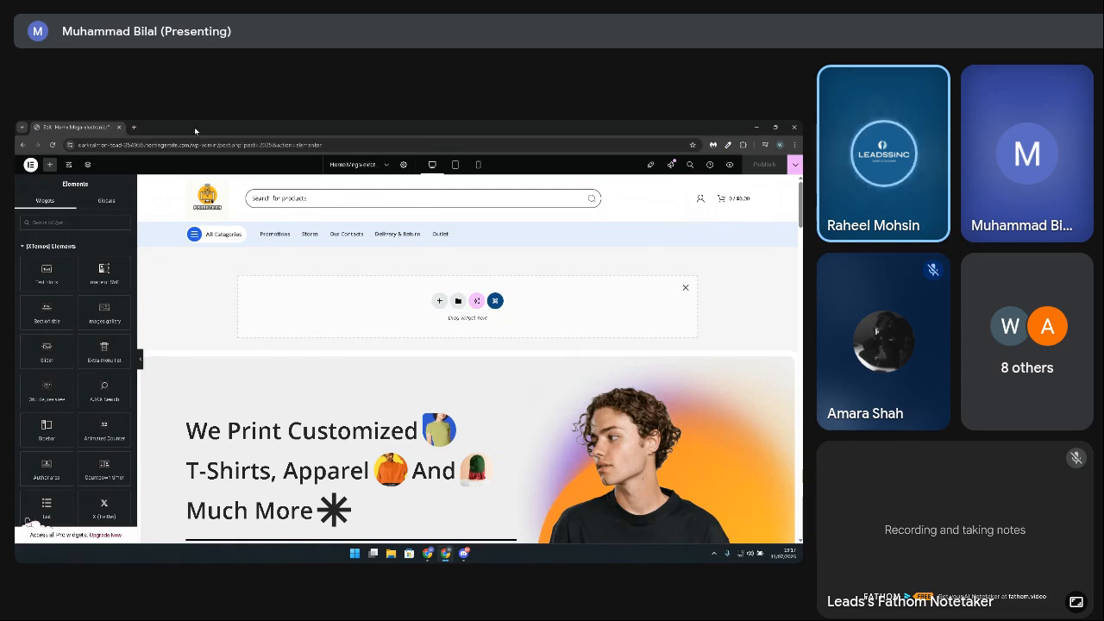
Step: Open the site's wp-admin dashboard in a new browser tab and go to its Plugins page
drag(234, 145, 71, 150)
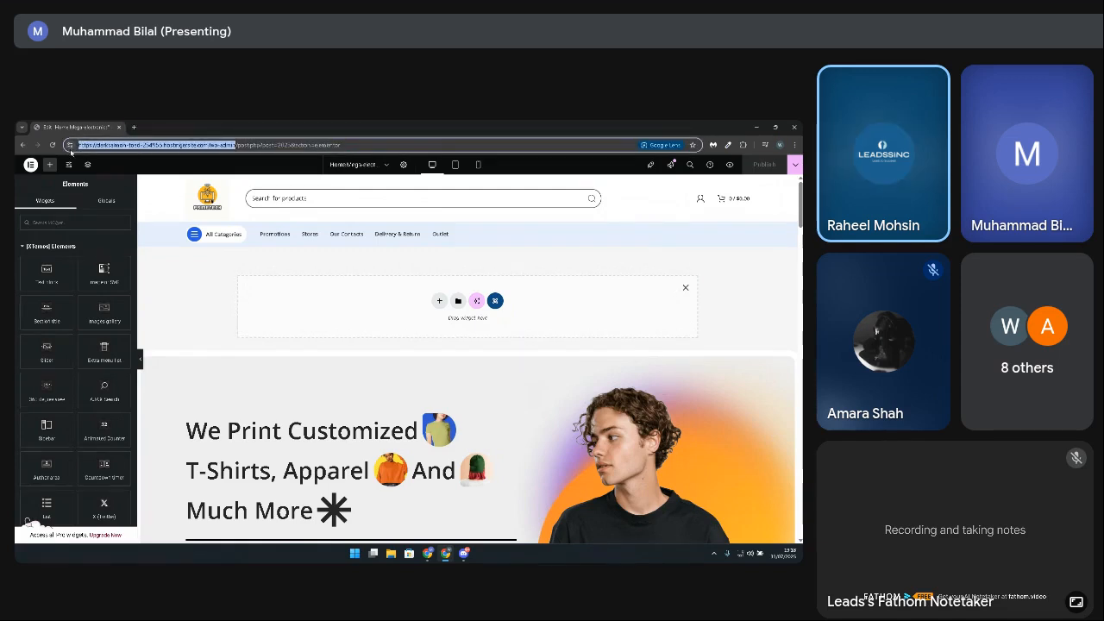
click(134, 127)
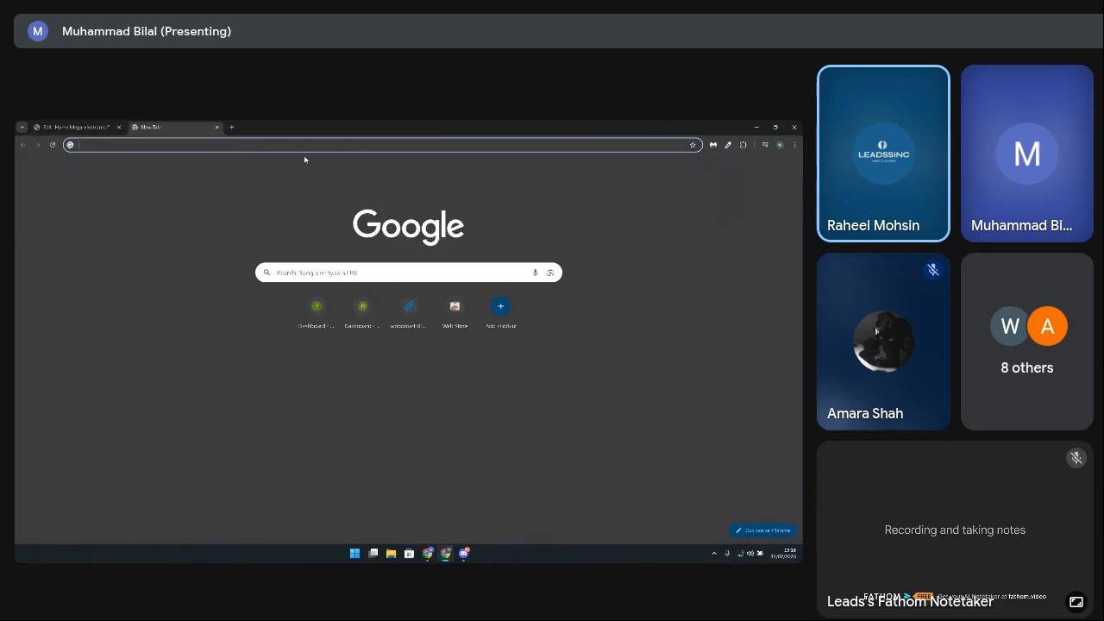
click(301, 145)
text(https://darksalmon-toad-254955.hostingersite.com/wp-admin)
key(Return)
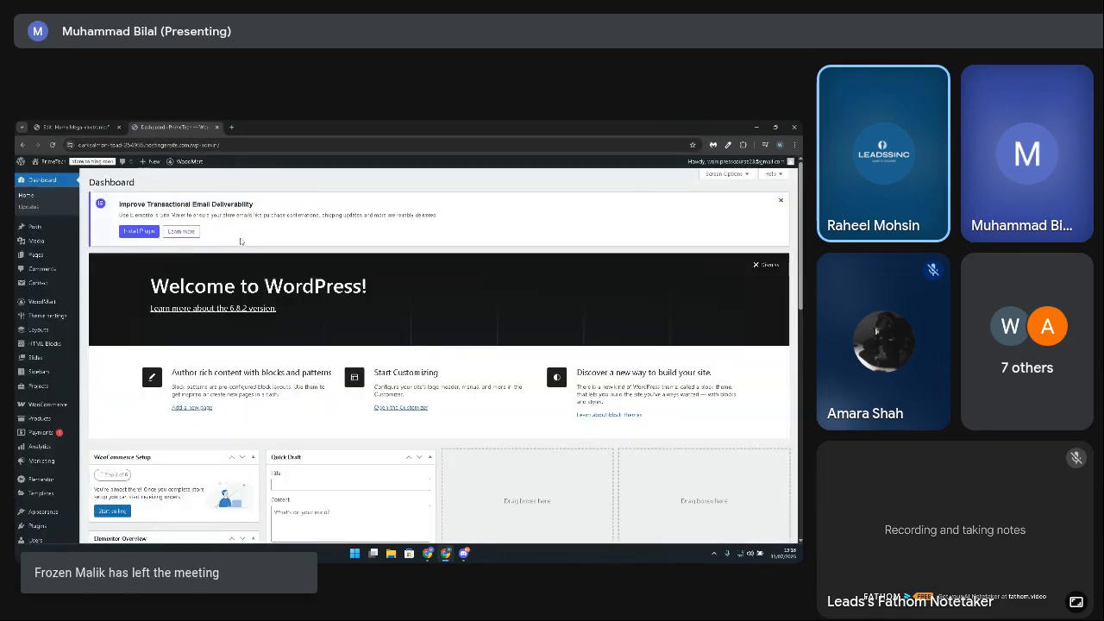
scroll(47, 427, down, 3)
click(37, 457)
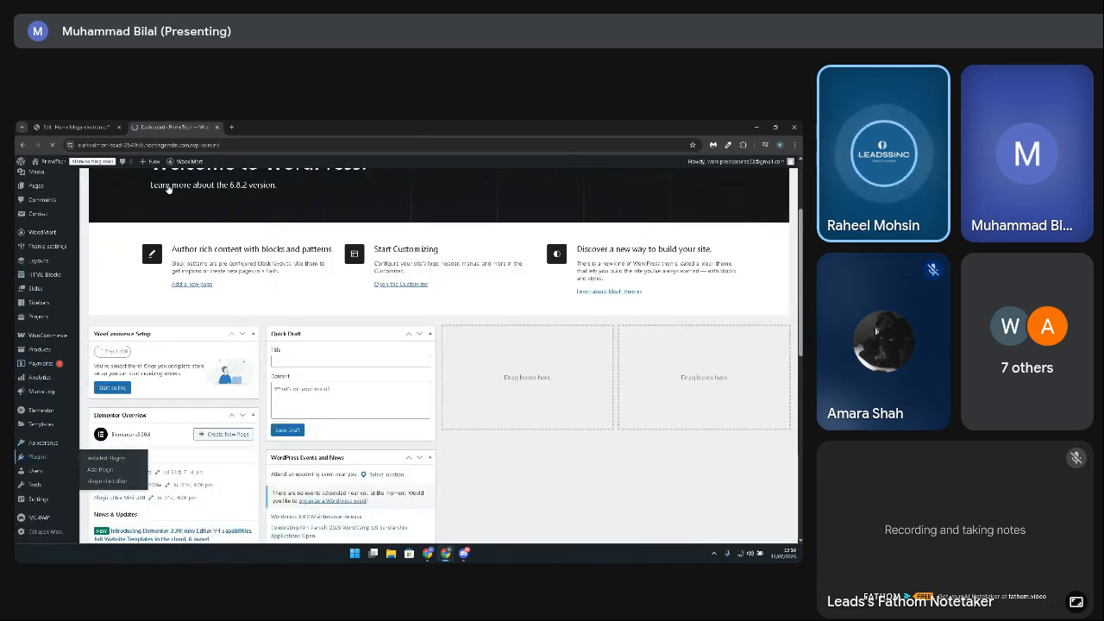
Step: Go to the Add Plugins page and search the plugin directory for "smart slider"
click(141, 183)
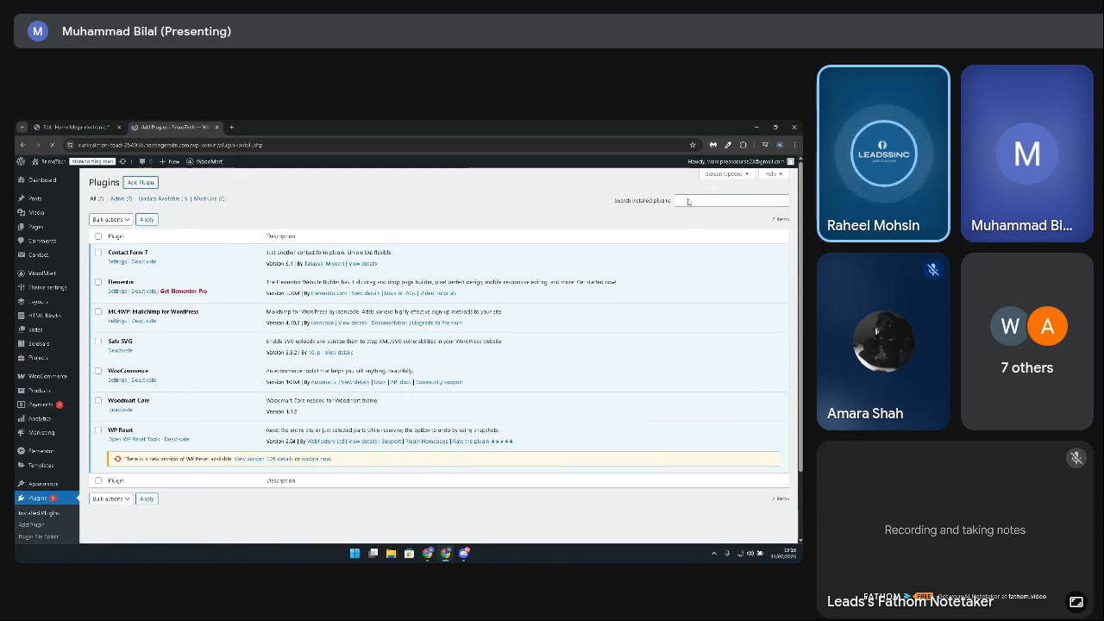
click(655, 205)
text(sm)
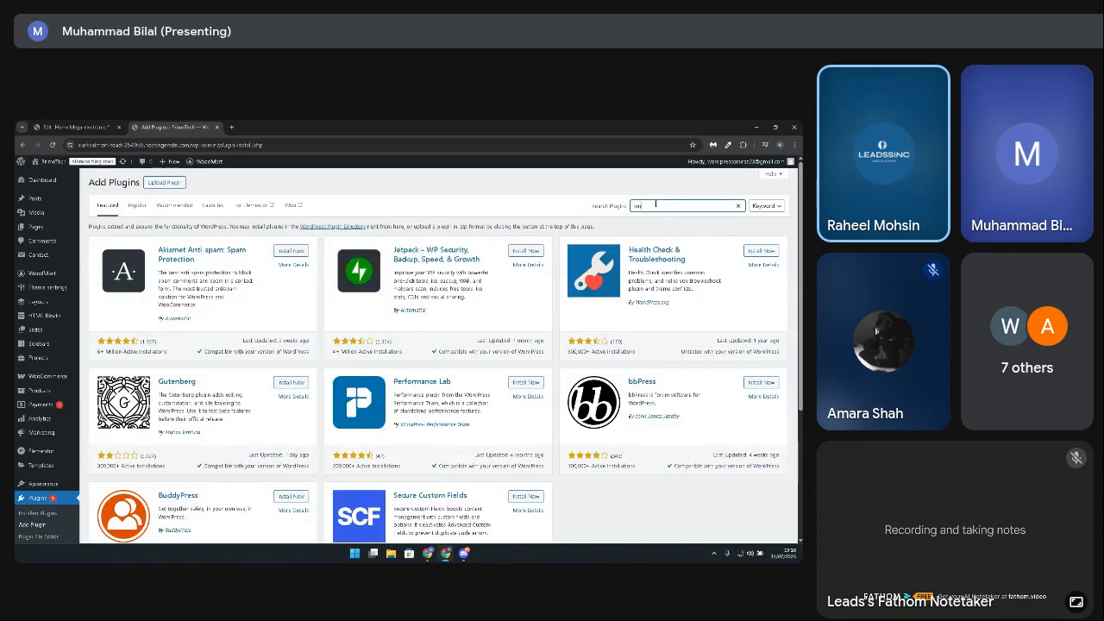
text(art slider)
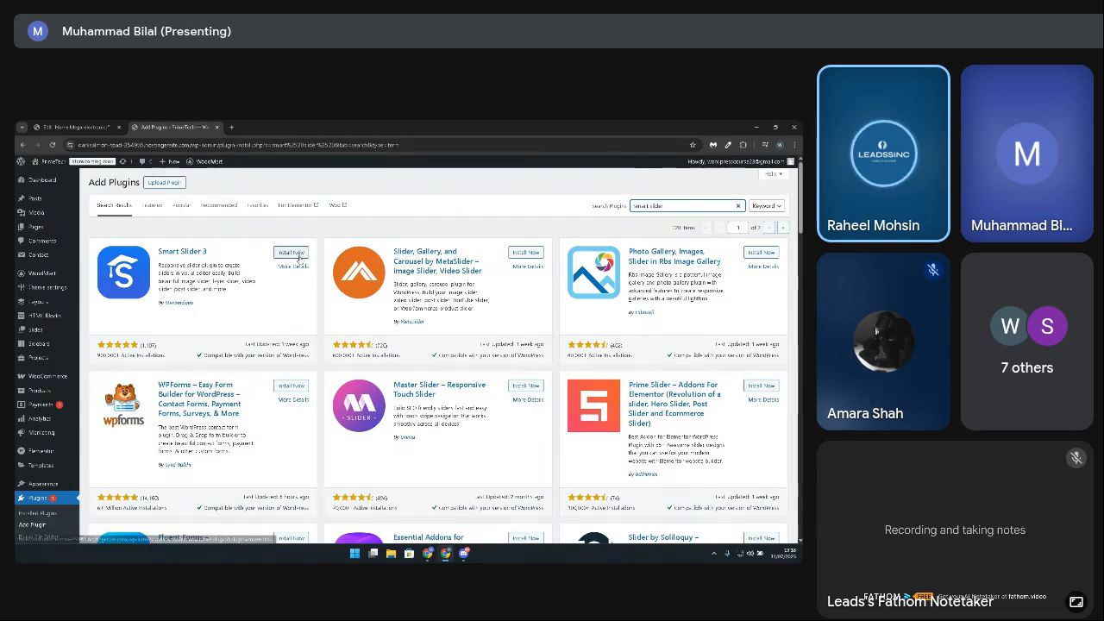
Step: Install and activate the Smart Slider 3 plugin
click(293, 252)
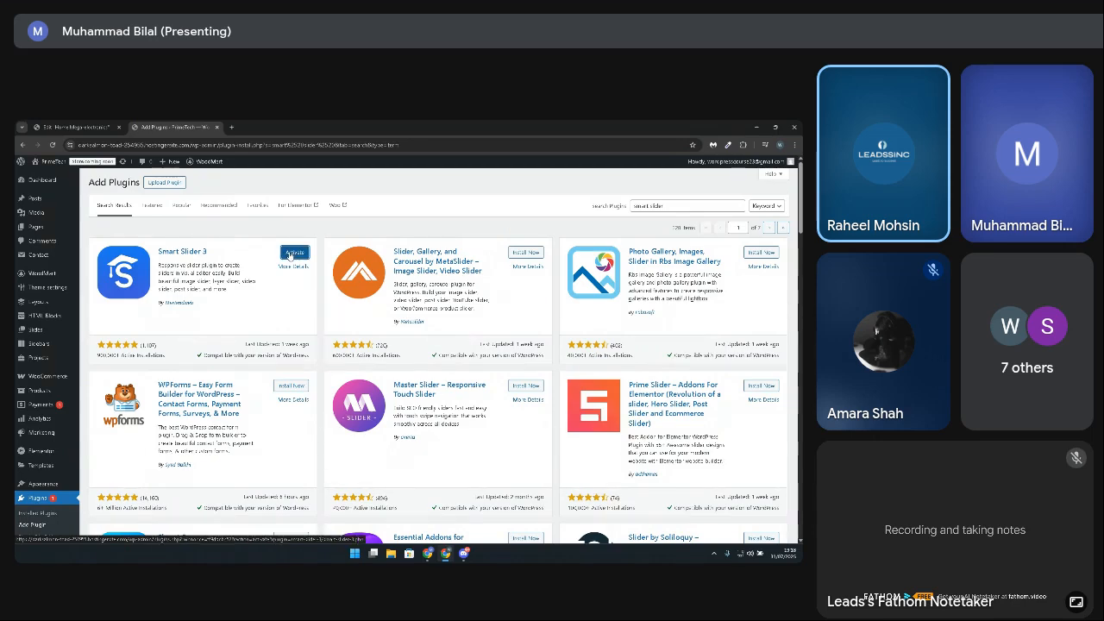
click(293, 253)
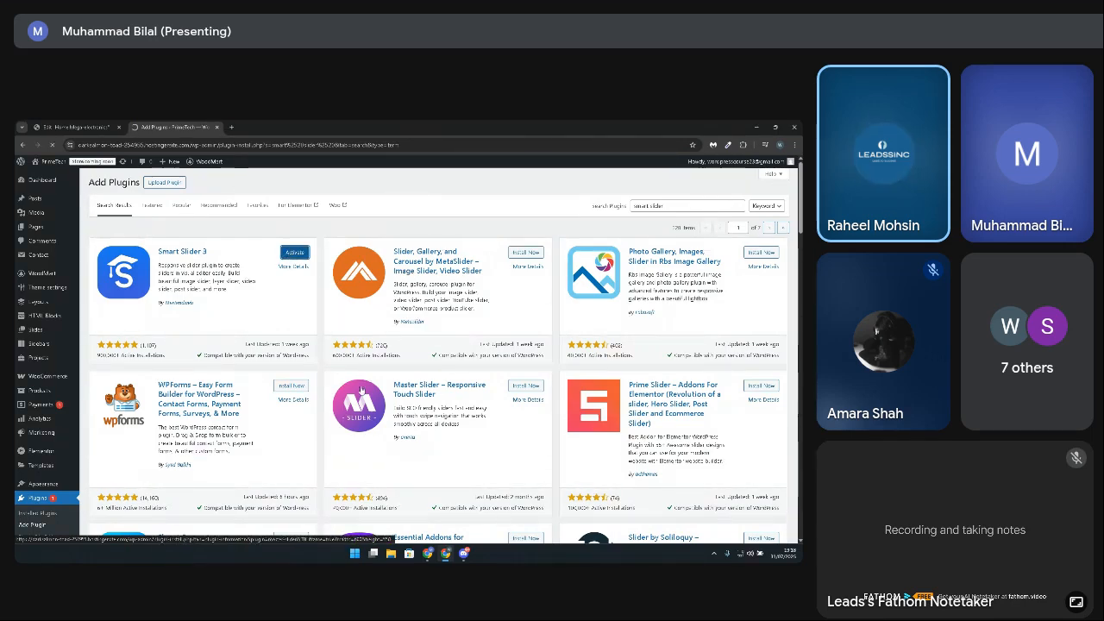
scroll(433, 415, down, 5)
scroll(433, 415, up, 5)
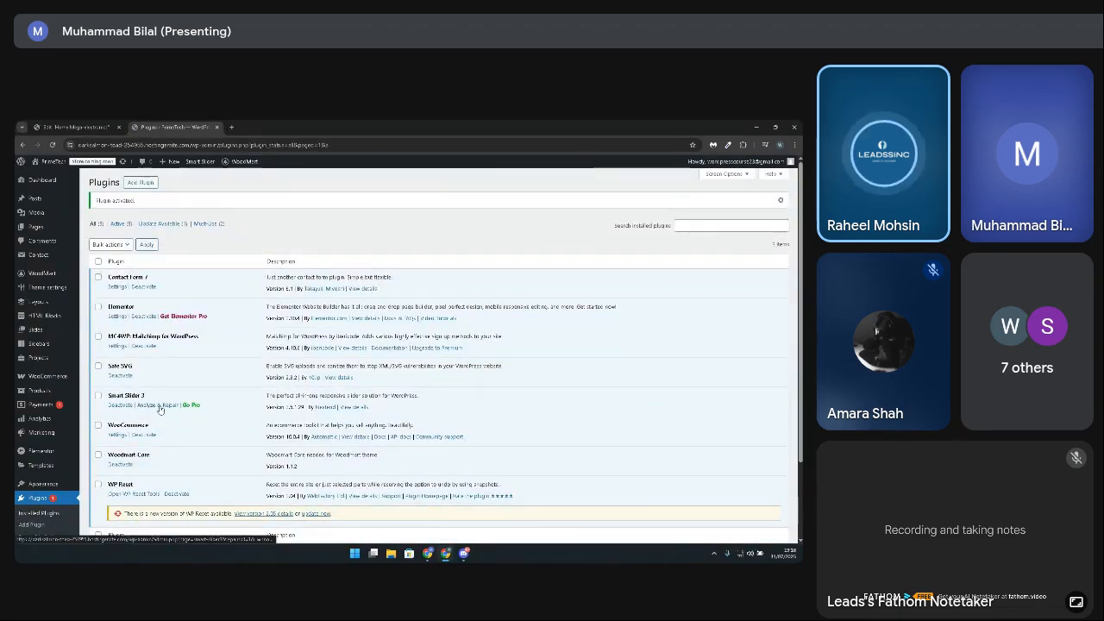
scroll(160, 410, down, 2)
scroll(158, 396, up, 2)
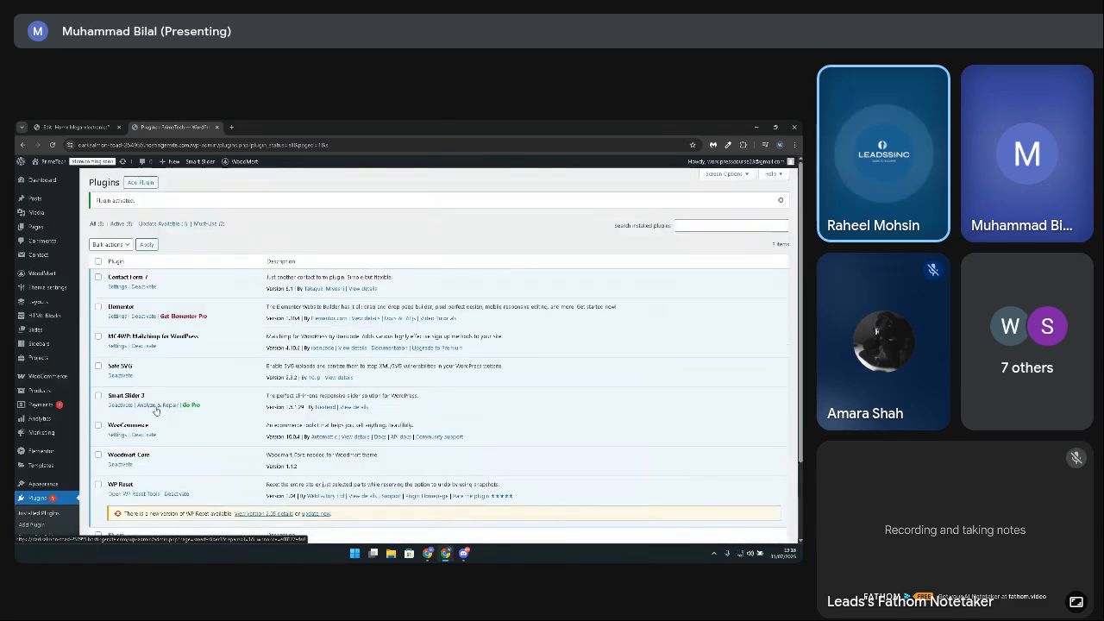
Step: Go to the Smart Slider dashboard and start a new project from a template
scroll(153, 407, down, 2)
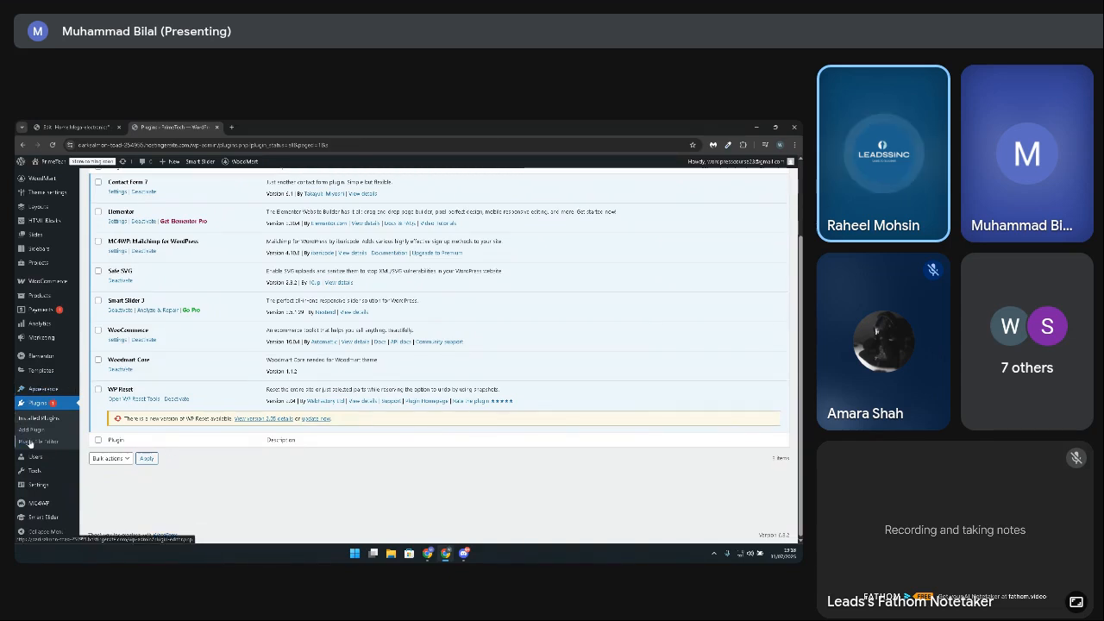
click(45, 520)
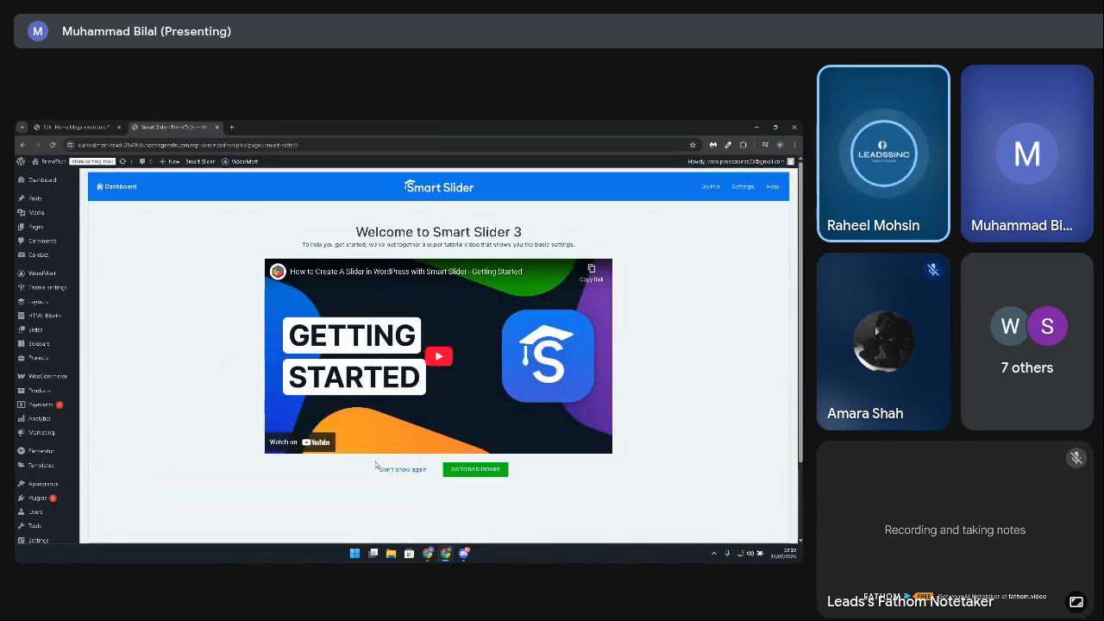
click(481, 473)
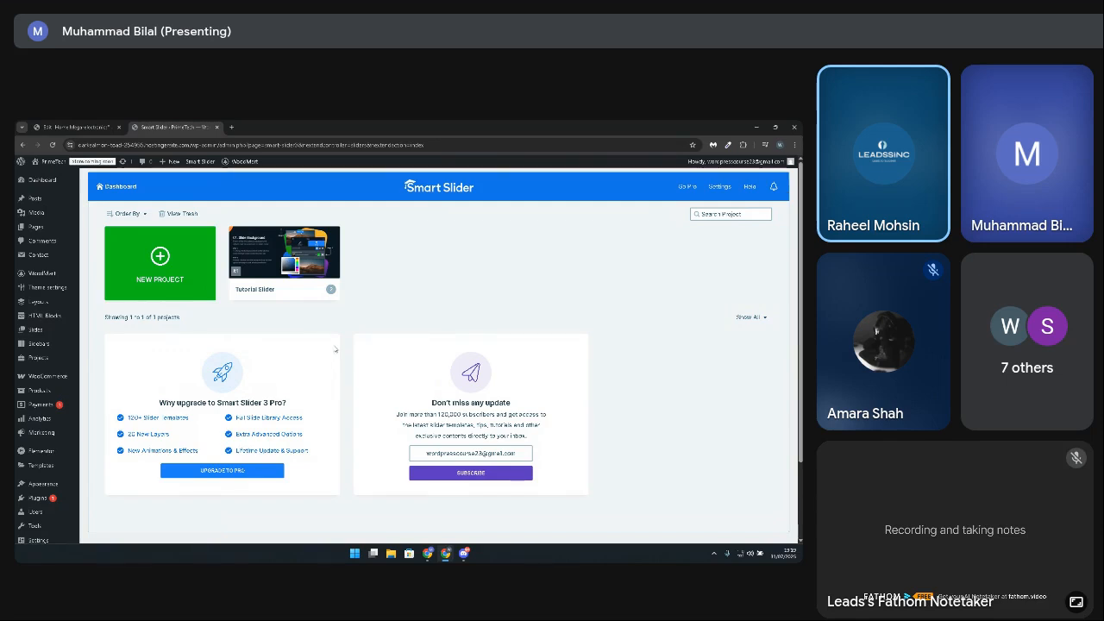
click(159, 255)
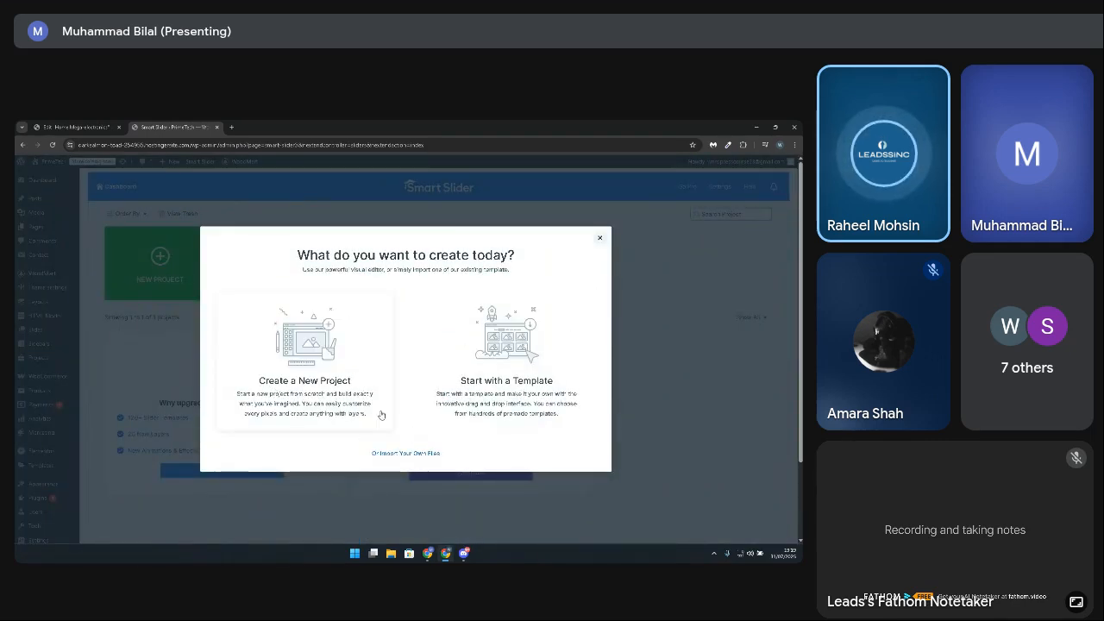
click(509, 385)
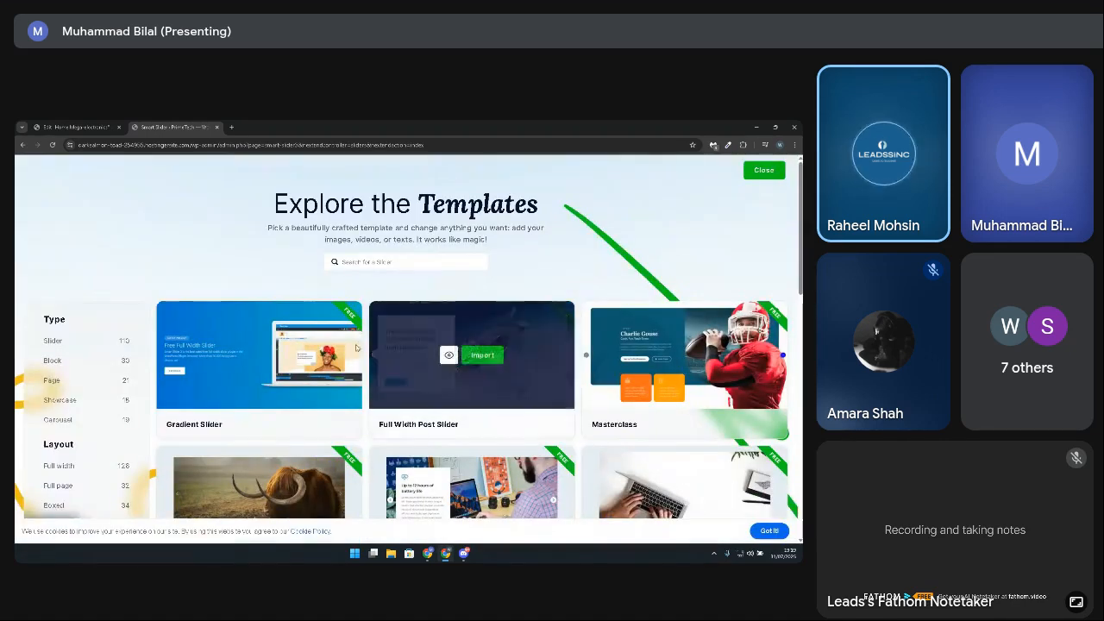
Step: Look through the free slider templates and open the Gradient Slider and Full Width Post Slider previews in new browser tabs
scroll(494, 467, down, 3)
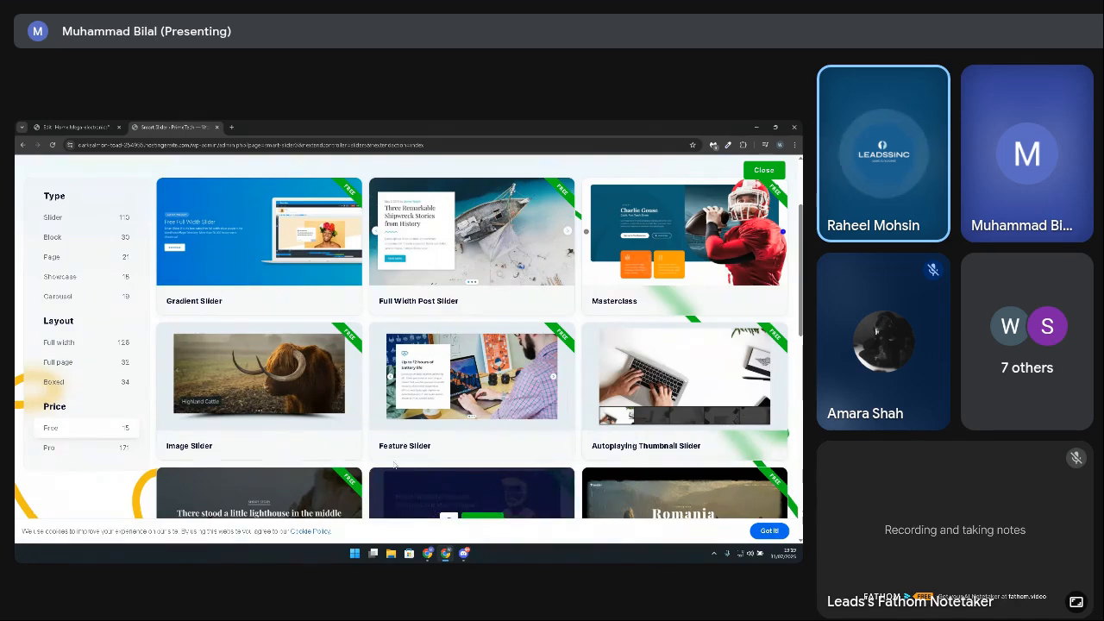
mouse_move(488, 239)
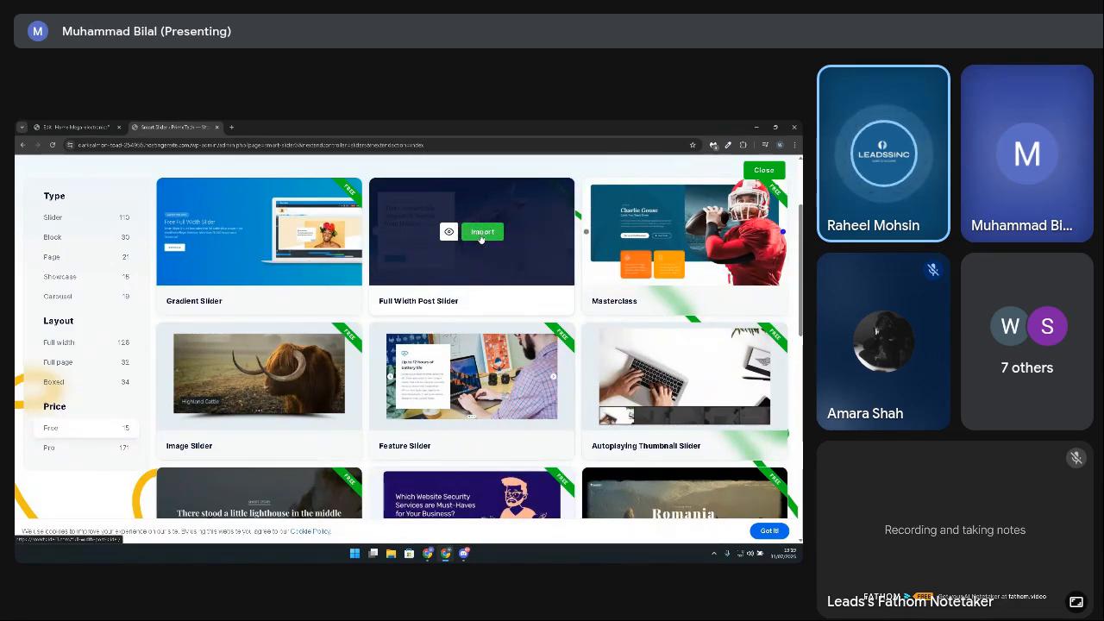
mouse_move(265, 398)
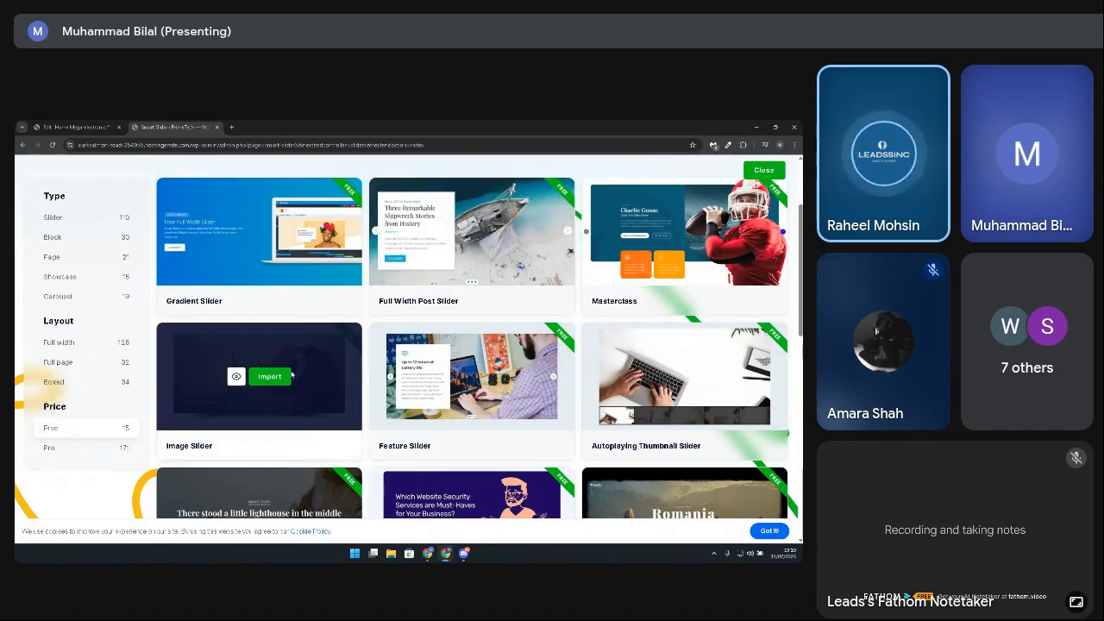
mouse_move(449, 233)
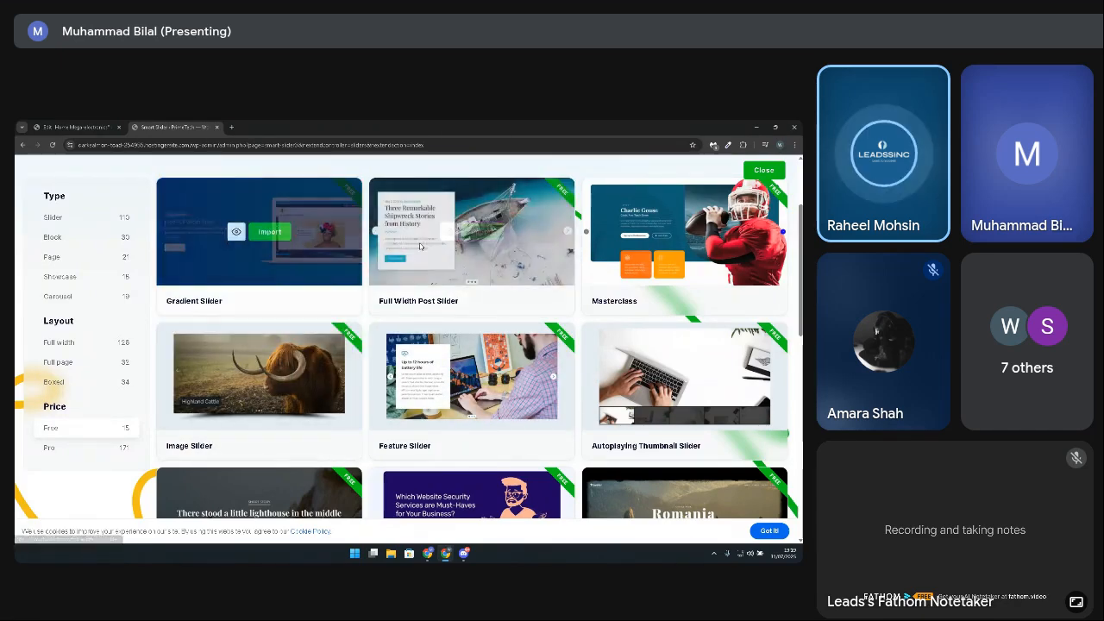
mouse_move(332, 239)
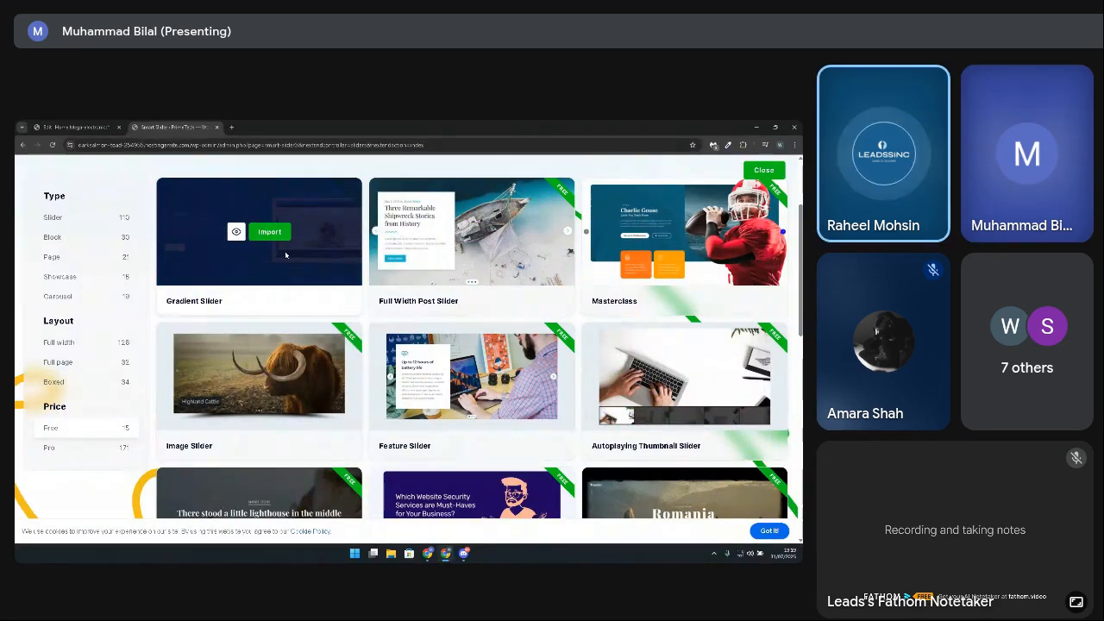
right_click(238, 236)
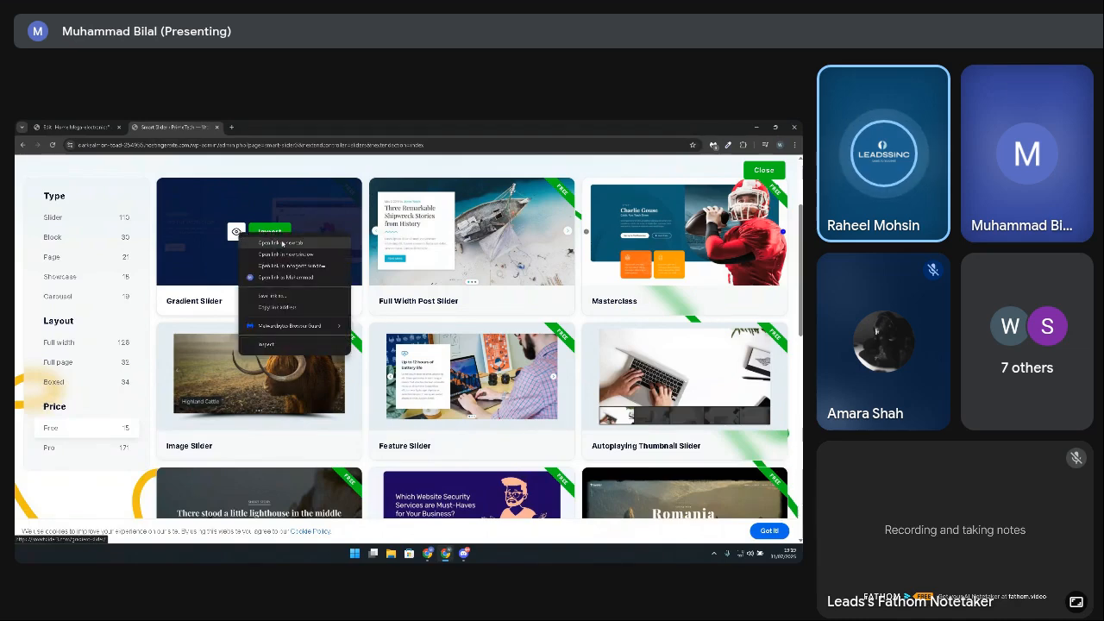
click(269, 244)
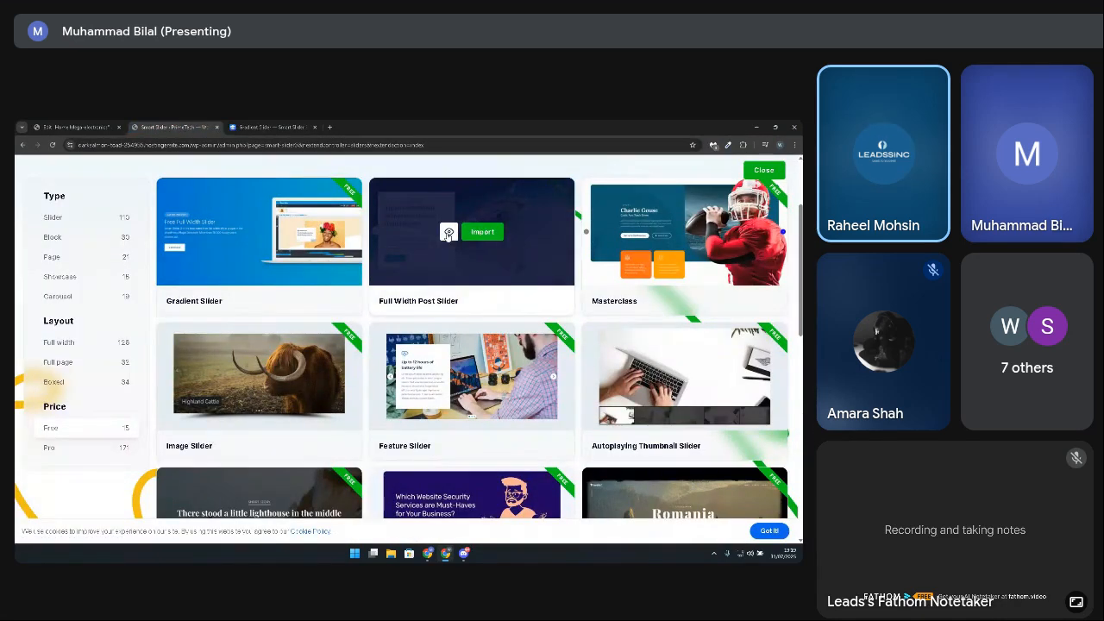
click(449, 232)
Step: View the Gradient Slider preview and page through its three slides
click(388, 124)
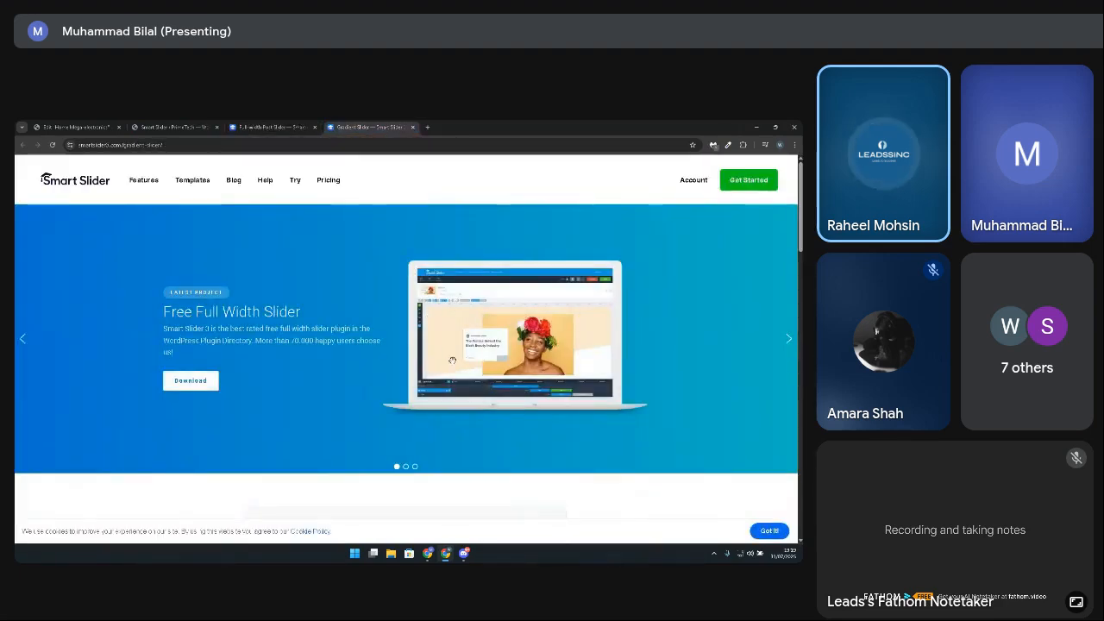
click(406, 466)
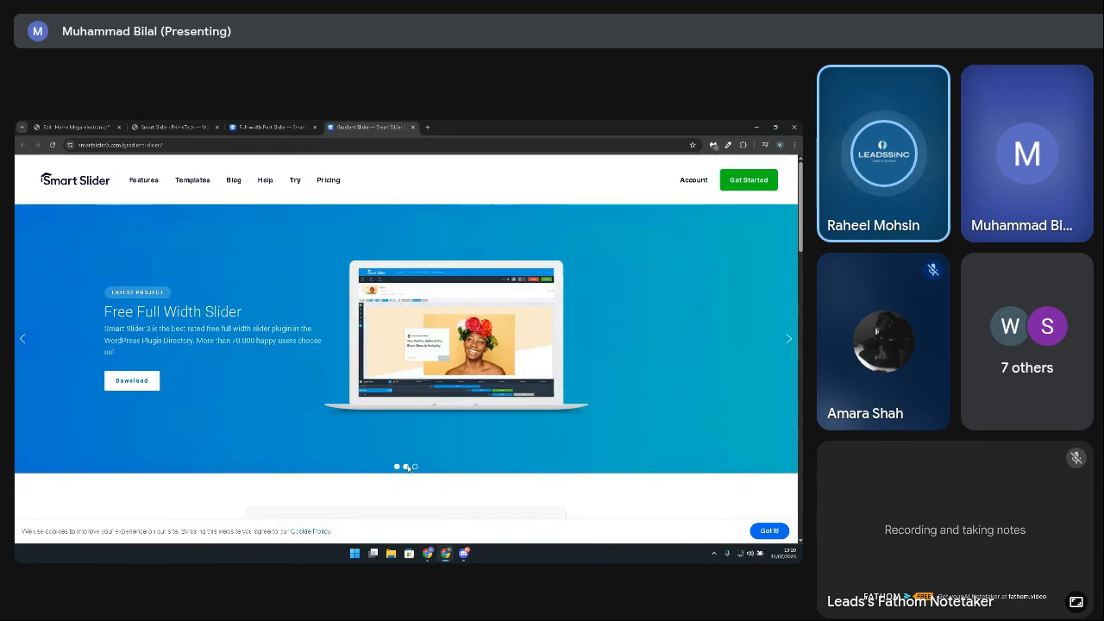
click(415, 467)
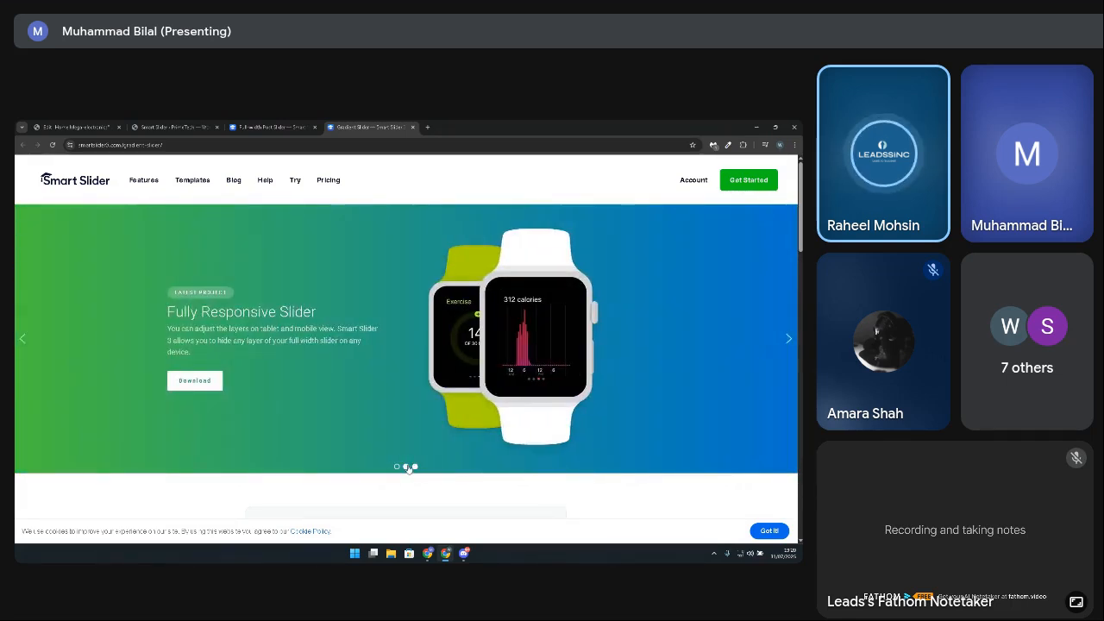
click(407, 467)
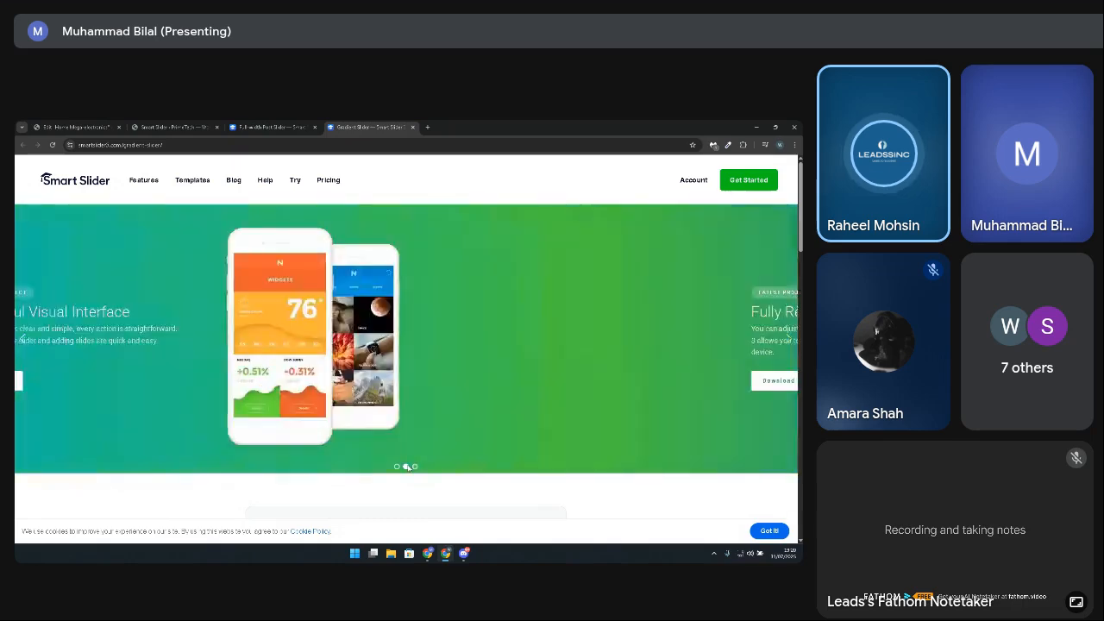
click(397, 466)
Step: View the Full Width Post Slider preview and page through its slides
click(285, 122)
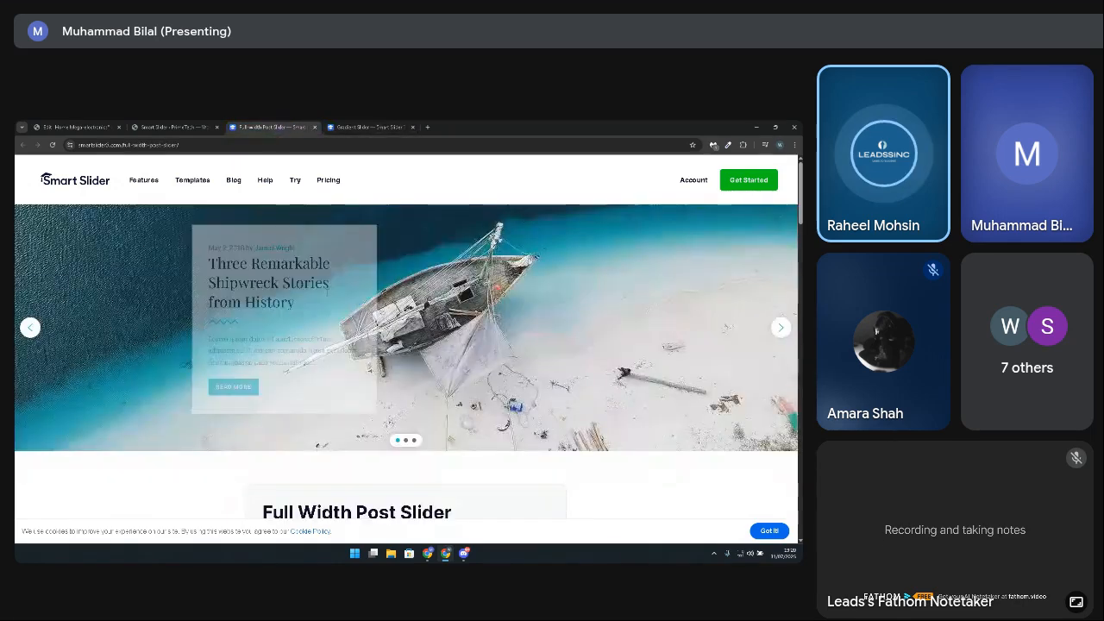
click(406, 441)
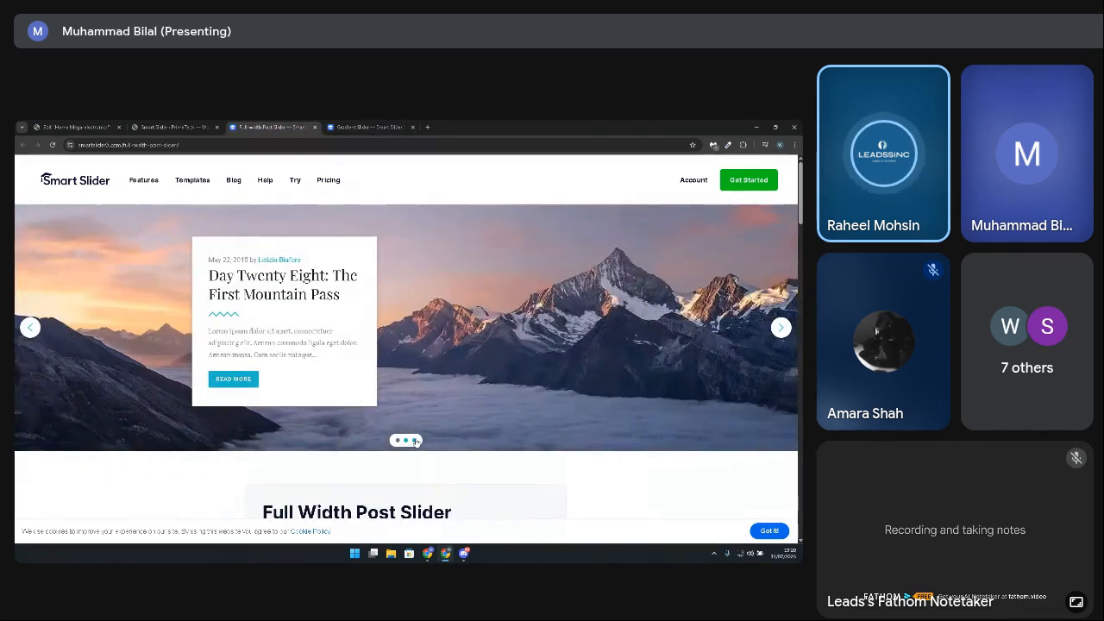
click(415, 441)
click(405, 441)
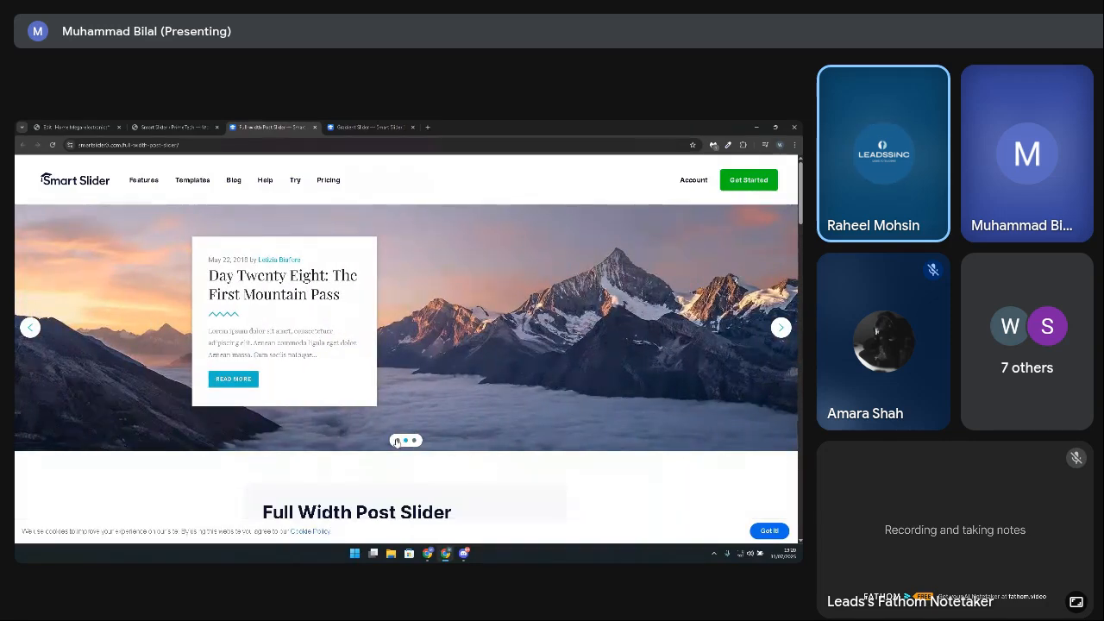
Step: Compare the Gradient Slider preview with the other free templates and return to the beginning of the template library
click(379, 126)
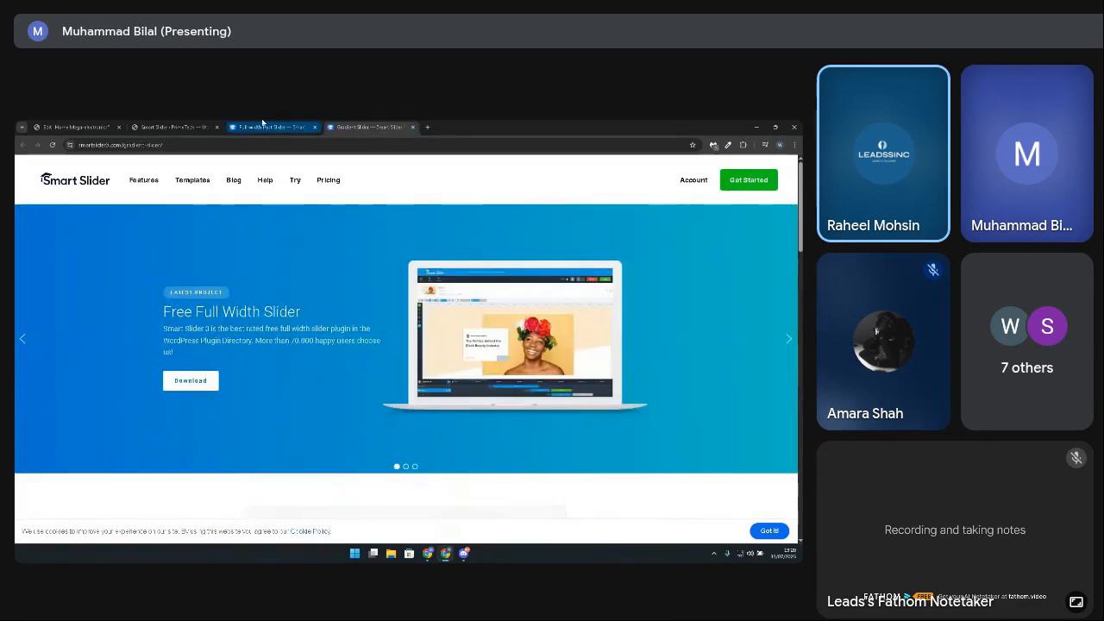
click(173, 127)
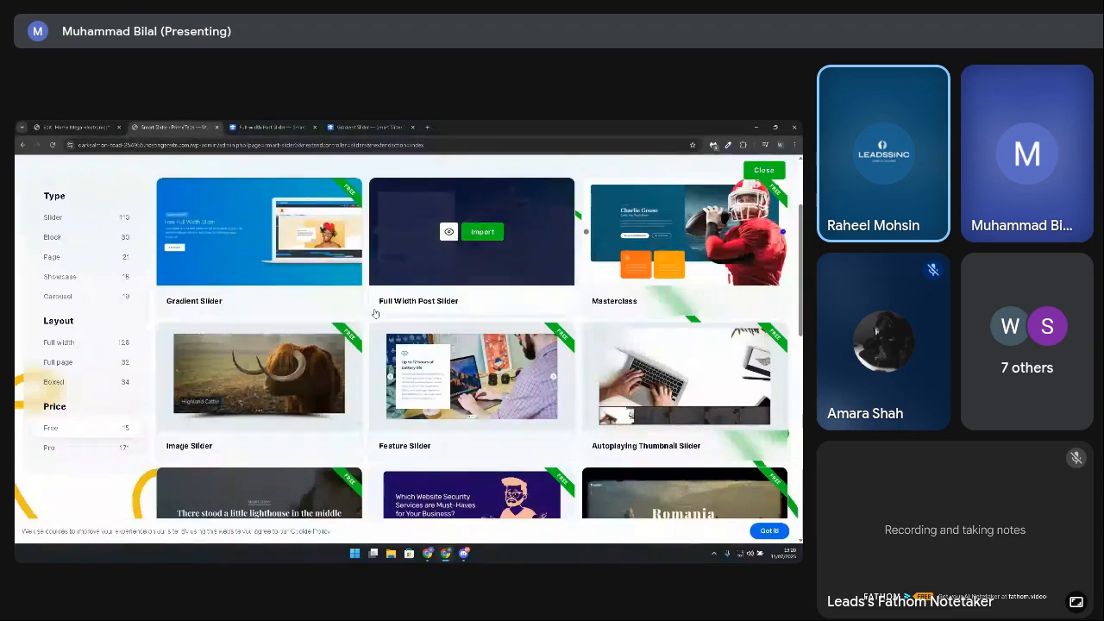
scroll(403, 397, down, 5)
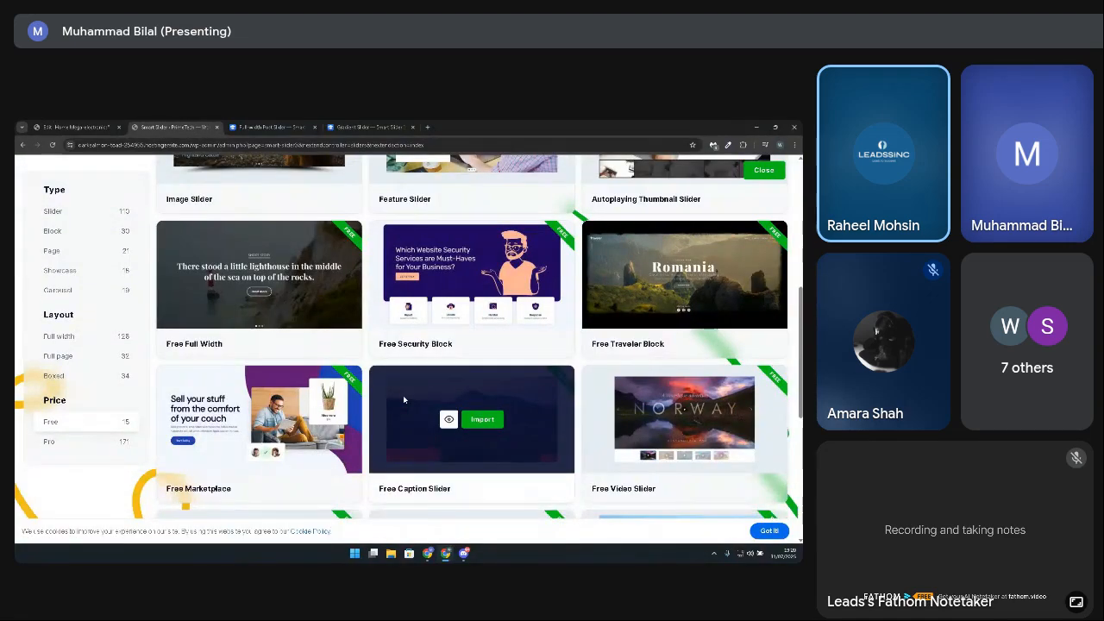
scroll(403, 396, up, 3)
click(371, 127)
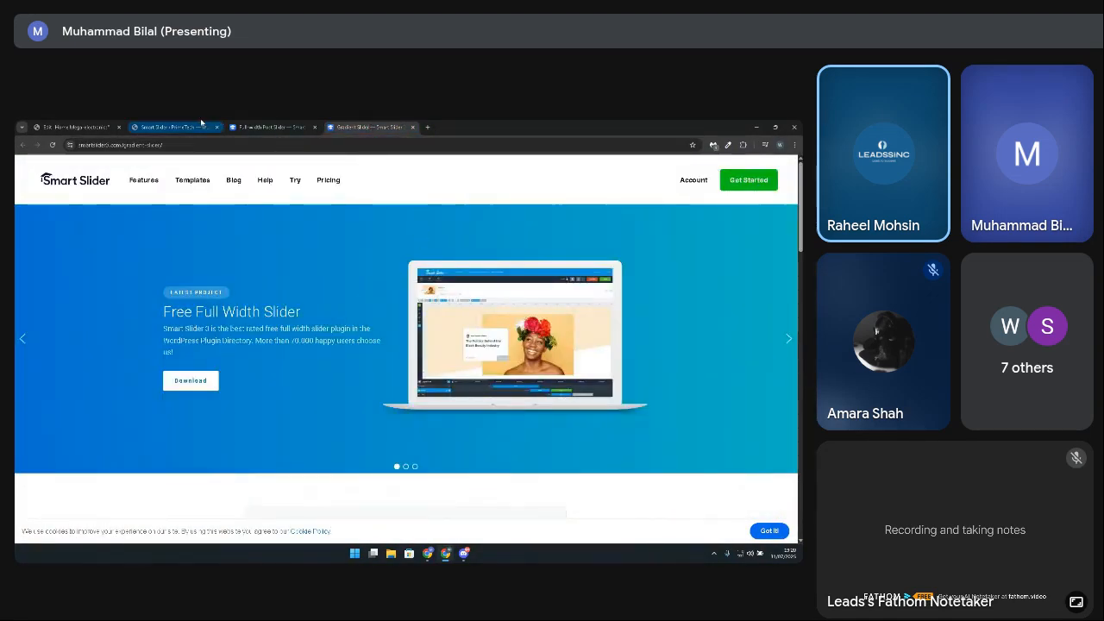
click(173, 127)
scroll(264, 366, up, 3)
Step: Try to import the Gradient Slider template by submitting the Smart Slider 3 community sign-up with its email field left empty
click(264, 365)
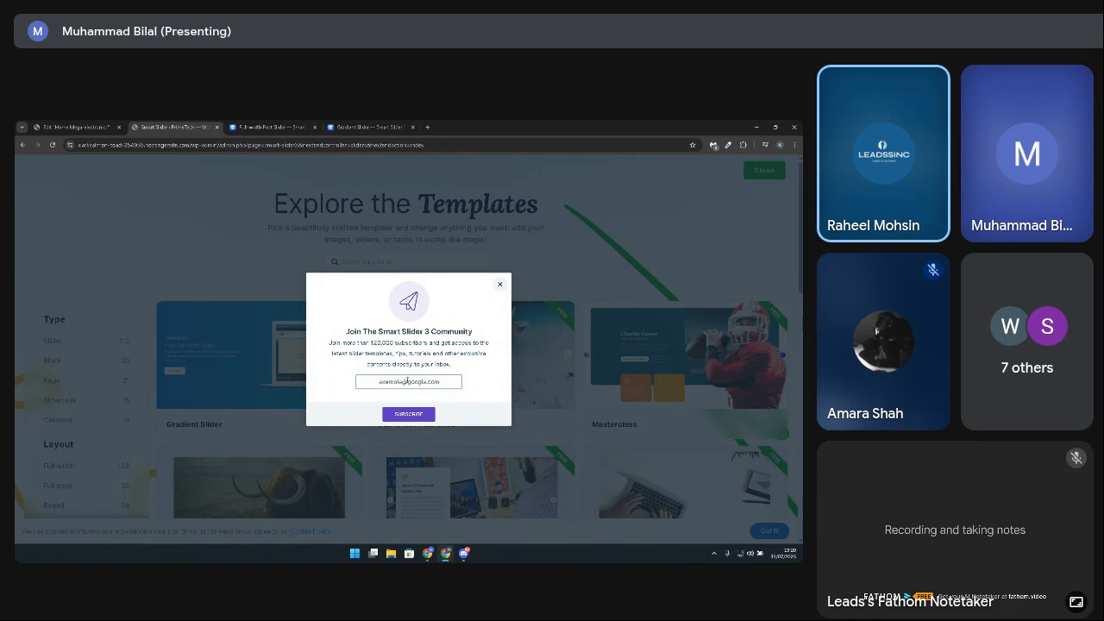
click(413, 418)
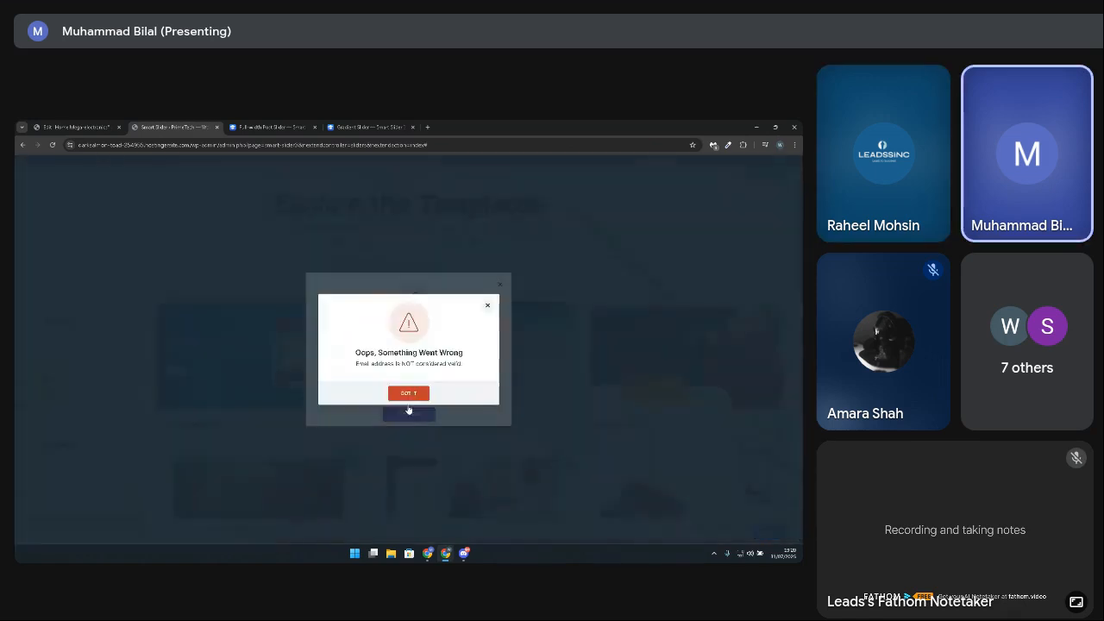
click(409, 393)
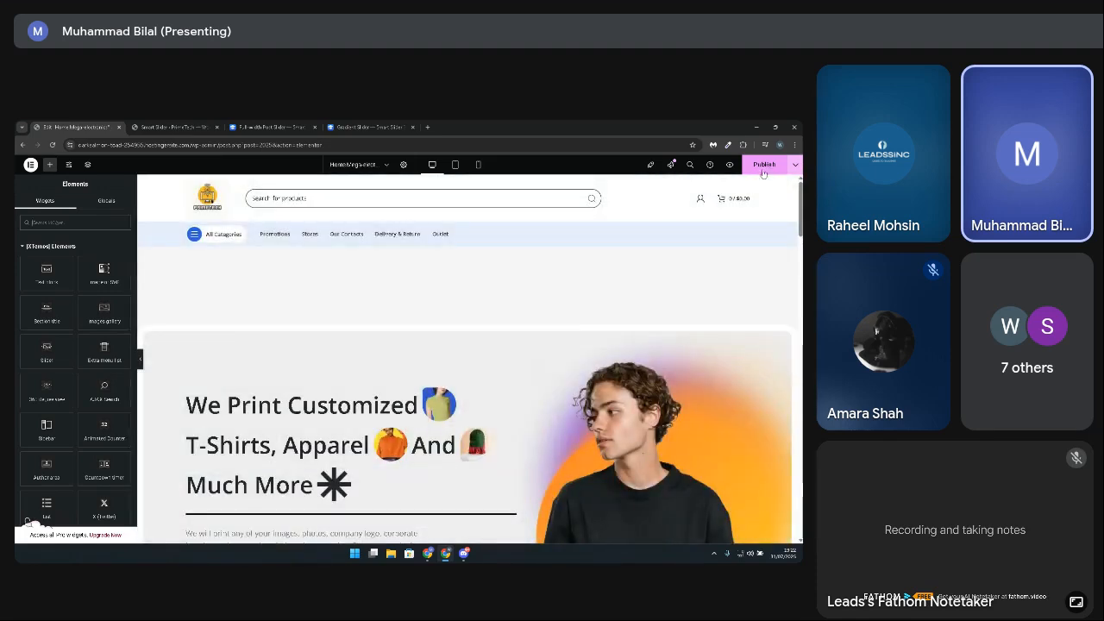
Step: Review the home page in the Elementor editor and publish it
scroll(457, 335, down, 4)
scroll(452, 328, up, 4)
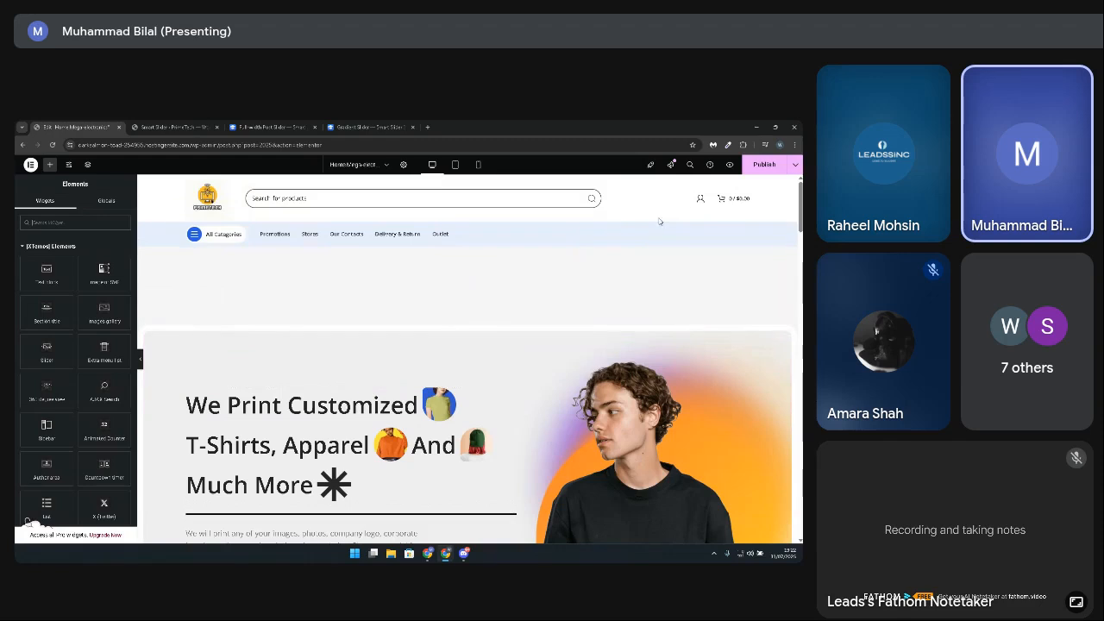
click(773, 168)
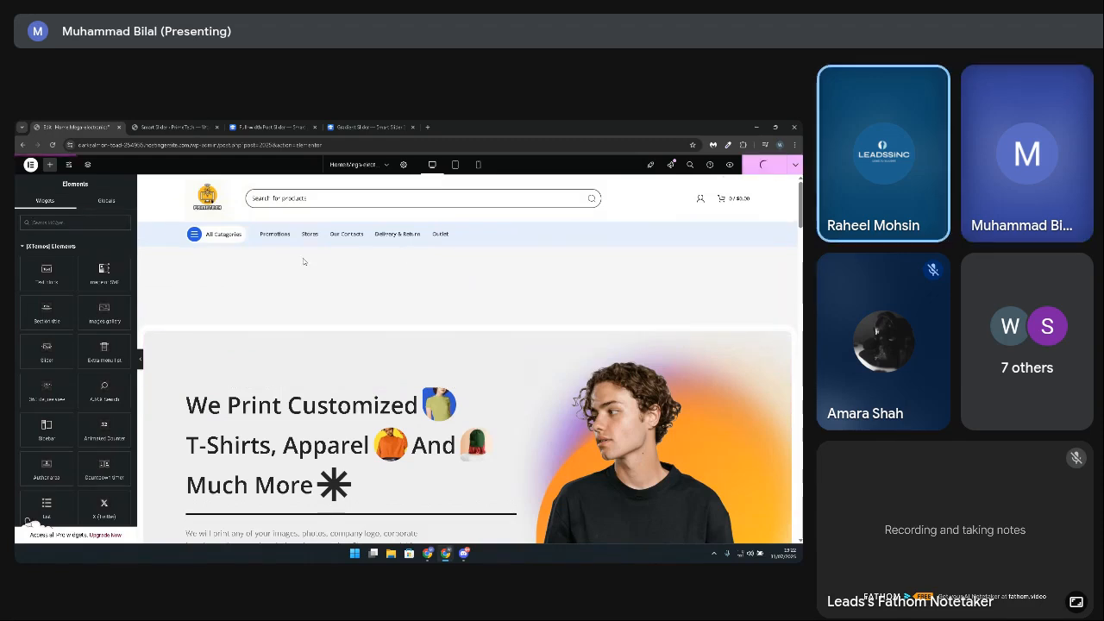
Step: Review the inserted gradient slider on the home page in the Elementor editor
scroll(457, 363, down, 1)
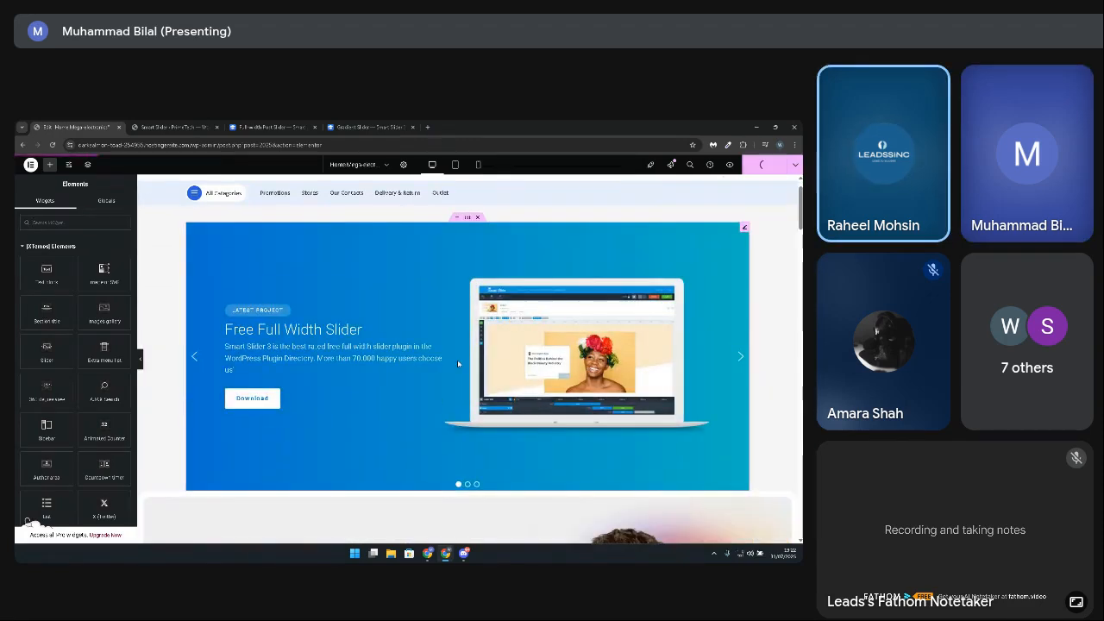
scroll(458, 363, up, 1)
scroll(458, 363, down, 1)
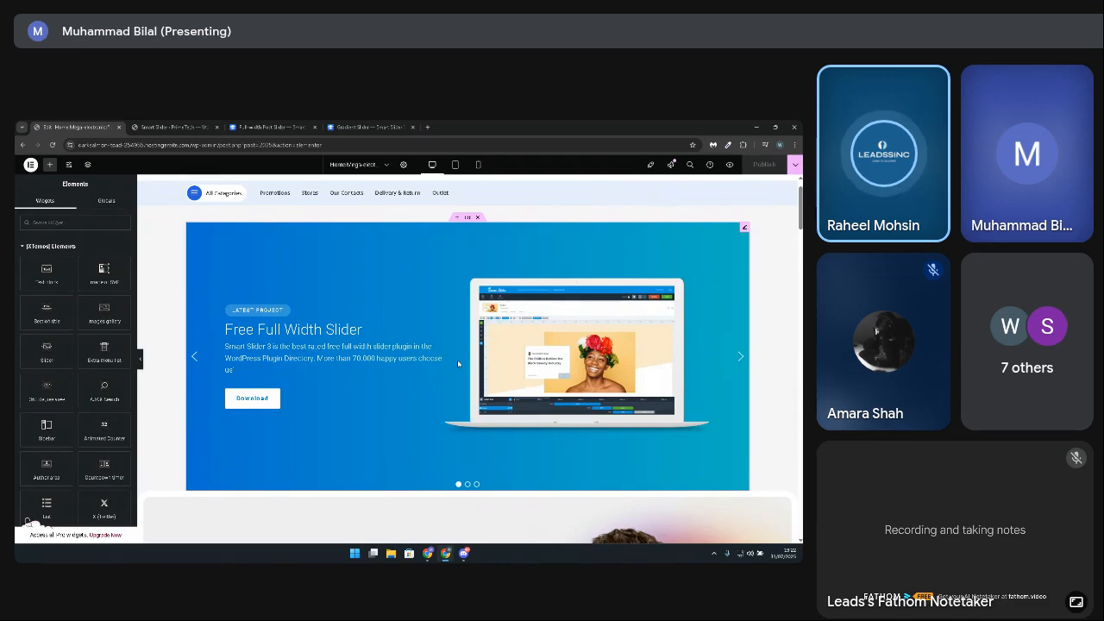
scroll(455, 356, up, 1)
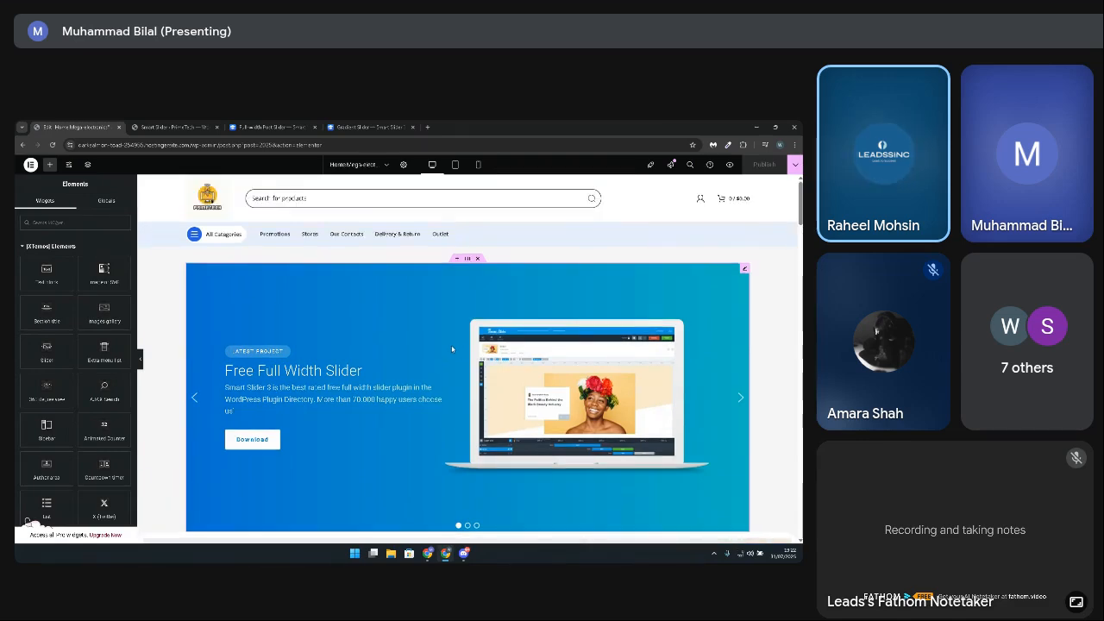
Step: Copy the site's base address from the Elementor editor's URL and open the live home page in a new browser tab
click(196, 125)
click(290, 125)
click(396, 126)
click(427, 127)
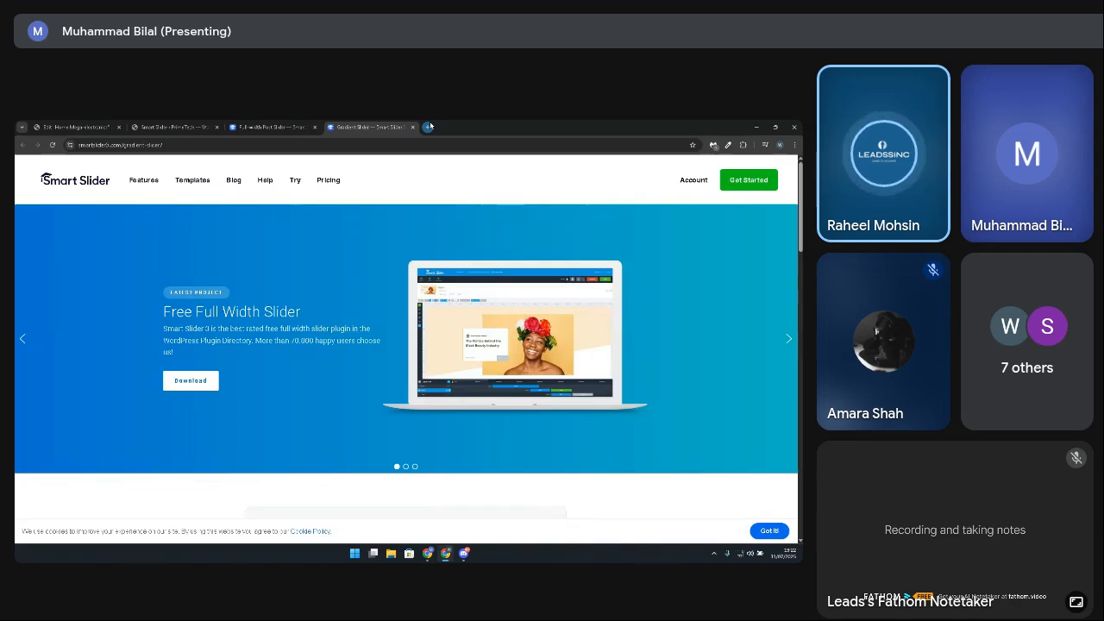
click(85, 125)
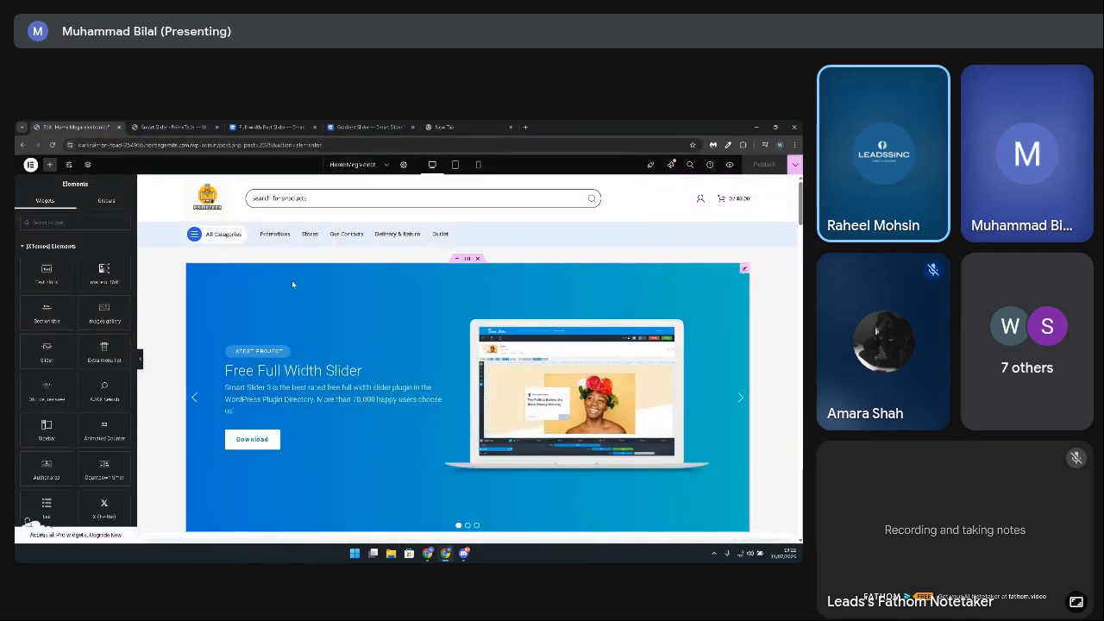
scroll(351, 333, down, 1)
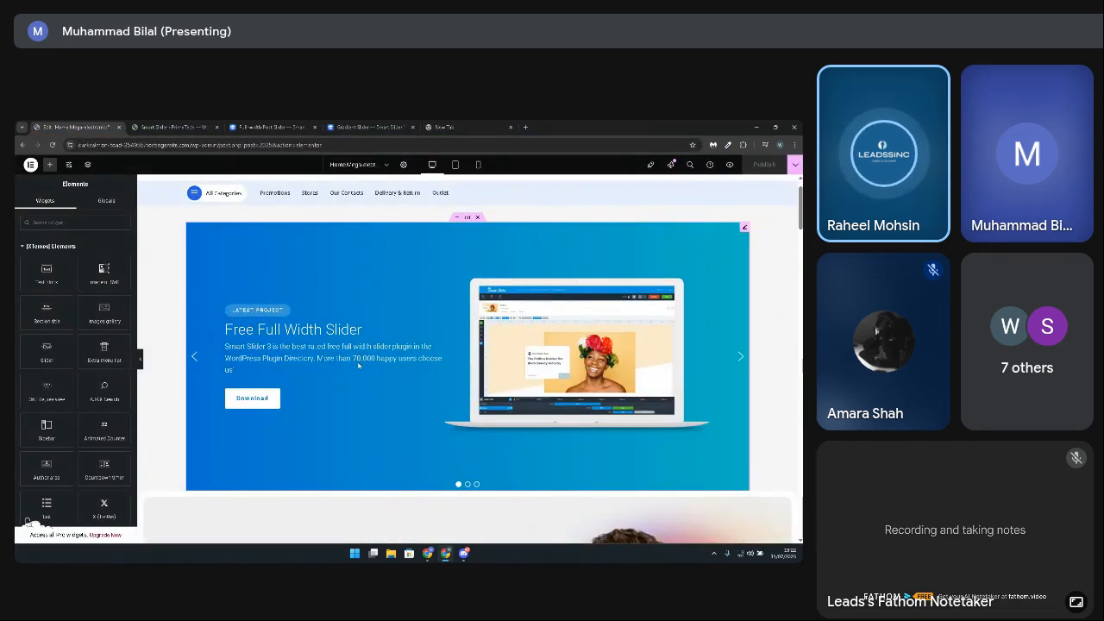
drag(190, 145, 76, 146)
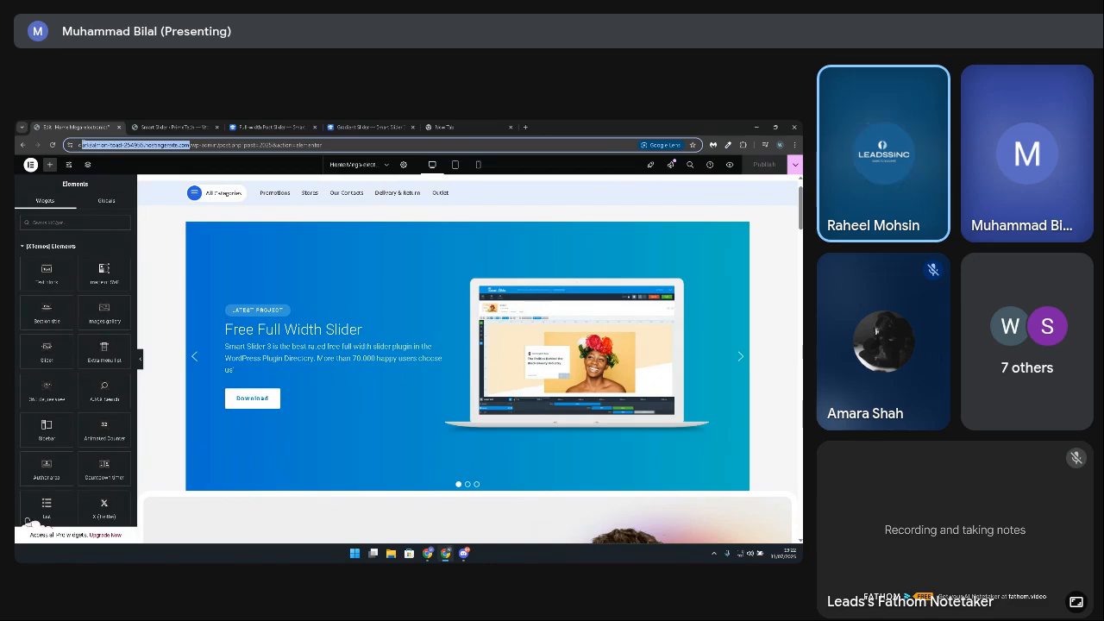
click(469, 125)
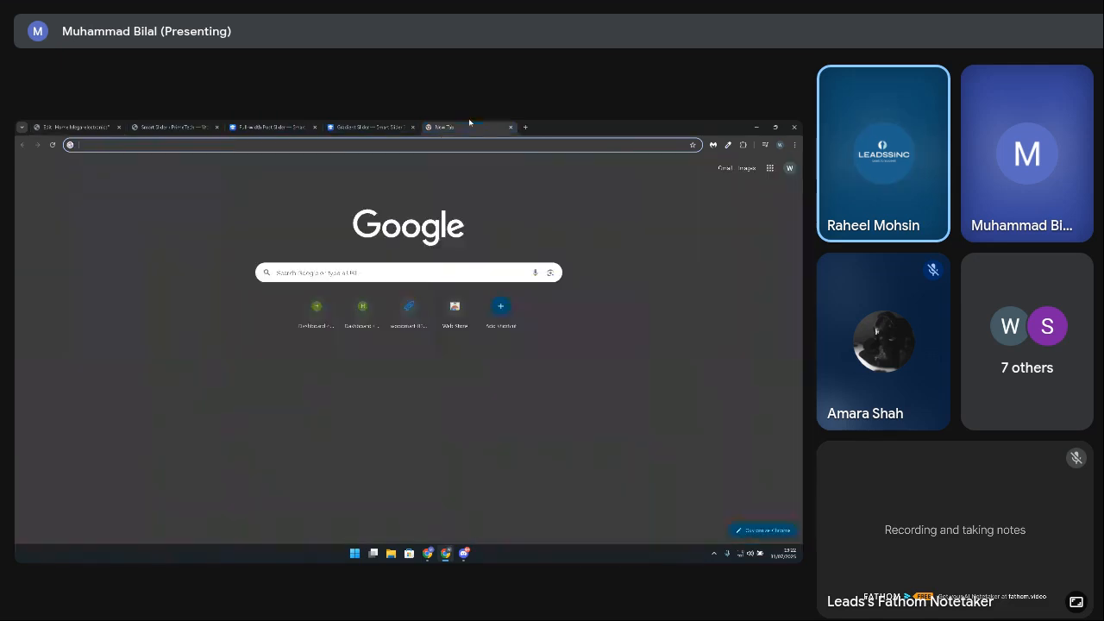
click(275, 147)
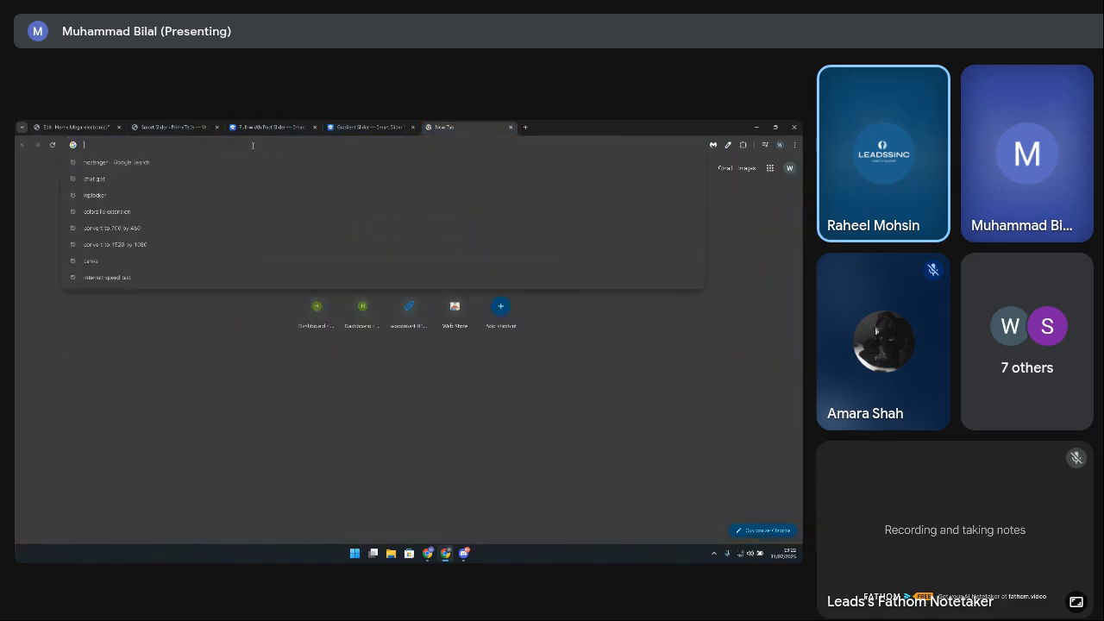
text(https://cardcalmon-toad-254958.hostingersite.com)
key(Return)
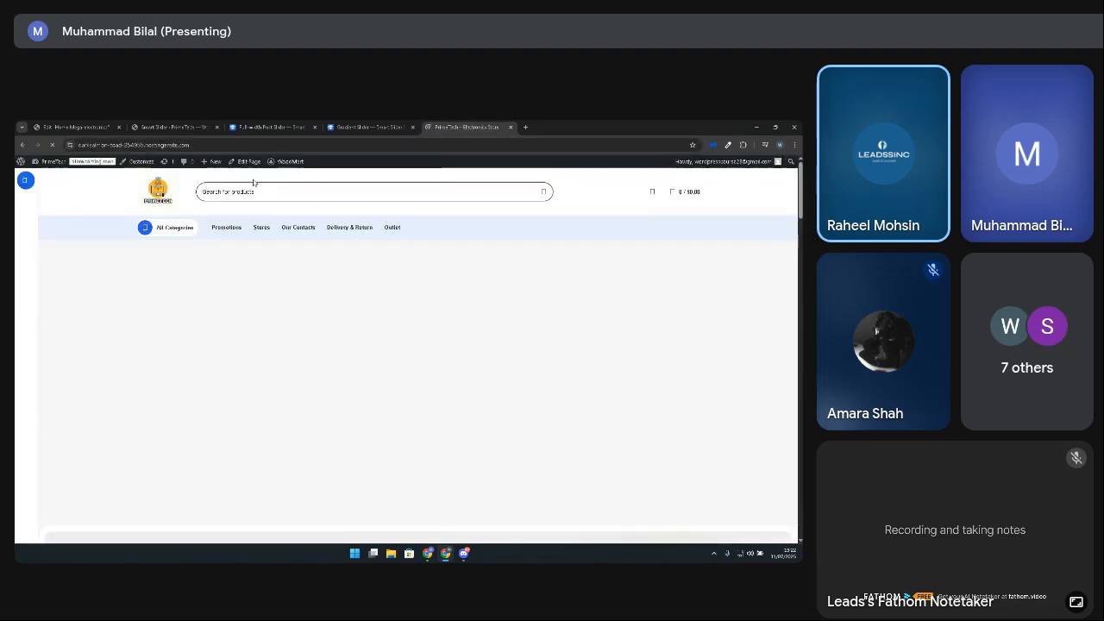
Step: View the gradient slider on the live home page and advance it from the first slide to the third
scroll(364, 296, down, 3)
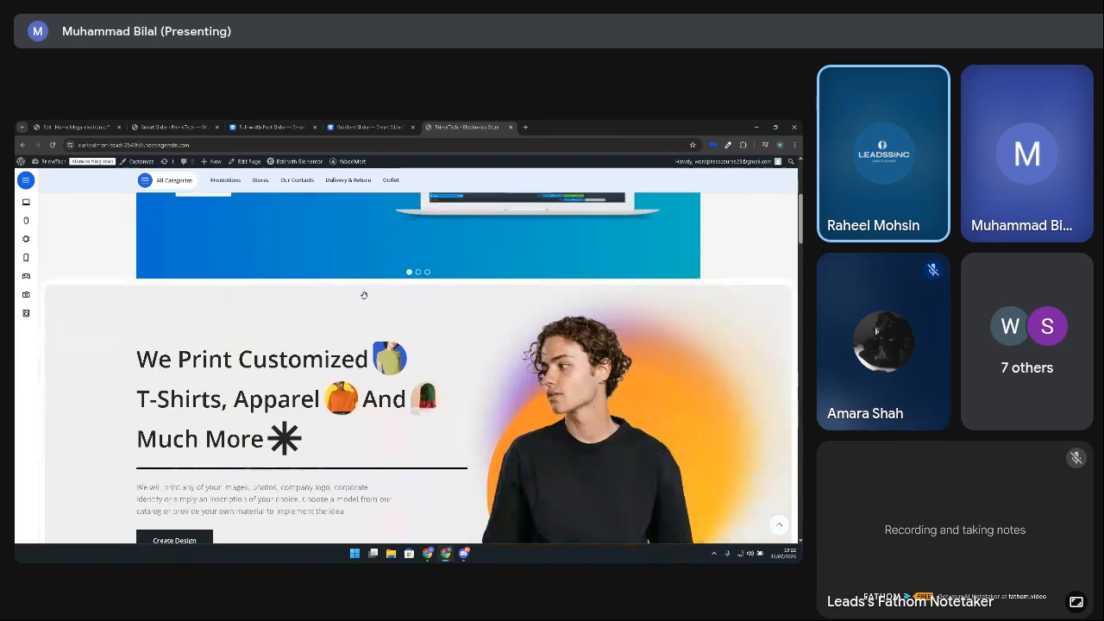
scroll(488, 370, down, 3)
scroll(488, 369, up, 6)
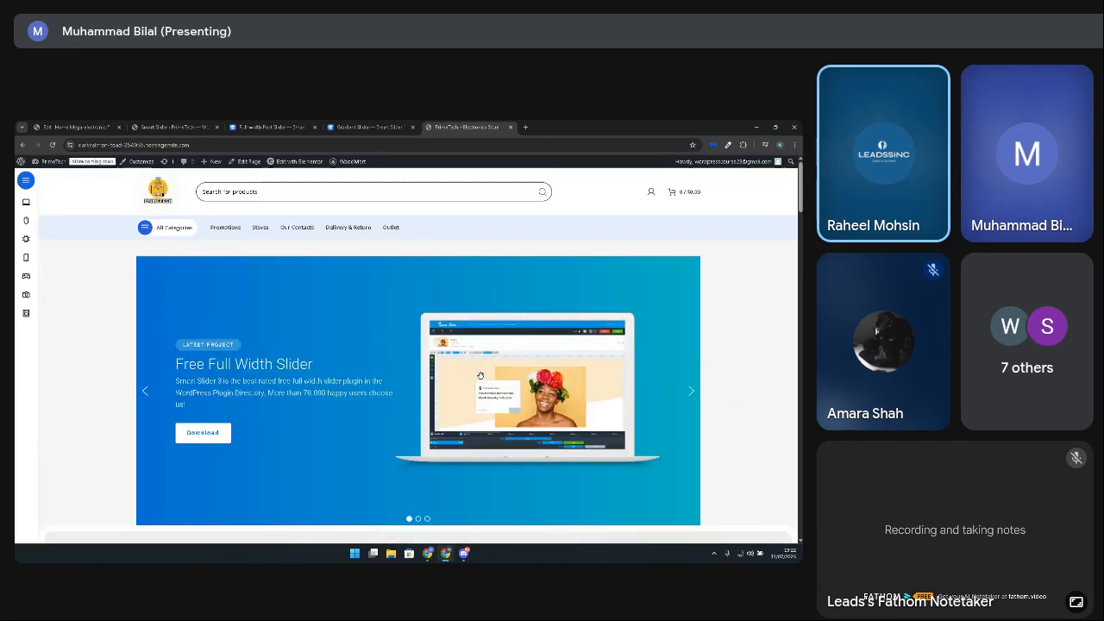
scroll(481, 376, down, 1)
click(692, 357)
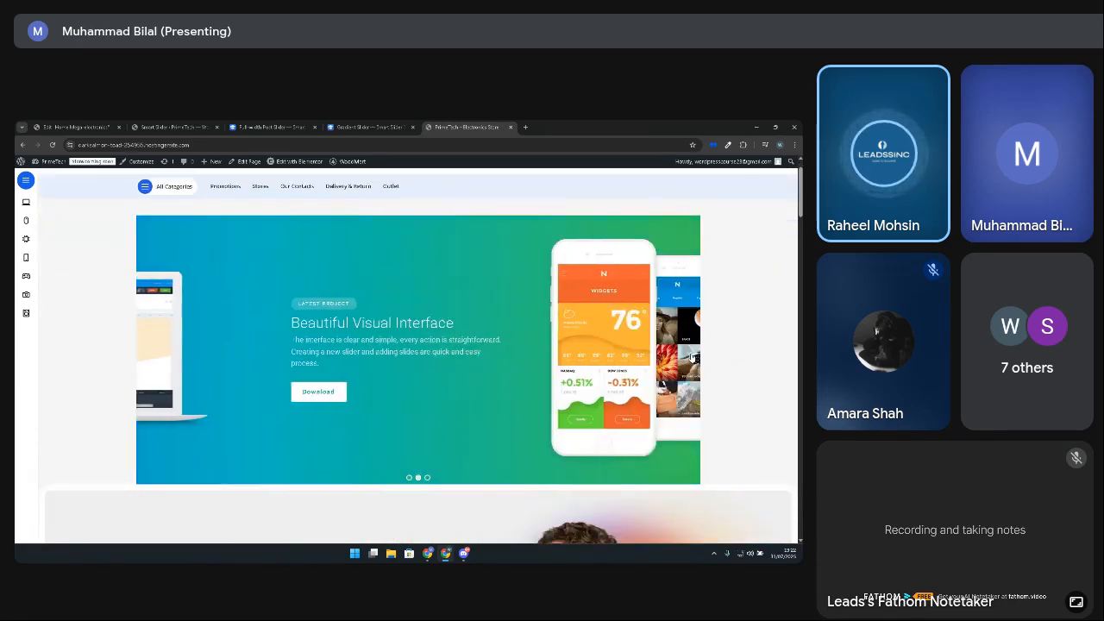
click(692, 356)
scroll(390, 357, up, 1)
scroll(349, 390, down, 2)
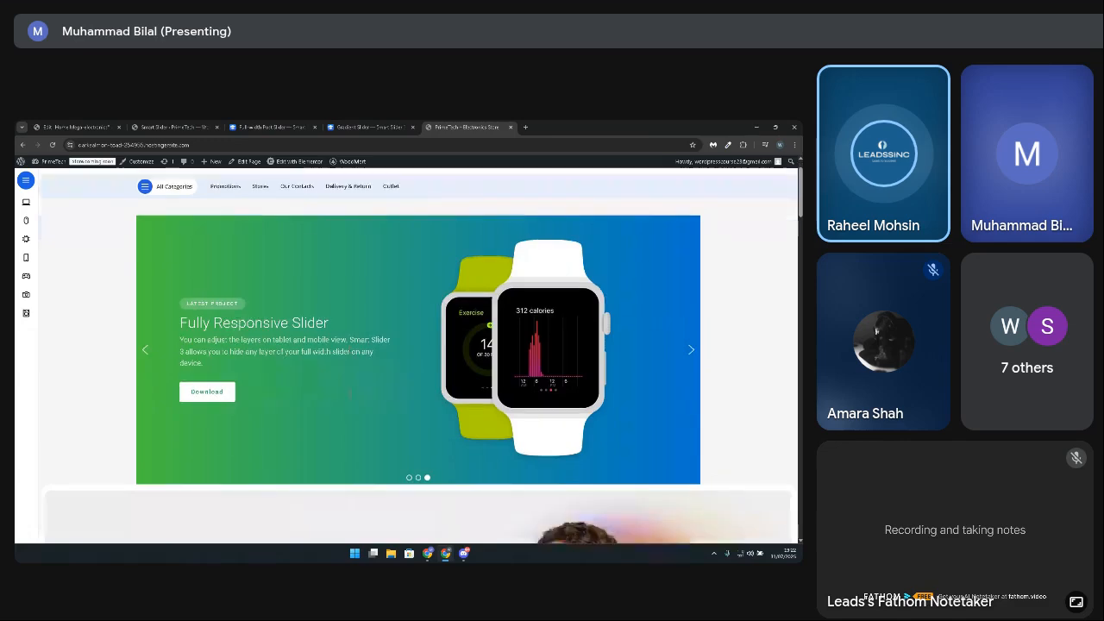
Step: Examine the live home page from the header and slider down to the Popular Categories section
scroll(349, 390, down, 5)
scroll(347, 392, up, 5)
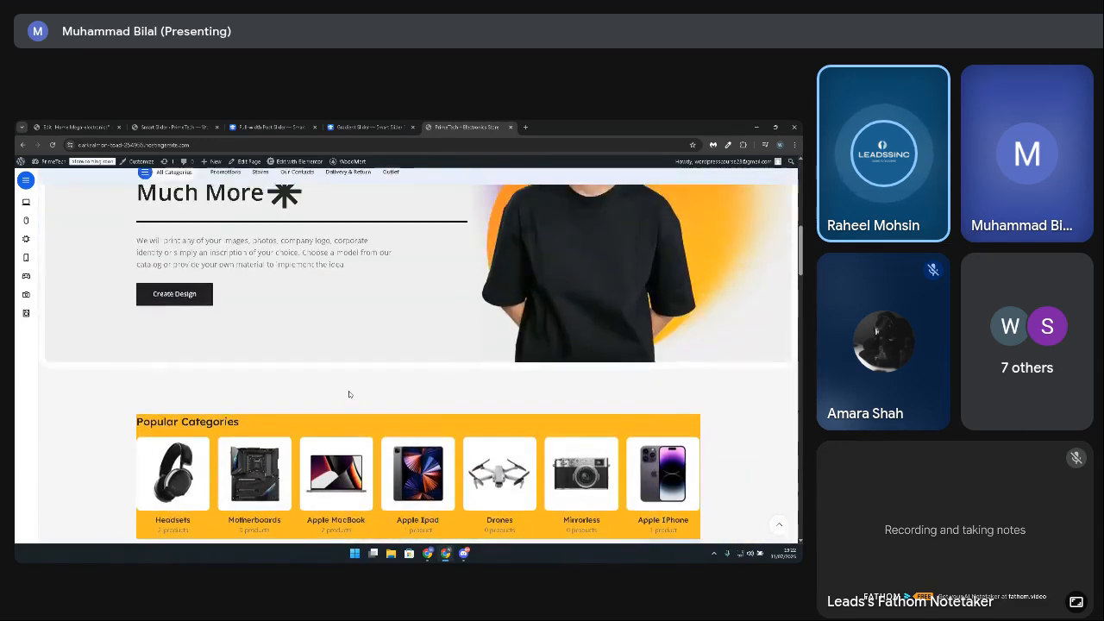
scroll(350, 395, up, 3)
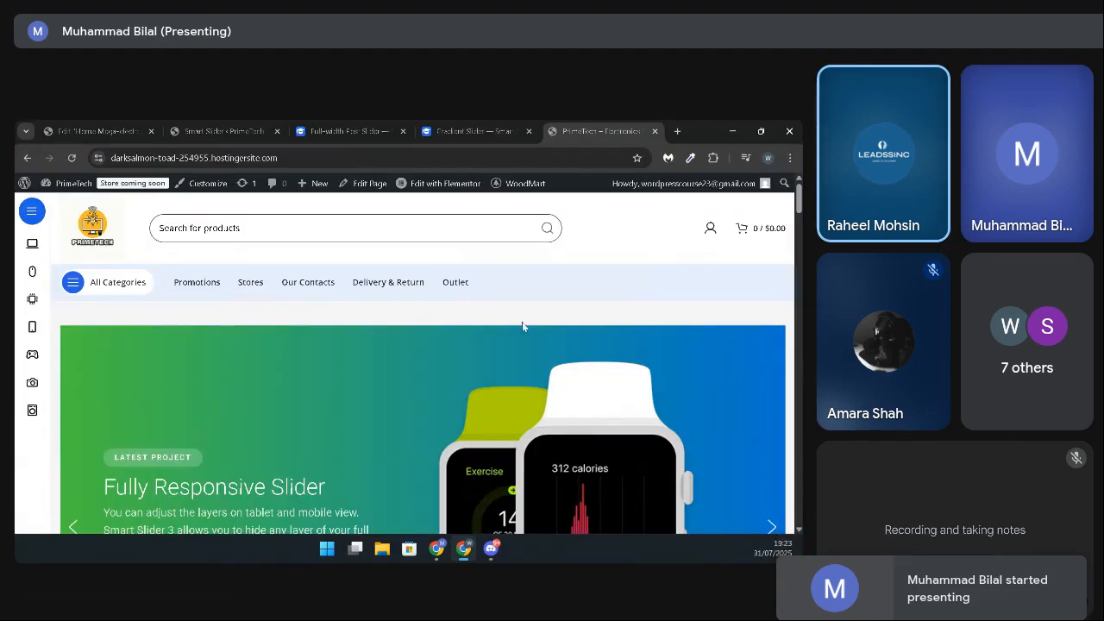
scroll(345, 351, down, 3)
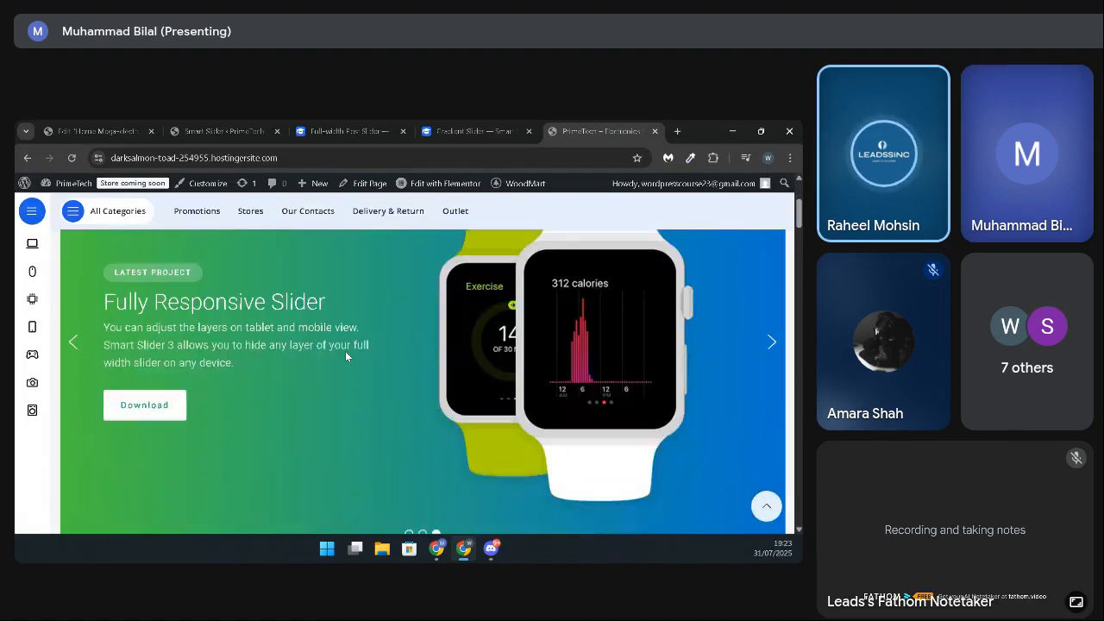
scroll(345, 351, up, 3)
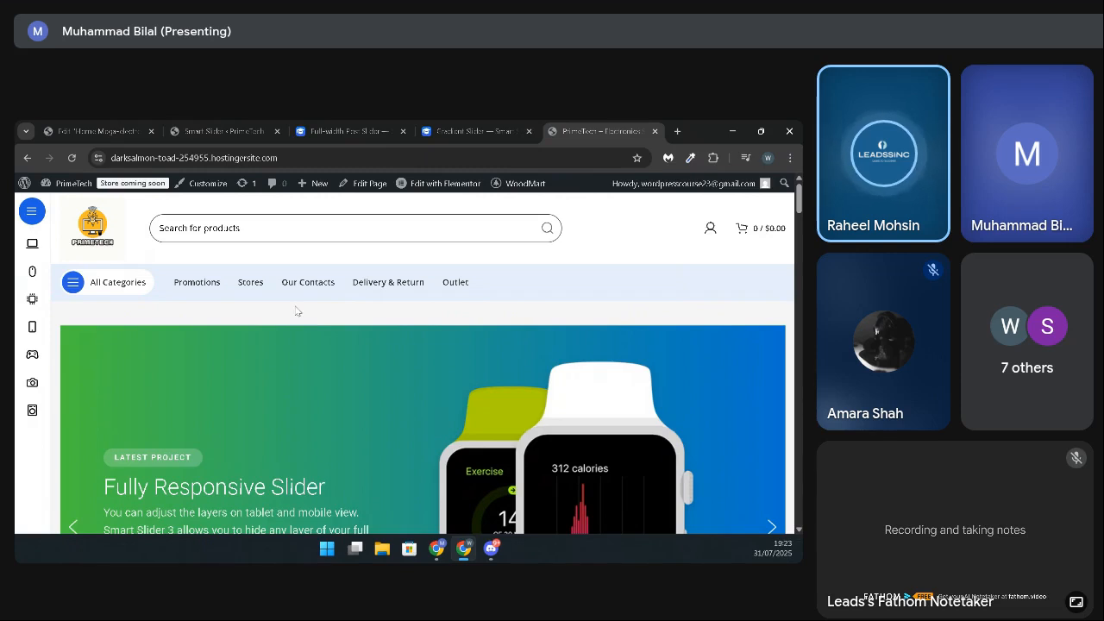
scroll(295, 310, down, 3)
scroll(293, 304, up, 3)
scroll(394, 325, down, 5)
scroll(395, 325, up, 5)
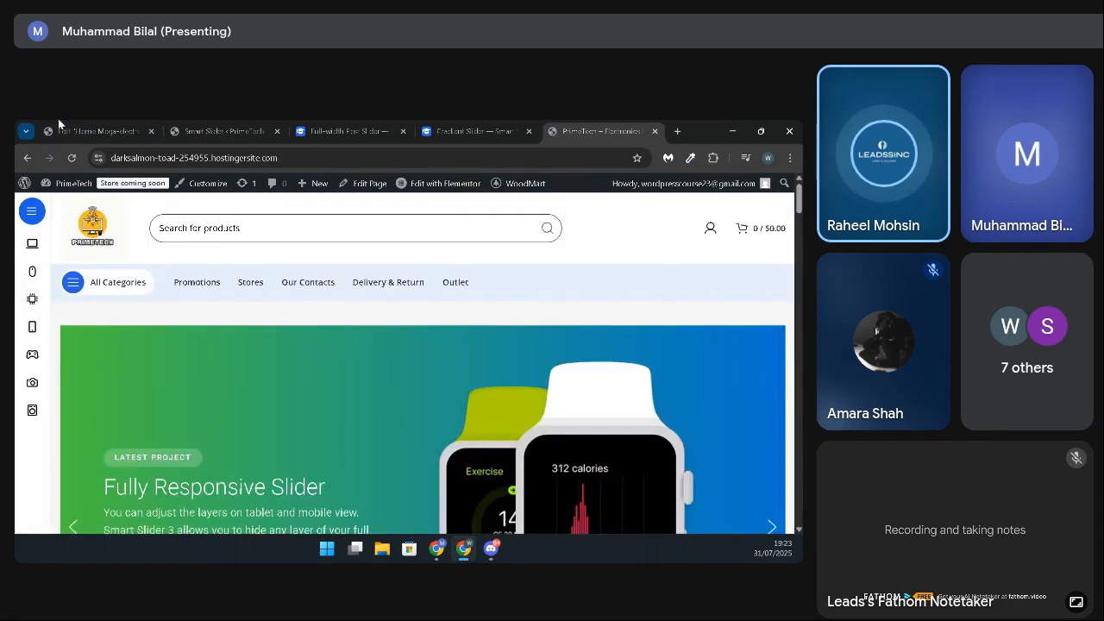
Step: Select the slider's shortcode widget in the Elementor editor, and open Slide 1 of the Gradient Slider in Smart Slider for editing
click(77, 131)
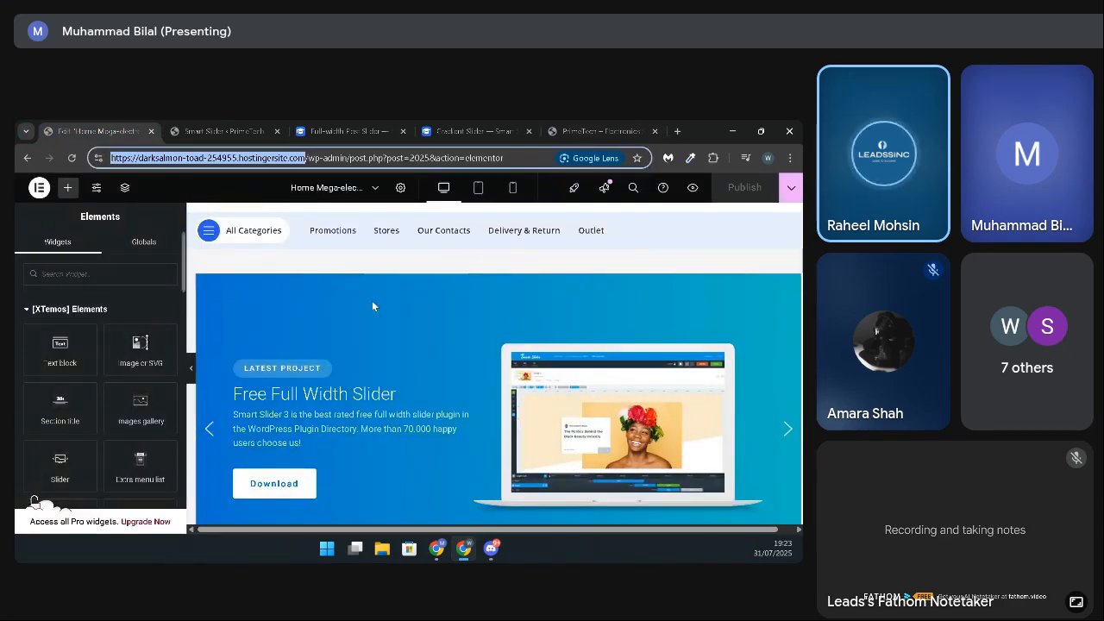
click(793, 281)
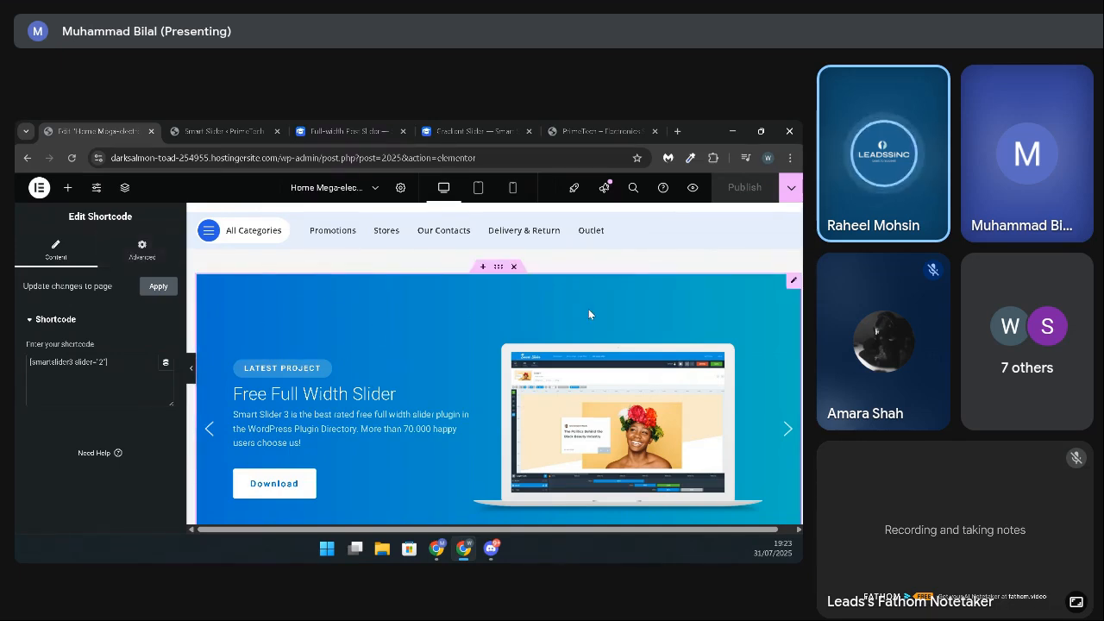
click(268, 126)
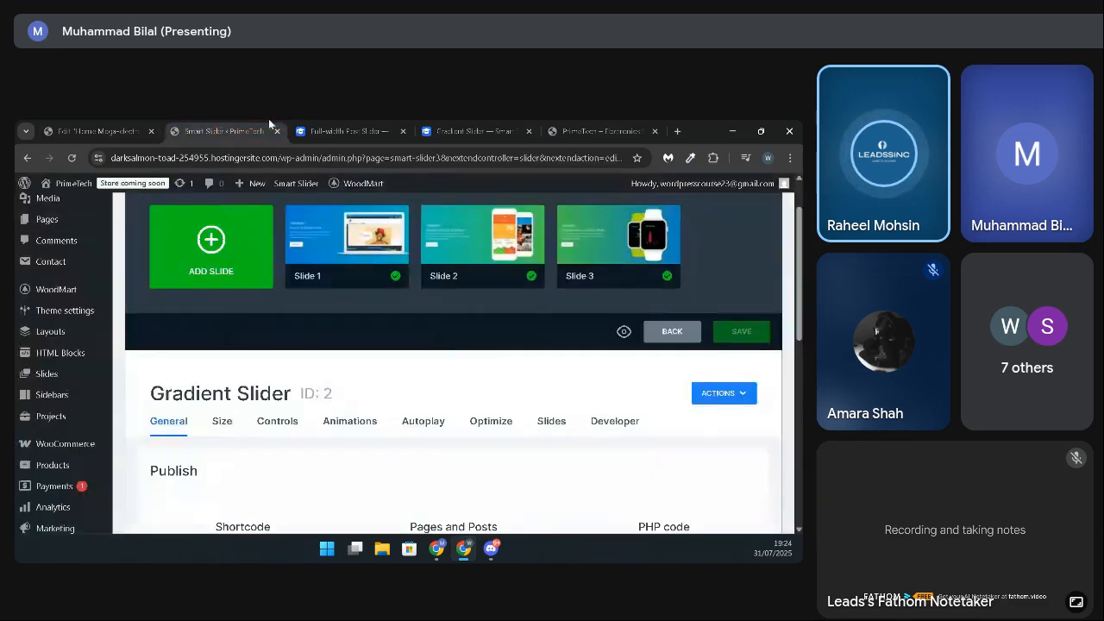
scroll(326, 375, up, 1)
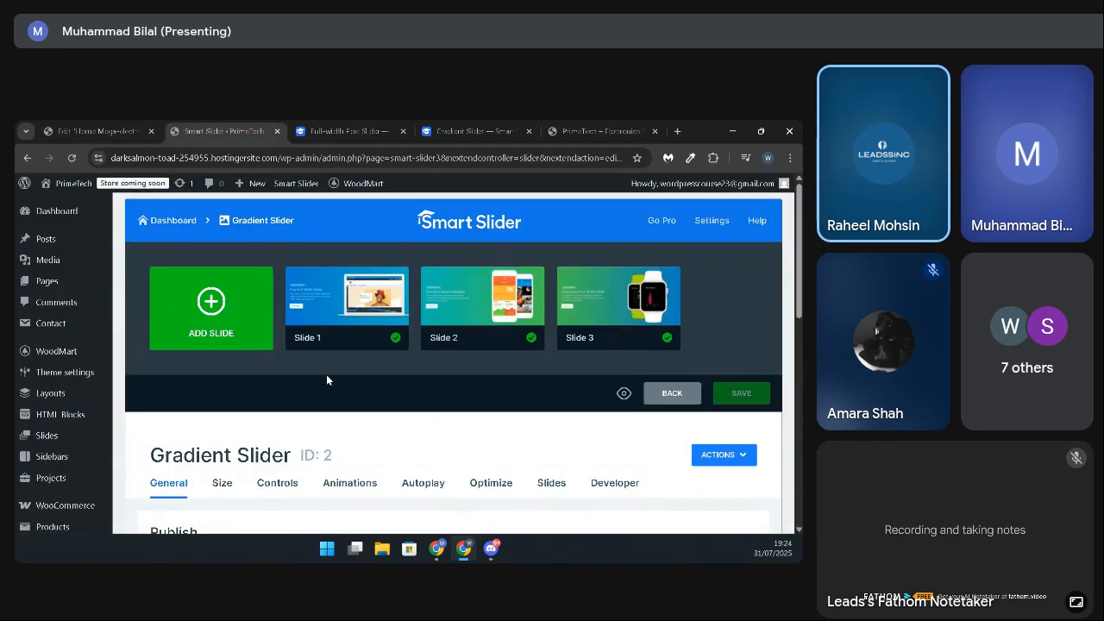
mouse_move(340, 318)
click(347, 298)
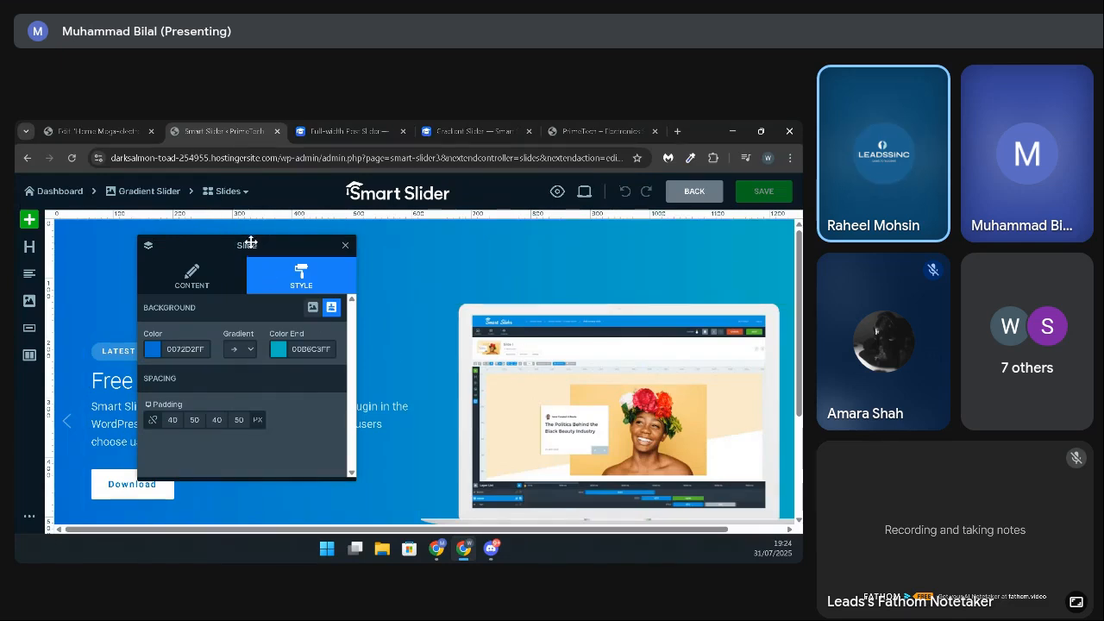
Step: Examine Slide 1's content settings, including its thumbnail, link, animation and advanced options
drag(250, 243, 251, 257)
click(194, 286)
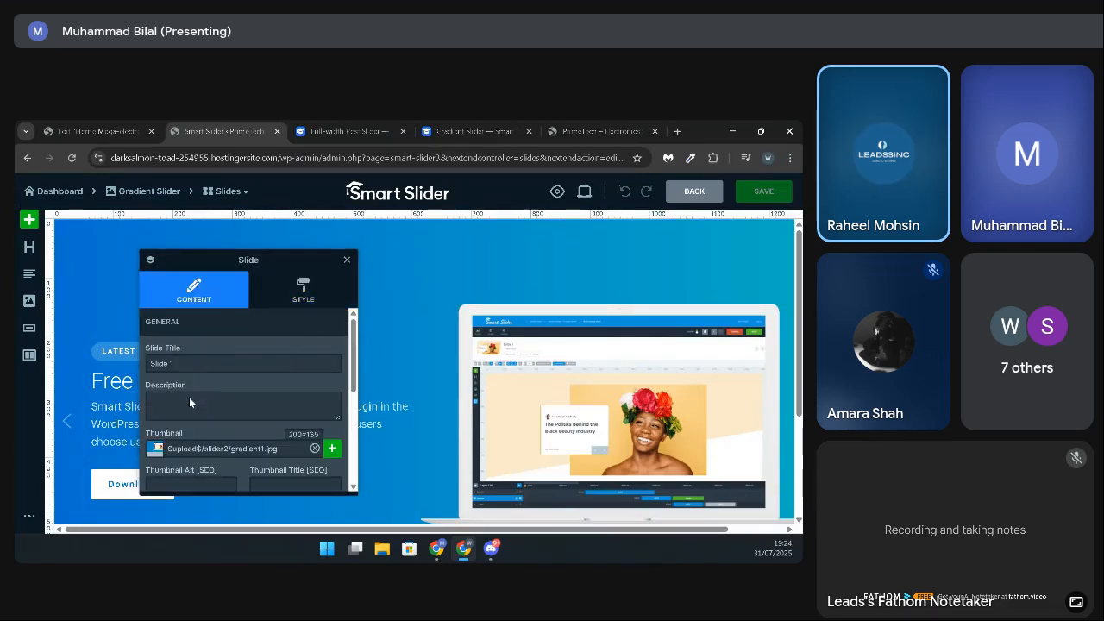
scroll(189, 397, down, 1)
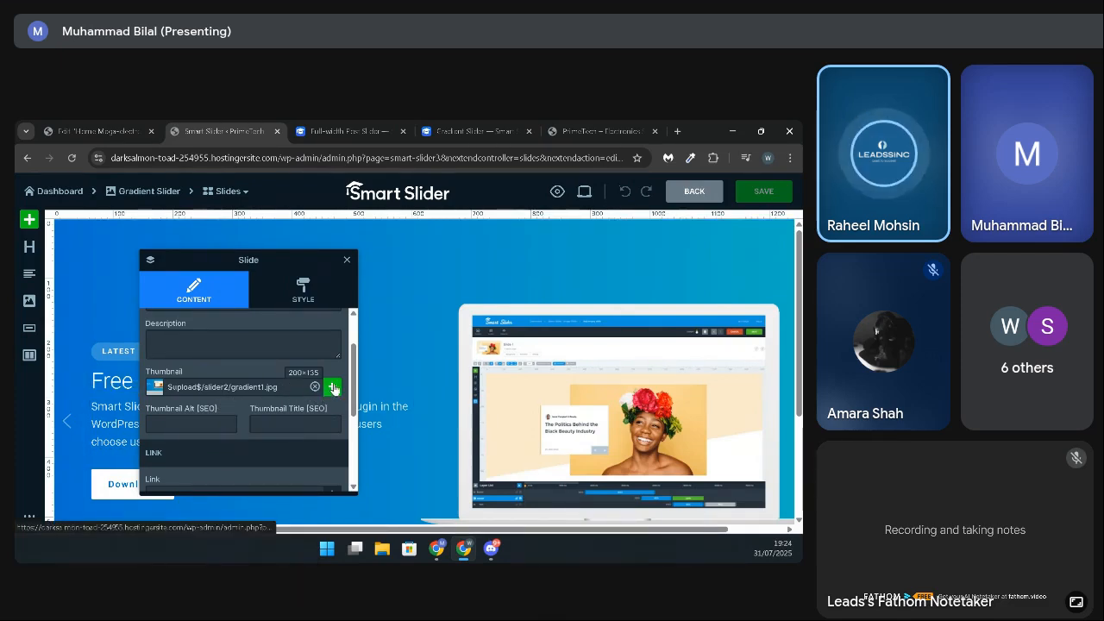
scroll(244, 421, down, 3)
scroll(244, 392, up, 1)
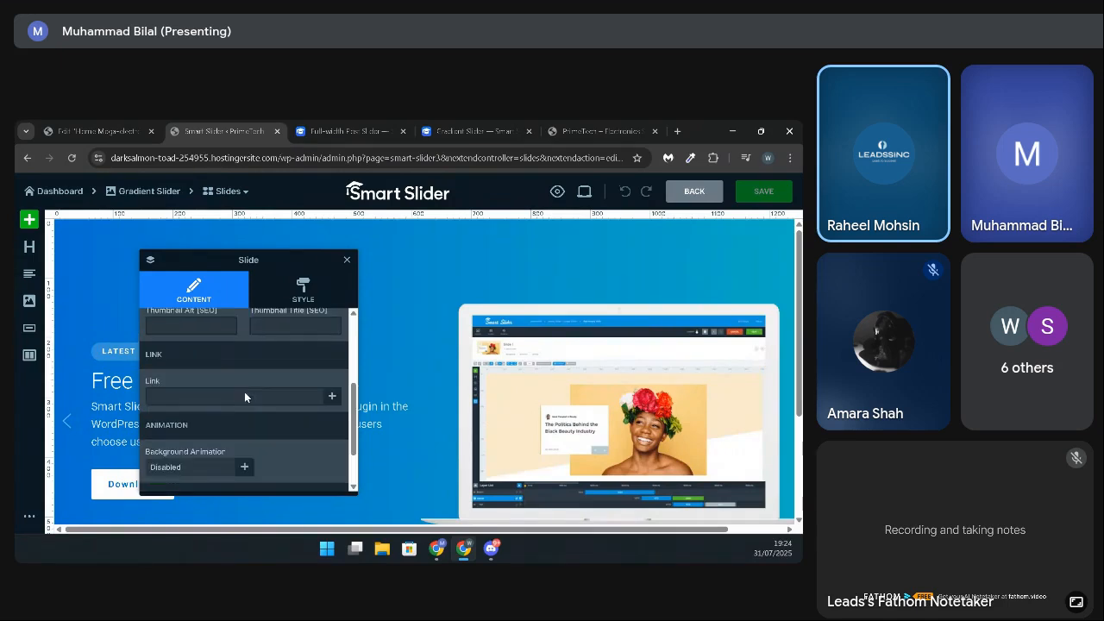
scroll(245, 392, down, 1)
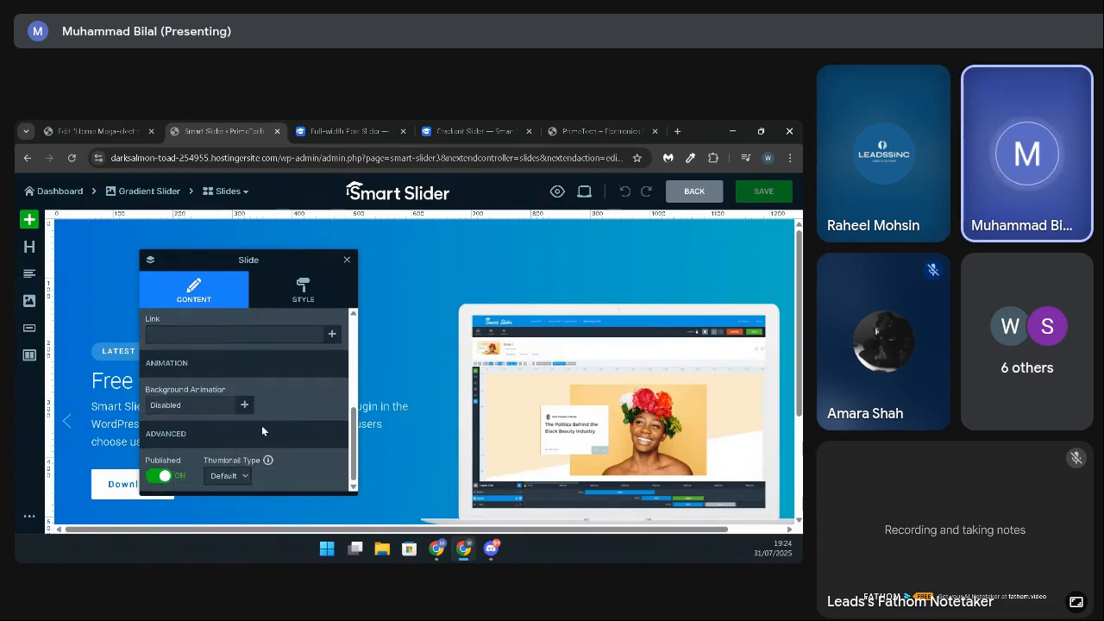
scroll(259, 432, up, 2)
scroll(254, 432, up, 3)
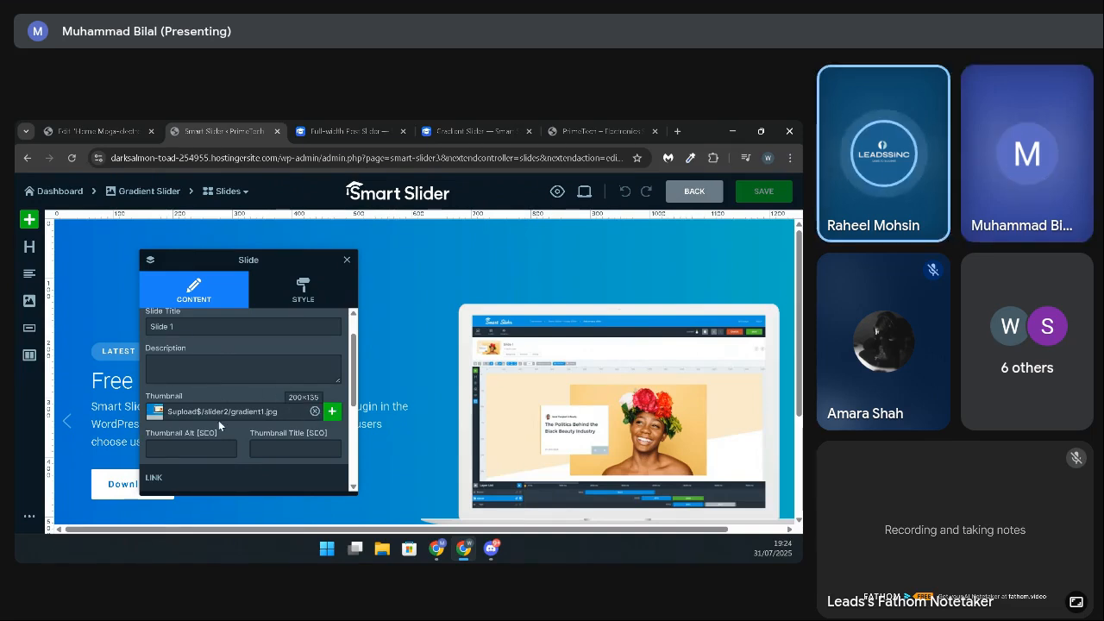
Step: View the media library for Slide 1's thumbnail without choosing an image, and check the thumbnail's dimensions
click(333, 411)
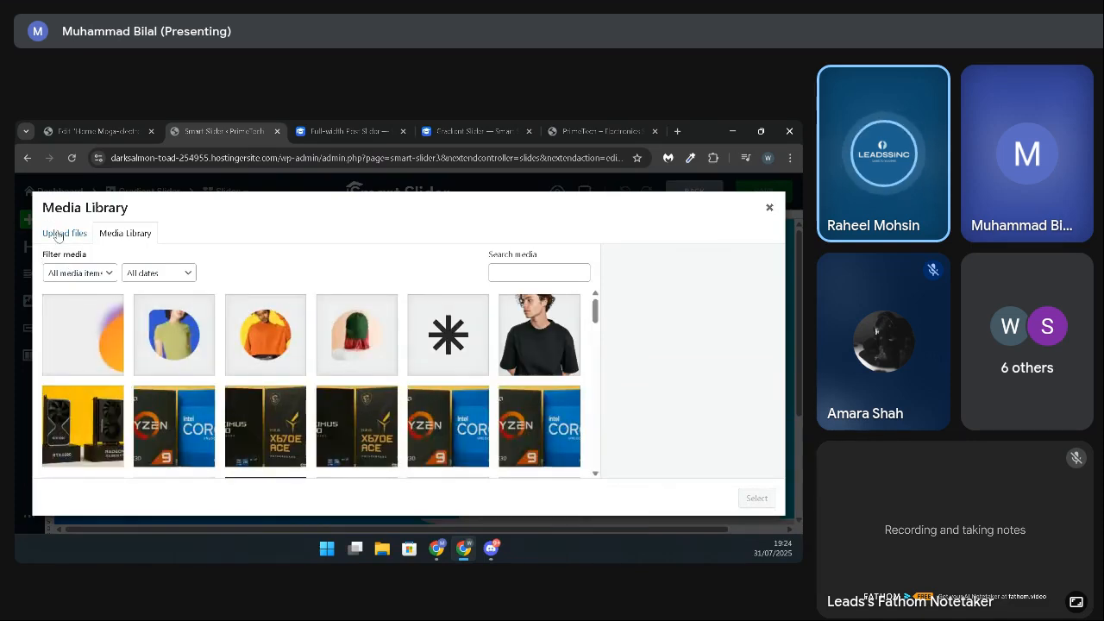
click(769, 208)
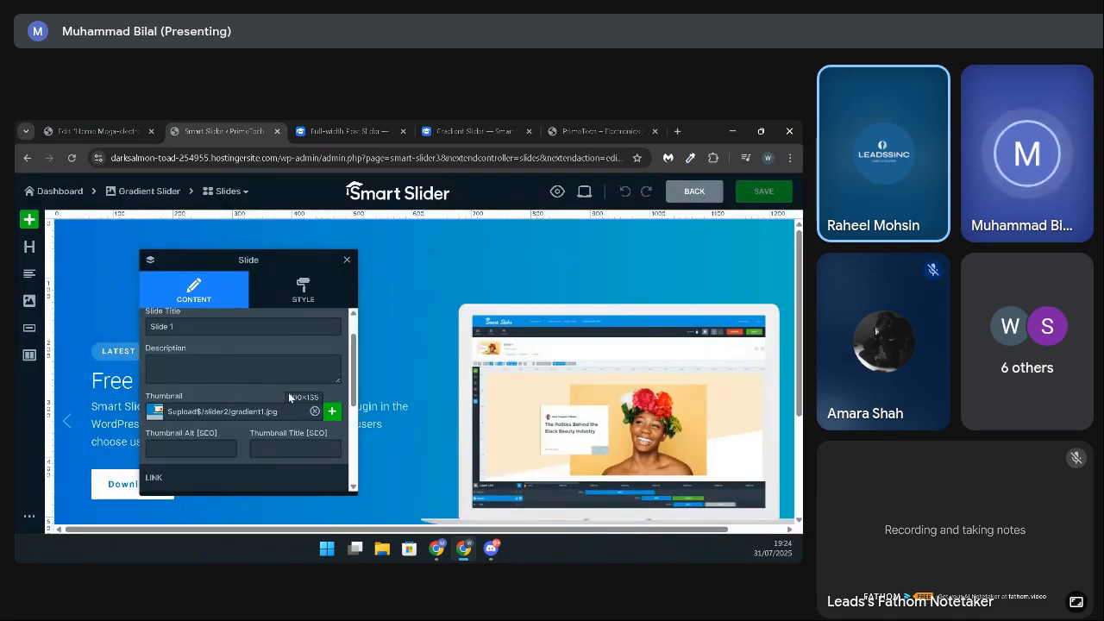
drag(288, 397, 321, 399)
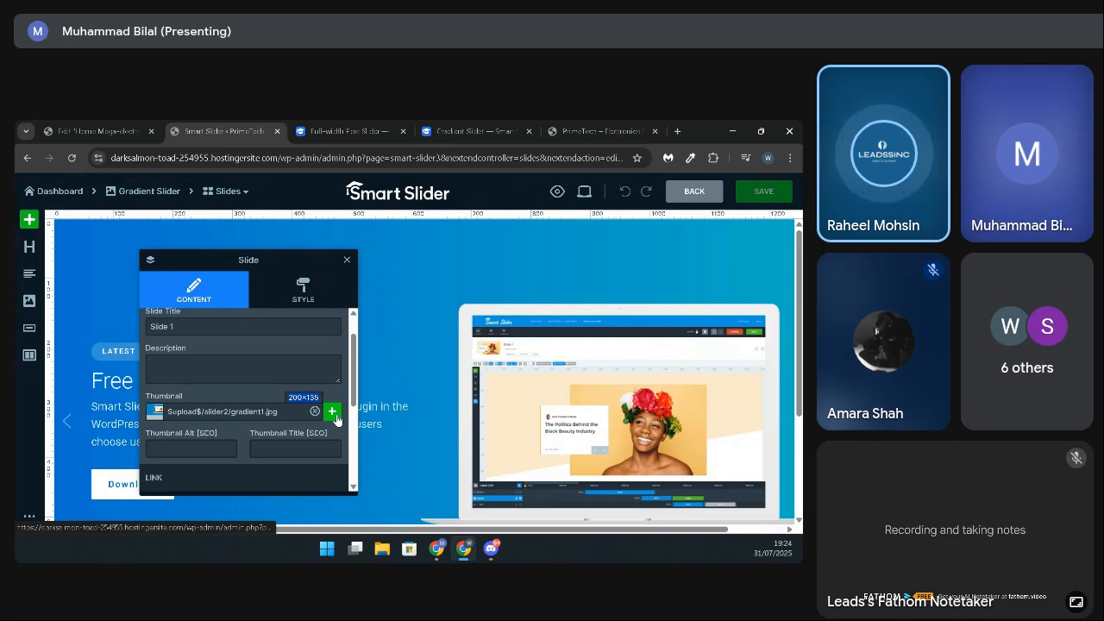
click(289, 412)
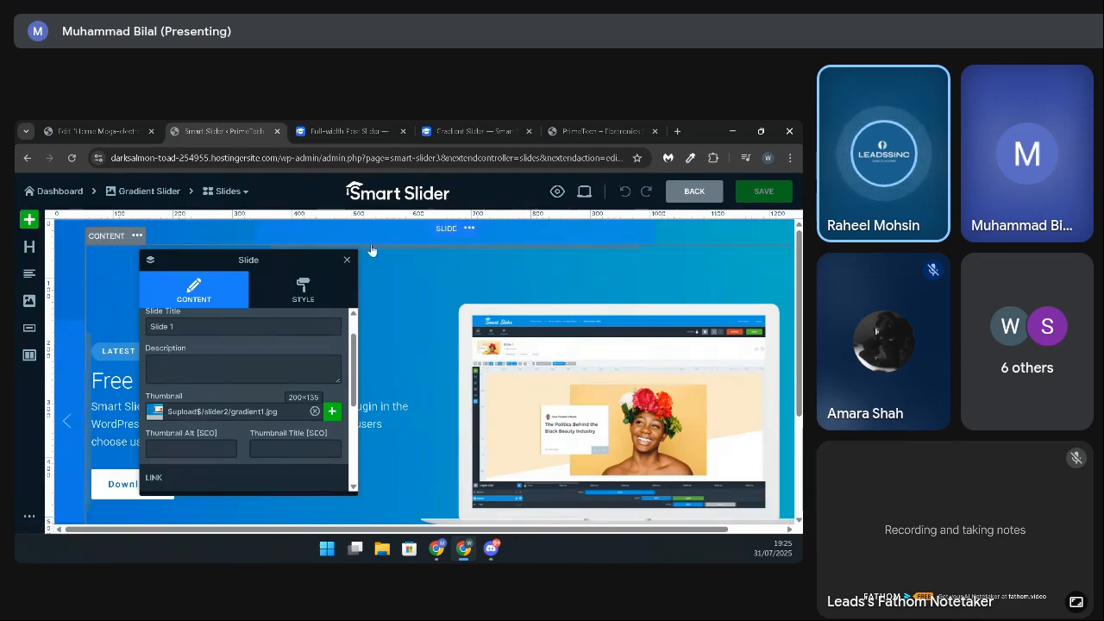
Step: Search the web for "image downloader extension" in a new tab and open the Image Downloader page in the Chrome Web Store
click(677, 131)
click(228, 155)
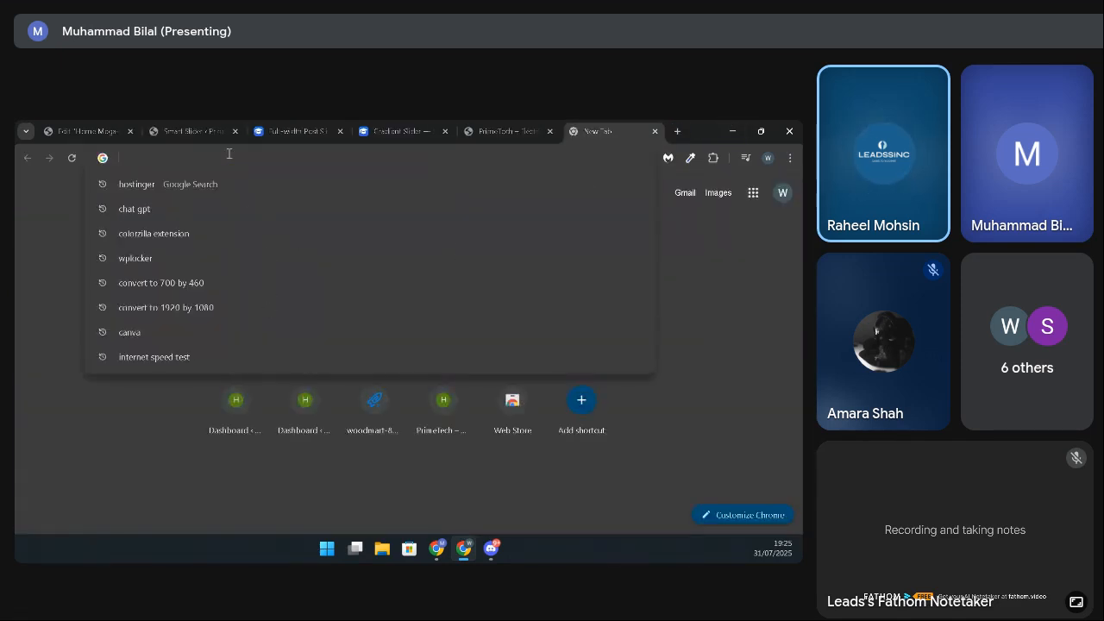
text(image )
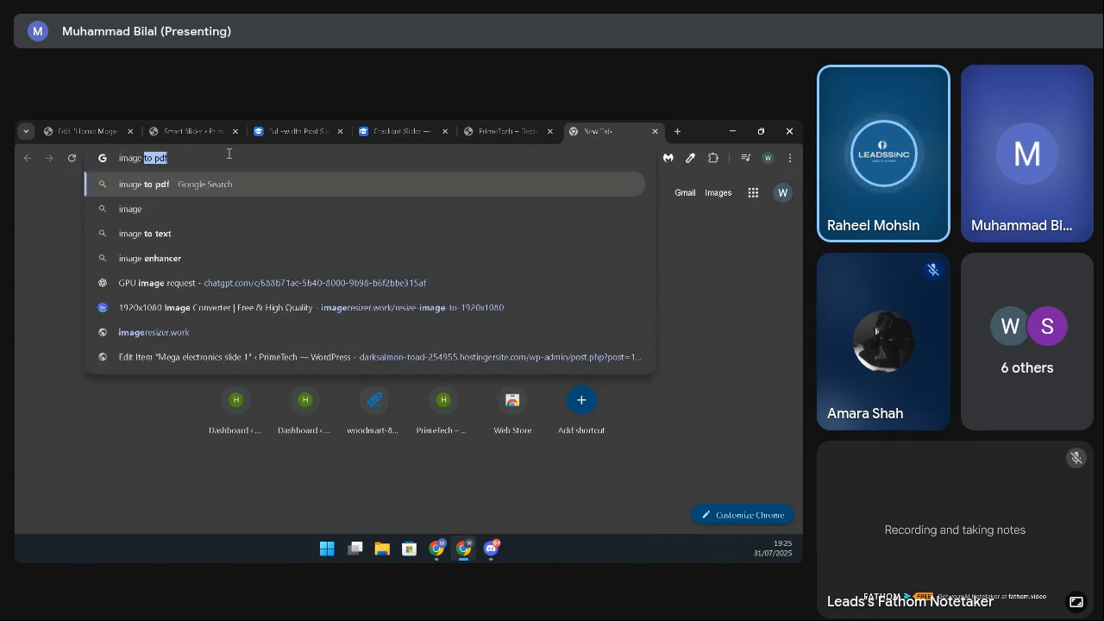
text(downloa)
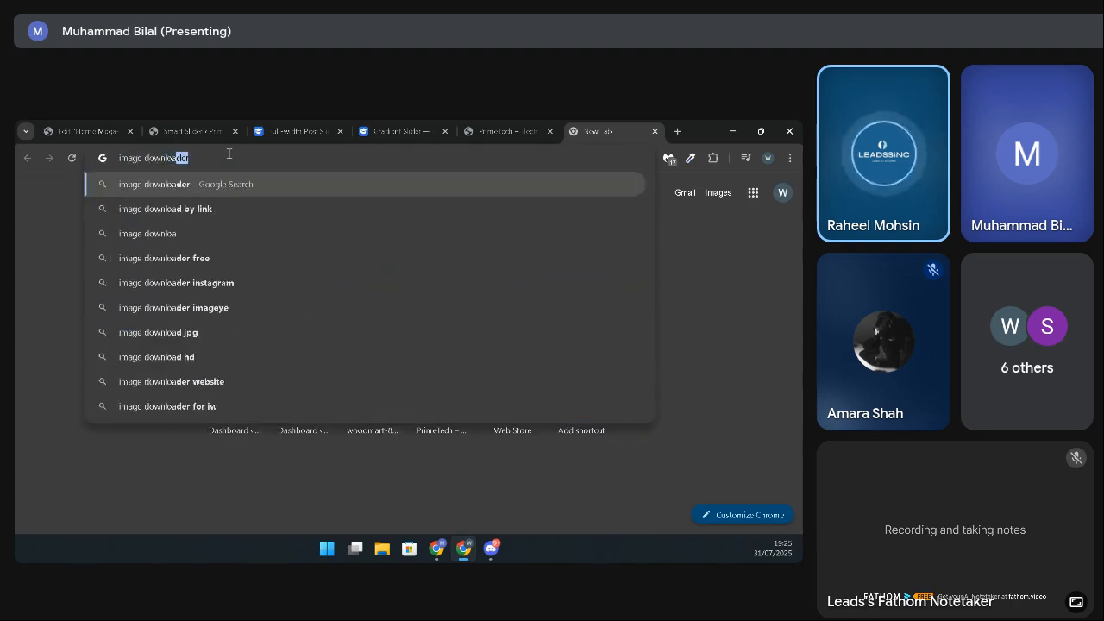
text(der extension)
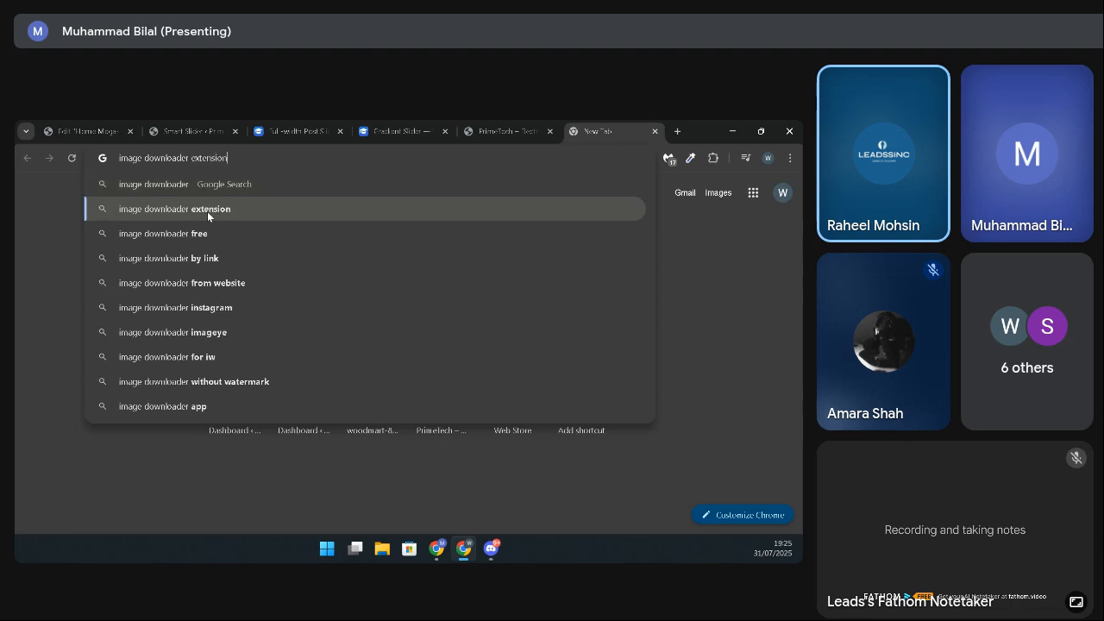
click(207, 212)
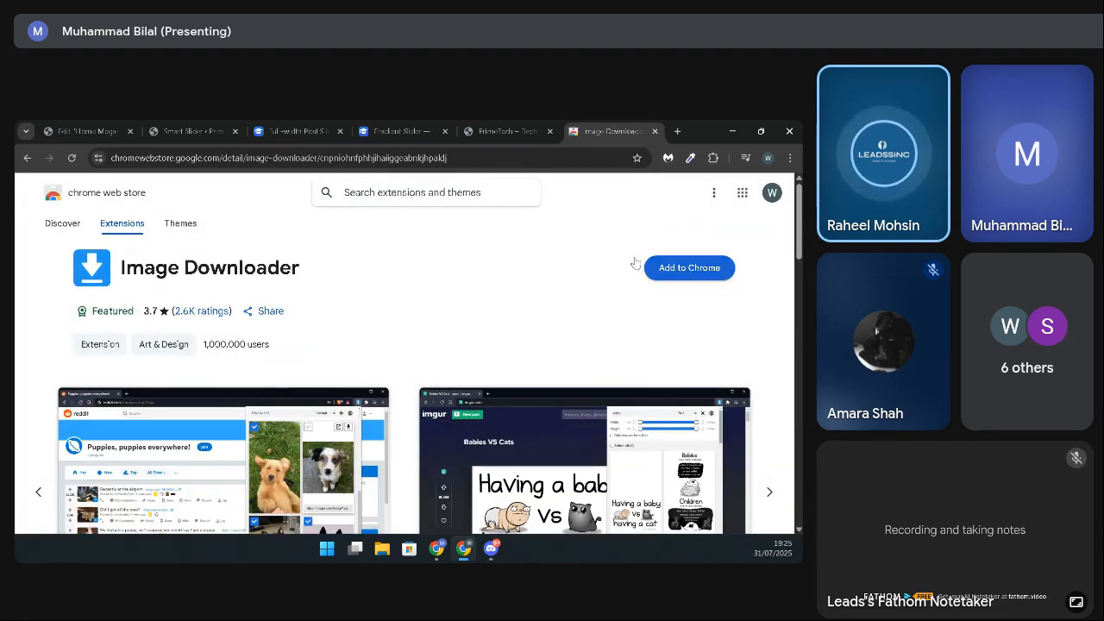
Step: Return to the search results, open the "Image downloader - Imageye" listing instead, and add that extension to Chrome
click(27, 158)
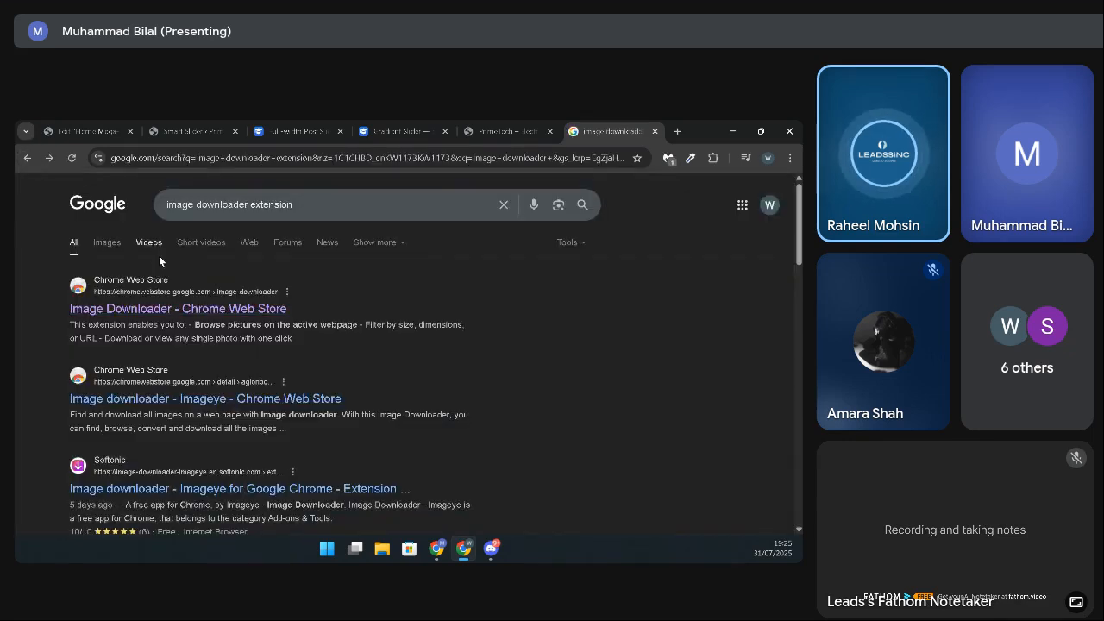
click(129, 392)
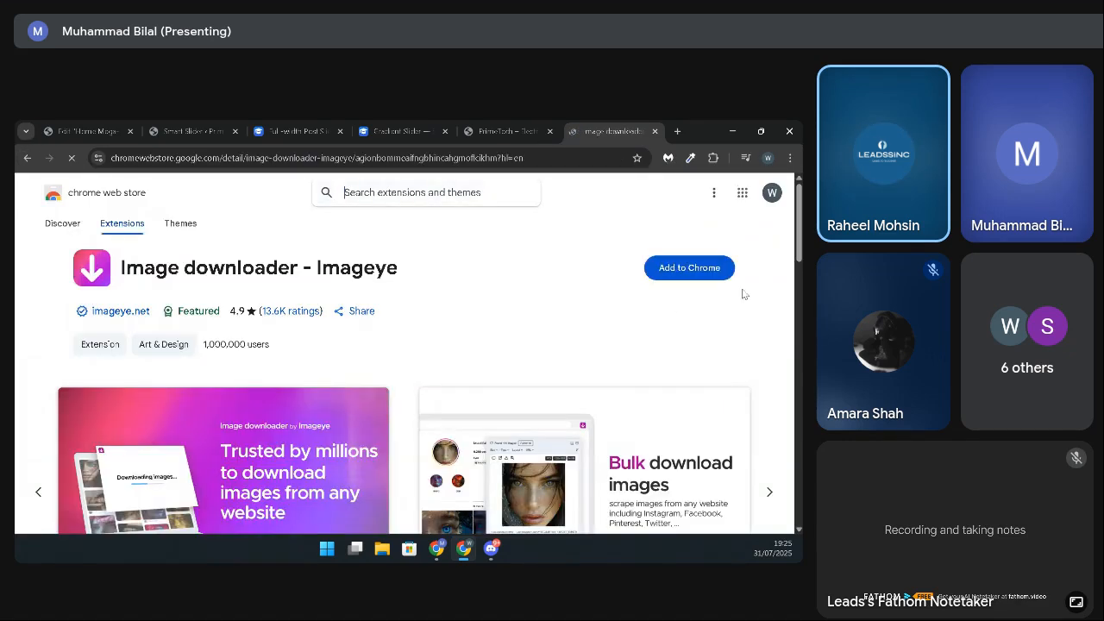
click(716, 274)
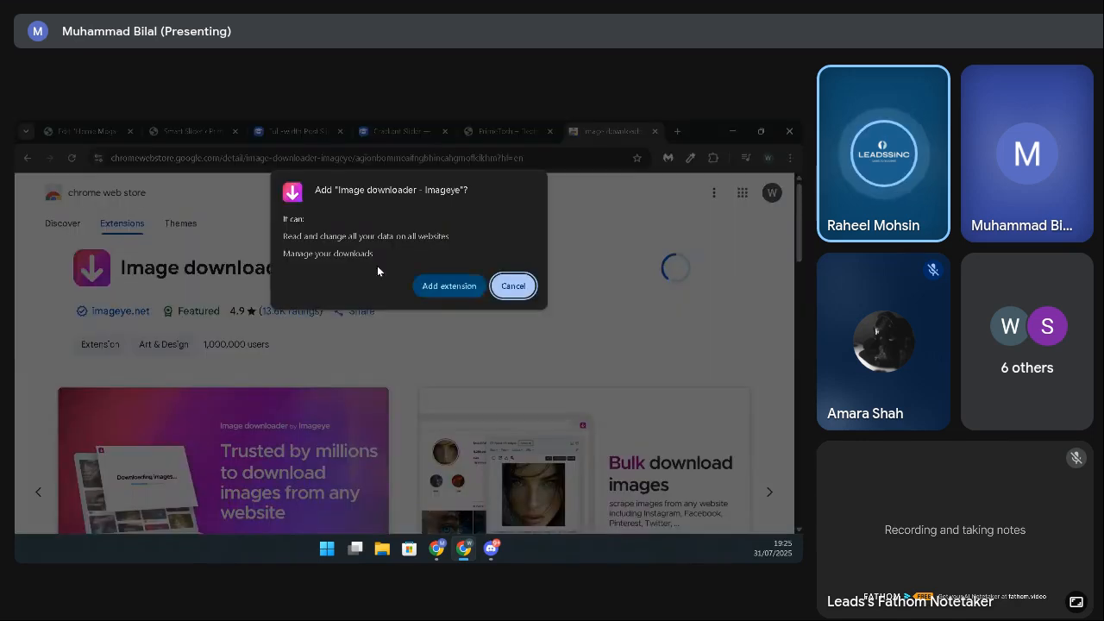
click(457, 286)
Step: Close the Imageye welcome page and pin the Image downloader - Imageye extension in Chrome
click(712, 158)
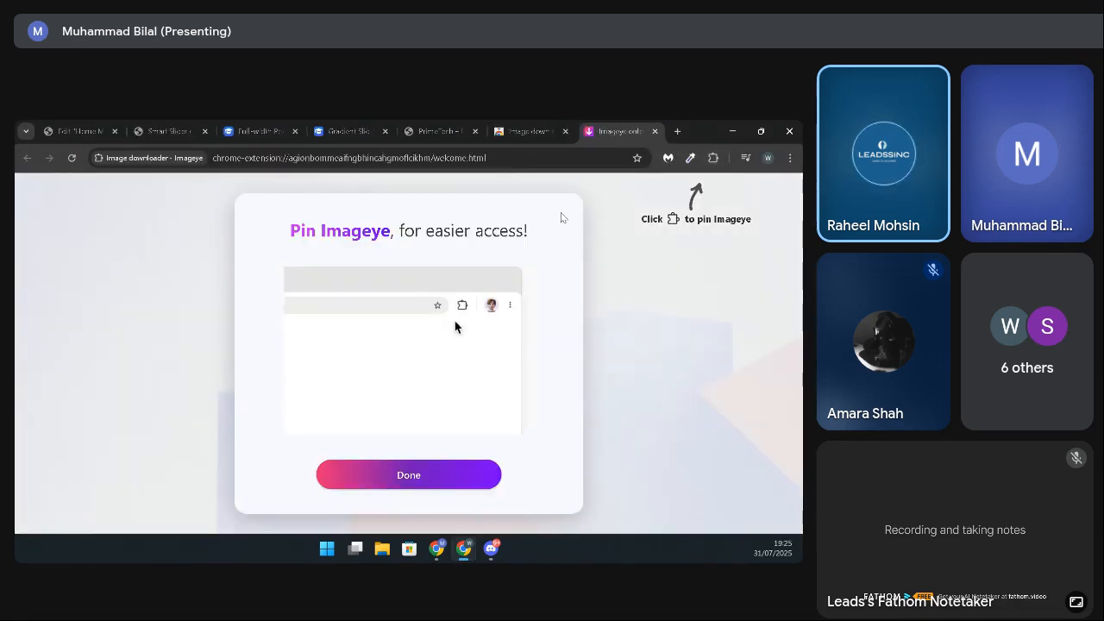
click(654, 131)
click(712, 158)
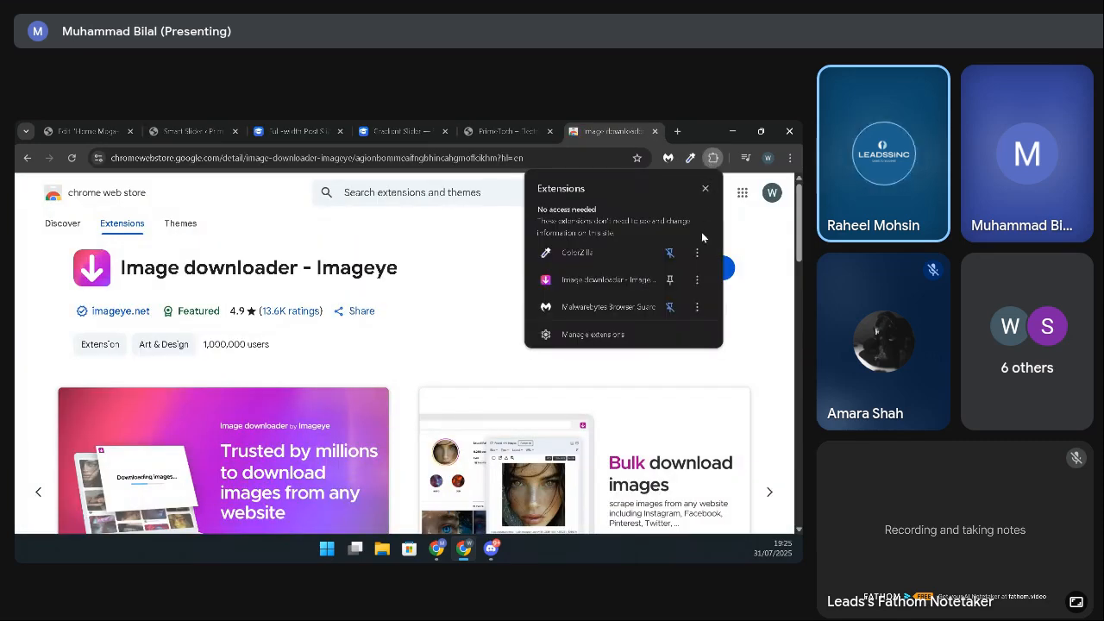
click(669, 280)
click(705, 188)
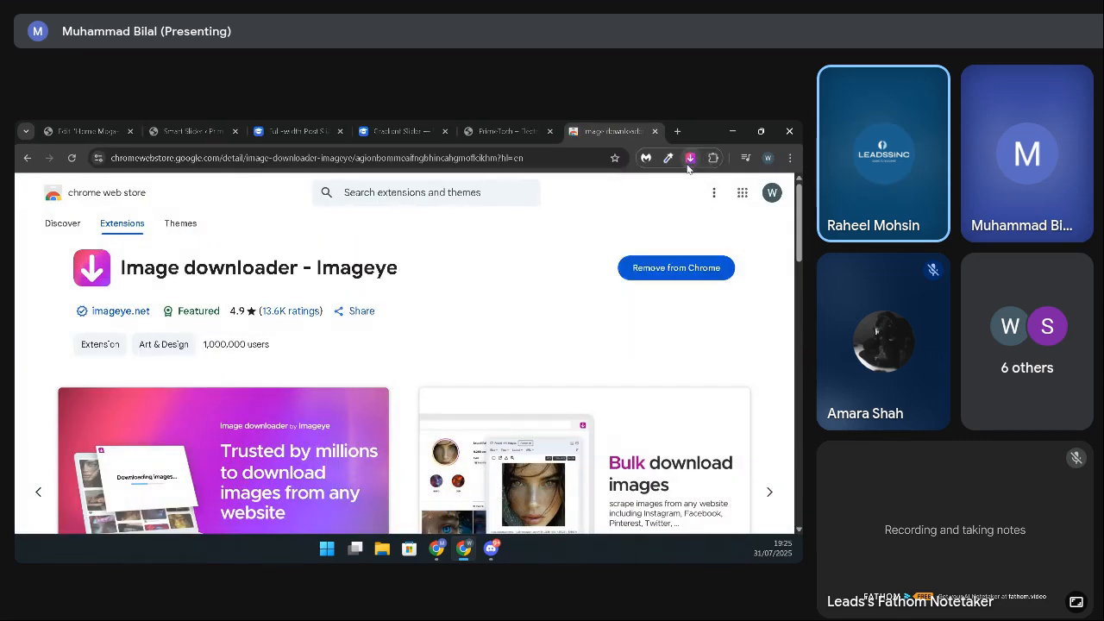
Step: Switch to the live PrimeTech home page and run Imageye there to list the page's images
click(690, 158)
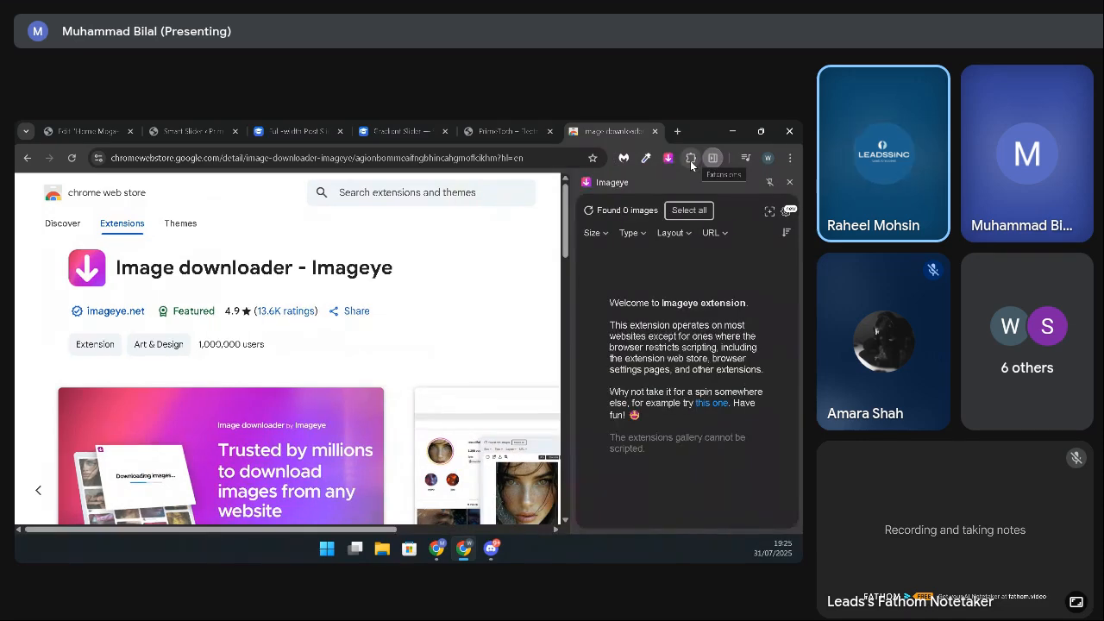
click(789, 182)
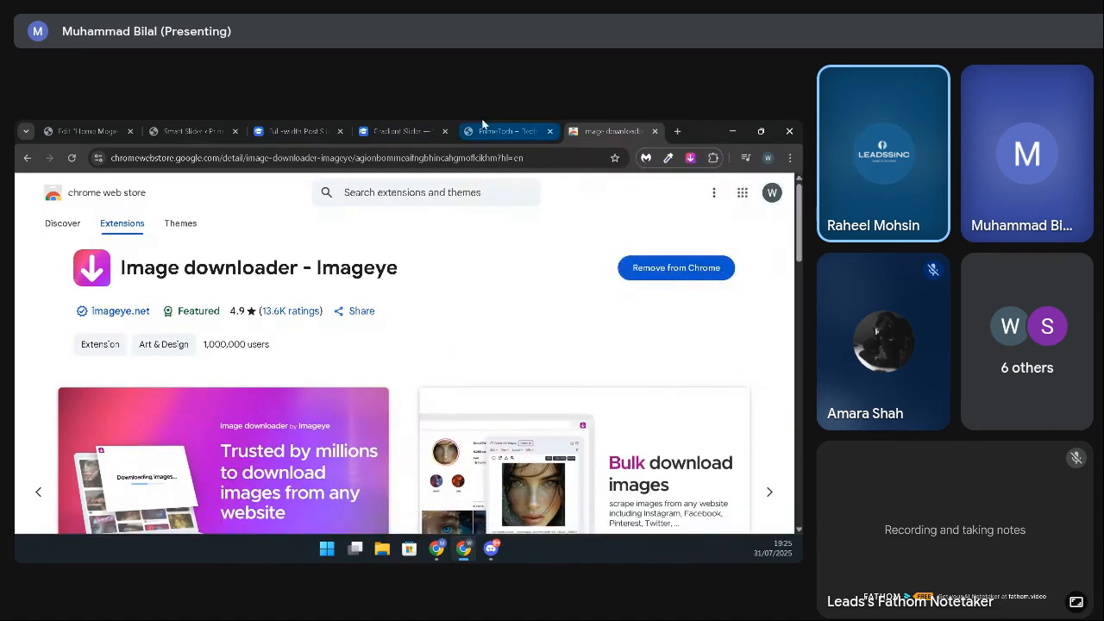
click(496, 129)
click(219, 127)
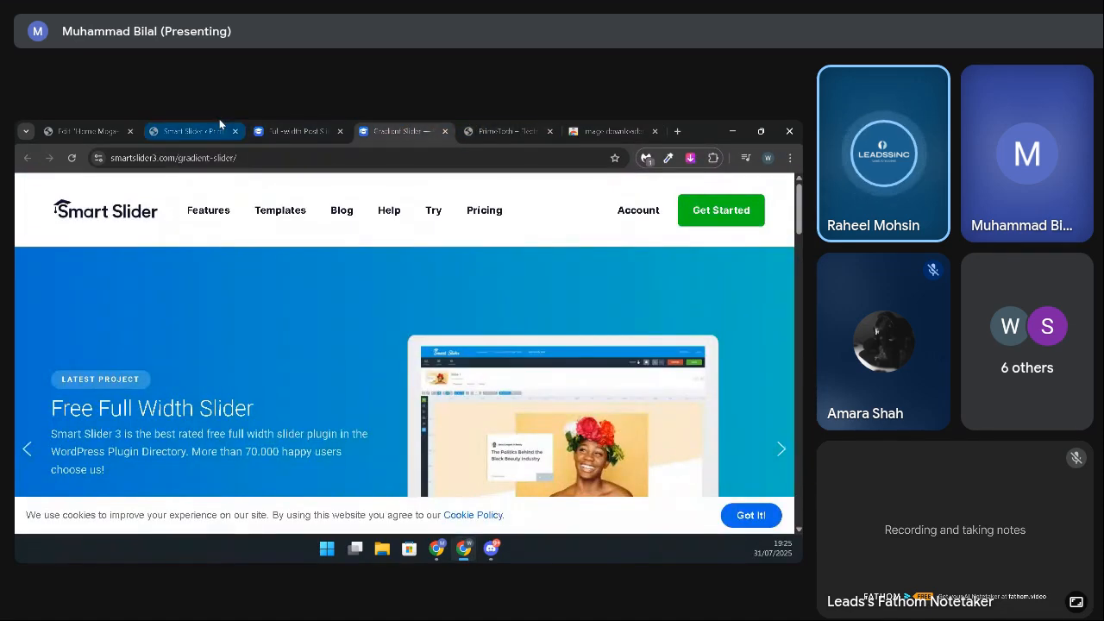
click(219, 128)
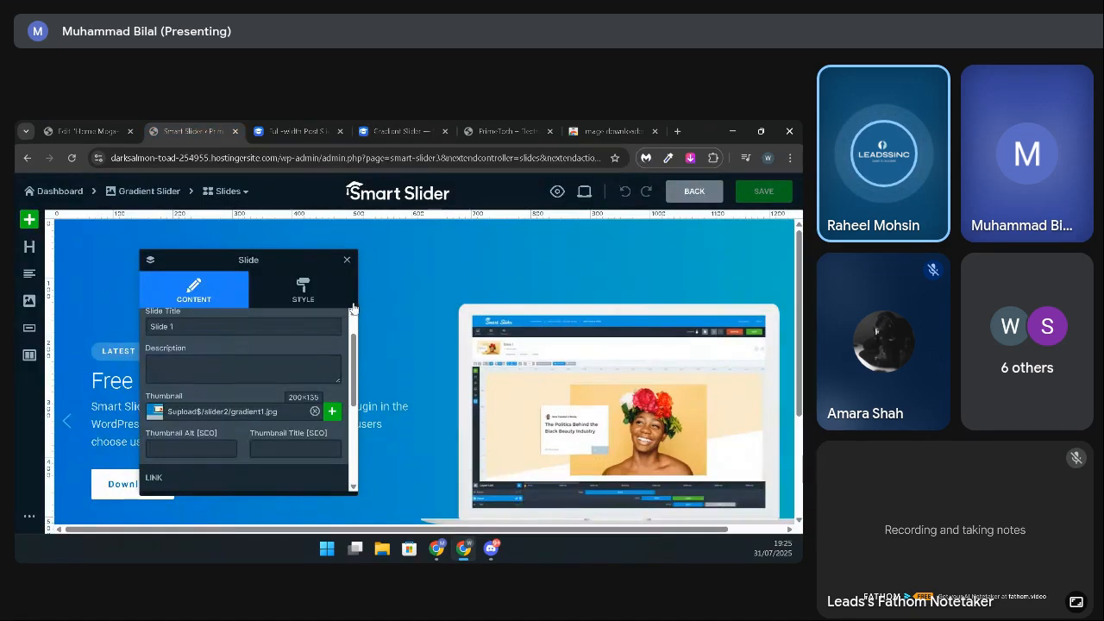
click(511, 129)
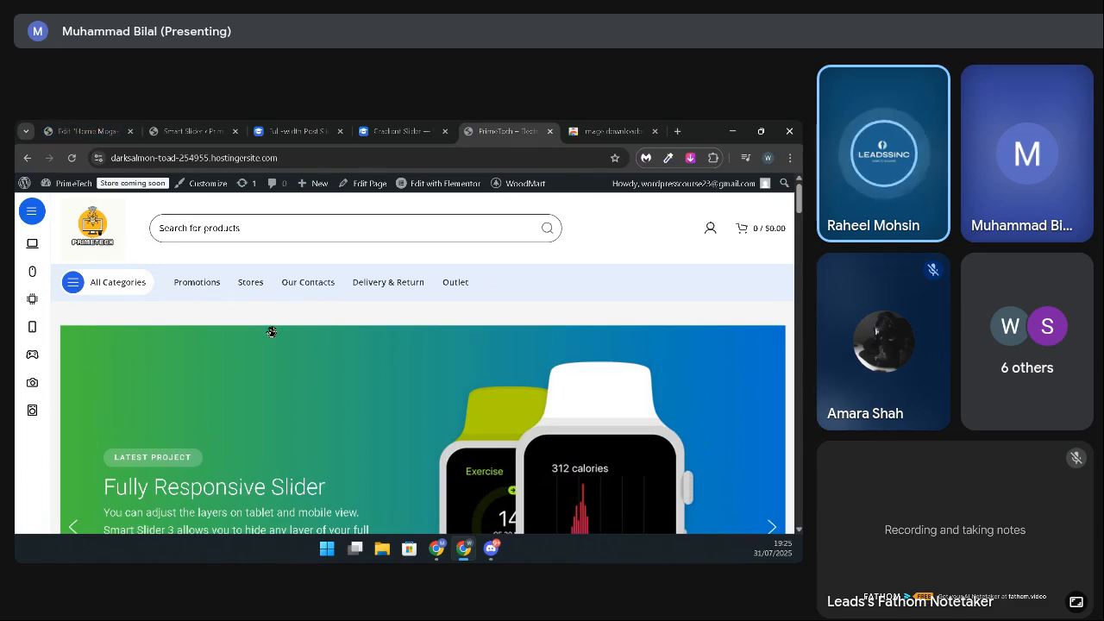
scroll(271, 329, down, 2)
scroll(272, 332, up, 2)
click(690, 158)
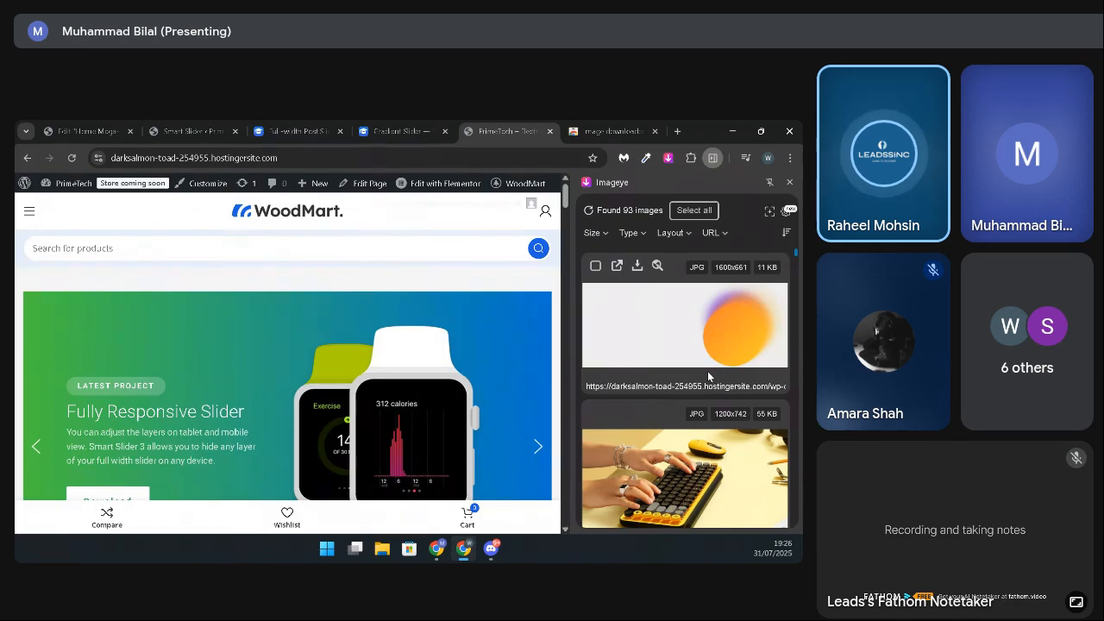
Step: Examine the home page's images and their dimensions in Imageye, especially the slider's laptop, phone and watch pictures
scroll(709, 376, down, 10)
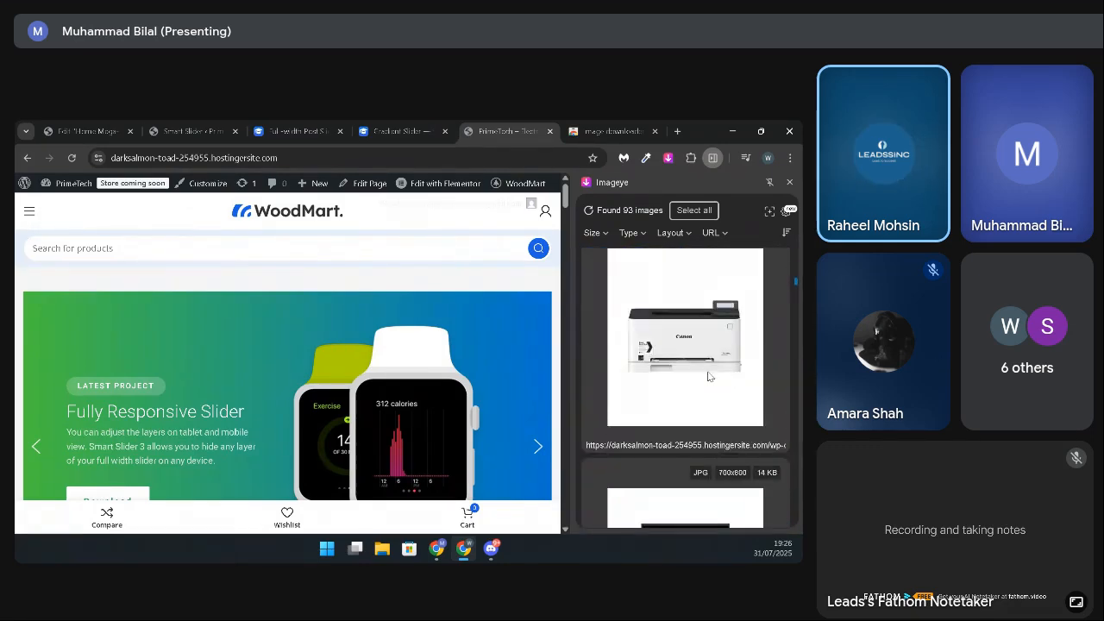
scroll(708, 376, down, 10)
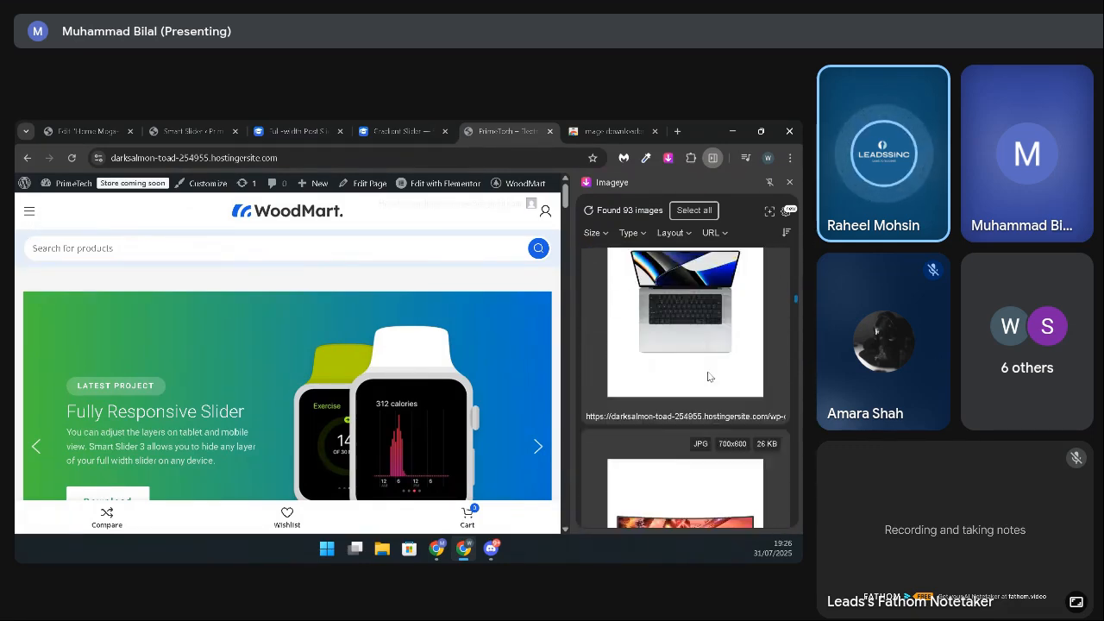
scroll(708, 376, up, 3)
scroll(708, 376, down, 5)
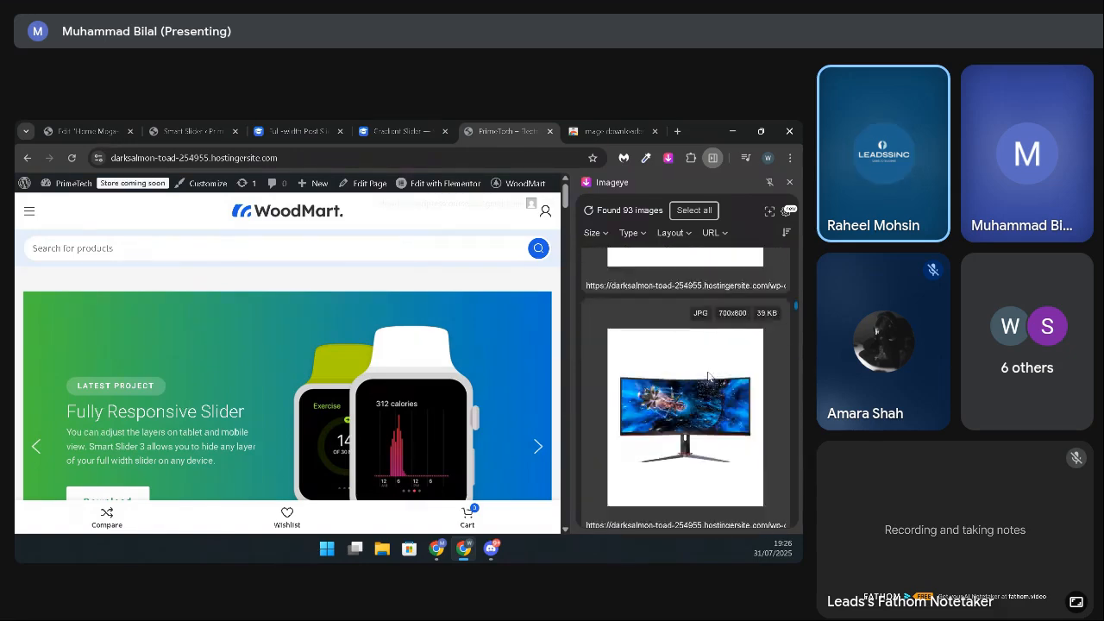
scroll(708, 376, down, 10)
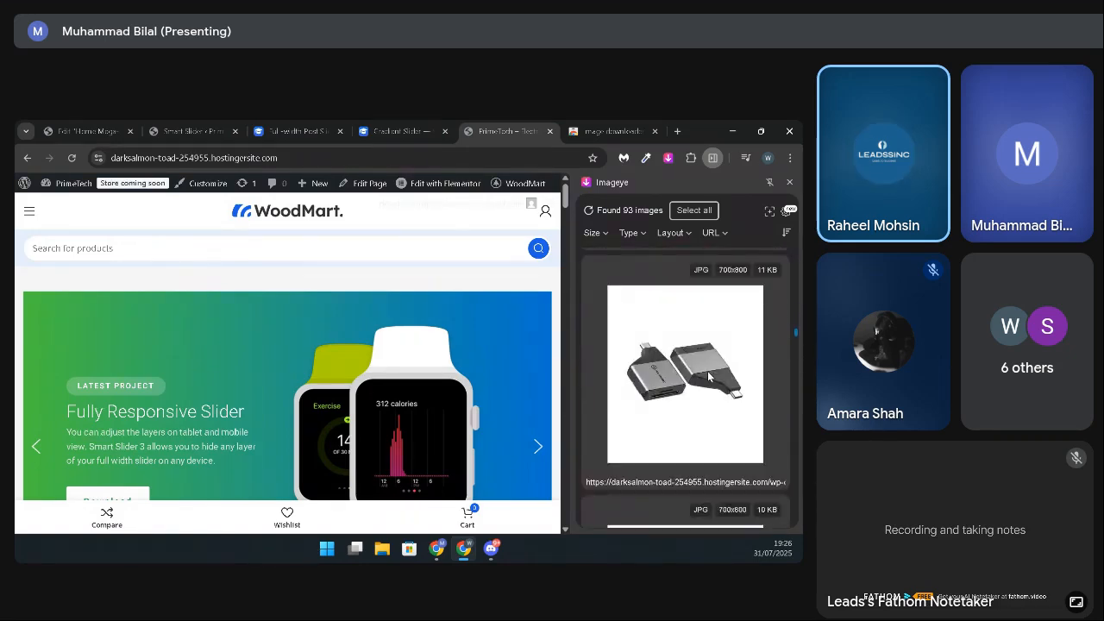
scroll(709, 376, down, 10)
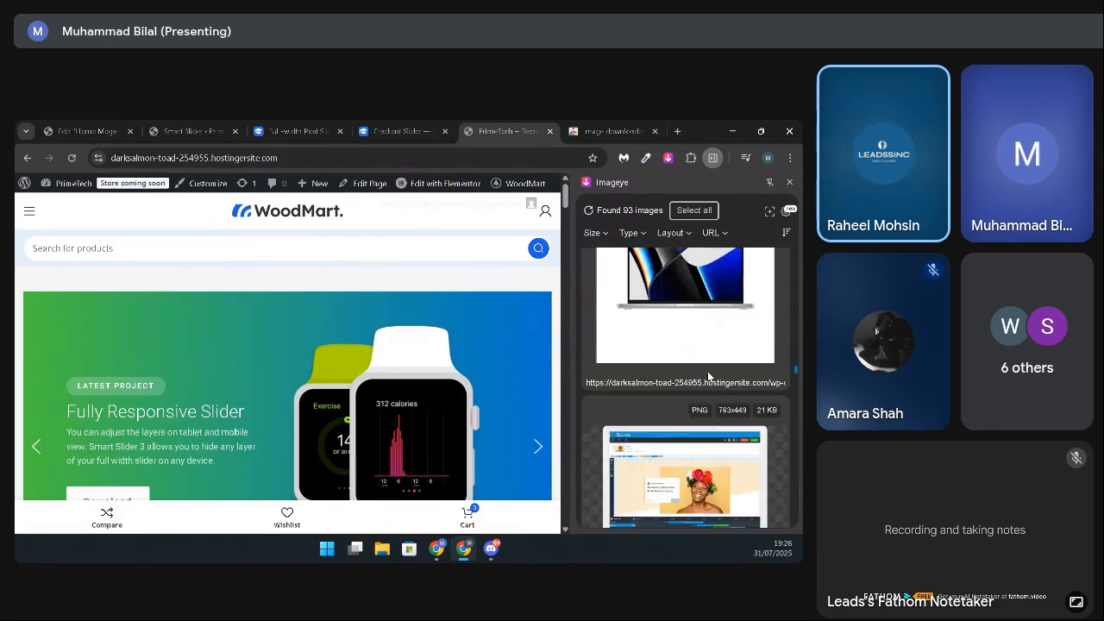
scroll(708, 376, down, 2)
scroll(708, 376, up, 2)
scroll(708, 376, down, 2)
scroll(708, 376, up, 1)
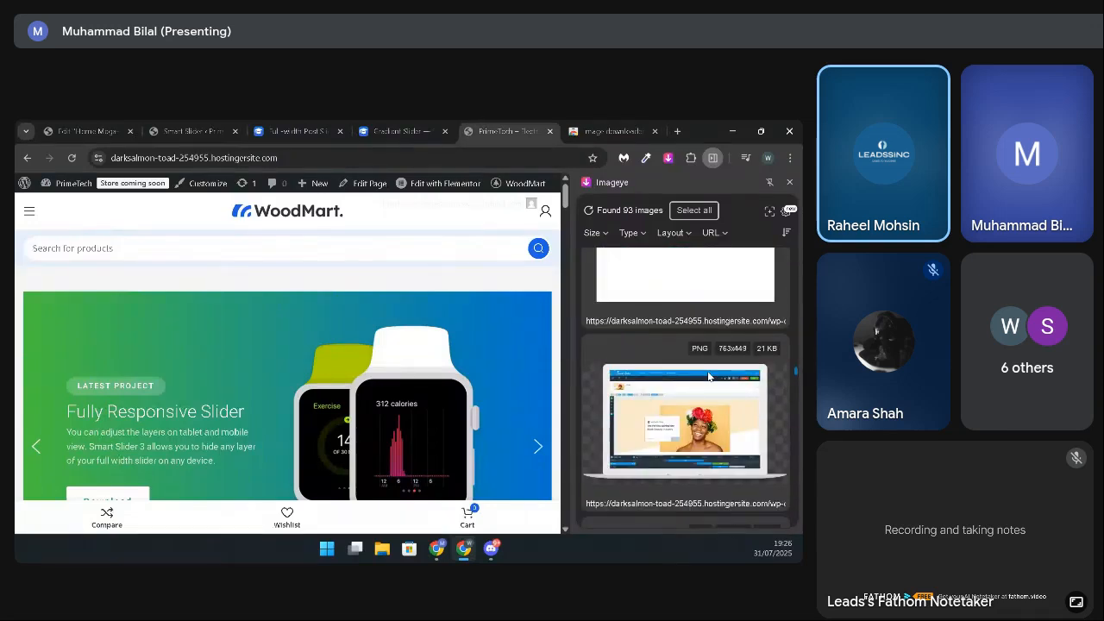
scroll(659, 422, down, 1)
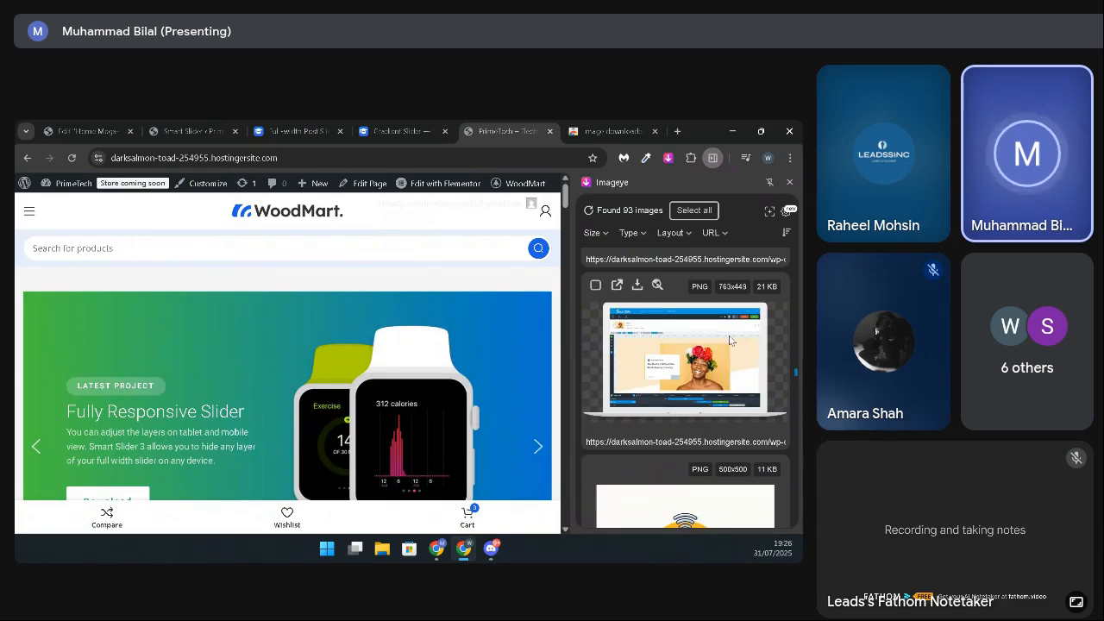
scroll(728, 339, down, 5)
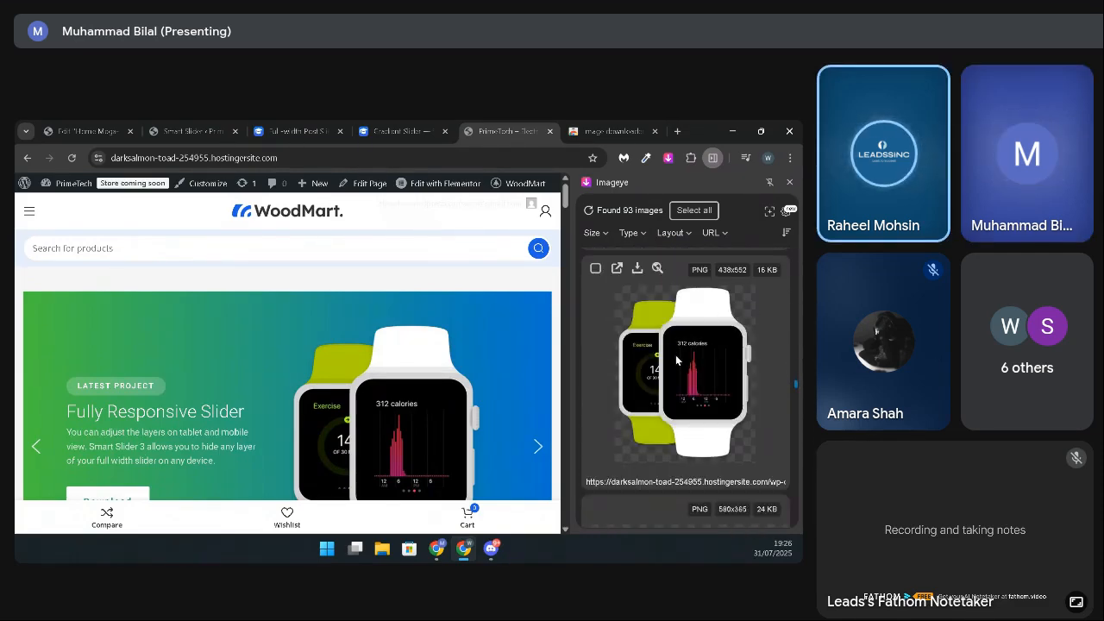
scroll(669, 376, down, 5)
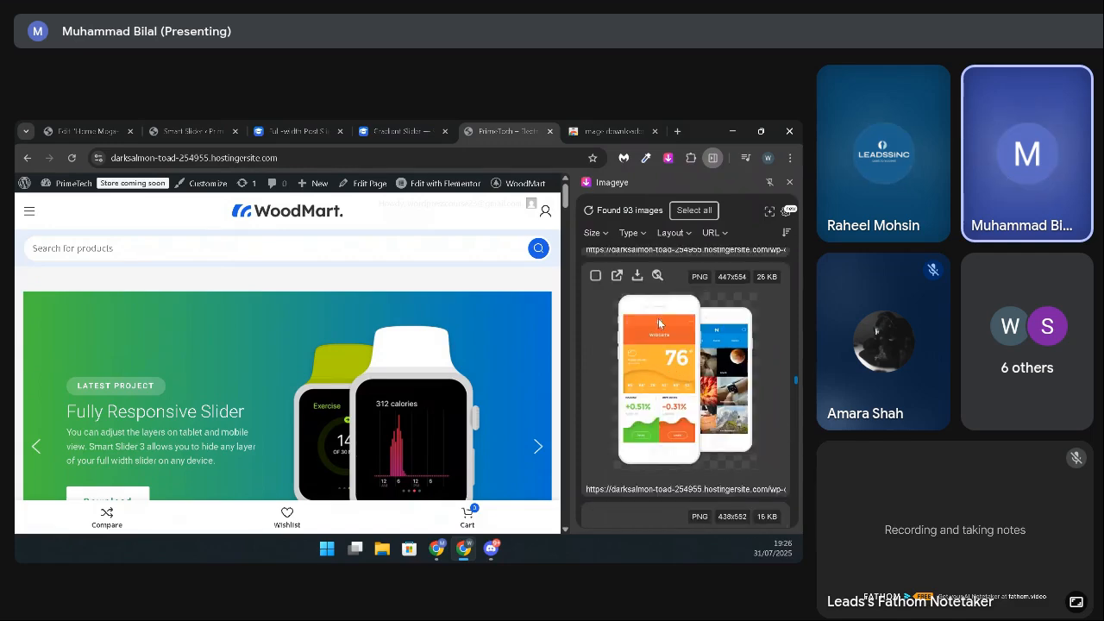
scroll(689, 374, up, 5)
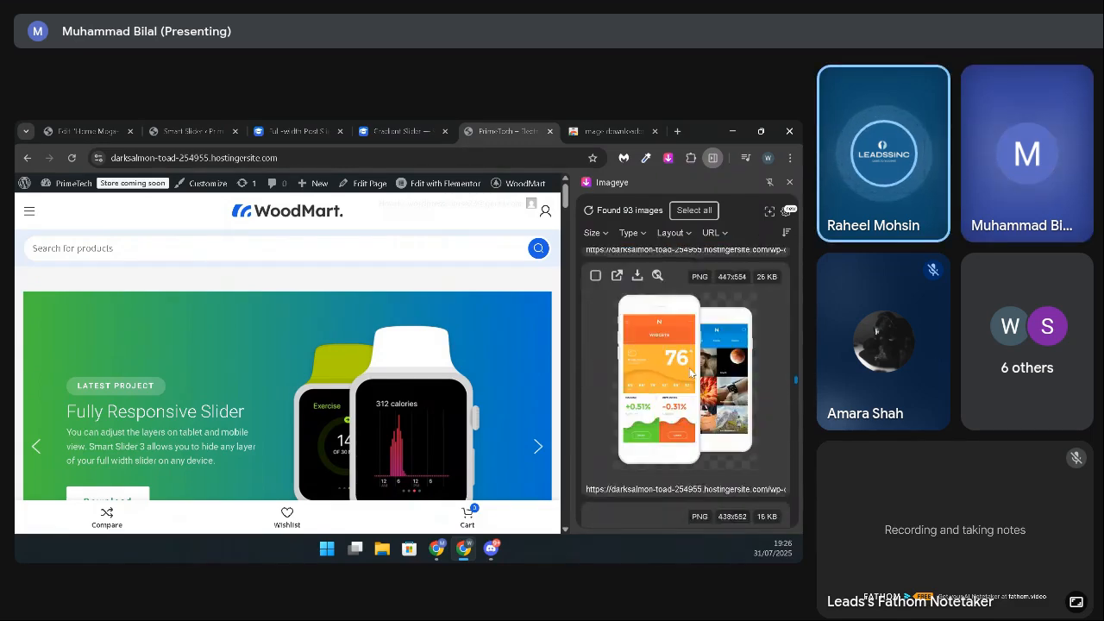
scroll(689, 374, down, 3)
scroll(689, 374, up, 4)
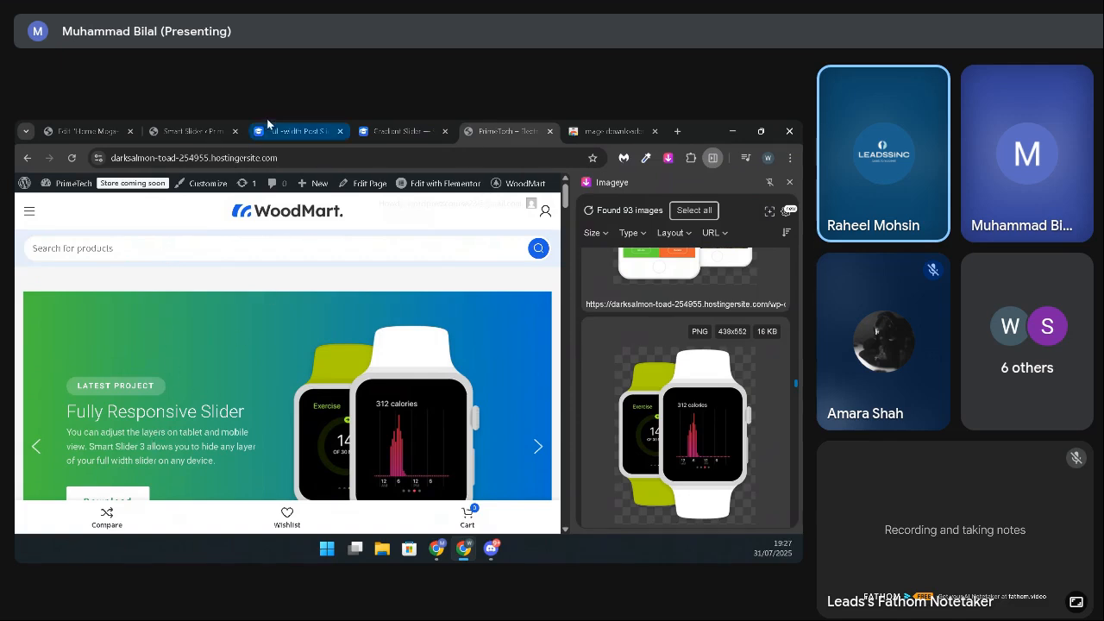
Step: Return to Slide 1 in the Smart Slider editor and move the Slide settings window clear of the slide's text
click(212, 125)
drag(270, 269, 550, 319)
scroll(217, 423, down, 2)
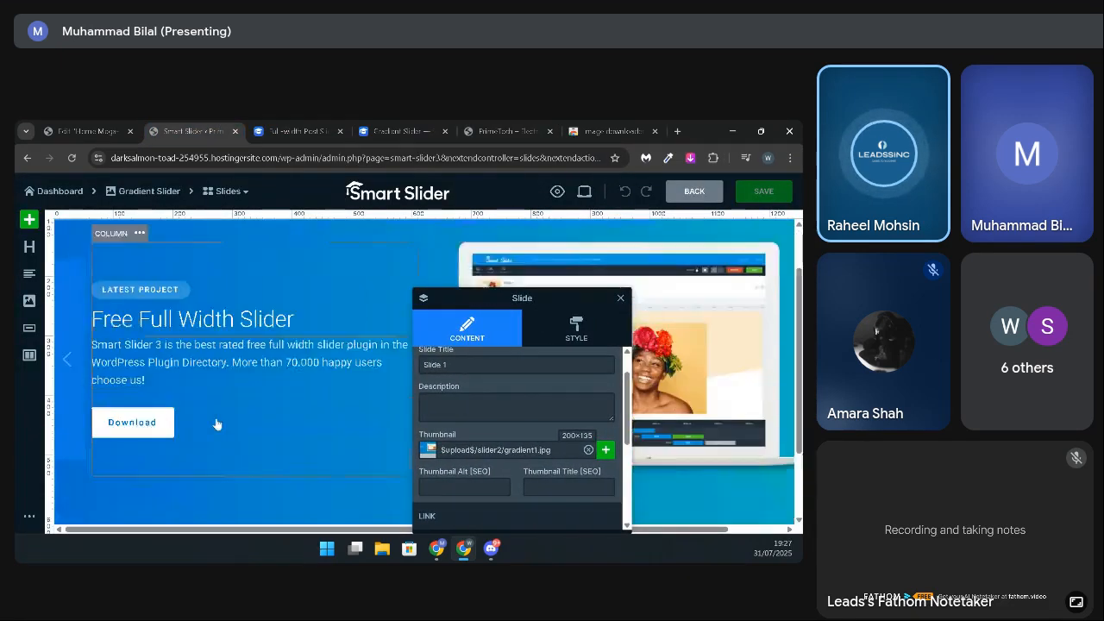
scroll(224, 409, up, 1)
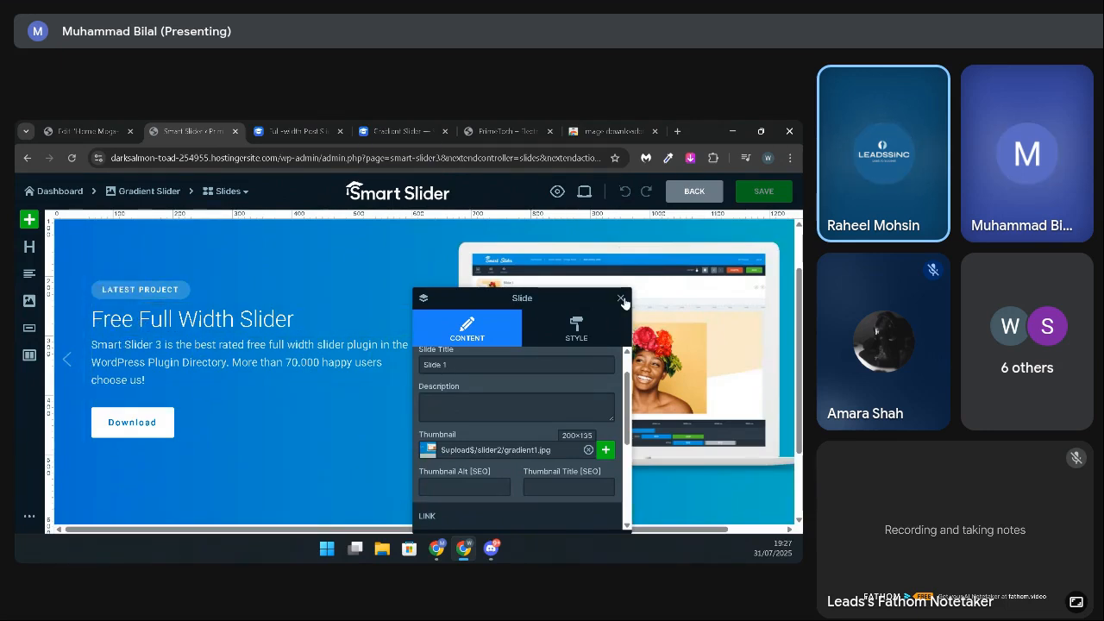
Step: Open the settings of the "Free Full Width Slider" heading, move their window off the text, and select the slide's Content layer
click(123, 315)
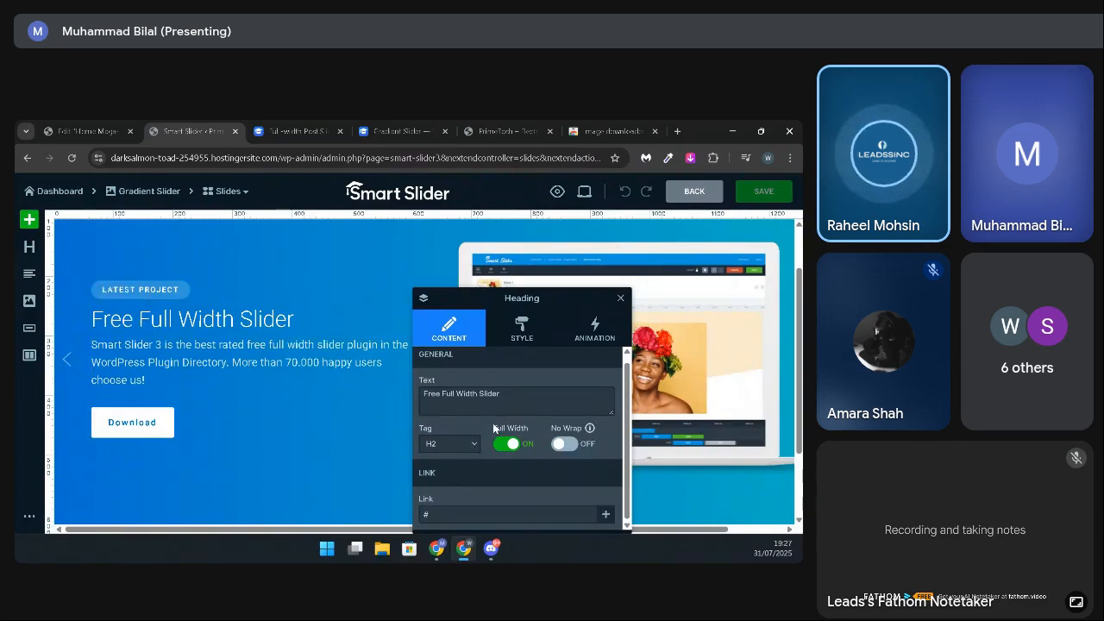
scroll(493, 427, up, 1)
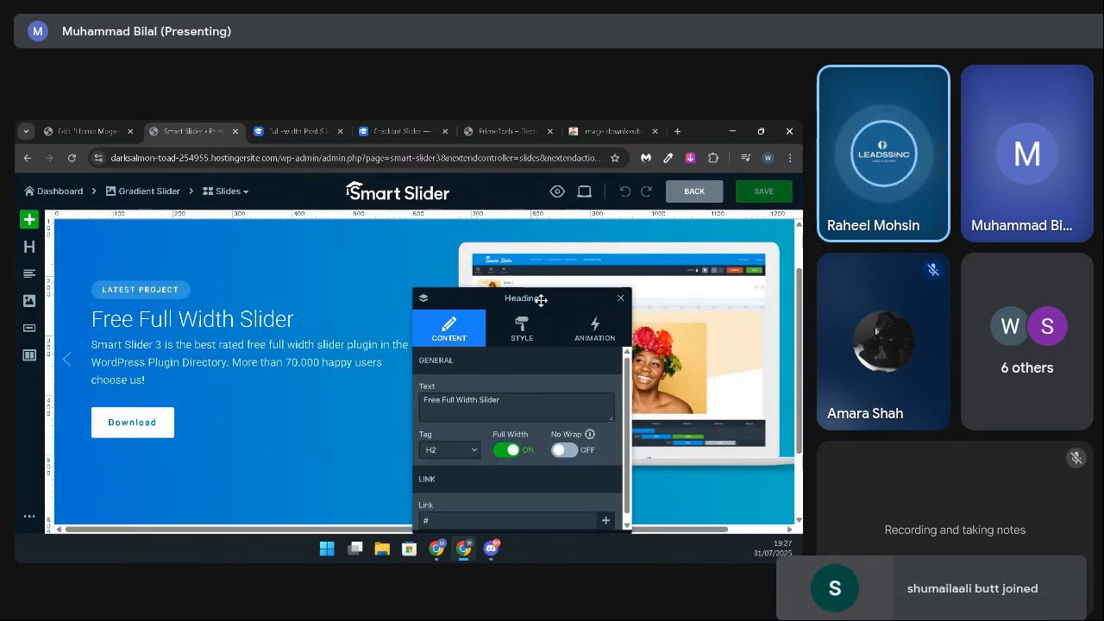
drag(527, 299, 253, 251)
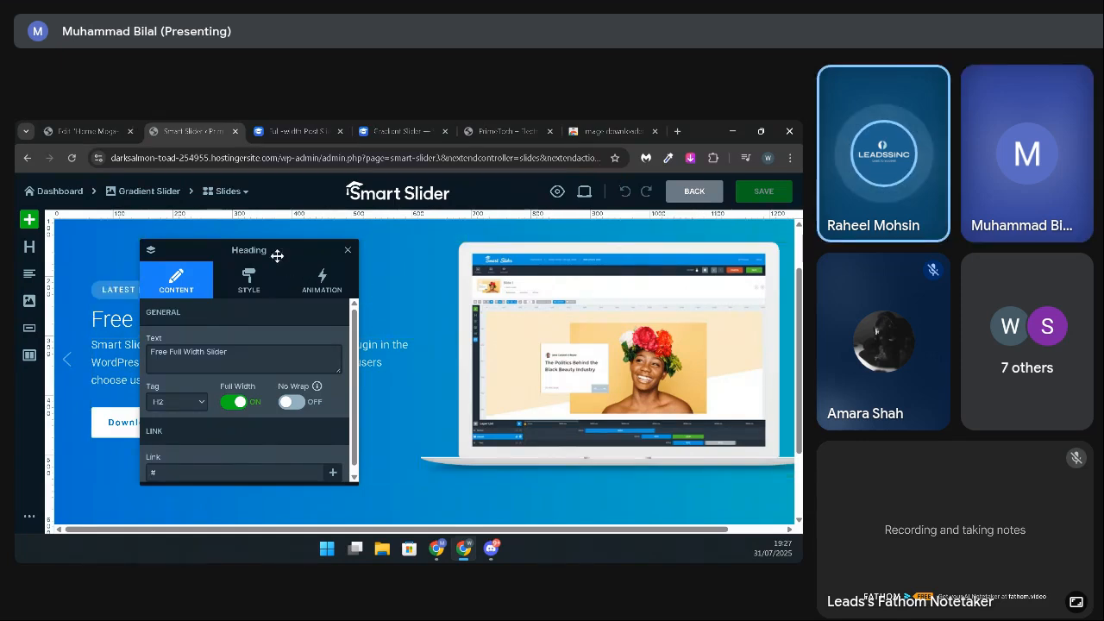
drag(276, 253, 617, 270)
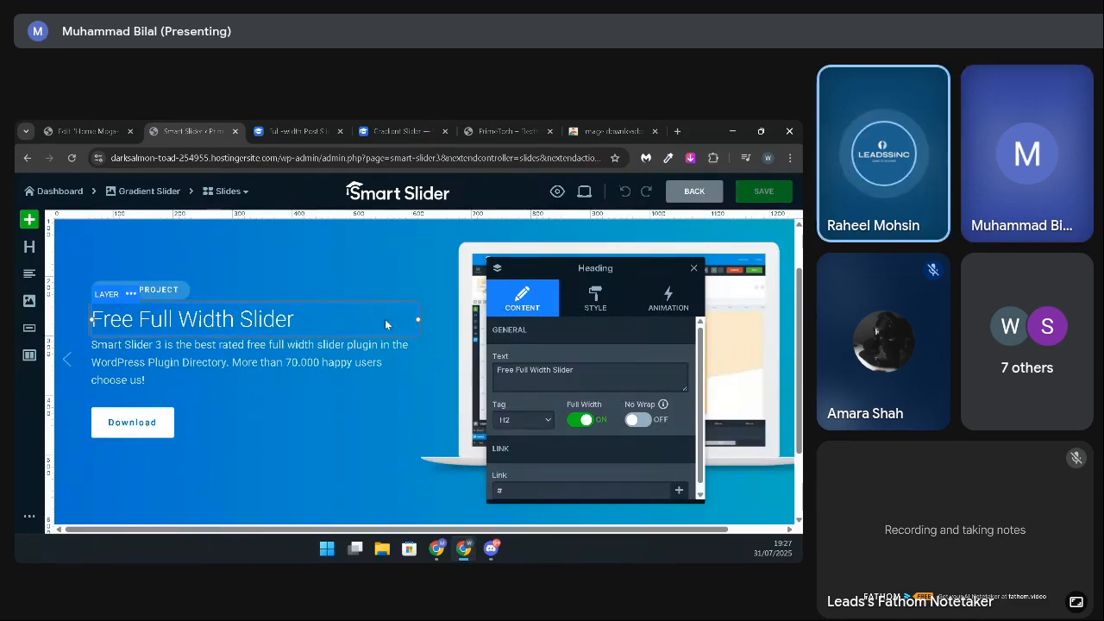
click(423, 236)
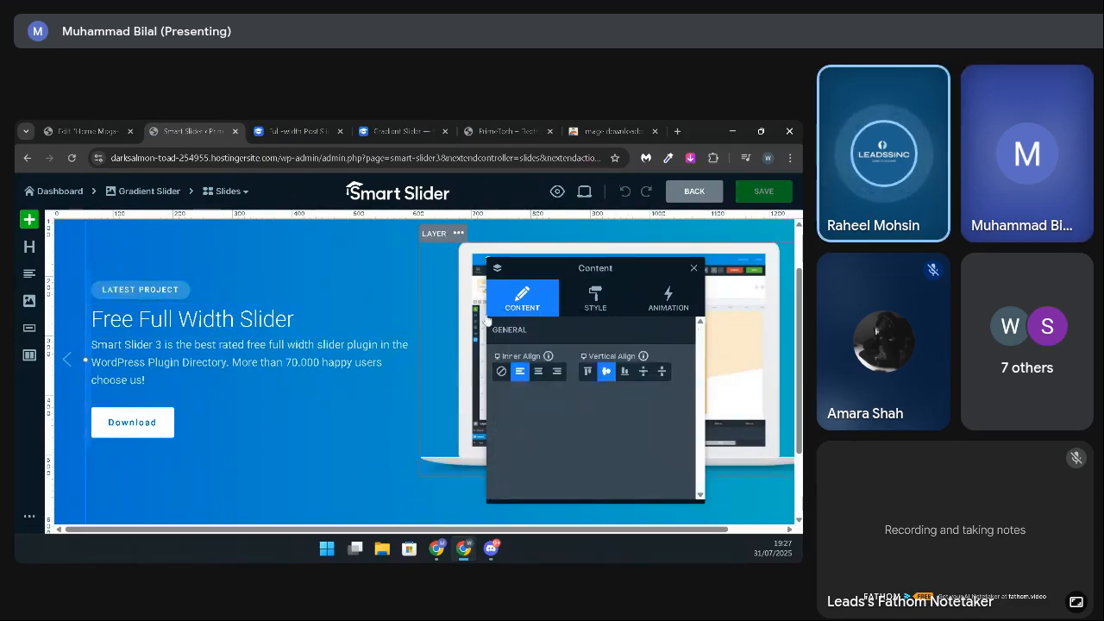
Step: Review the settings of the "Free Full Width Slider" heading and the alignment options of the slide's Content layer
click(226, 321)
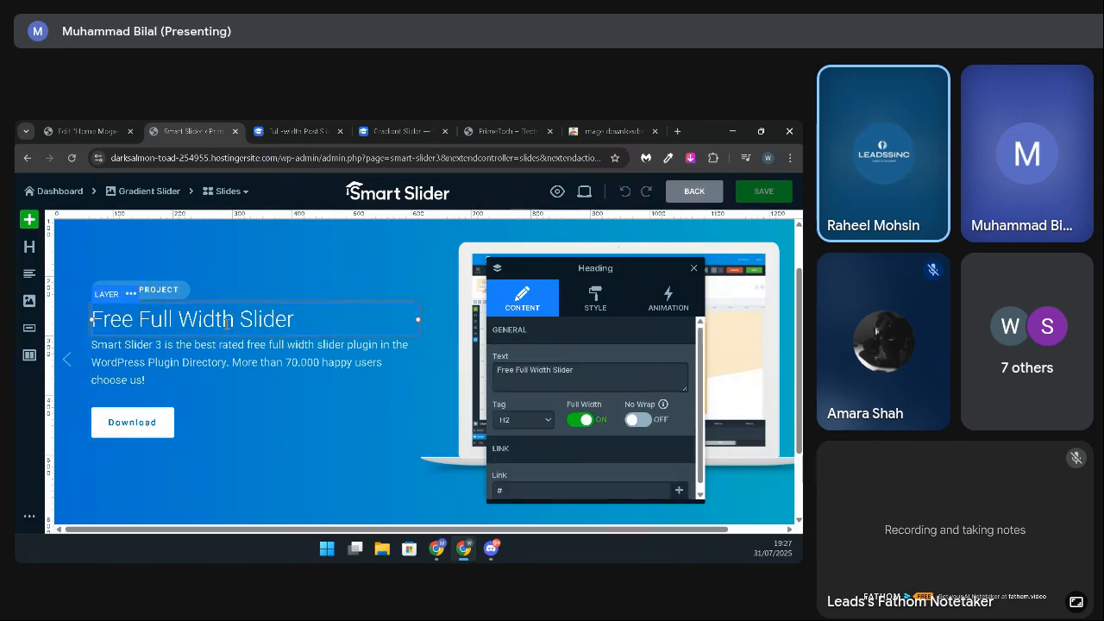
click(607, 301)
click(514, 309)
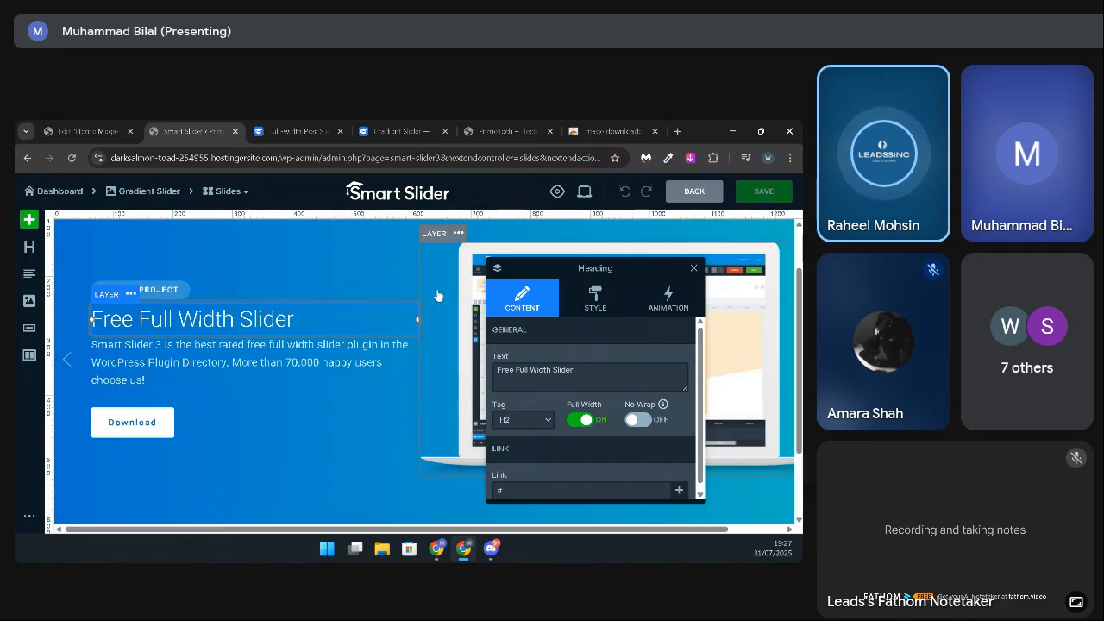
click(424, 229)
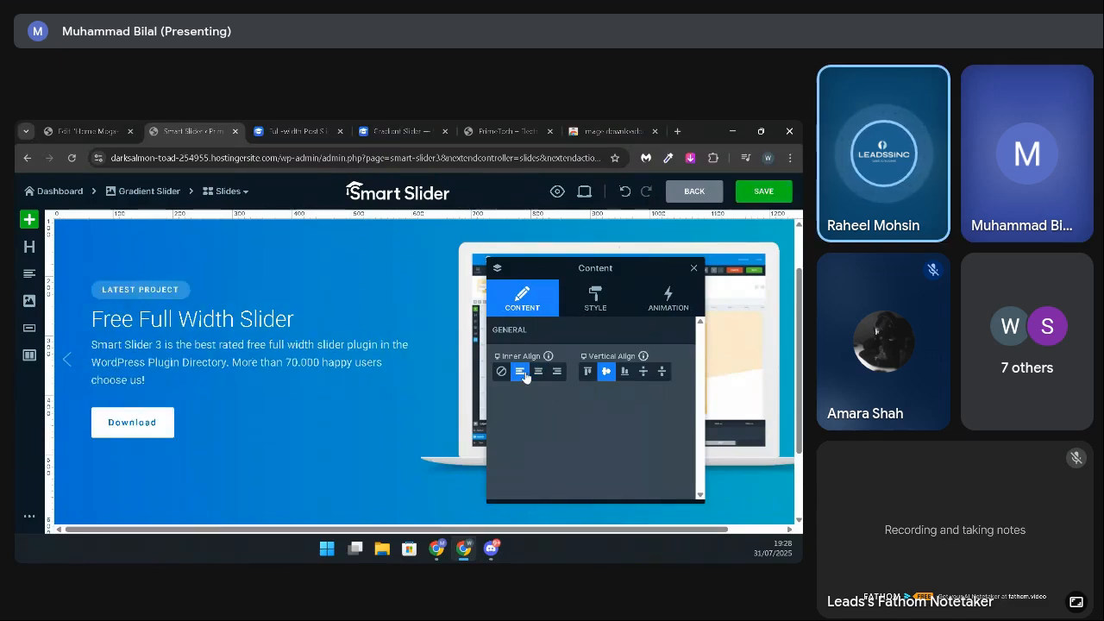
Step: Open the slide's background style settings and check the available gradient directions
click(70, 519)
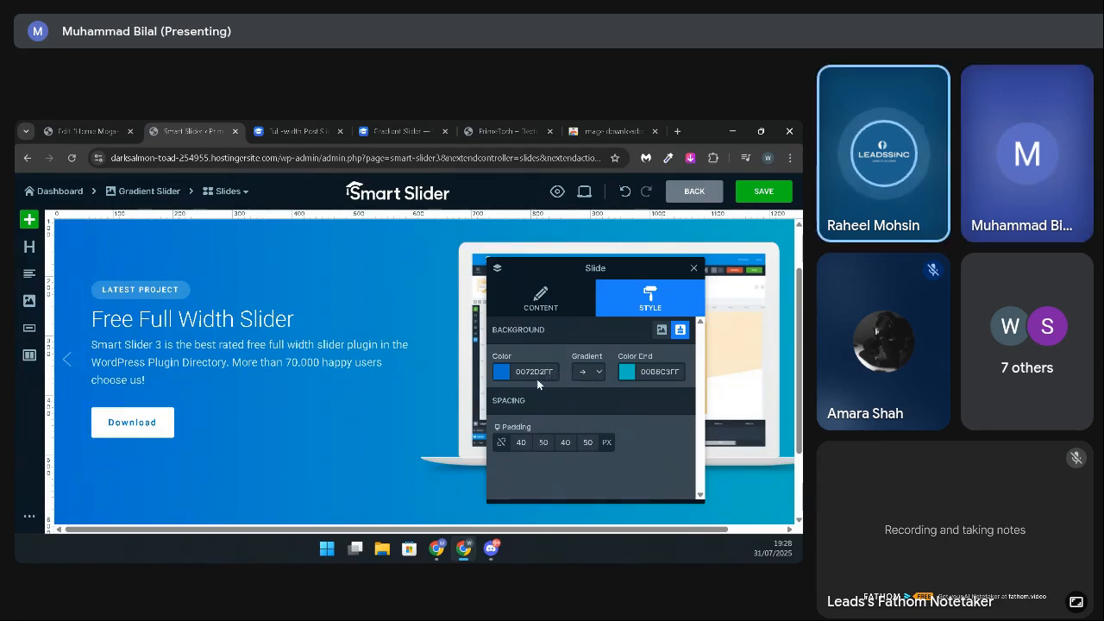
click(598, 374)
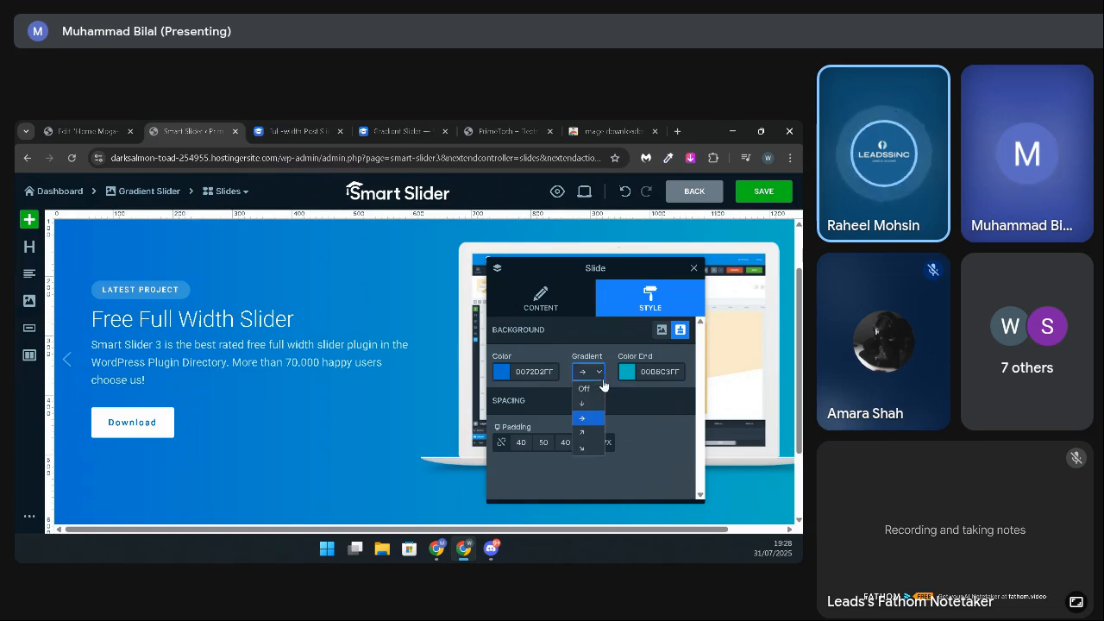
click(603, 376)
click(601, 376)
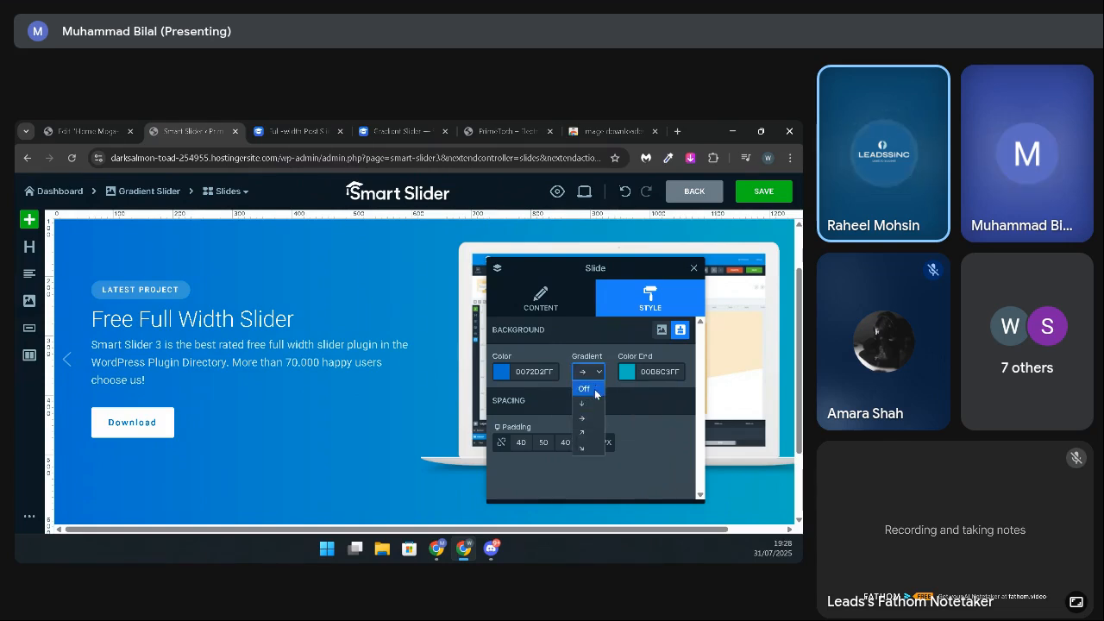
click(599, 376)
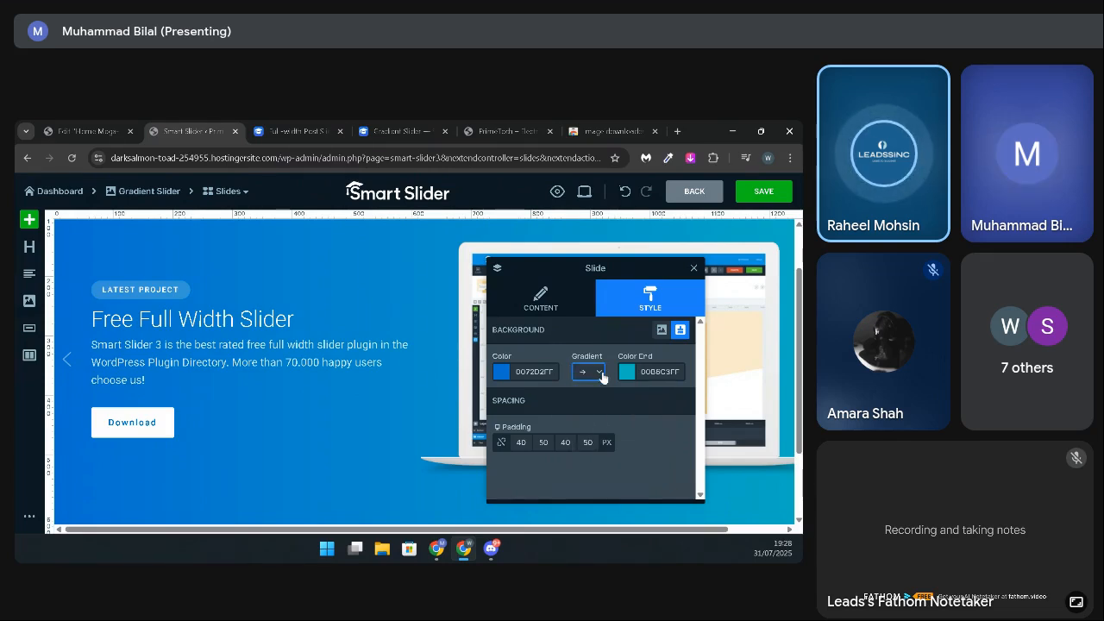
Step: Set the slide's background image to ps-top-image-bg-opt.jpg from the media library
click(661, 330)
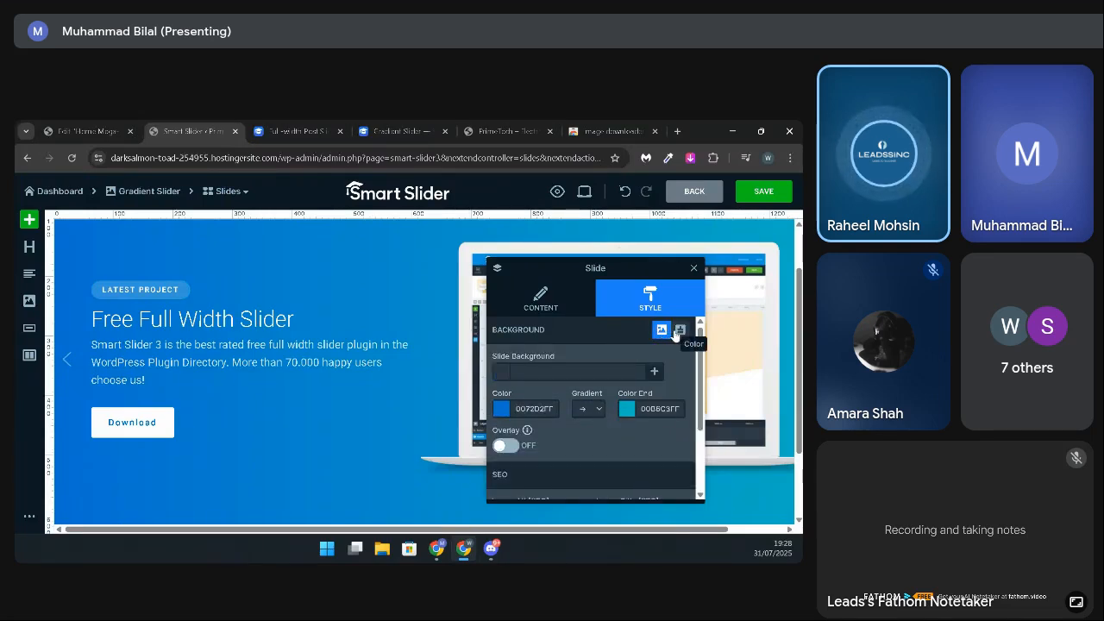
click(657, 372)
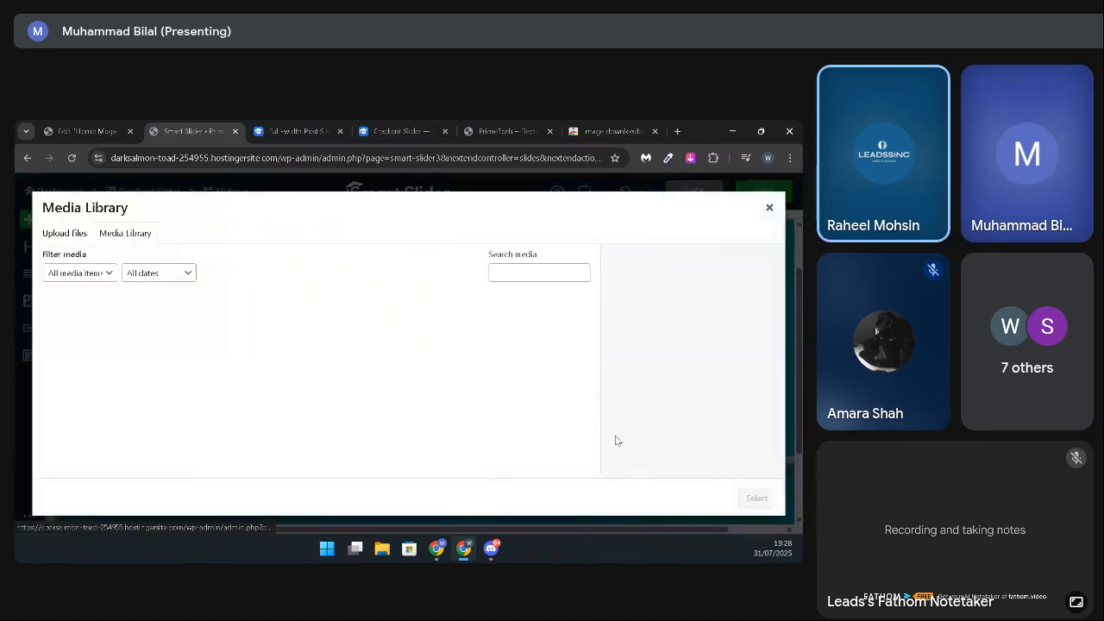
click(62, 232)
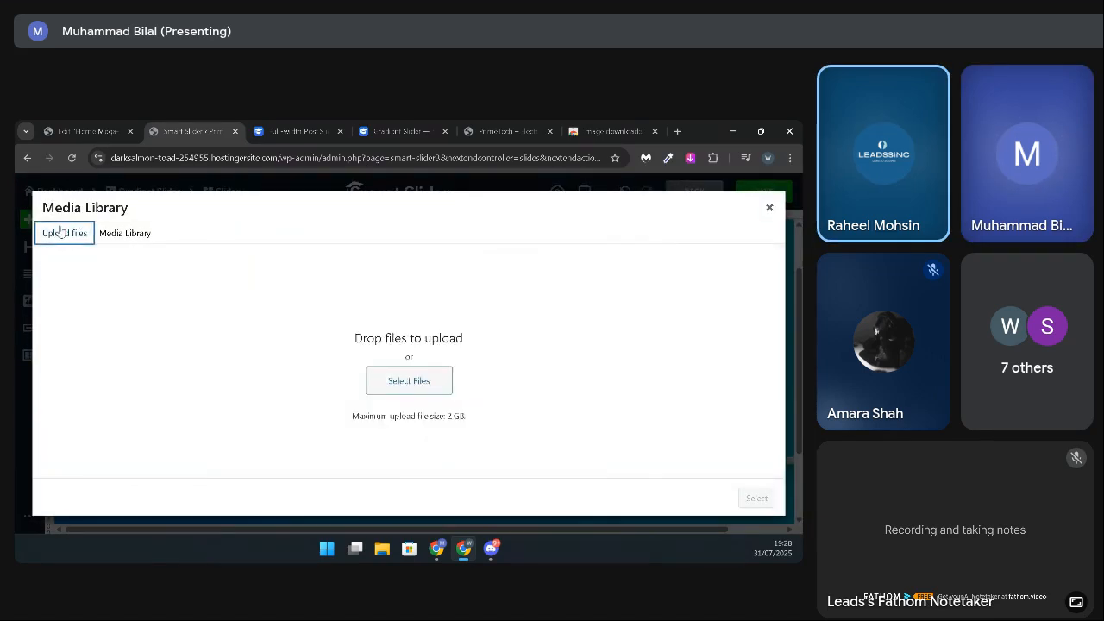
click(135, 245)
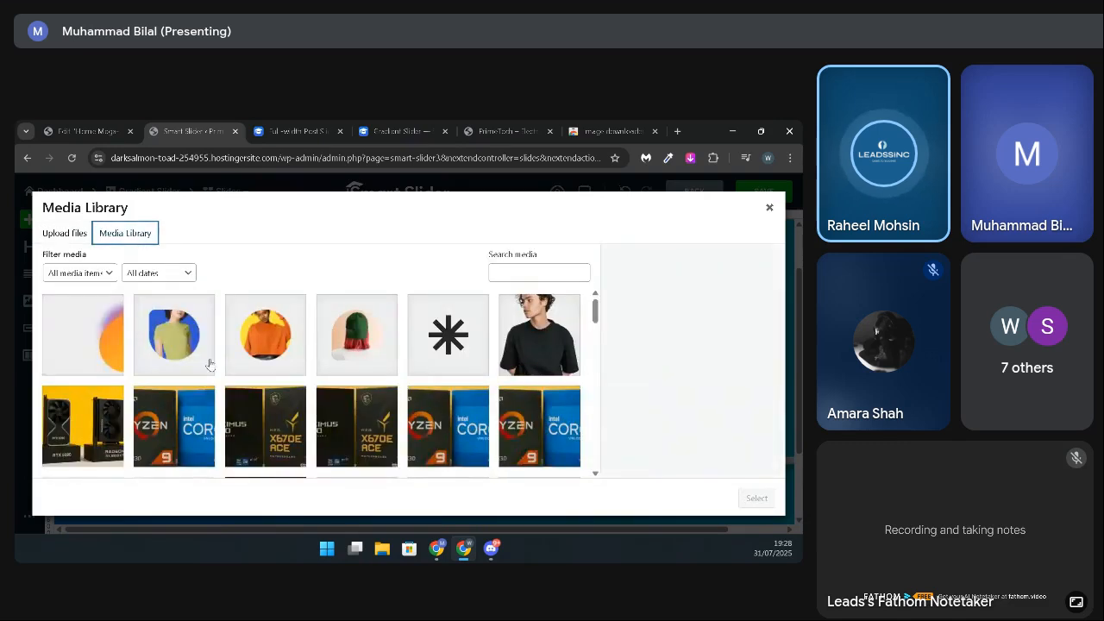
scroll(219, 380, down, 1)
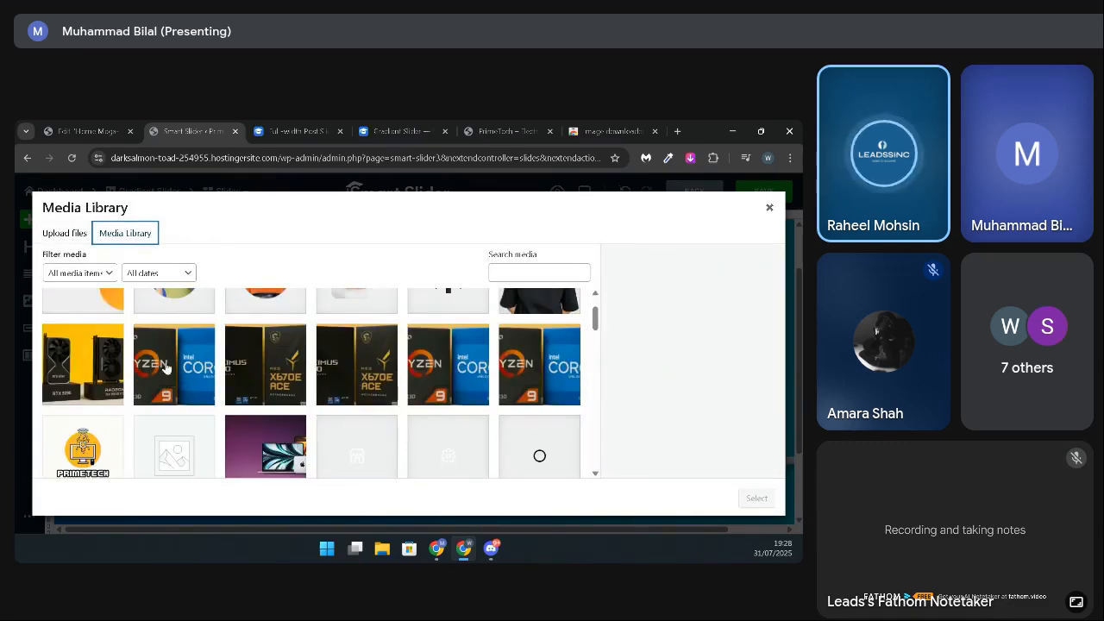
scroll(165, 367, up, 1)
scroll(166, 368, down, 1)
scroll(123, 367, up, 1)
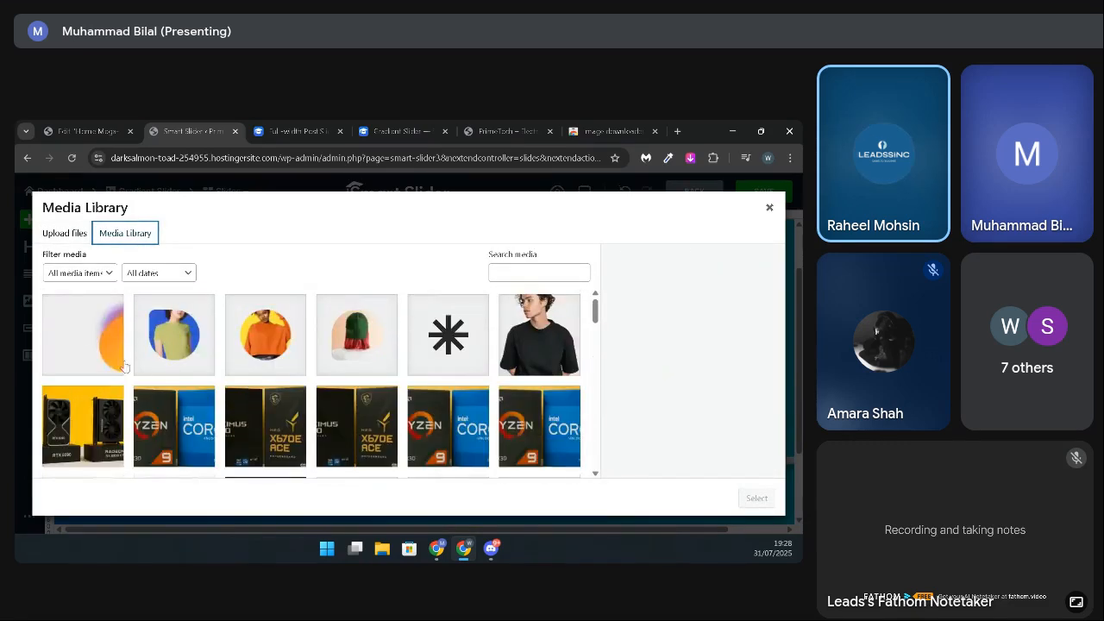
click(94, 338)
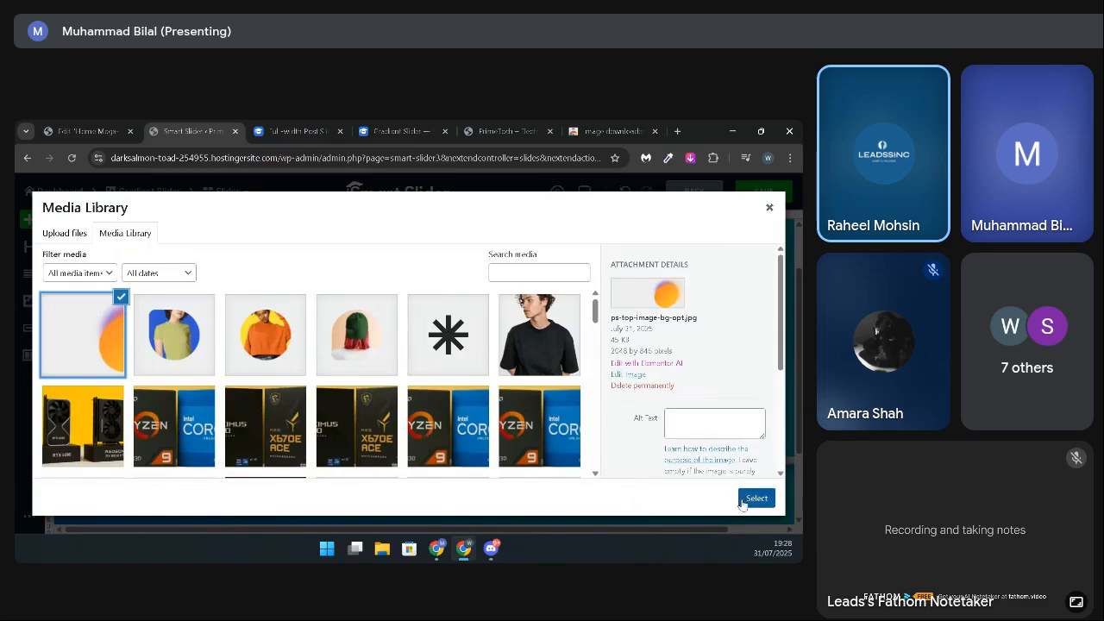
click(755, 499)
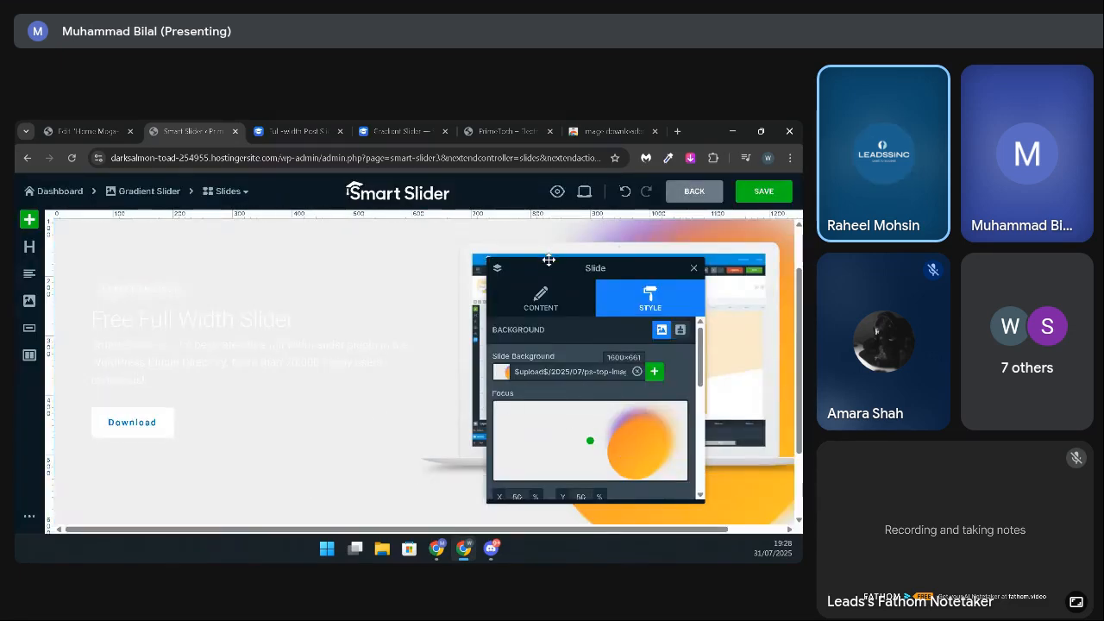
Step: Change the text colour of the "Free Full Width Slider" heading to black
mouse_move(549, 259)
mouse_down()
mouse_move(552, 274)
mouse_move(161, 281)
mouse_move(592, 281)
mouse_move(539, 270)
mouse_up()
click(183, 321)
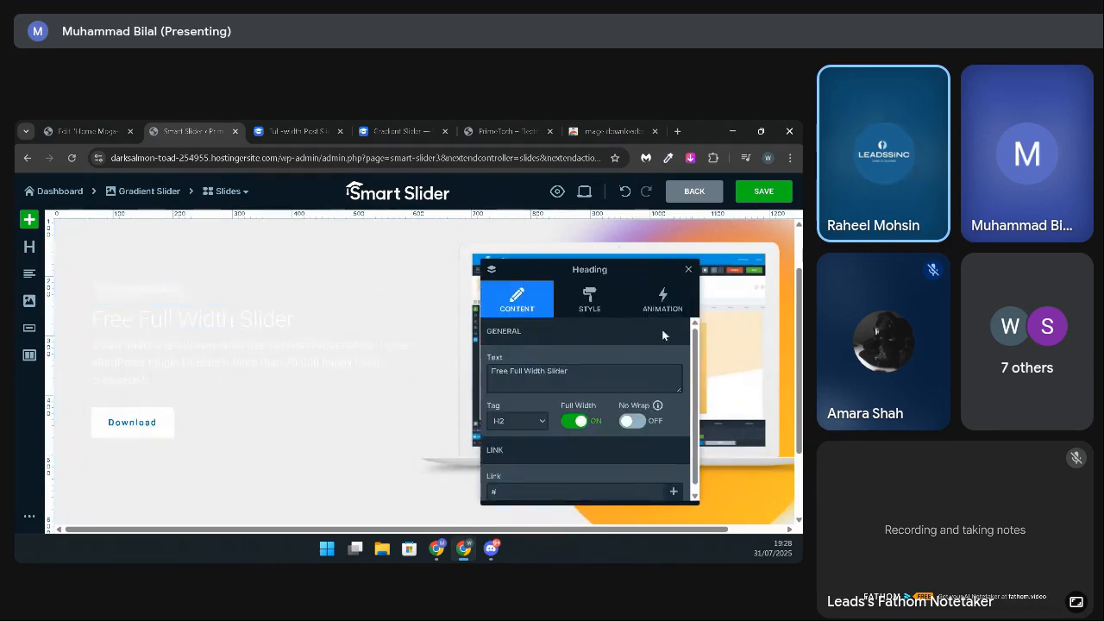
click(588, 301)
scroll(621, 411, down, 1)
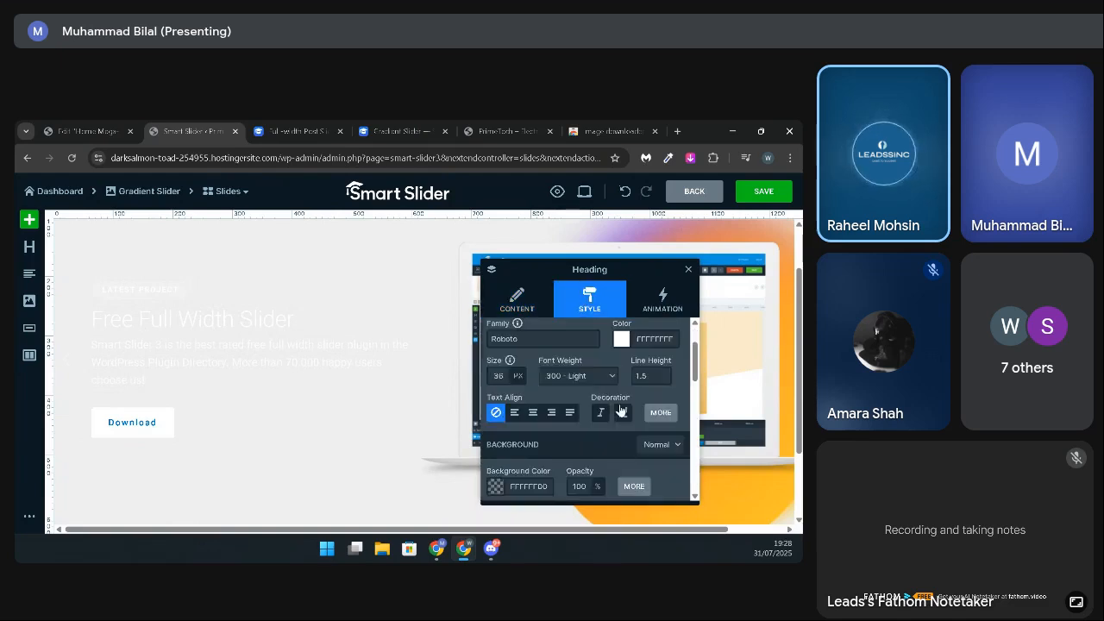
click(624, 340)
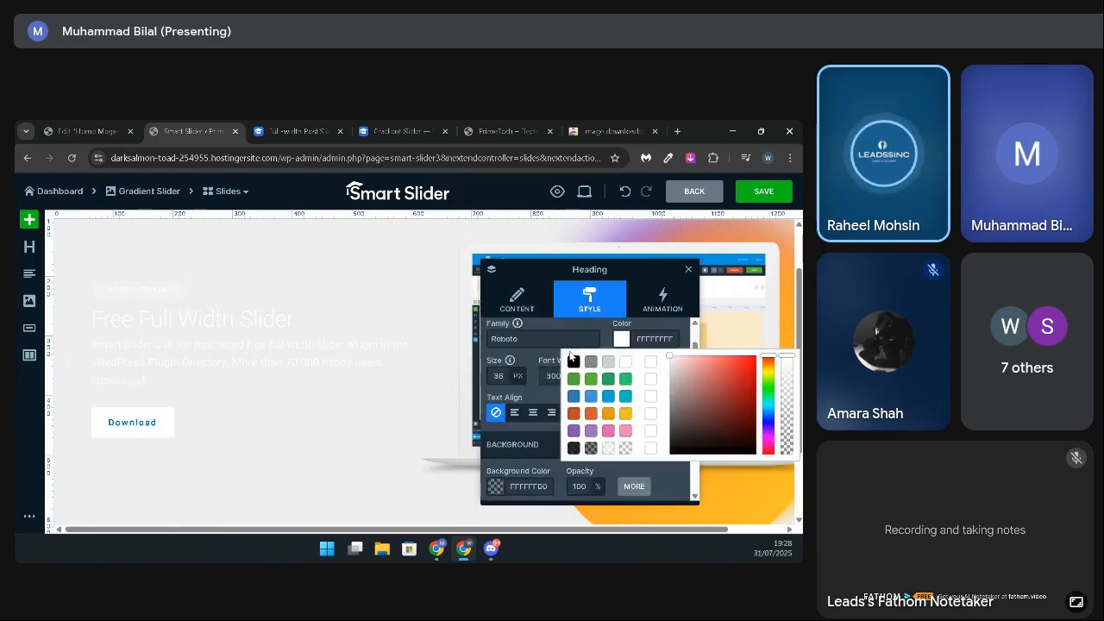
click(574, 362)
Step: Change the text colour of the description paragraph below the heading to black
click(189, 354)
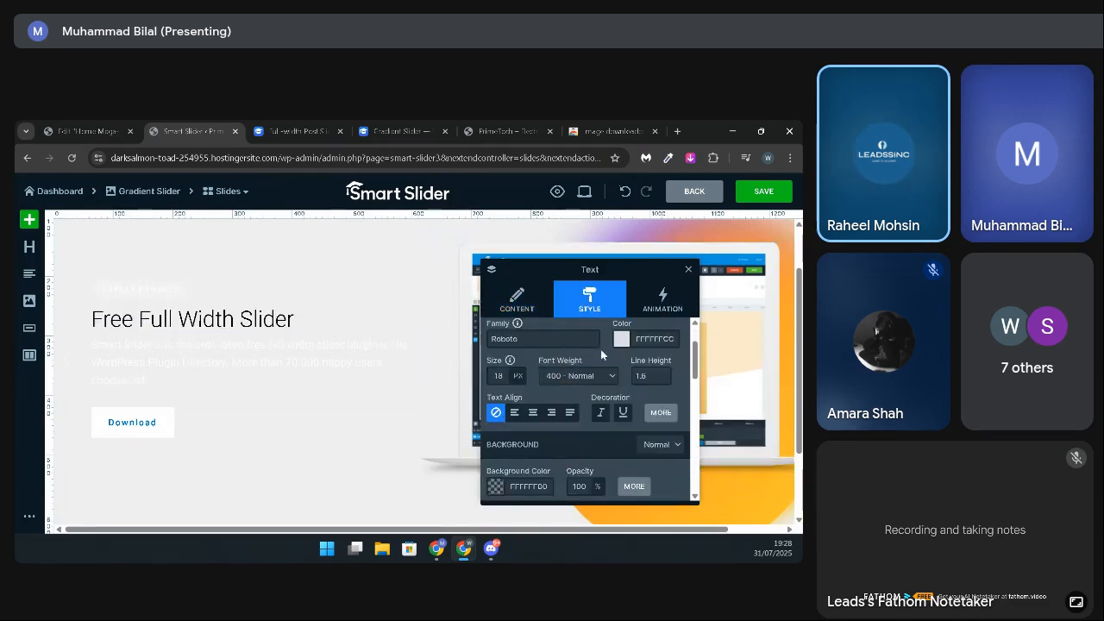
click(621, 339)
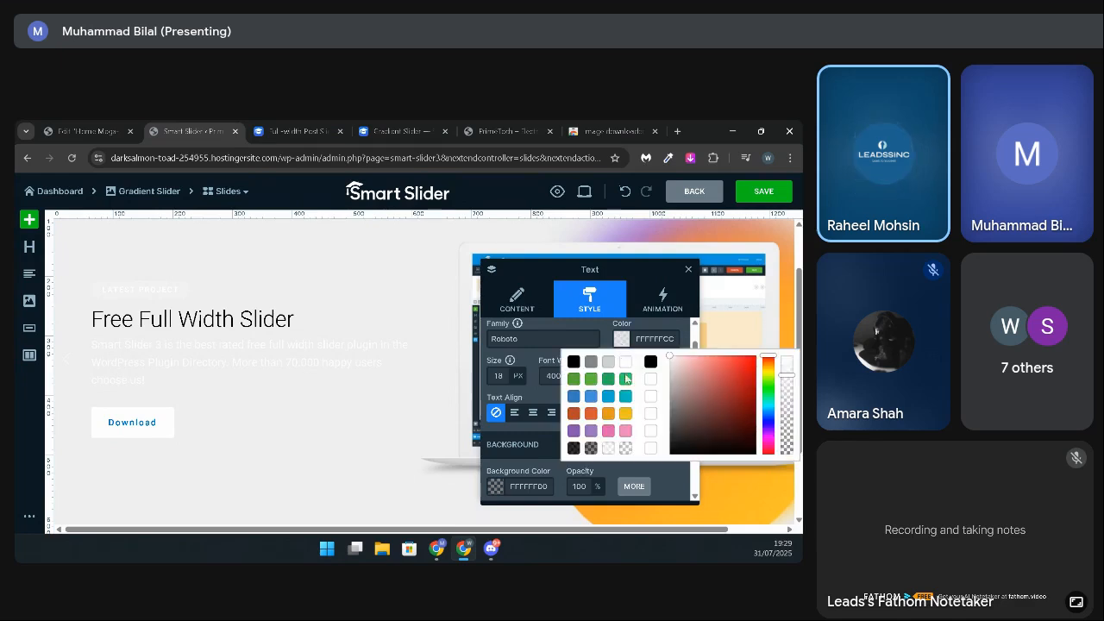
click(580, 361)
click(182, 270)
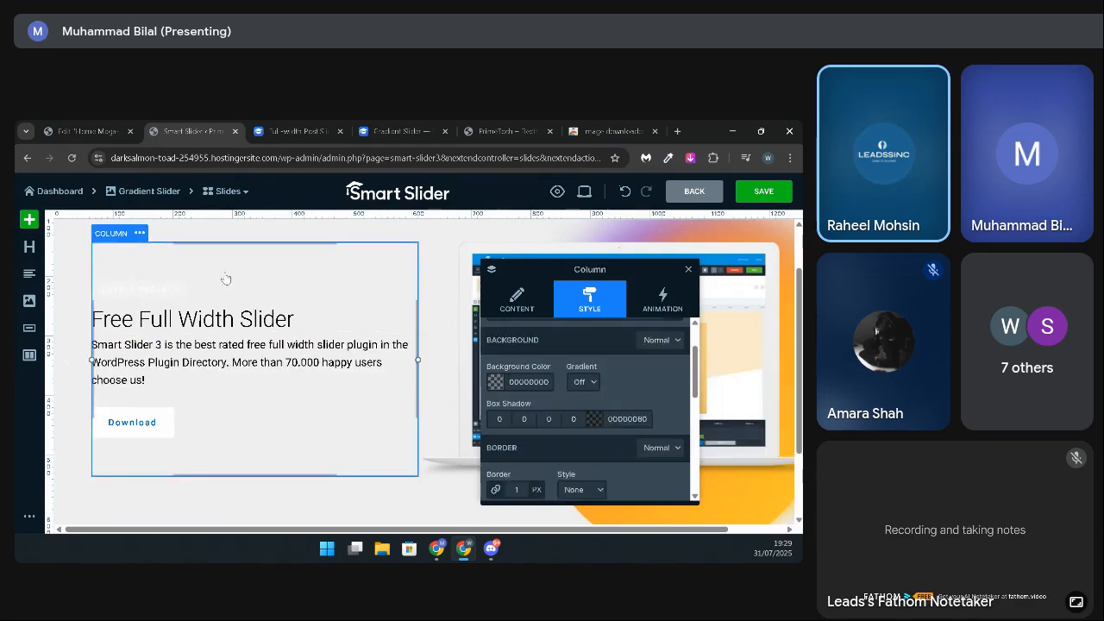
Step: Open the Download button's settings and check its animation and style options
click(145, 423)
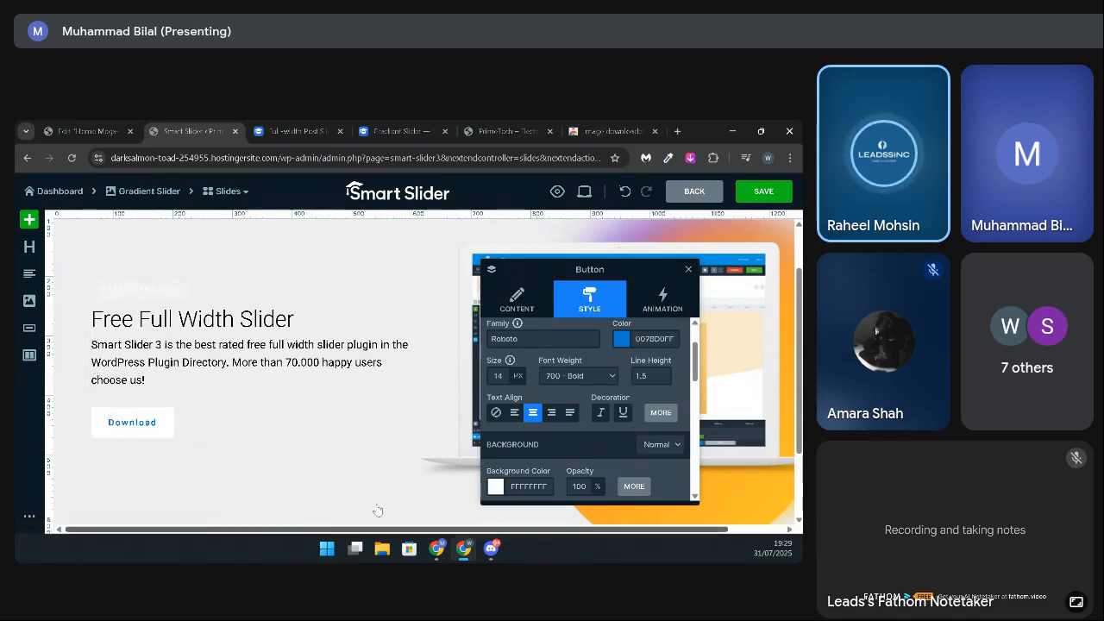
click(664, 299)
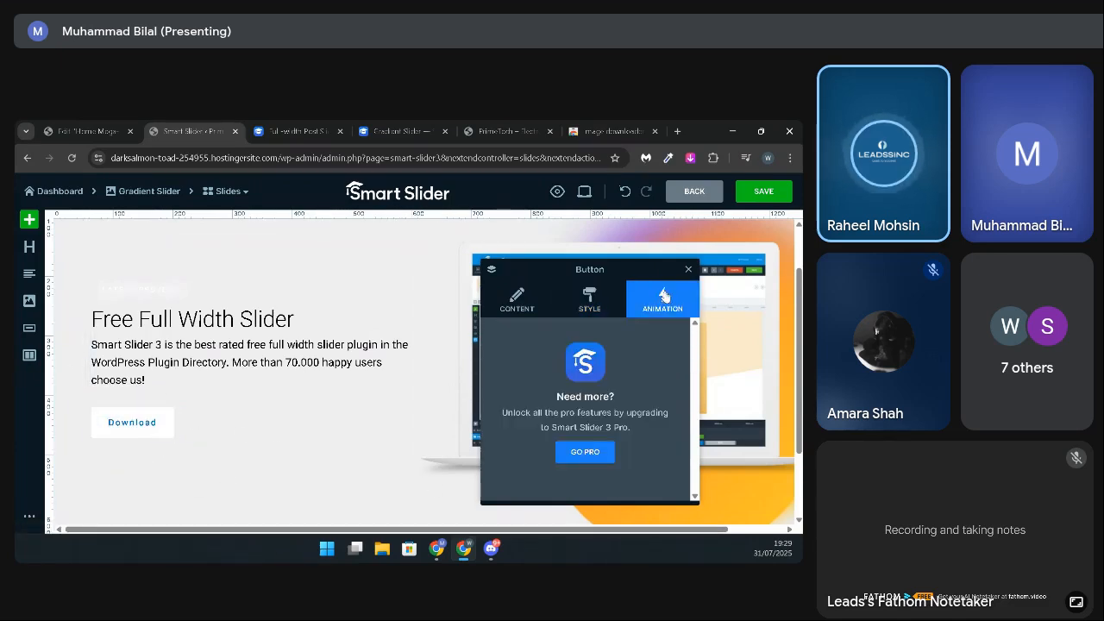
click(618, 304)
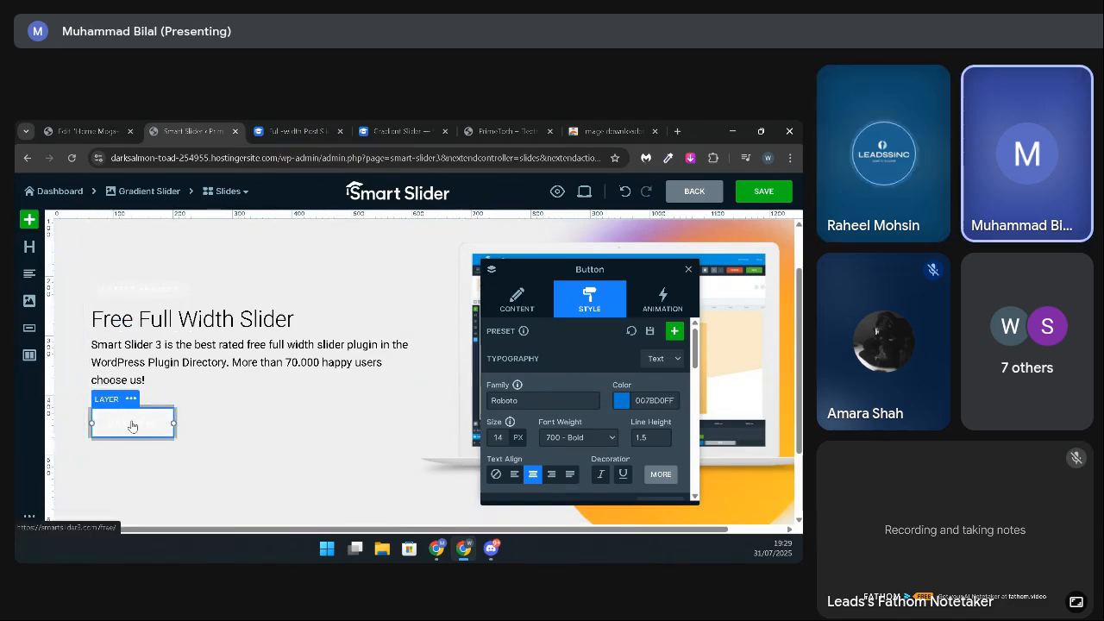
click(661, 296)
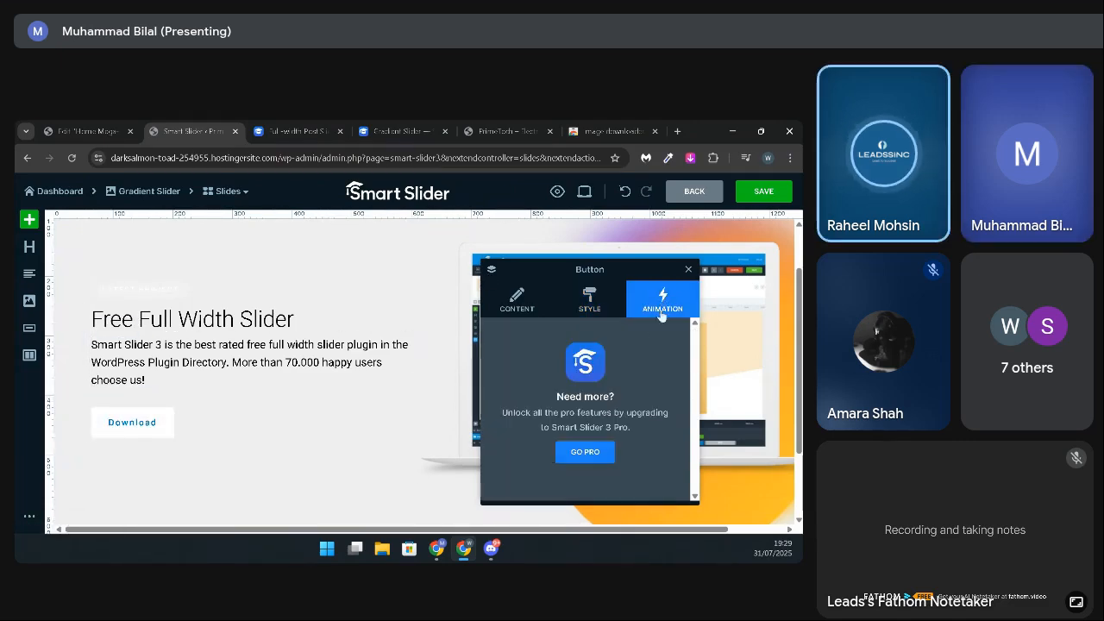
click(620, 299)
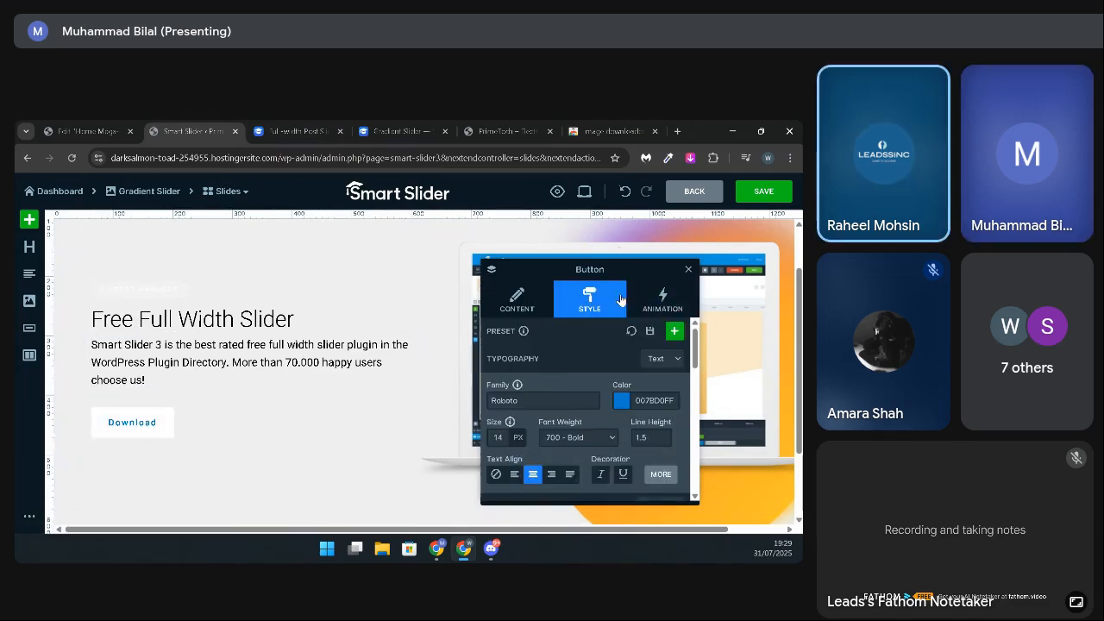
Step: Try black text on a blue background for the Download button
click(621, 401)
click(576, 425)
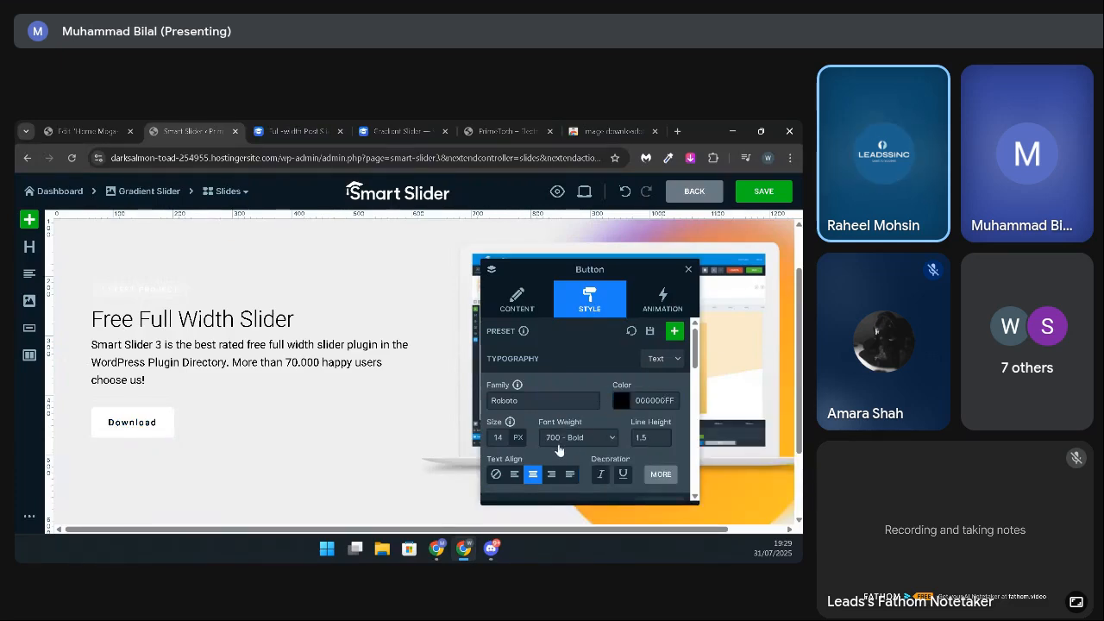
scroll(557, 449, down, 5)
click(496, 366)
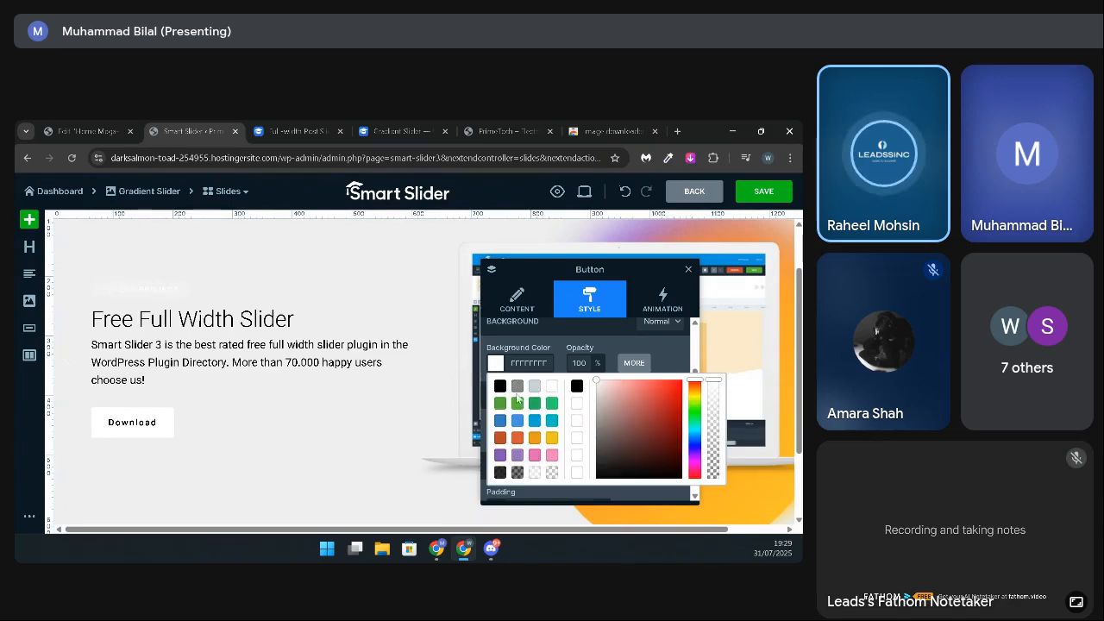
click(535, 421)
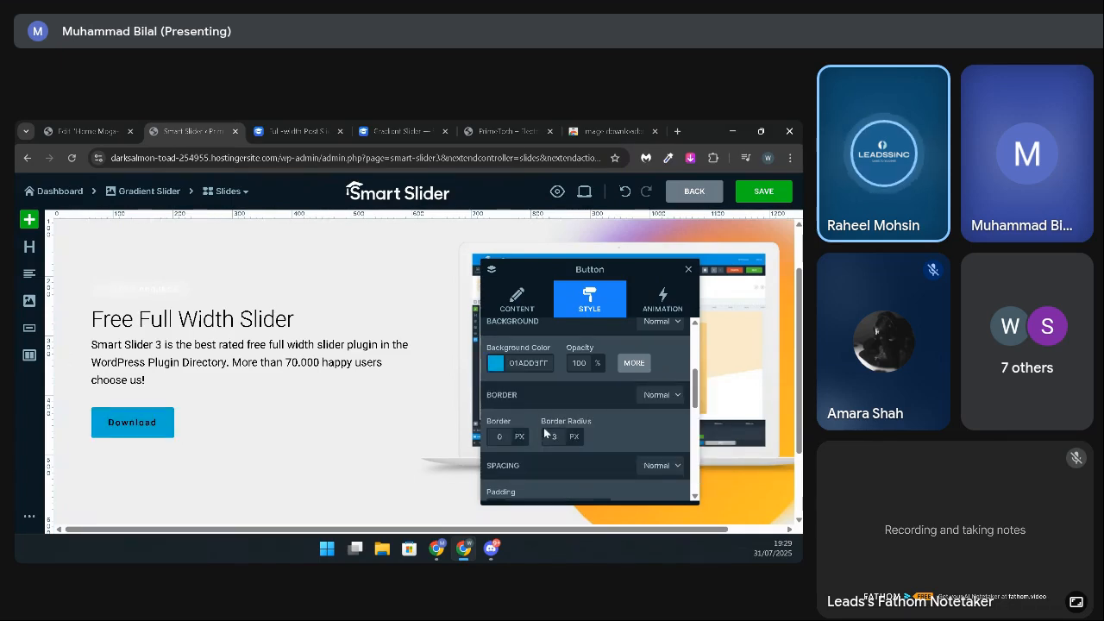
Step: Give the Download button a black background and white text
click(497, 362)
click(500, 385)
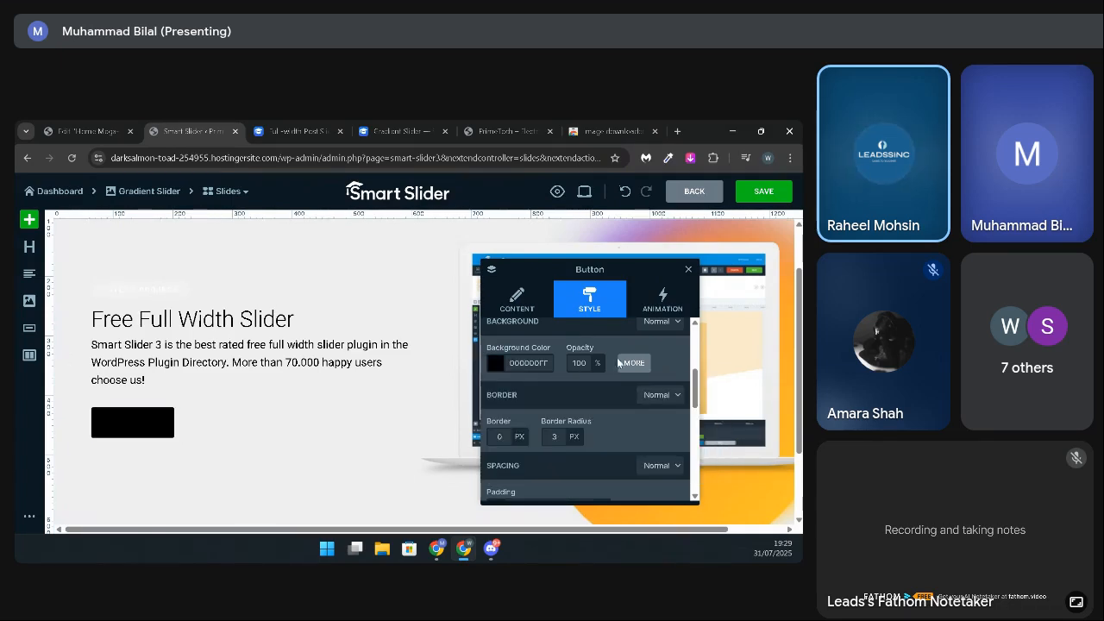
scroll(621, 378, up, 5)
click(622, 402)
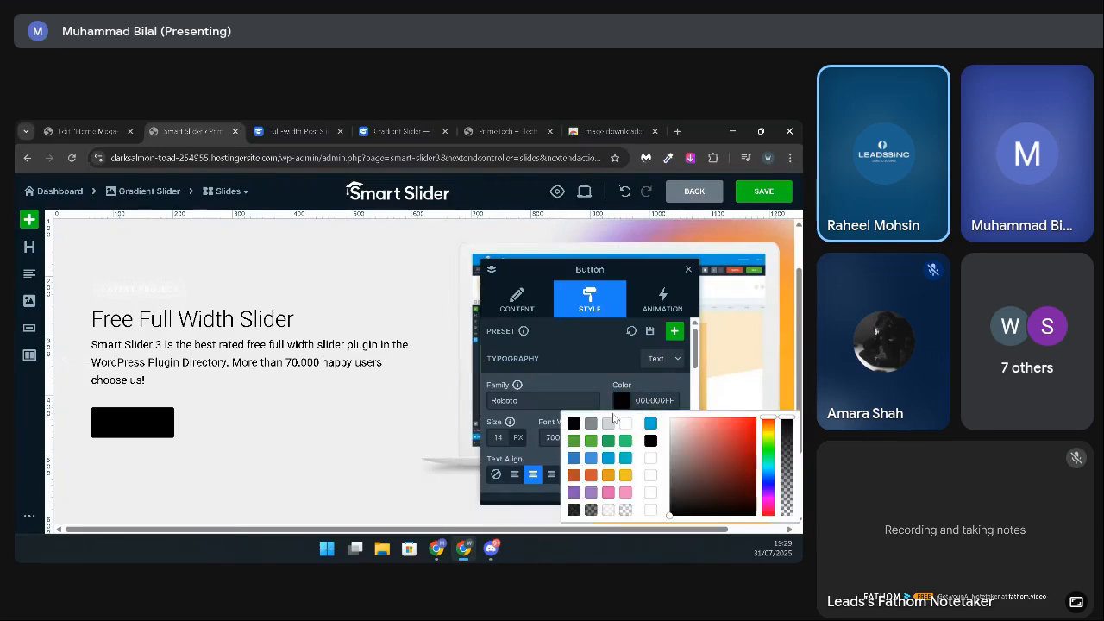
click(624, 425)
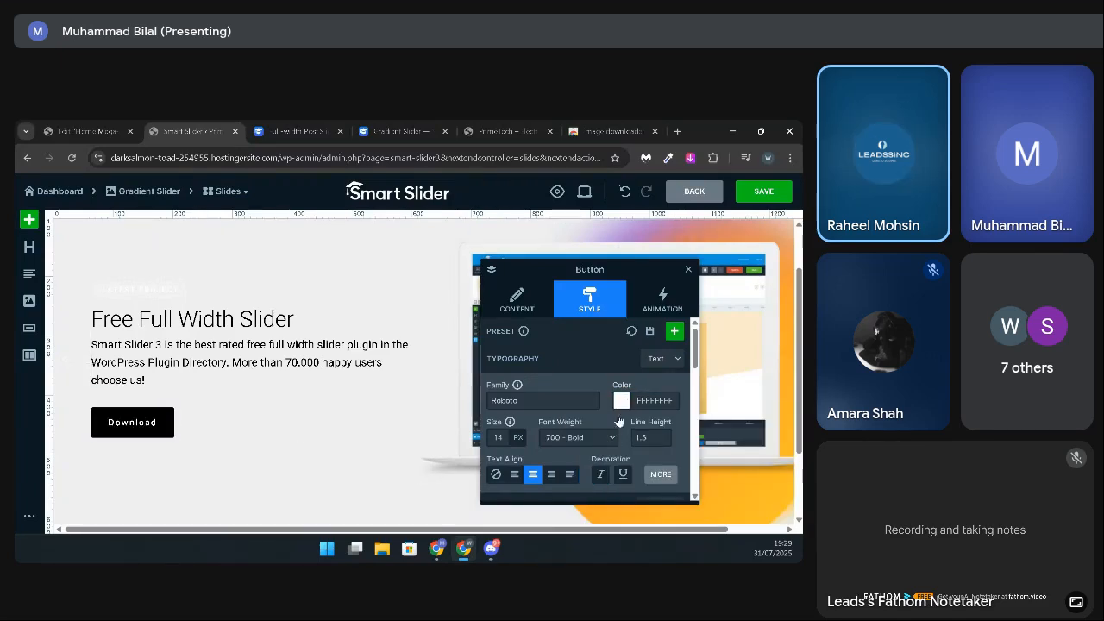
scroll(594, 454, down, 3)
scroll(593, 454, up, 3)
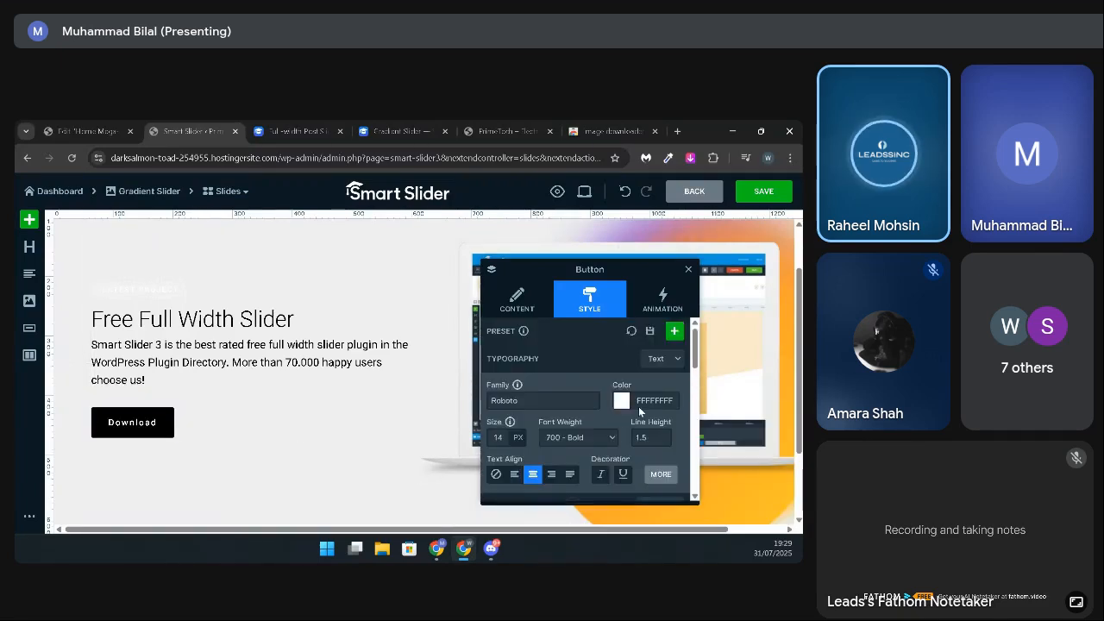
Step: Save the slide and open the style settings of the column that holds its text
click(765, 192)
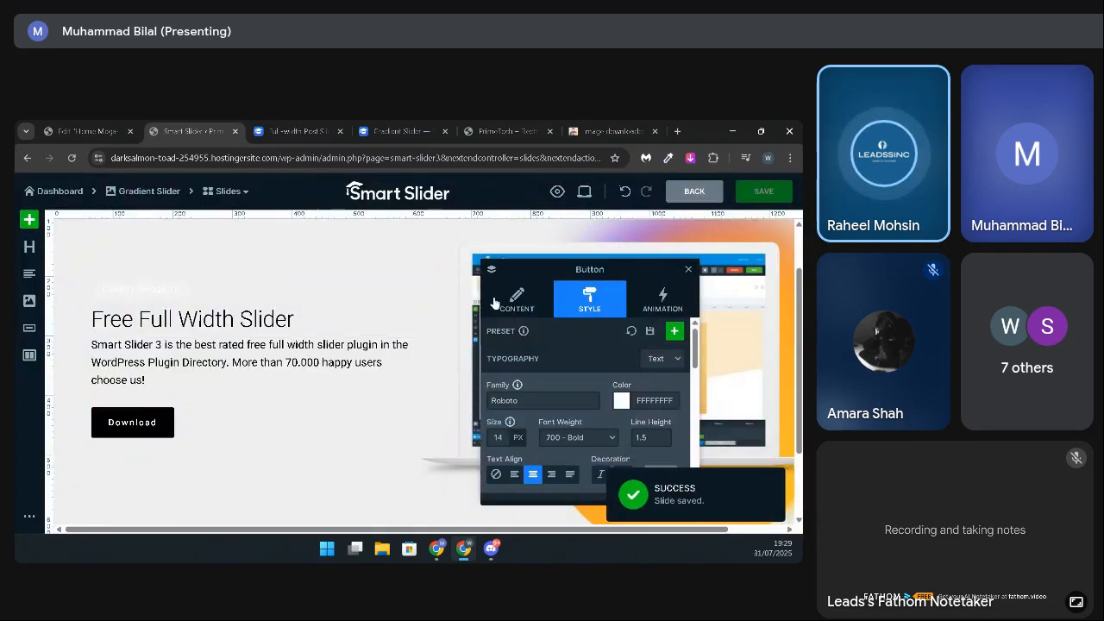
click(142, 265)
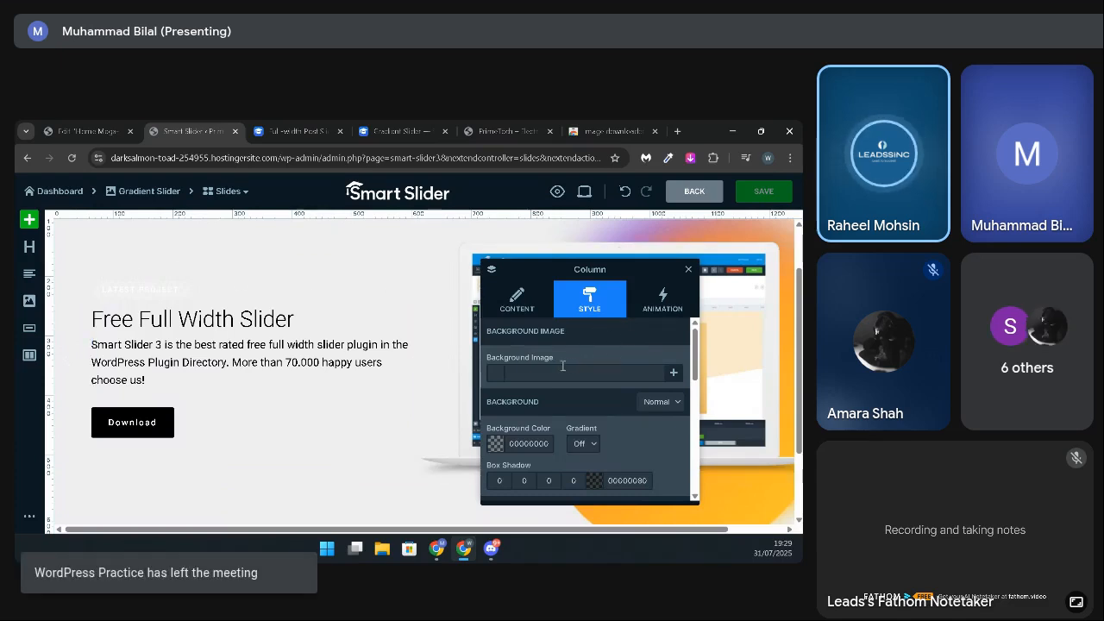
Step: Change the text colour of the slide's "LATEST PROJECT" label to black (000000FF) and save the slide
click(530, 304)
click(593, 308)
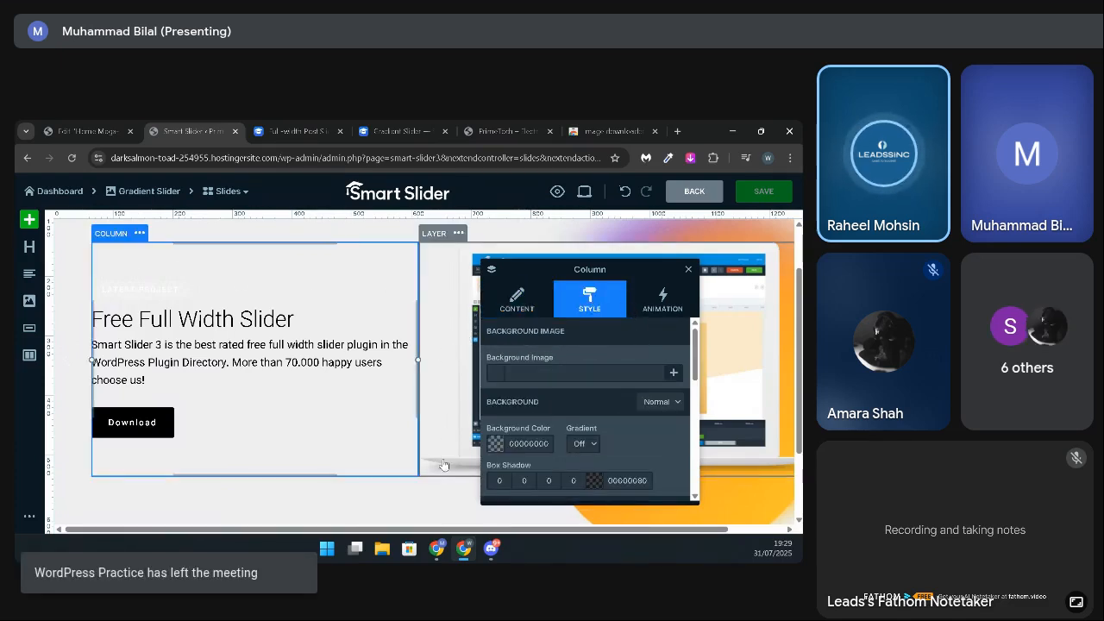
click(147, 294)
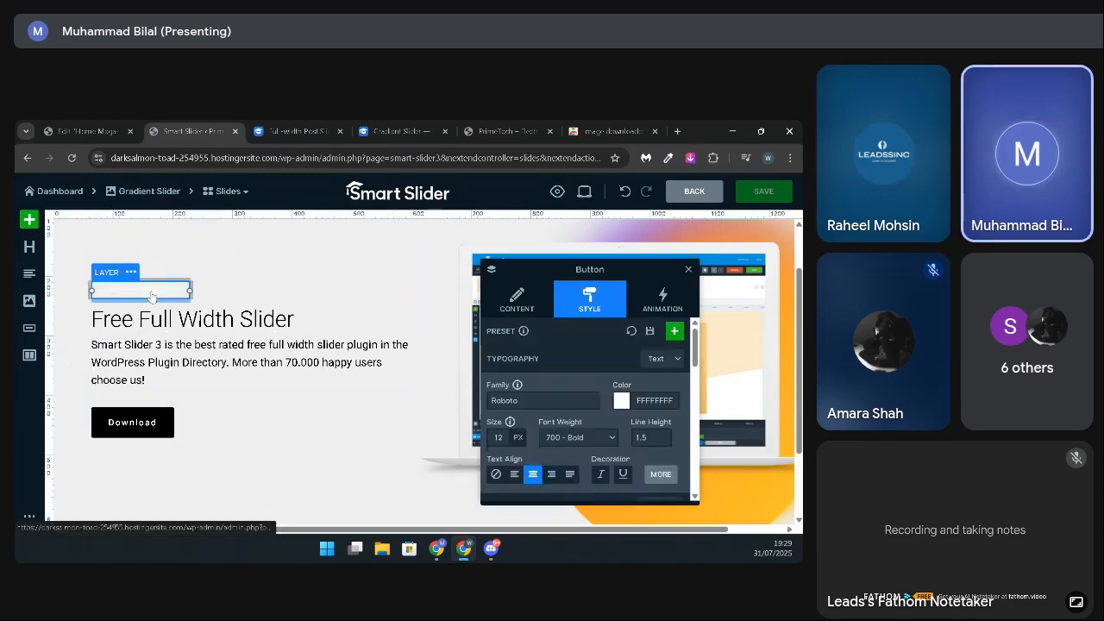
click(622, 400)
click(570, 423)
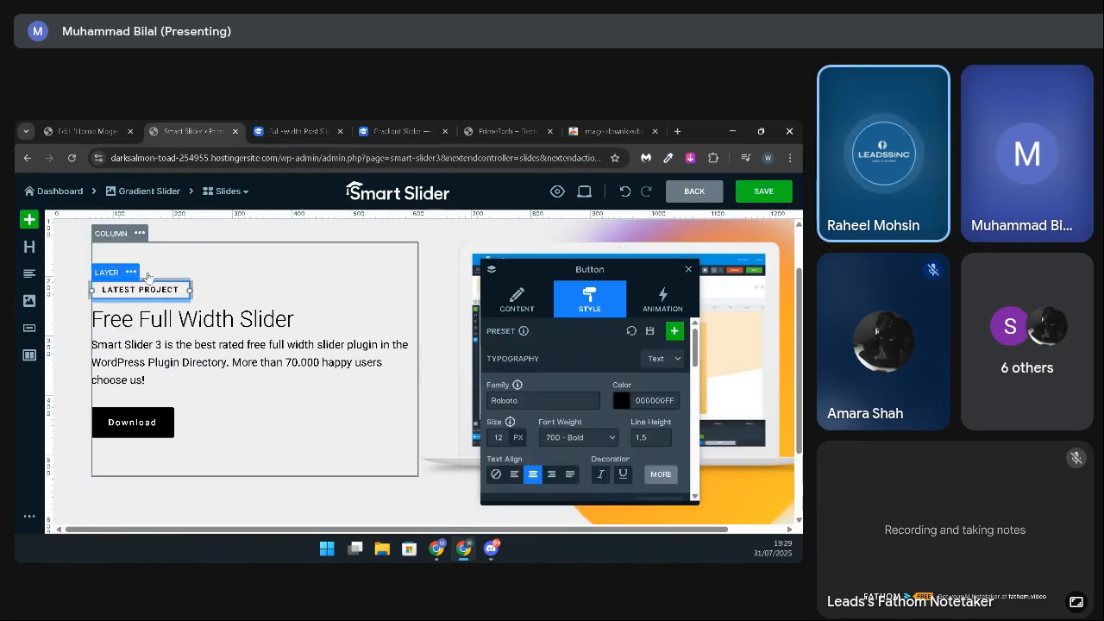
click(159, 262)
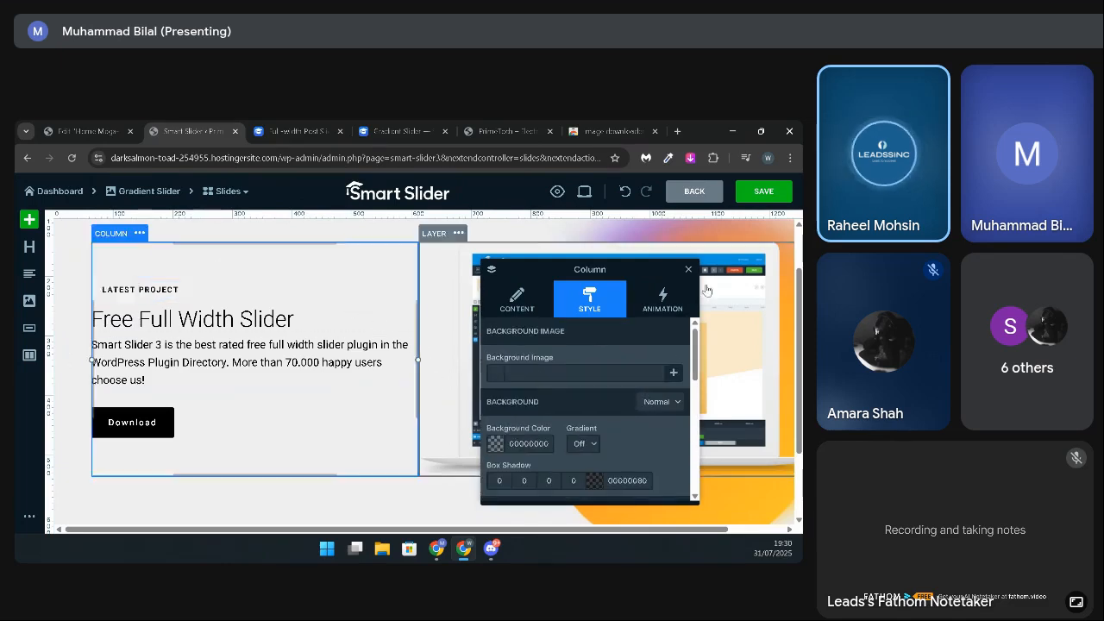
click(760, 192)
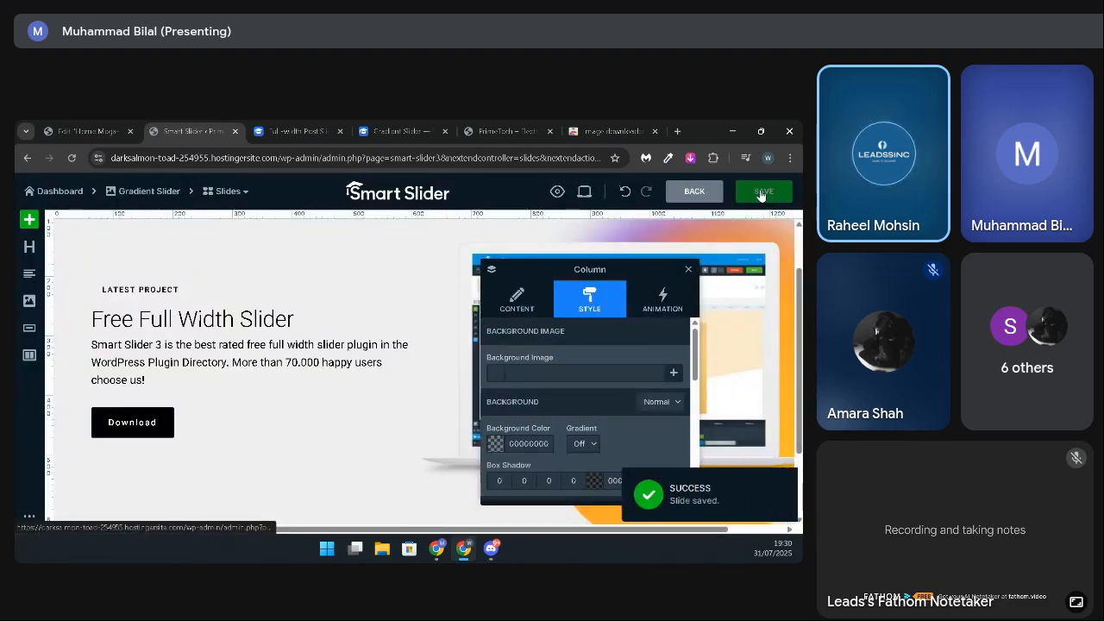
Step: Reload the live store home page, close the Imageye image list and examine the restyled "Free Full Width Slider" slide
click(499, 131)
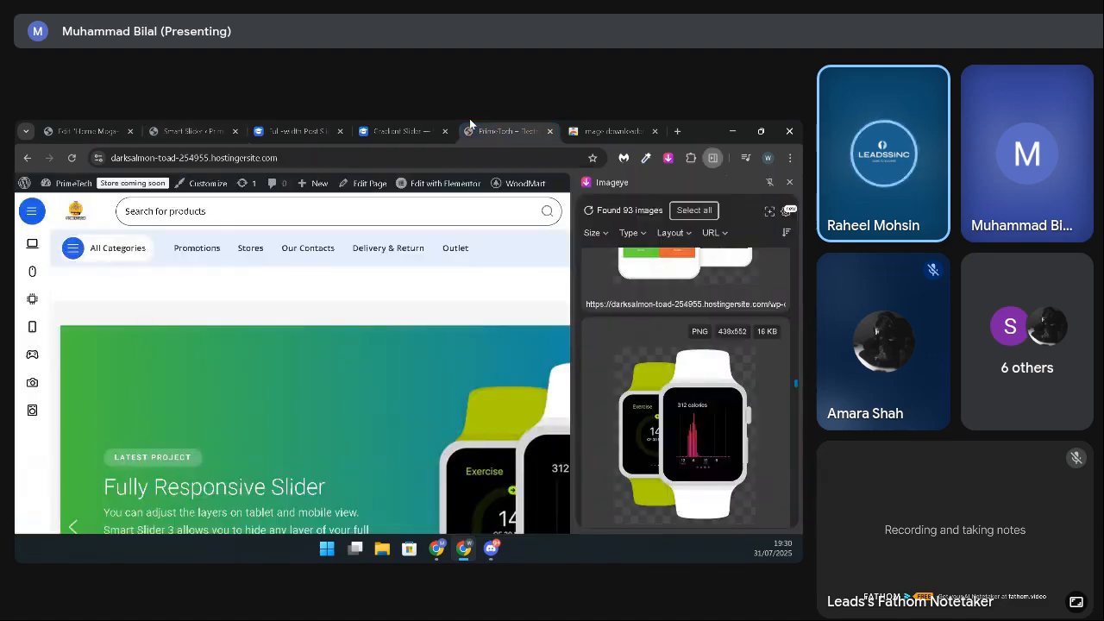
click(73, 159)
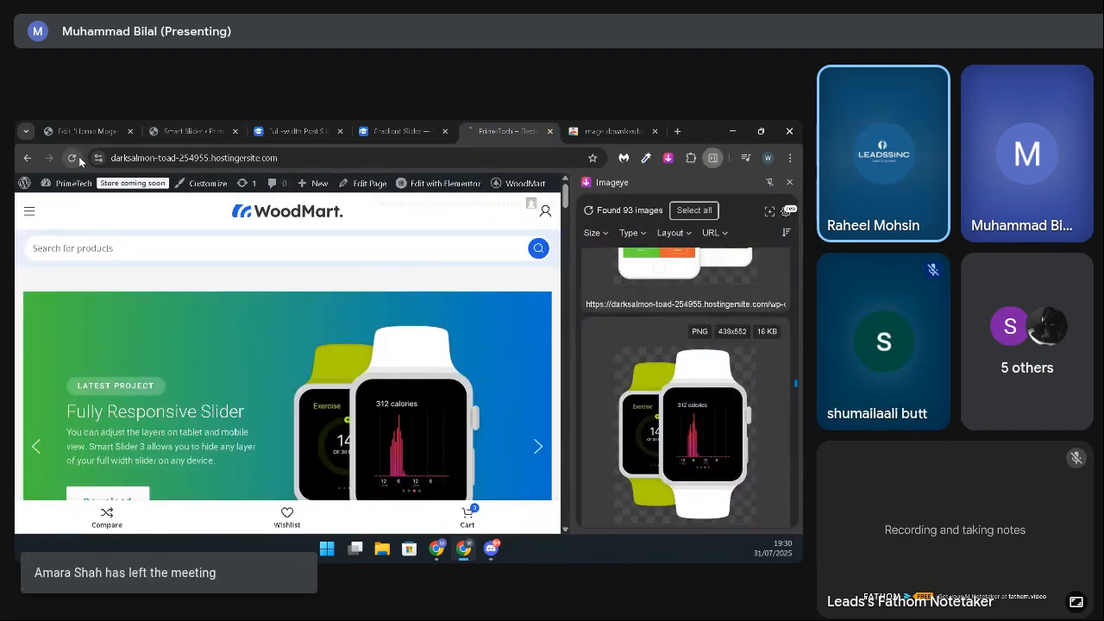
click(790, 182)
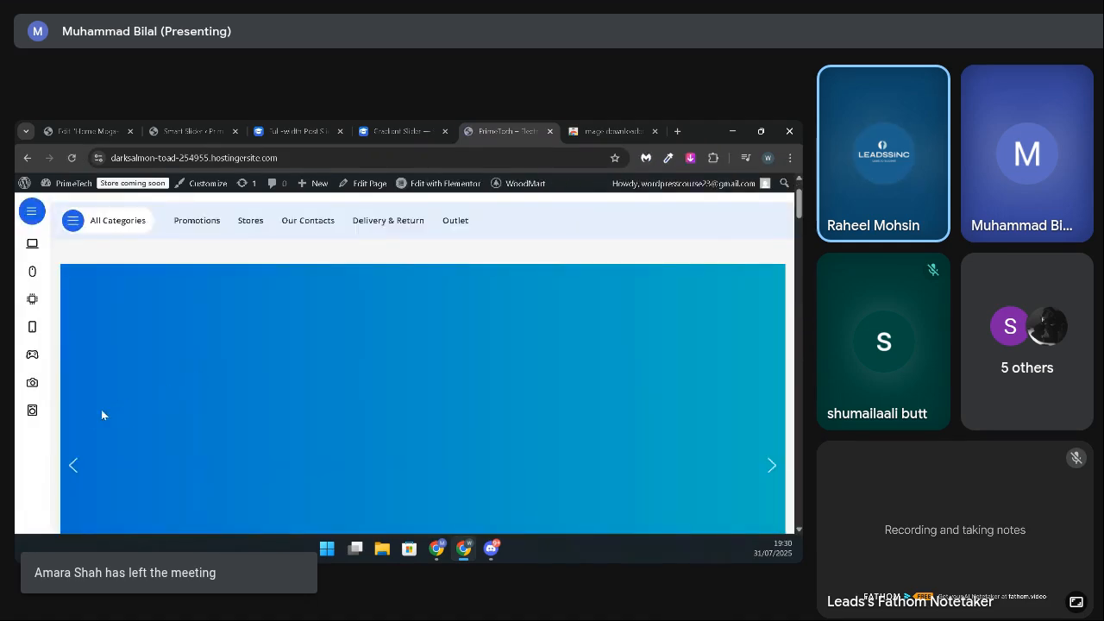
scroll(198, 438, down, 3)
scroll(198, 437, up, 2)
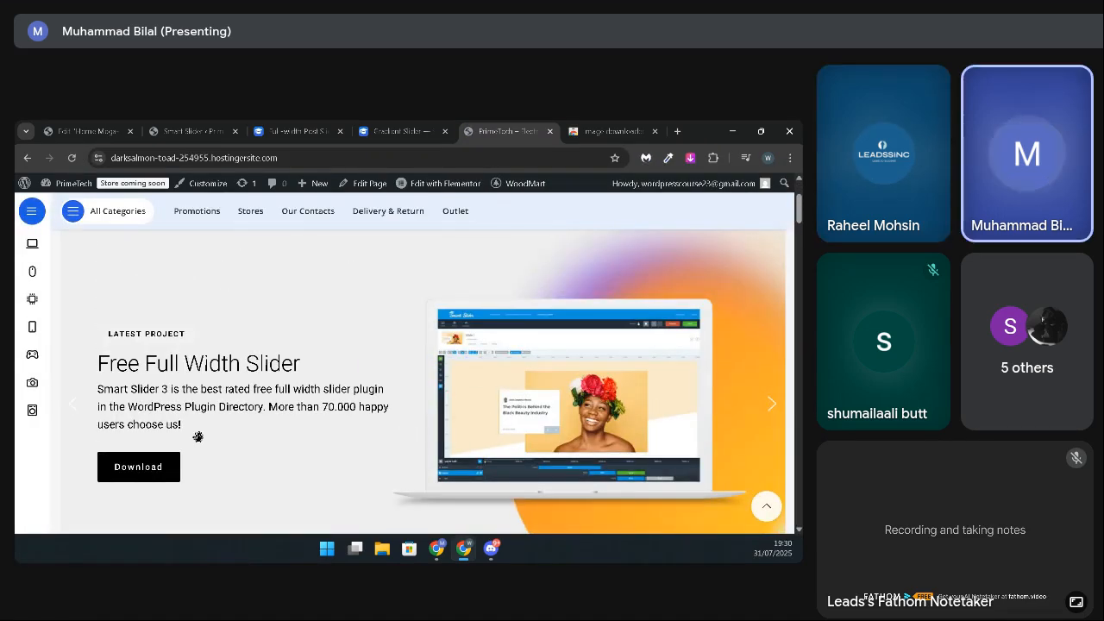
scroll(198, 438, down, 1)
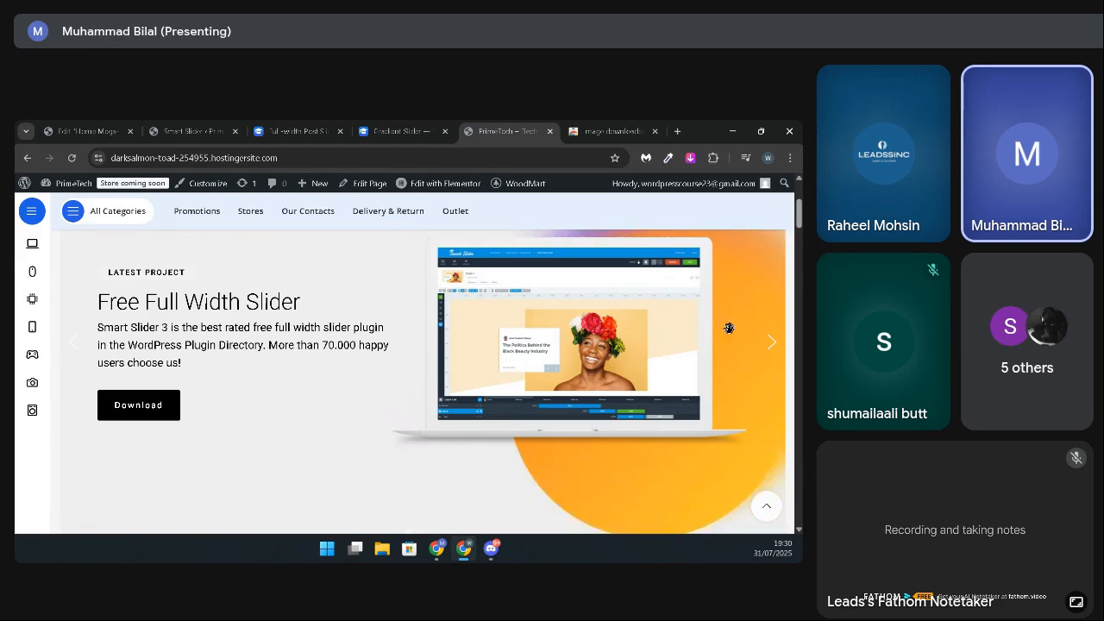
click(772, 345)
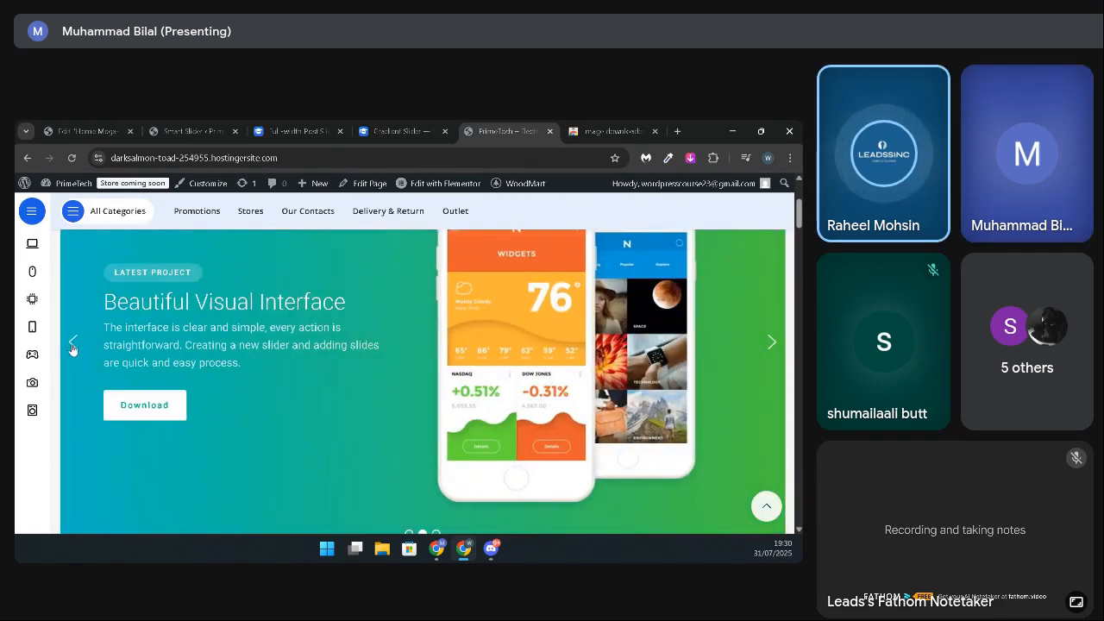
click(73, 345)
scroll(276, 403, up, 1)
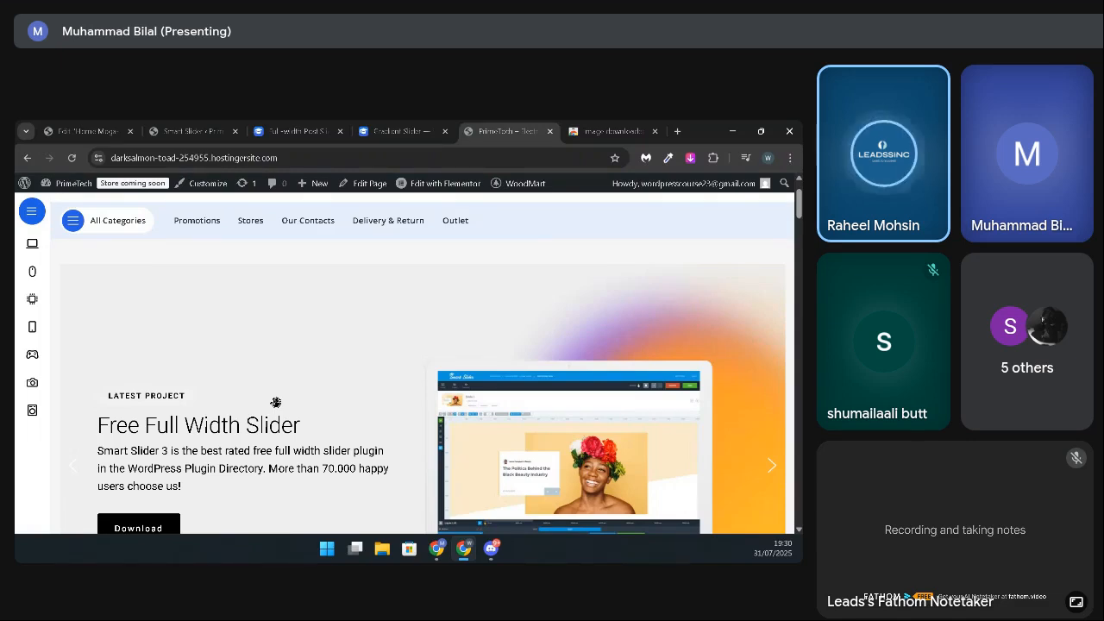
scroll(276, 403, up, 1)
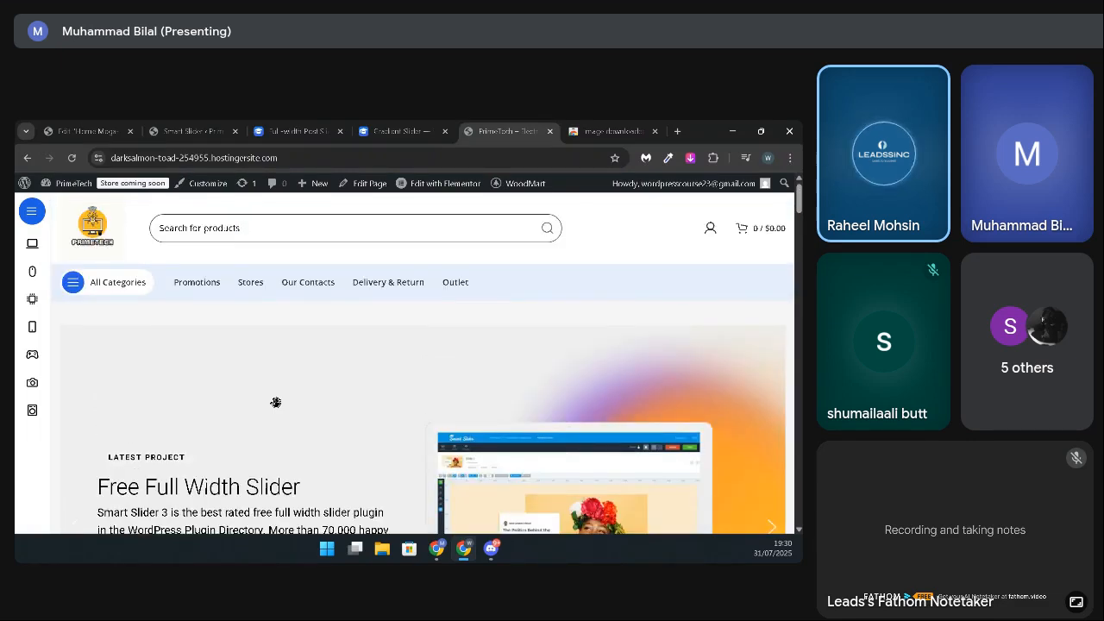
scroll(276, 403, down, 1)
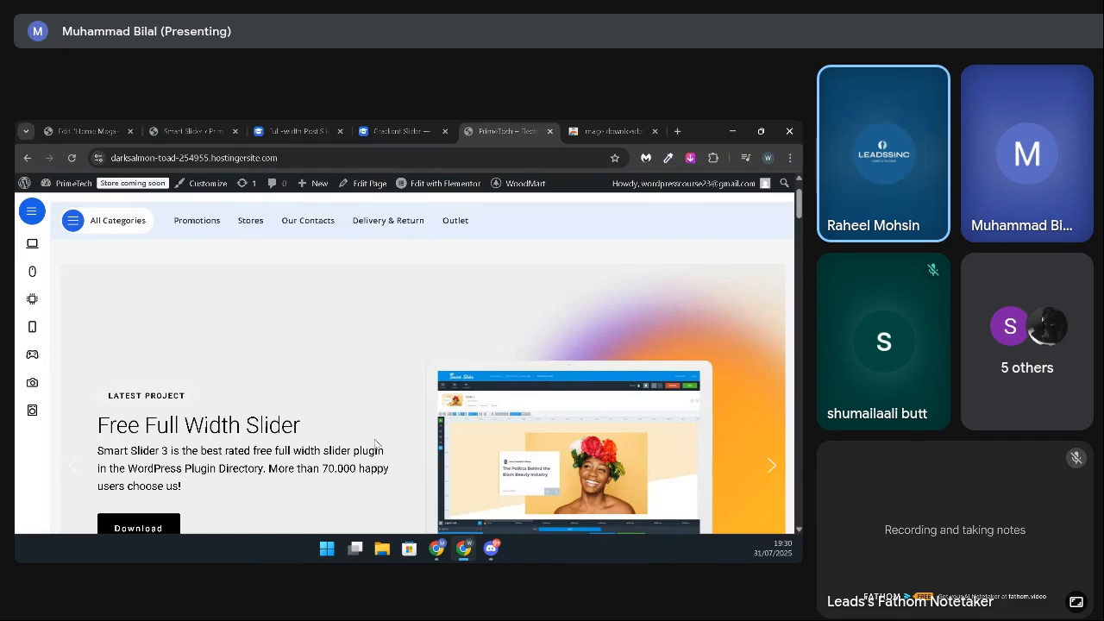
Step: Replace the slide's laptop image with the Ryzen and Intel Core picture image-700x460-2.png from the Media Library and save the slide
key(ctrl+2)
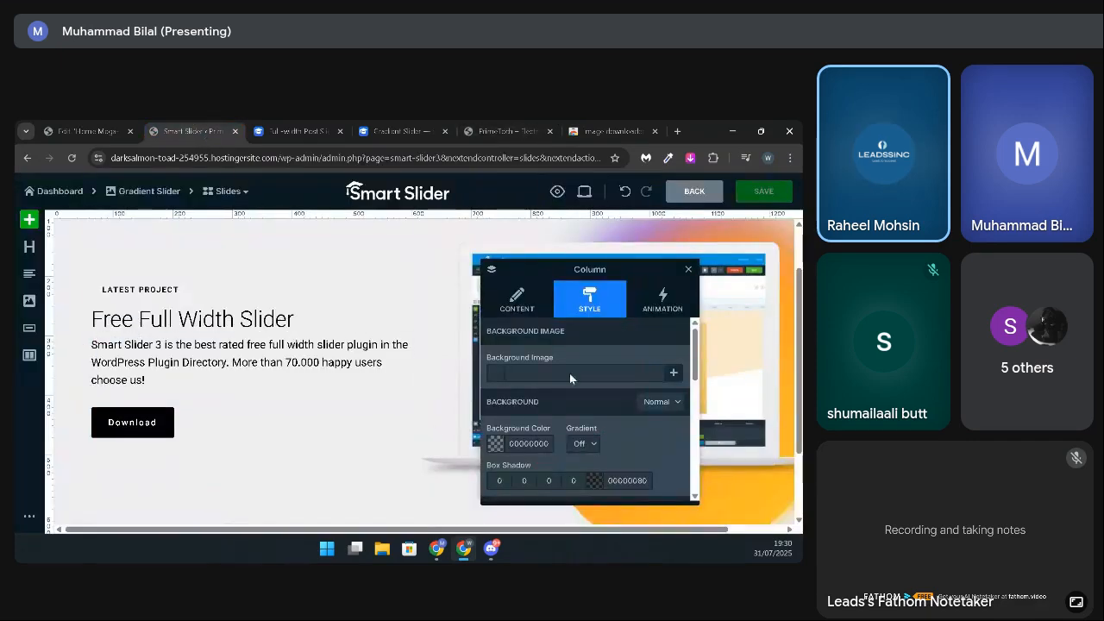
drag(599, 263, 279, 233)
click(647, 352)
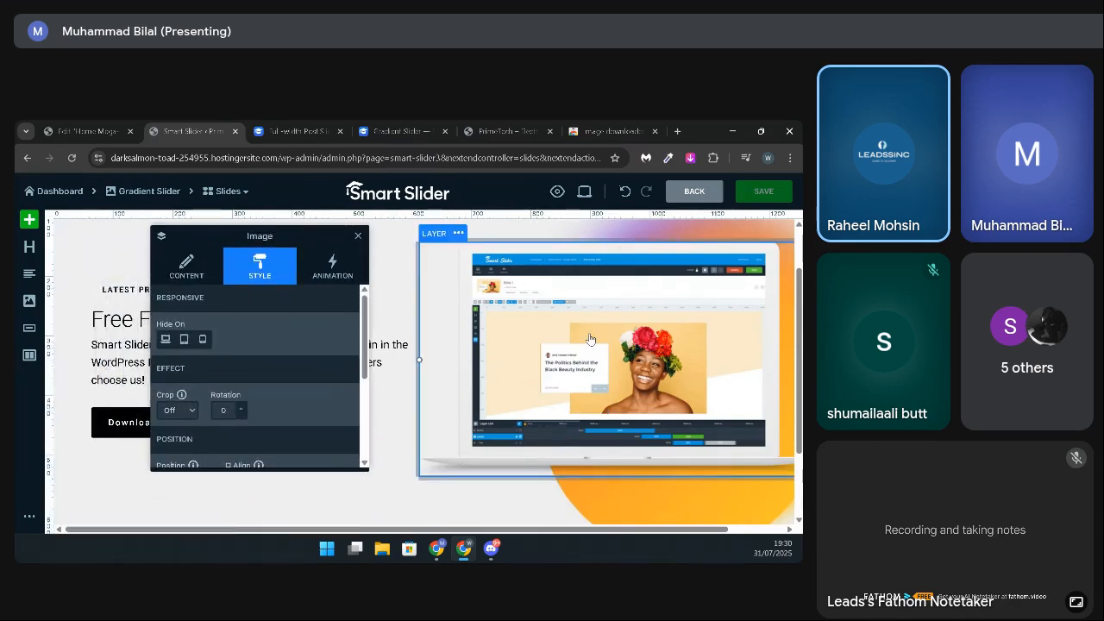
double_click(607, 382)
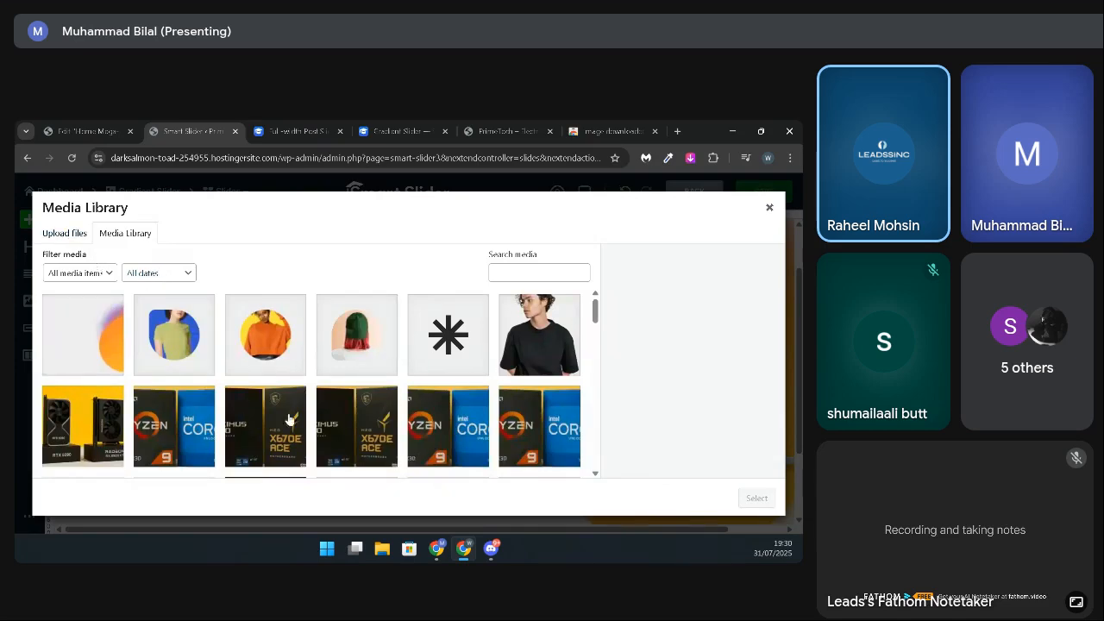
scroll(573, 421, down, 2)
scroll(161, 356, up, 1)
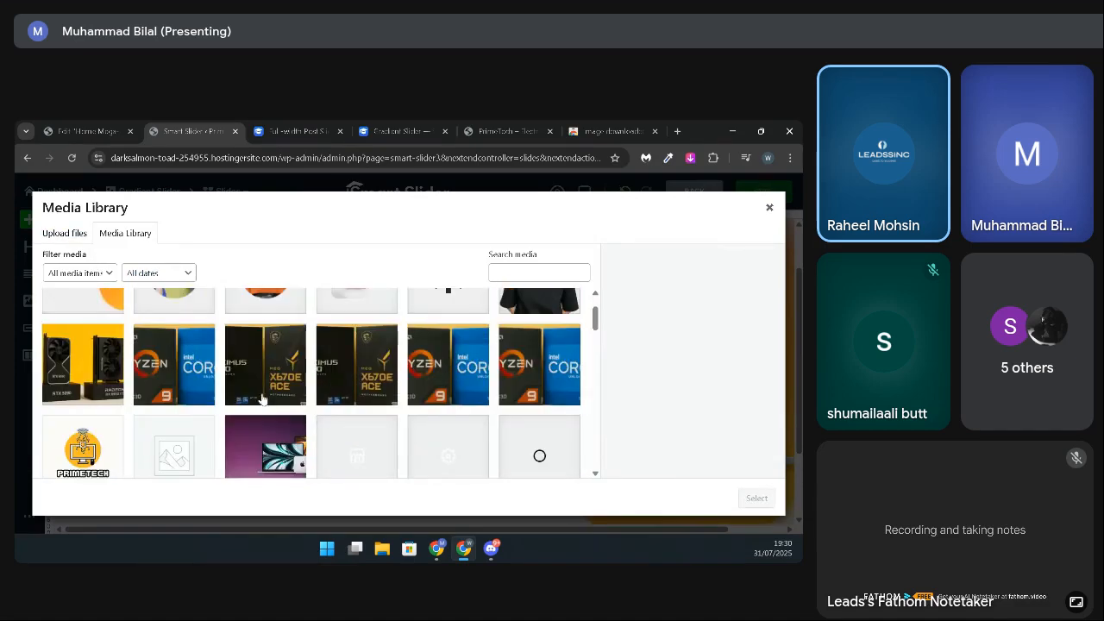
click(184, 345)
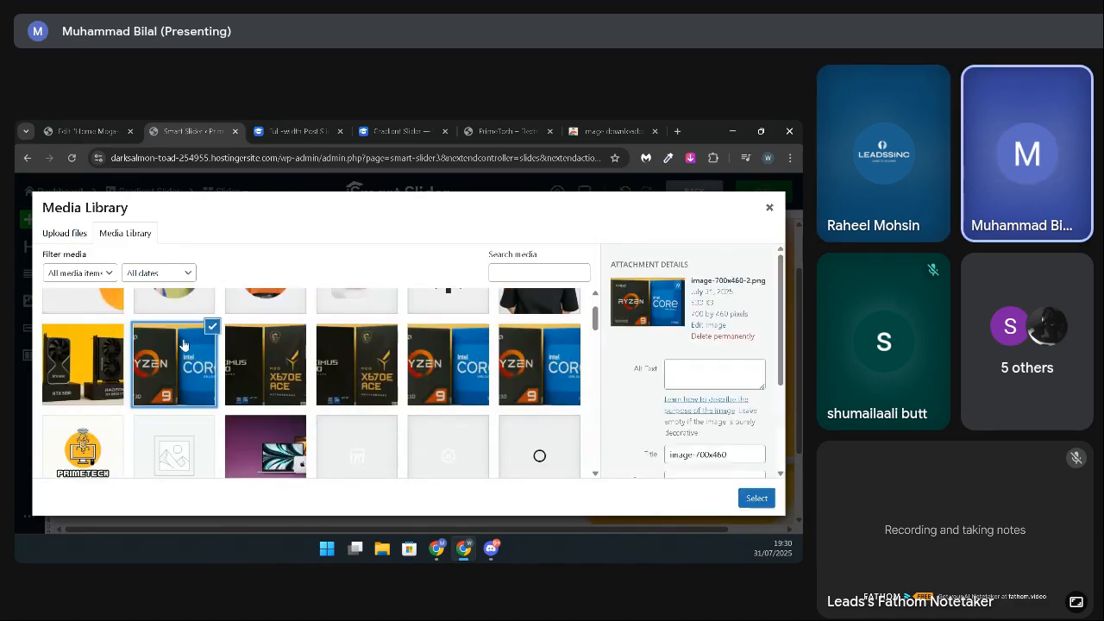
click(184, 345)
click(207, 387)
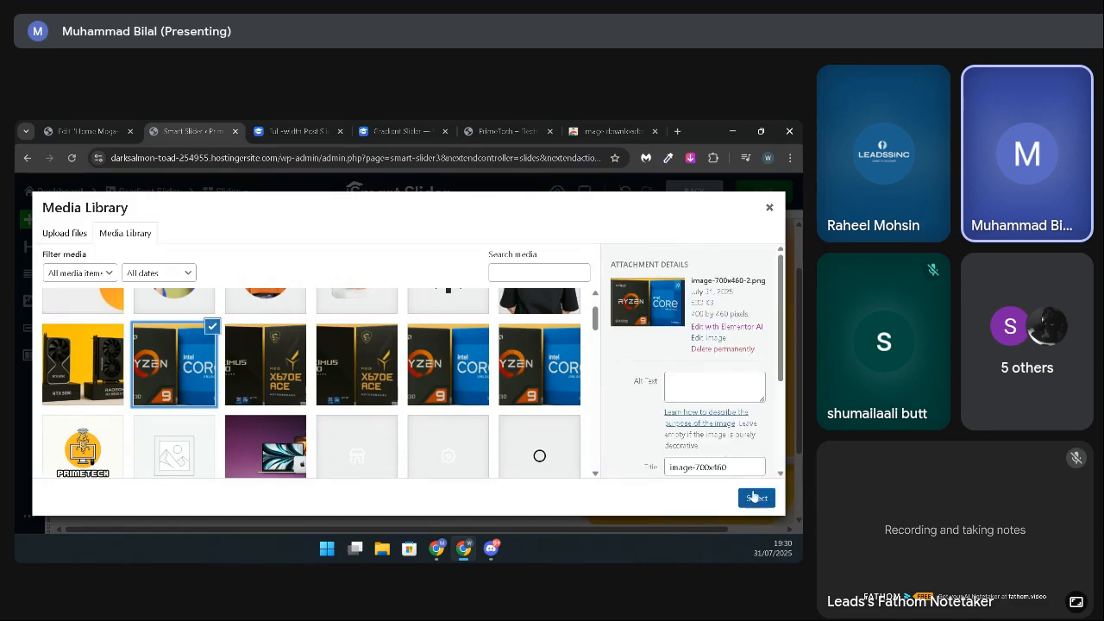
click(754, 498)
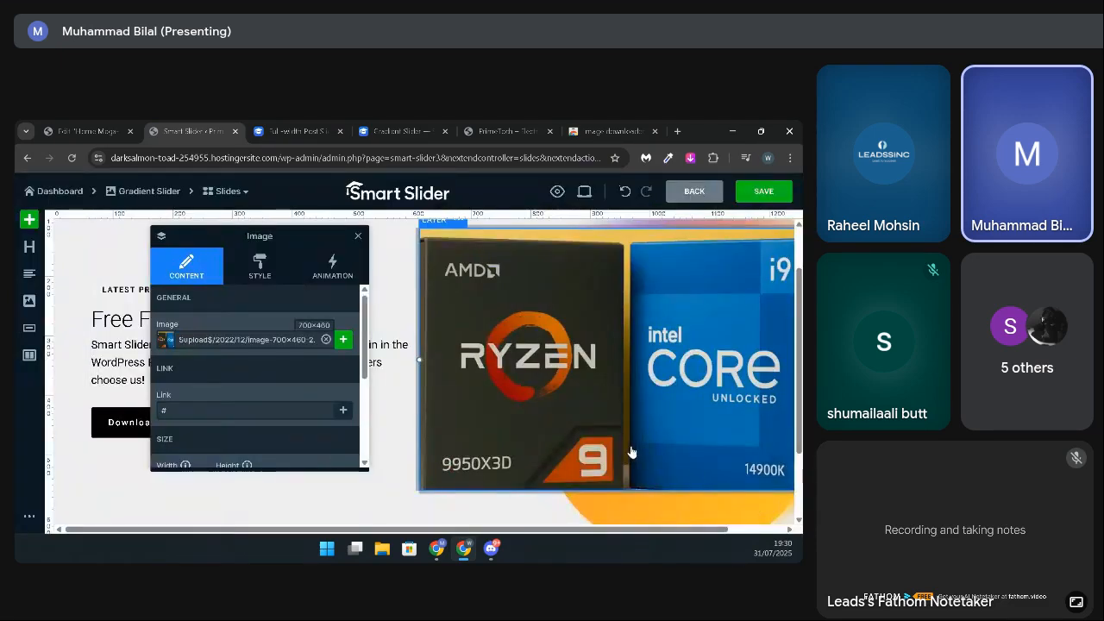
drag(574, 417, 570, 421)
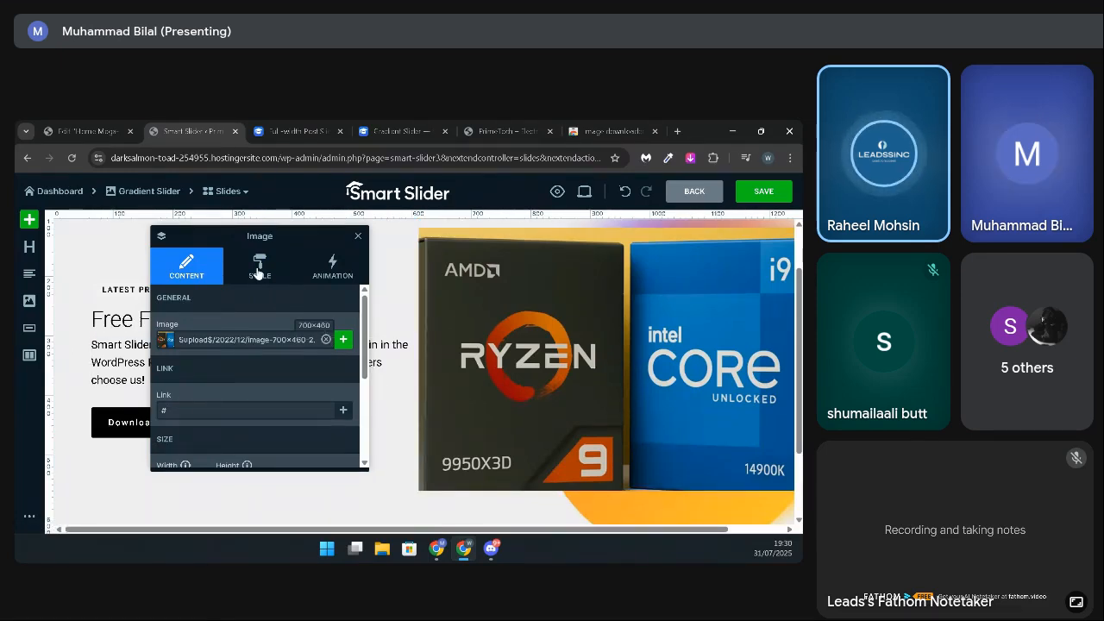
click(762, 185)
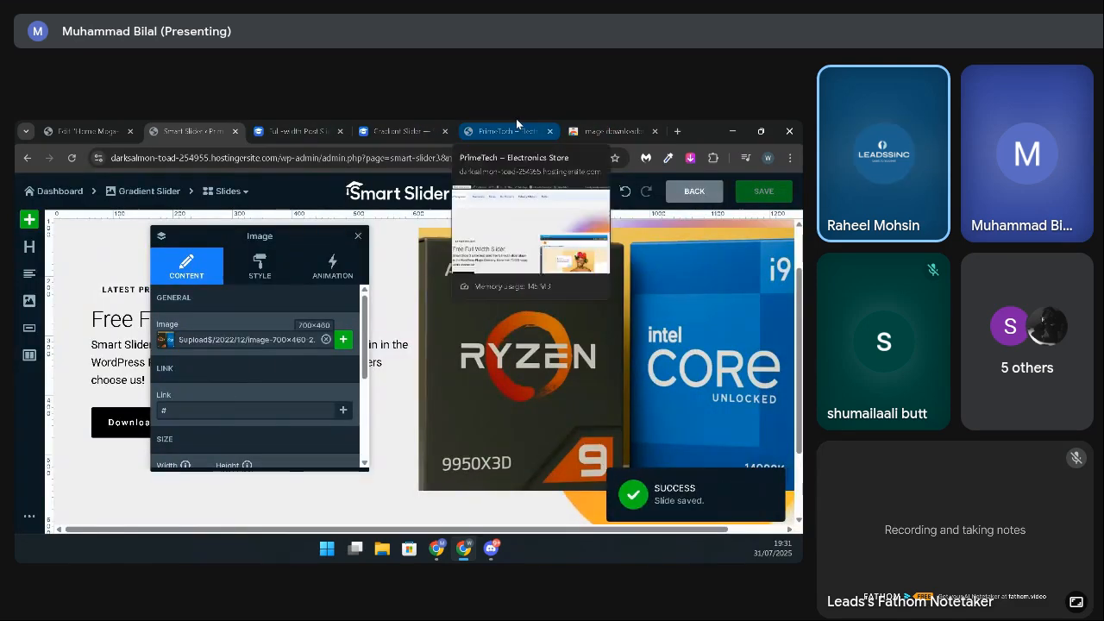
Step: Reload the live home page and examine how the processor image sits on the "Free Full Width Slider" slide
click(516, 128)
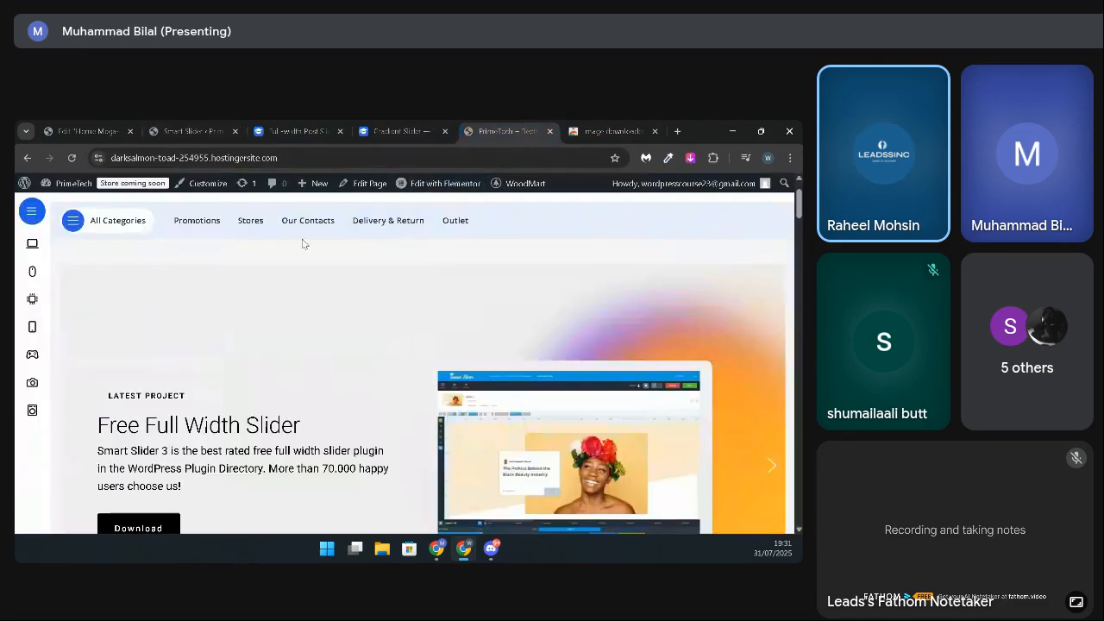
click(72, 159)
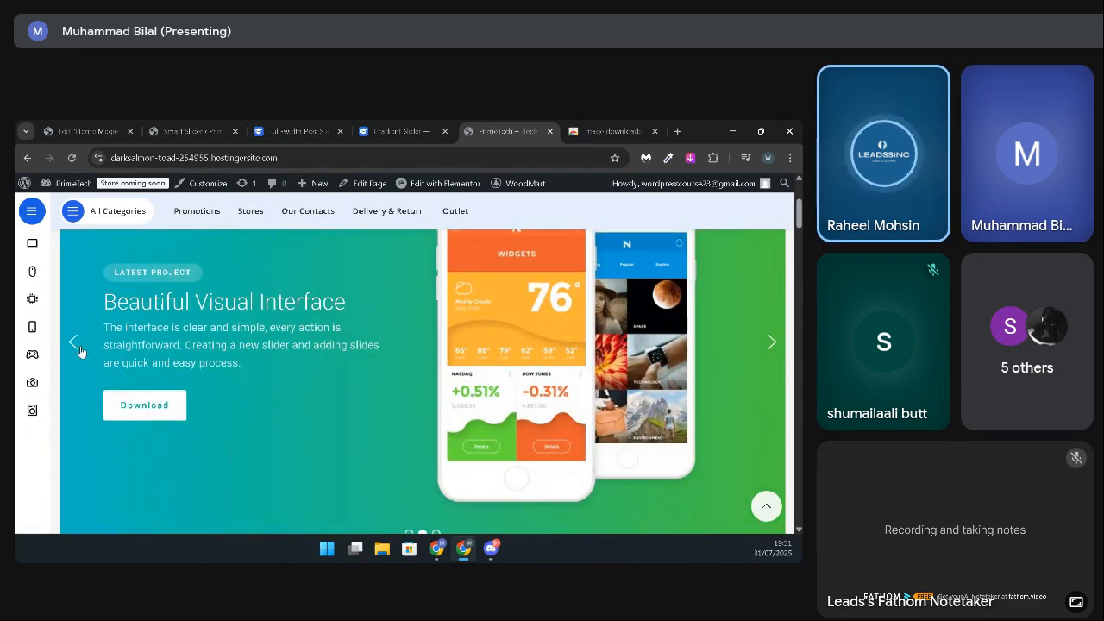
click(76, 345)
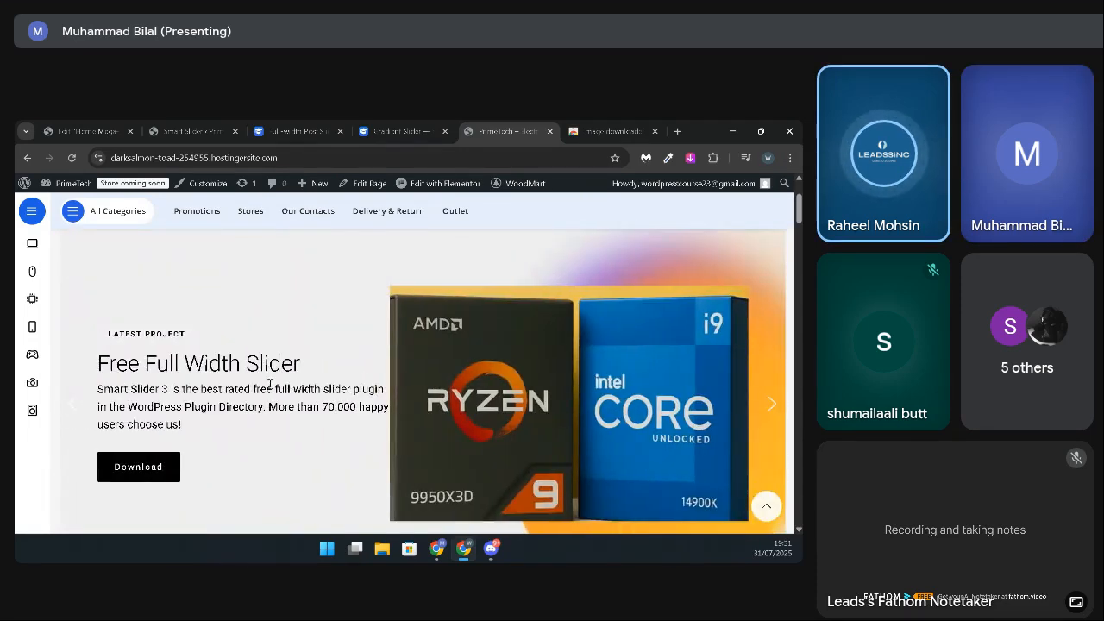
scroll(270, 383, down, 1)
scroll(269, 383, up, 1)
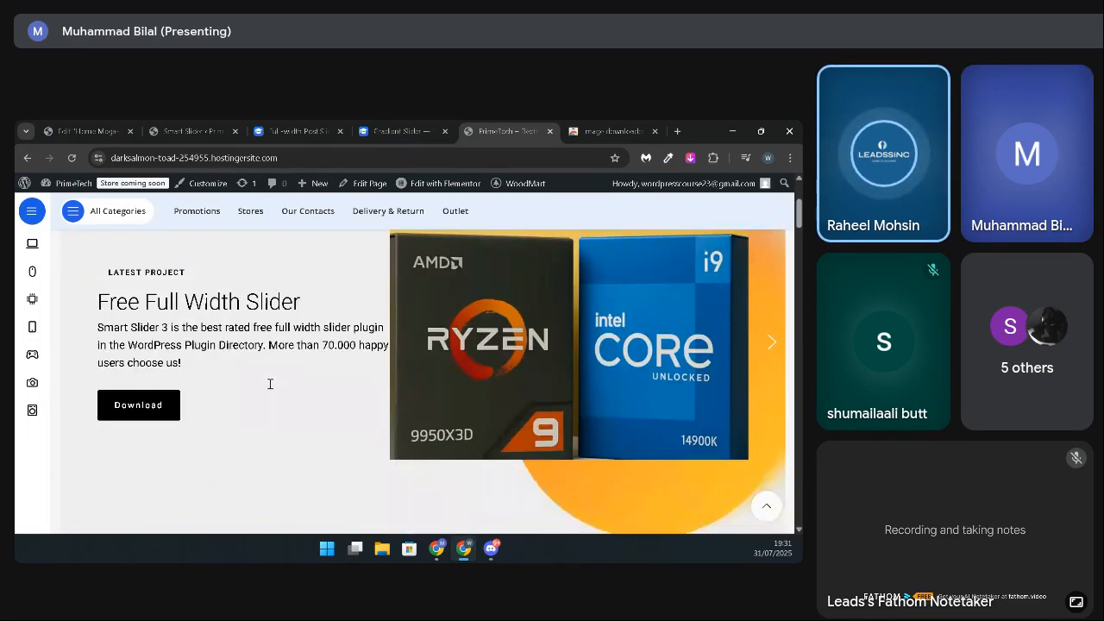
scroll(269, 383, down, 1)
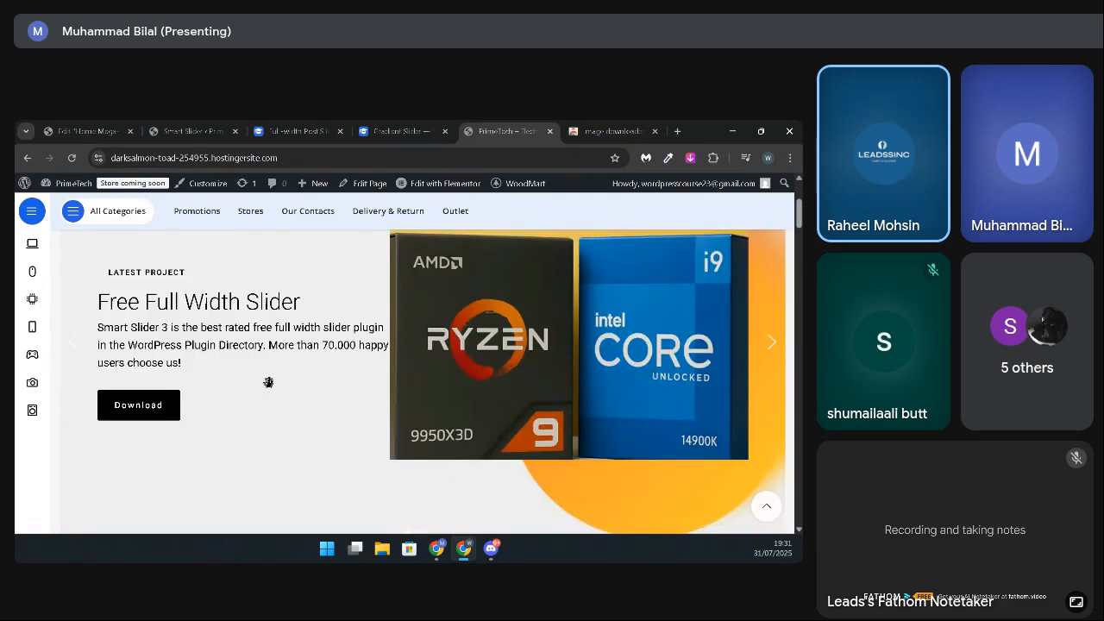
scroll(269, 383, up, 1)
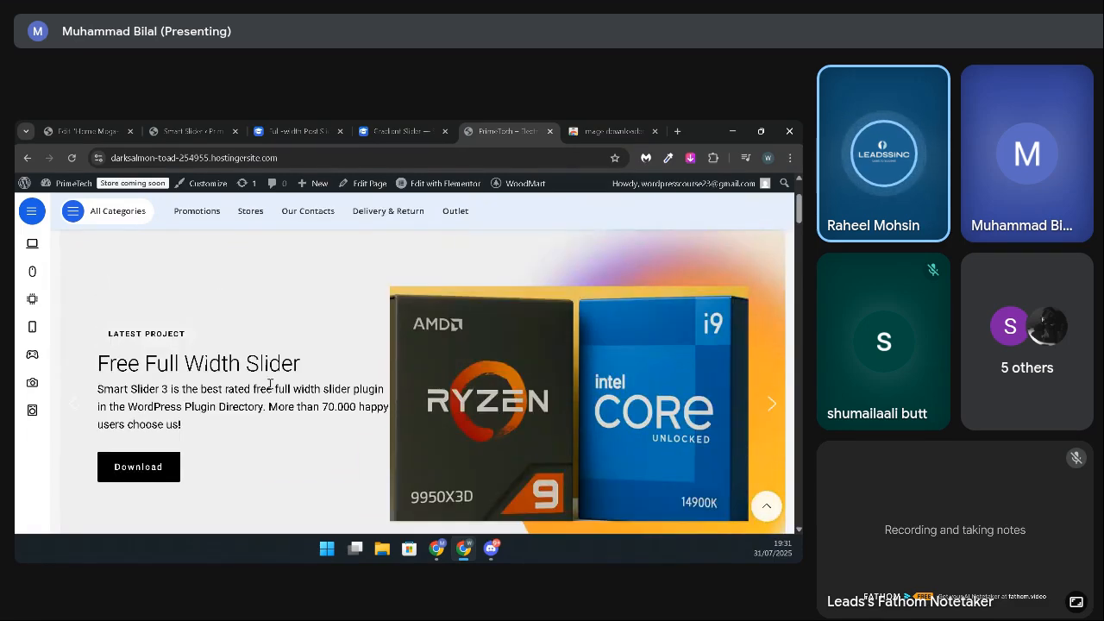
scroll(269, 383, down, 3)
scroll(268, 380, up, 5)
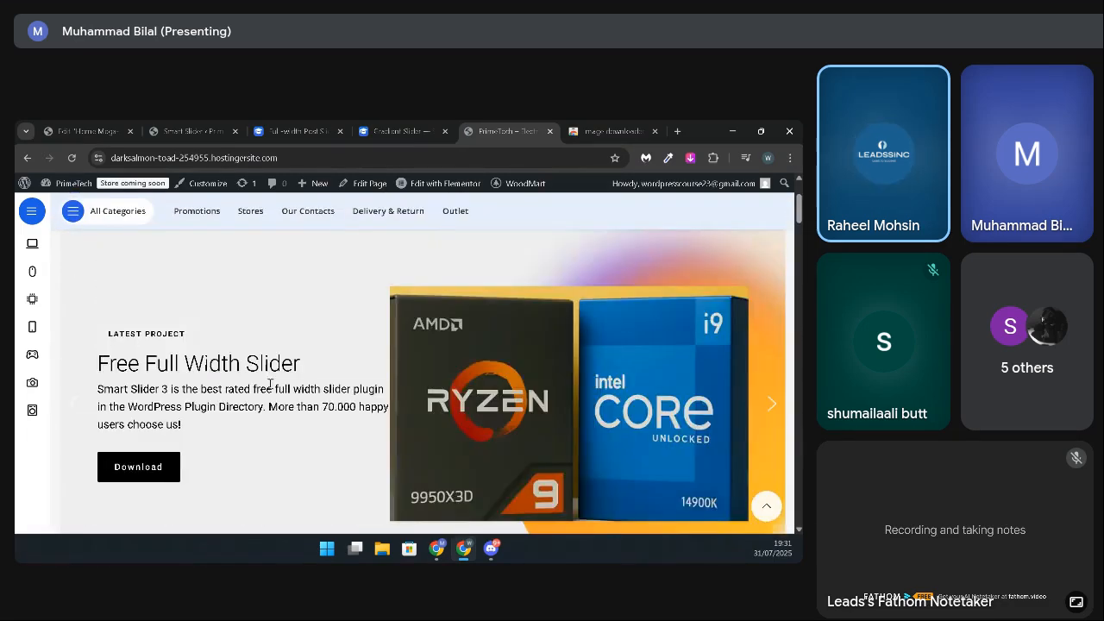
scroll(328, 386, down, 3)
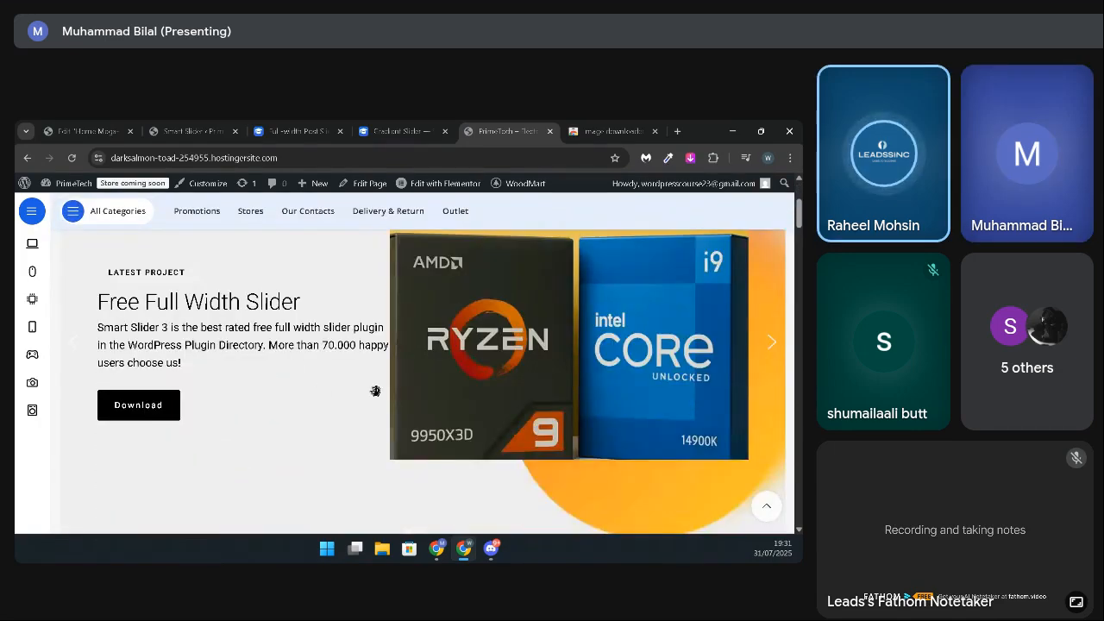
Step: Cycle through all the slider's slides on the live home page and look over the sections below it
click(772, 343)
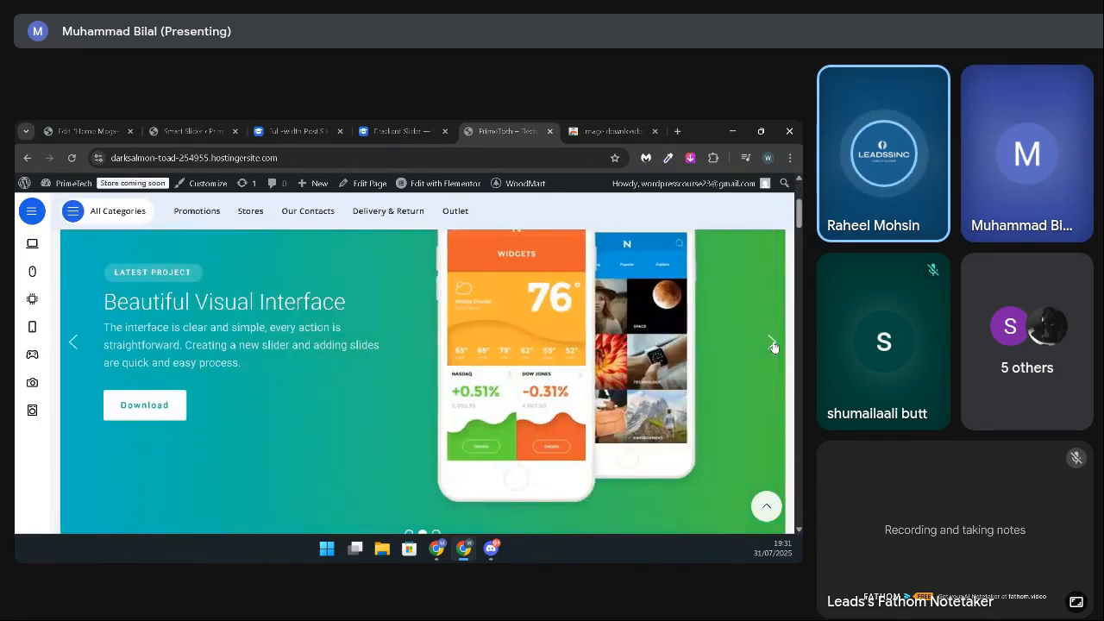
click(772, 343)
click(772, 343)
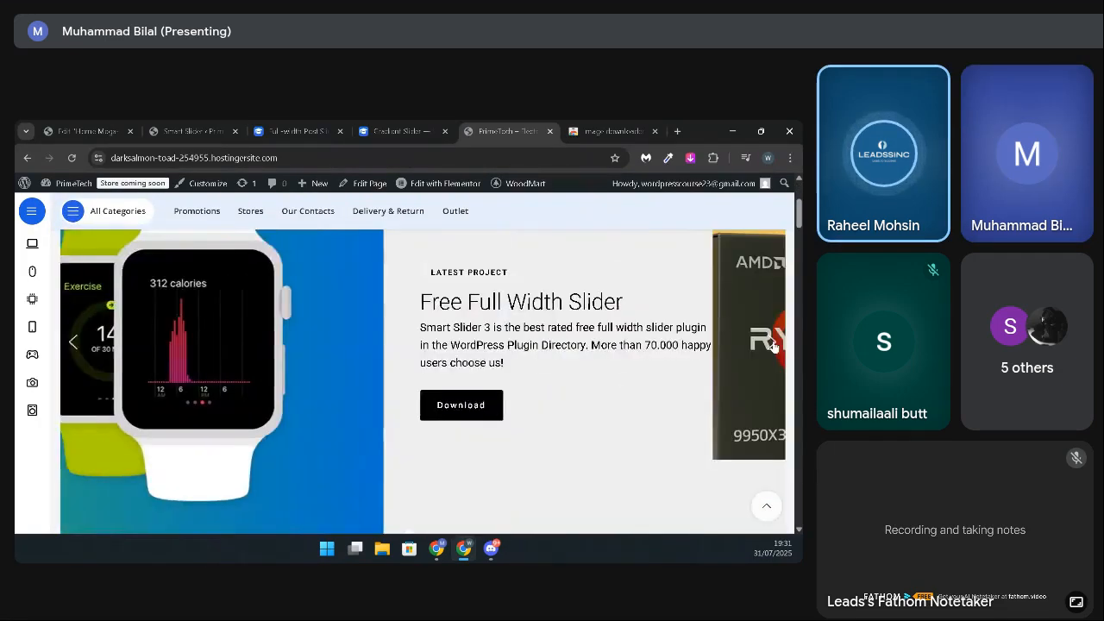
mouse_move(31, 350)
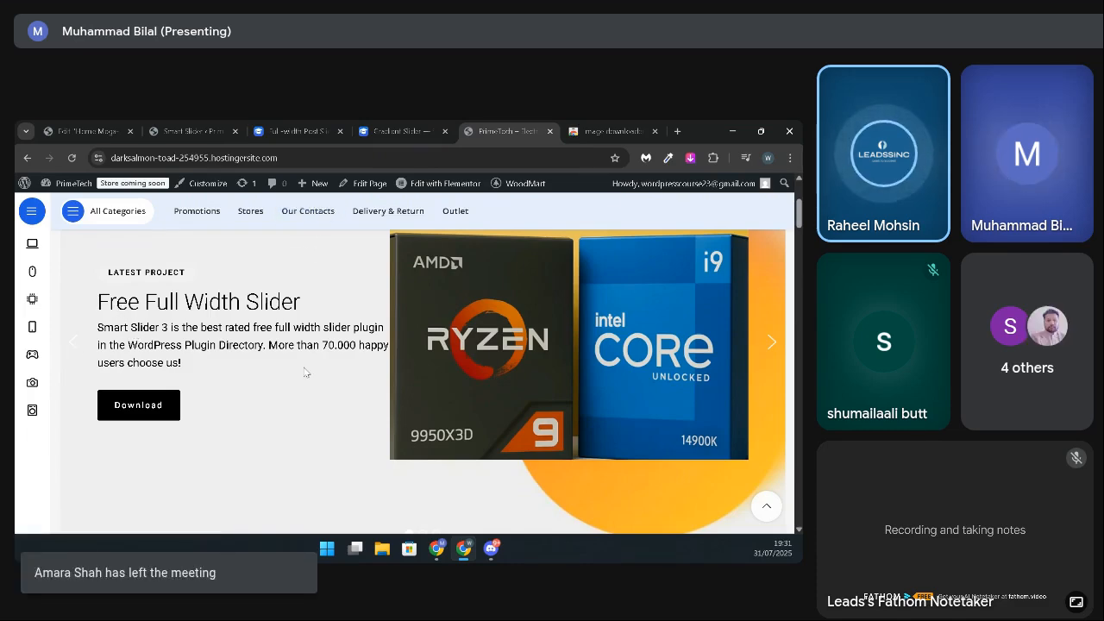
scroll(304, 372, down, 10)
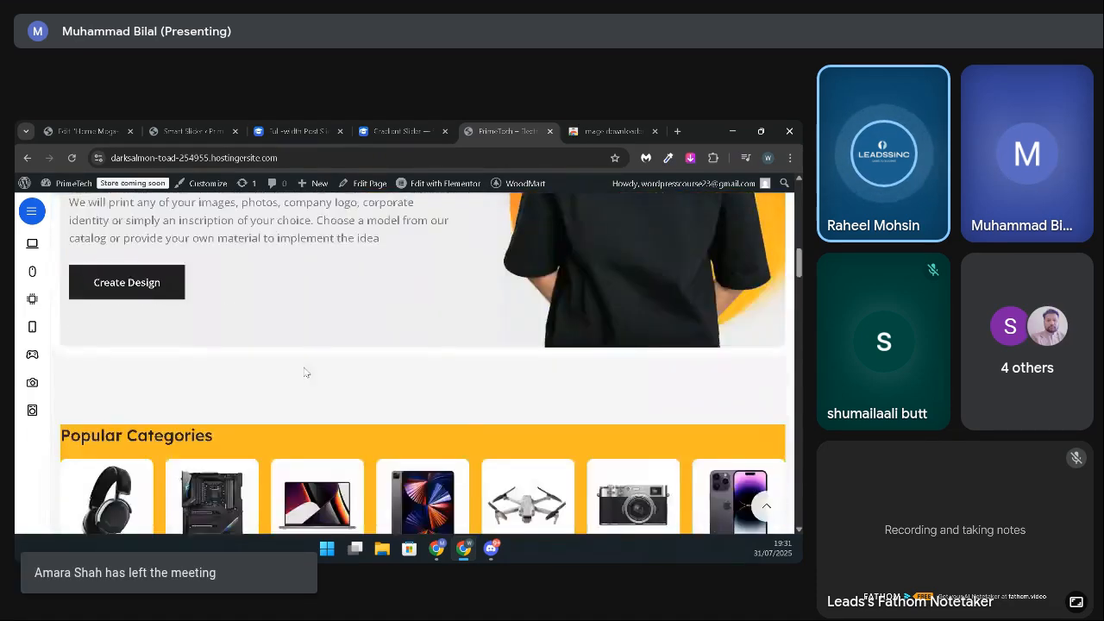
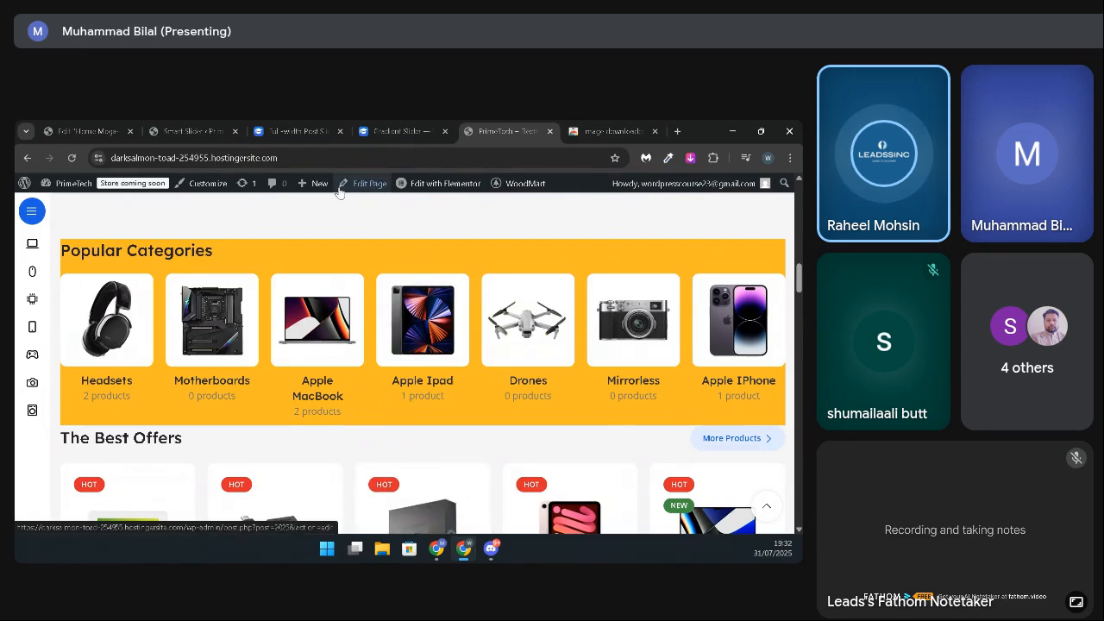
Step: Delete the "We Print Customized T-Shirts, Apparel" container below the slider in the home page's Elementor editor
click(82, 131)
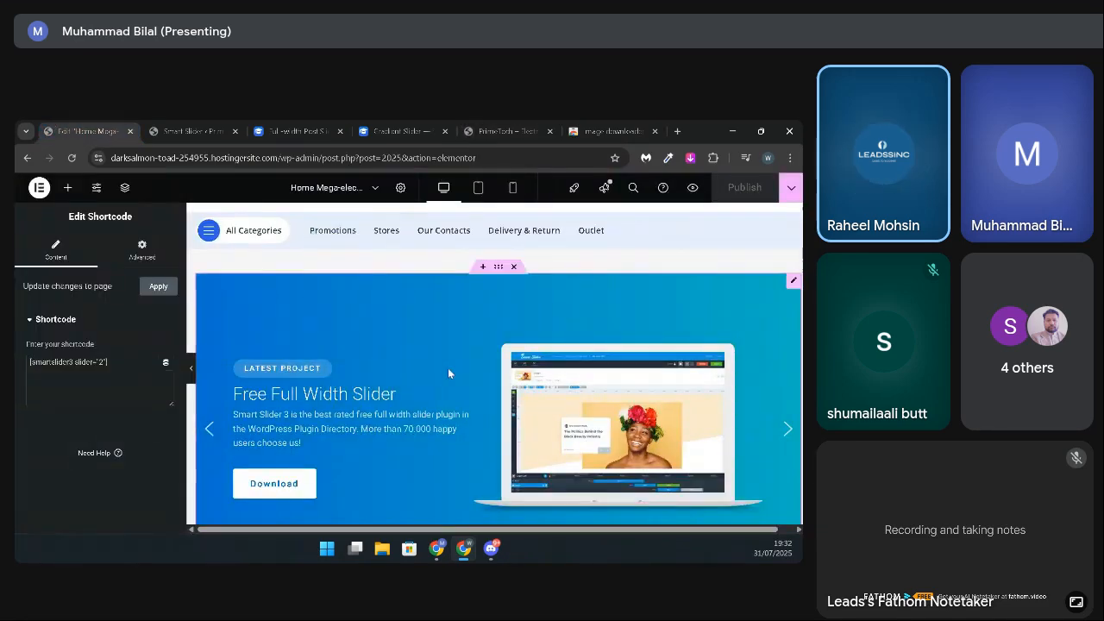
scroll(449, 377, up, 1)
scroll(450, 379, down, 3)
scroll(449, 377, down, 8)
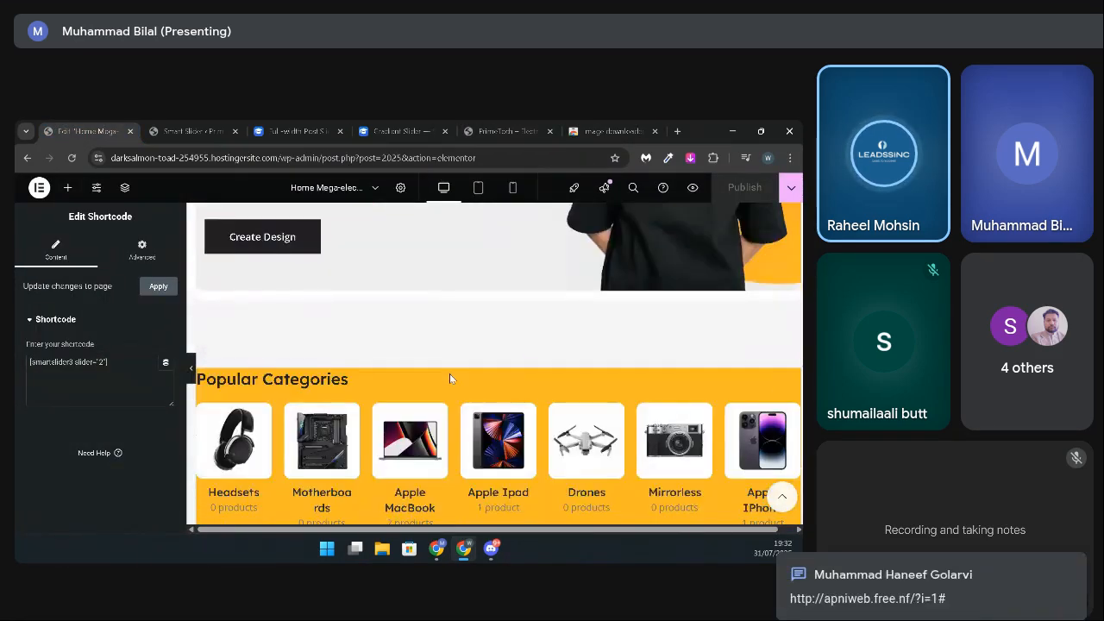
scroll(449, 374, up, 7)
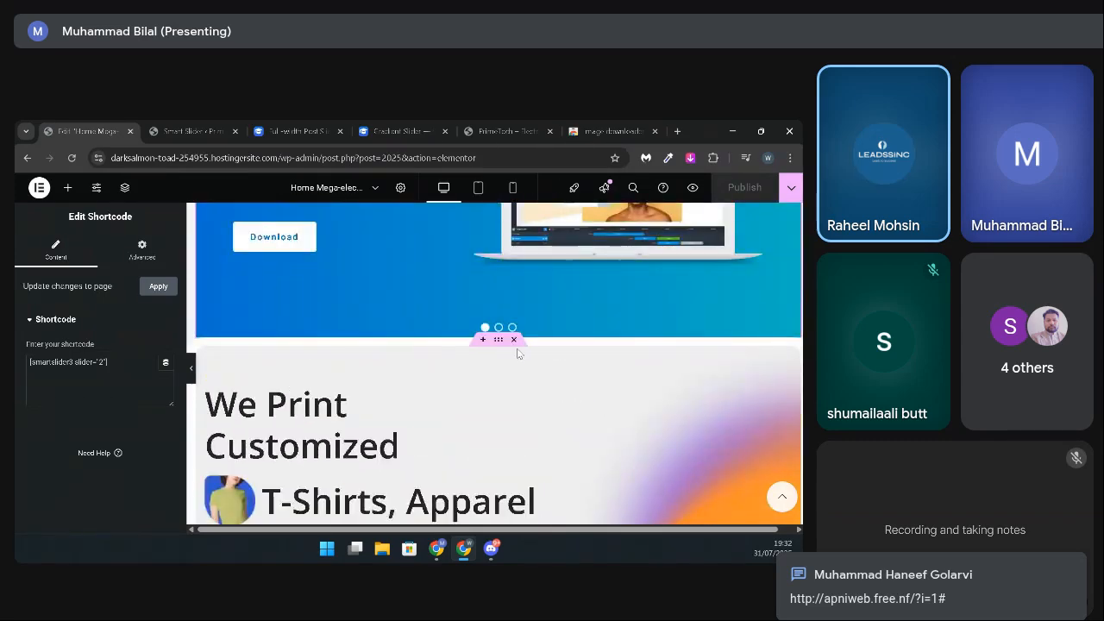
click(514, 343)
scroll(527, 362, up, 4)
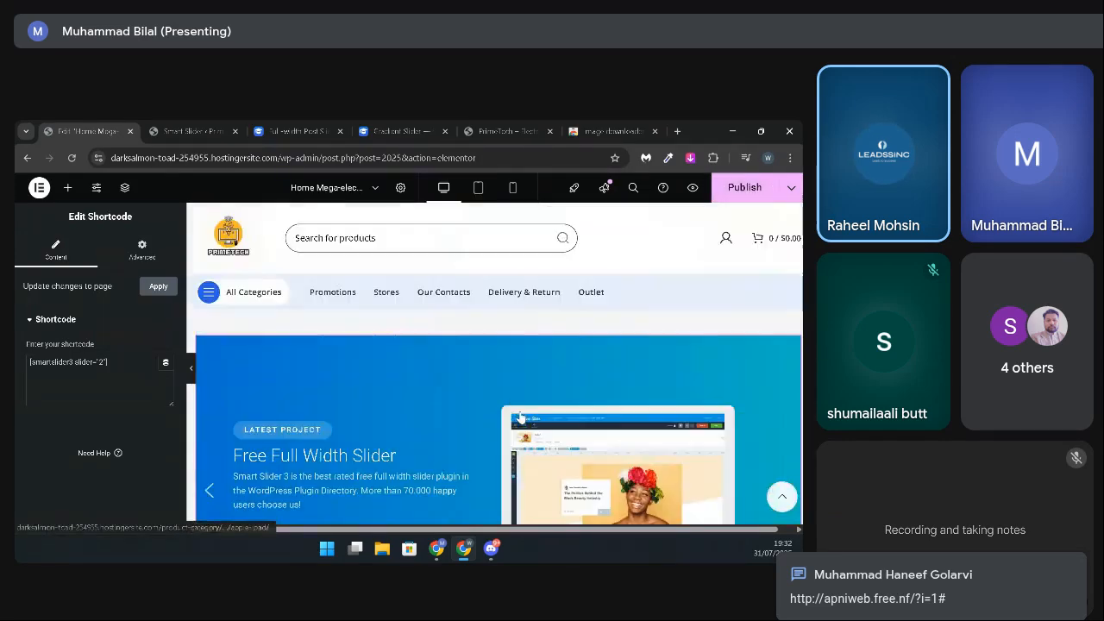
Step: Unlink the Popular Categories container's padding values and set its right and left padding to 20 px
scroll(525, 449, down, 8)
scroll(524, 446, up, 2)
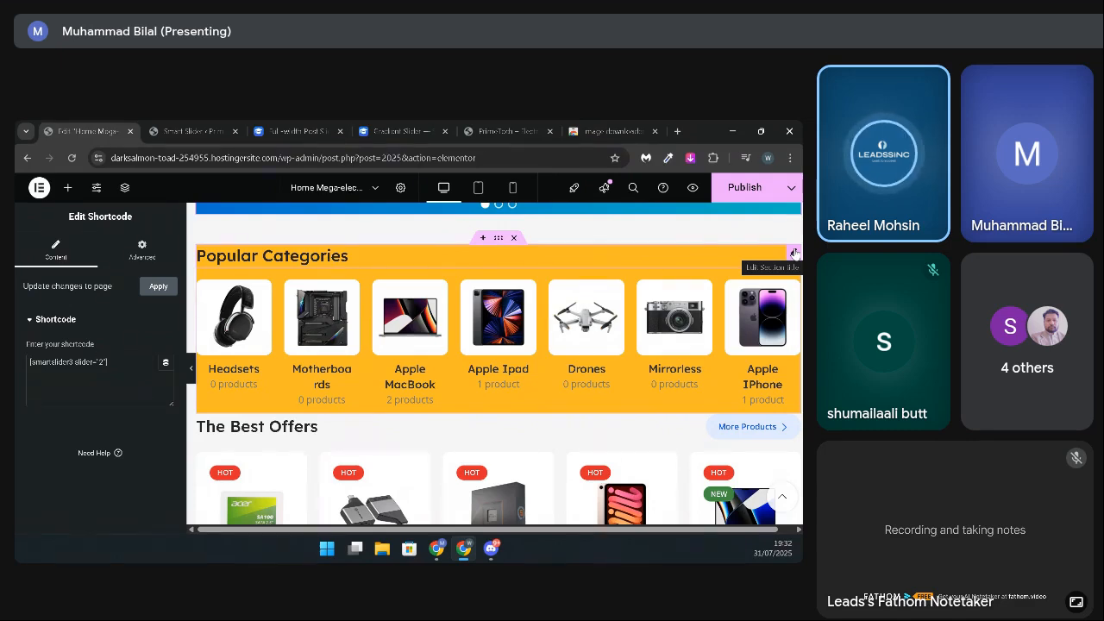
click(795, 253)
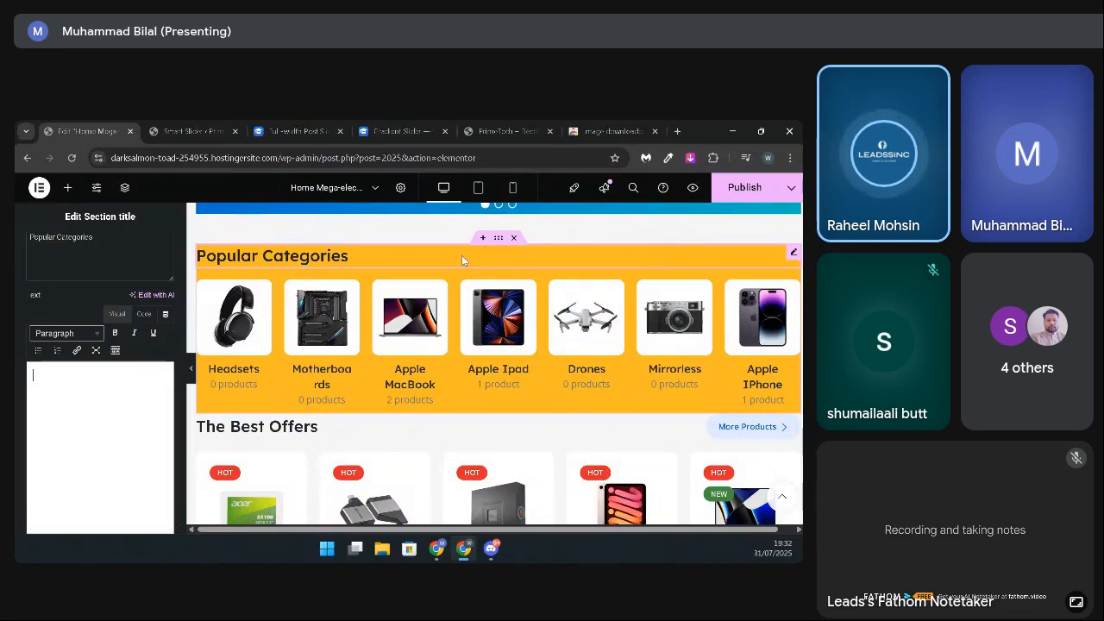
click(498, 239)
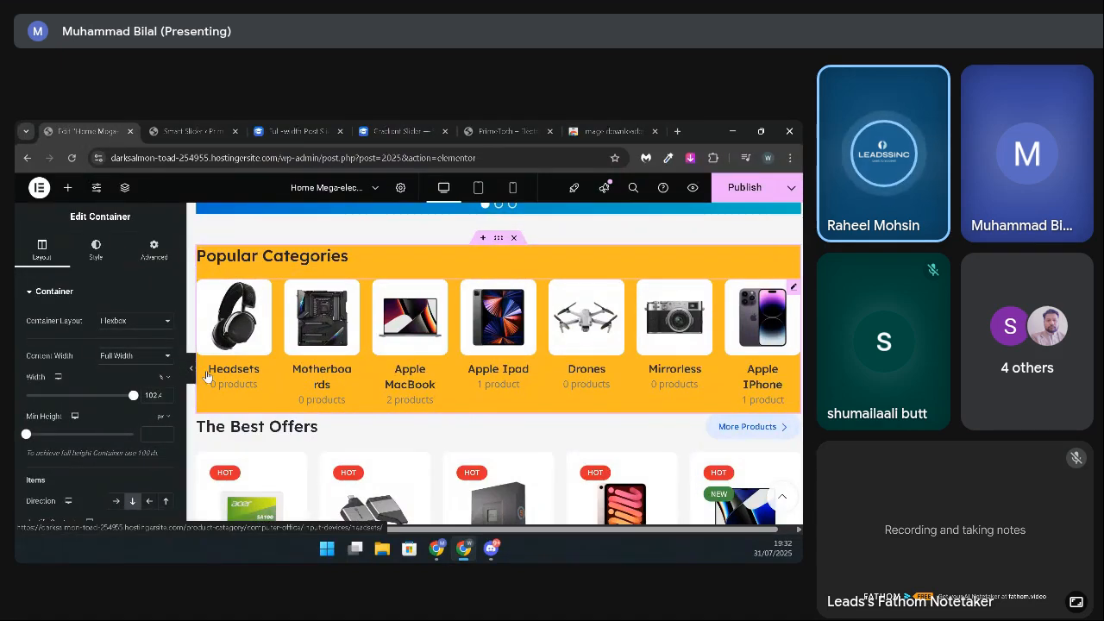
click(153, 249)
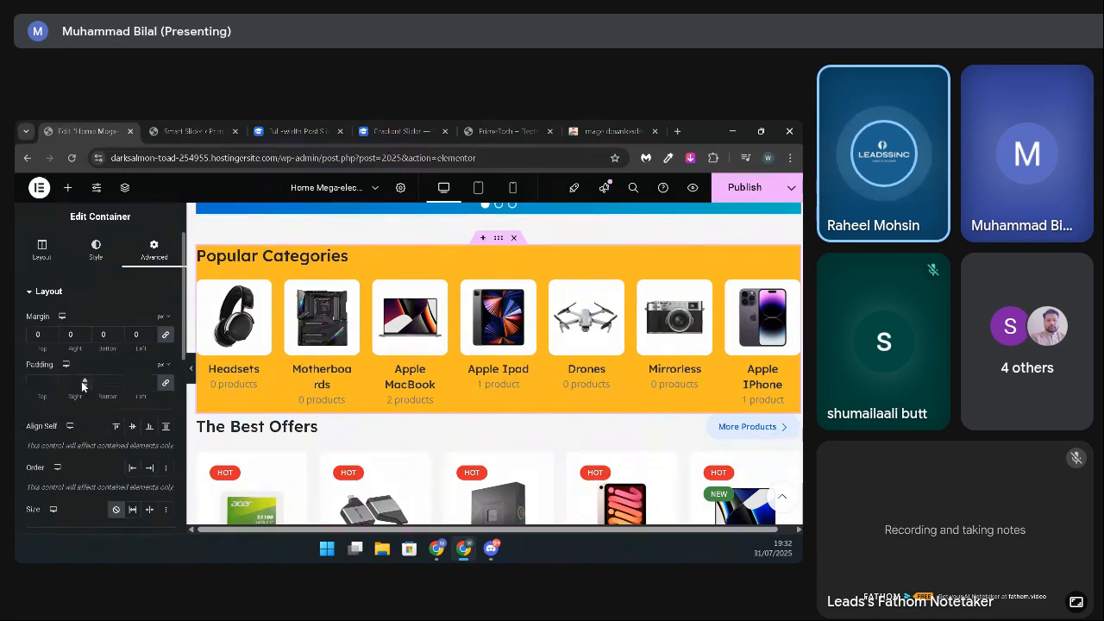
click(166, 388)
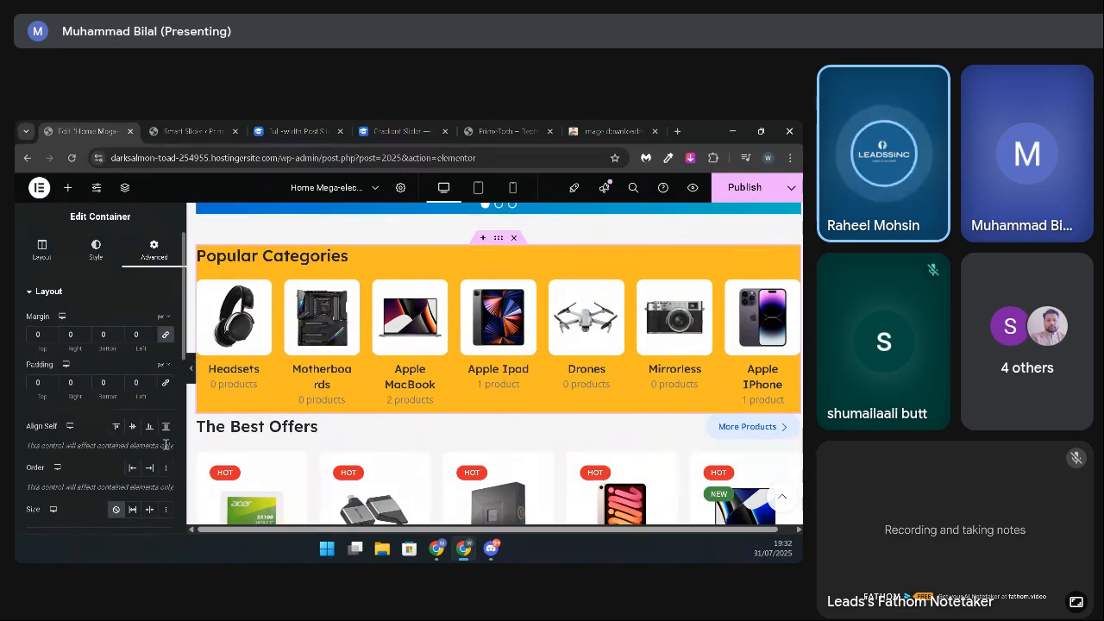
click(70, 382)
text(20)
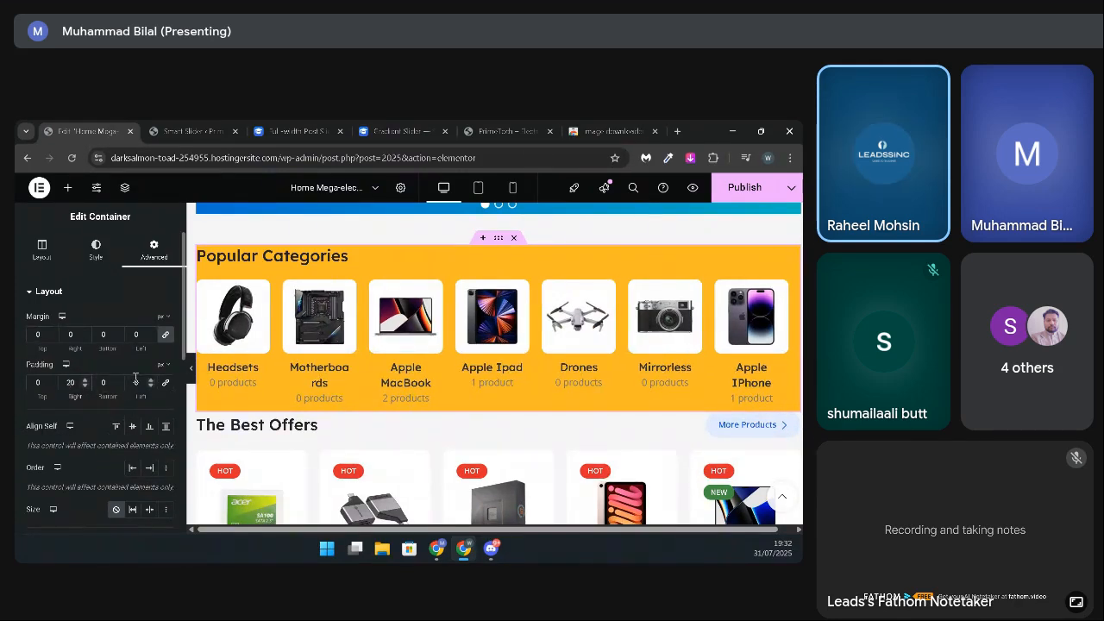
click(133, 382)
text(20)
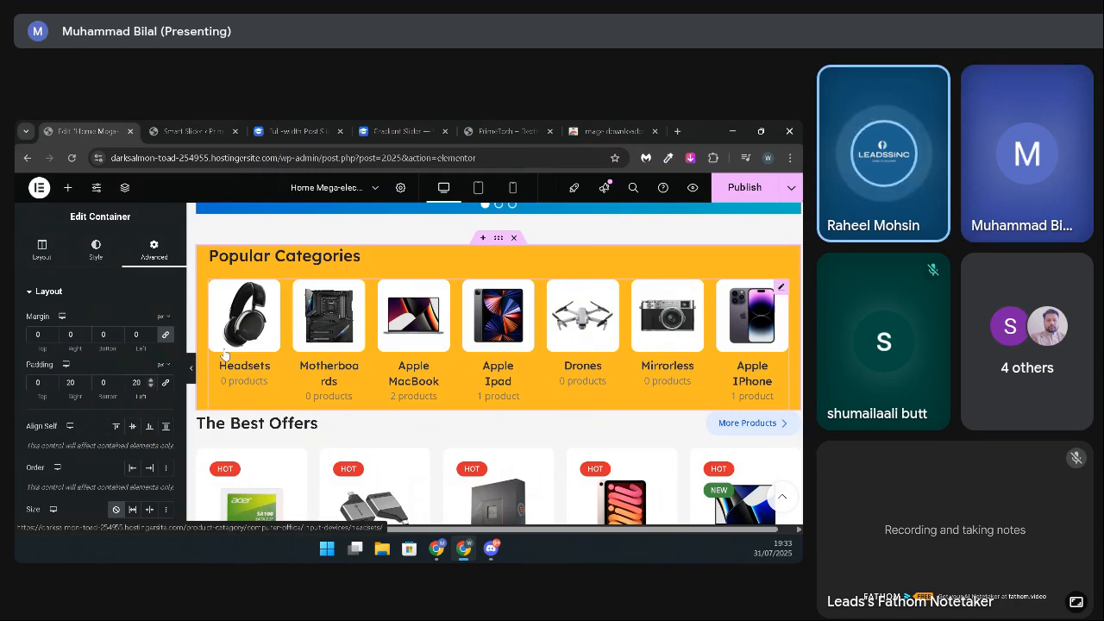
Step: Examine how the padded Popular Categories section lines up with the header, the slider above and The Best Offers below
scroll(513, 340, up, 1)
scroll(512, 336, up, 2)
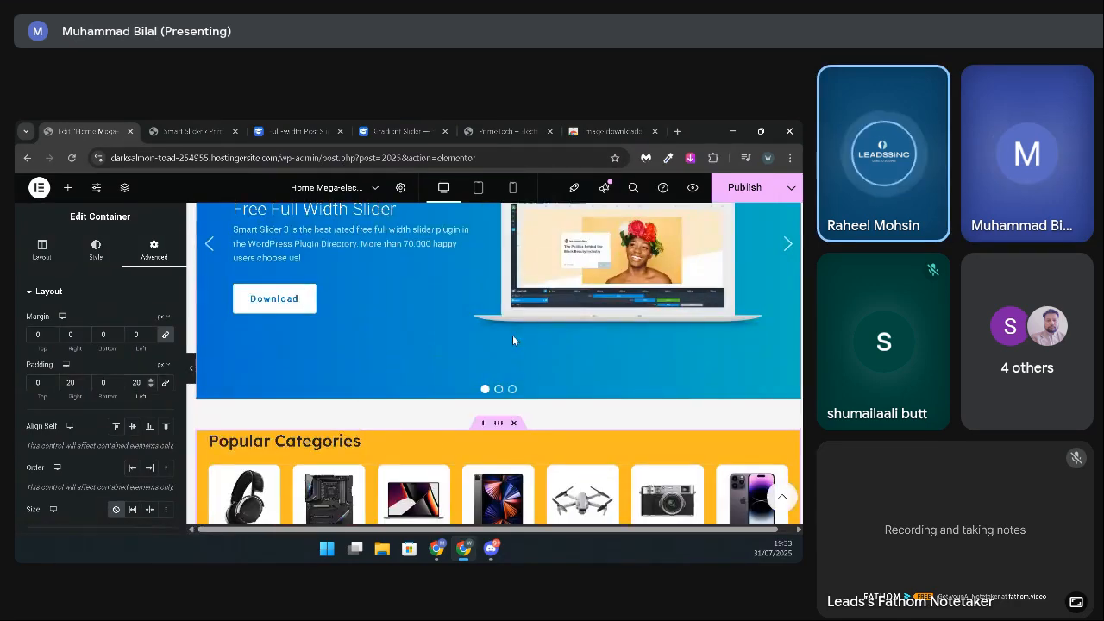
scroll(512, 335, up, 3)
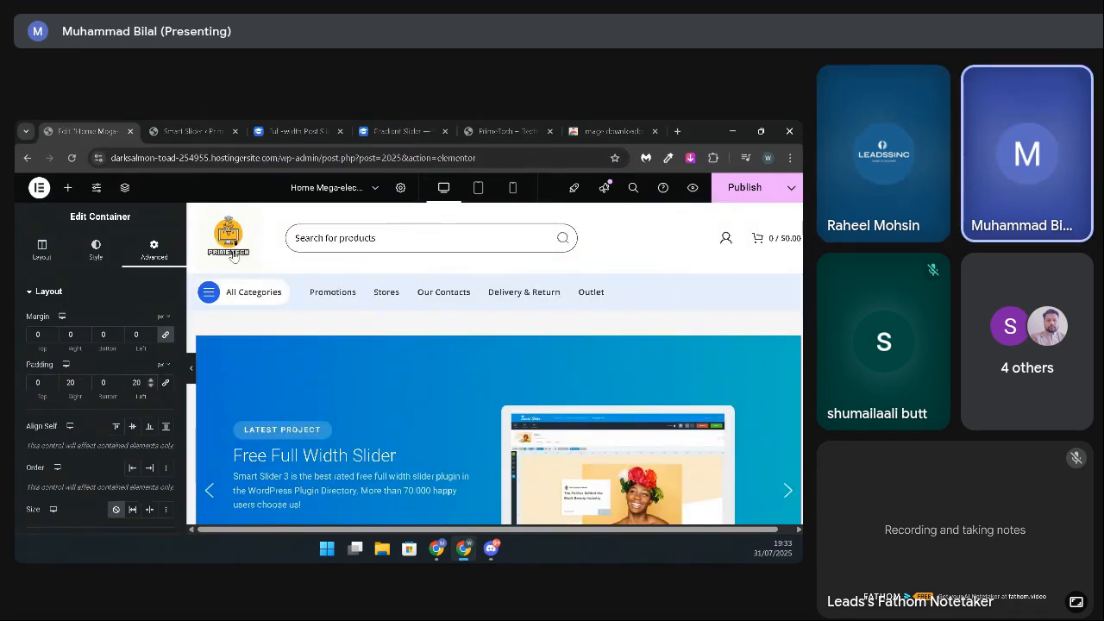
scroll(362, 394, down, 5)
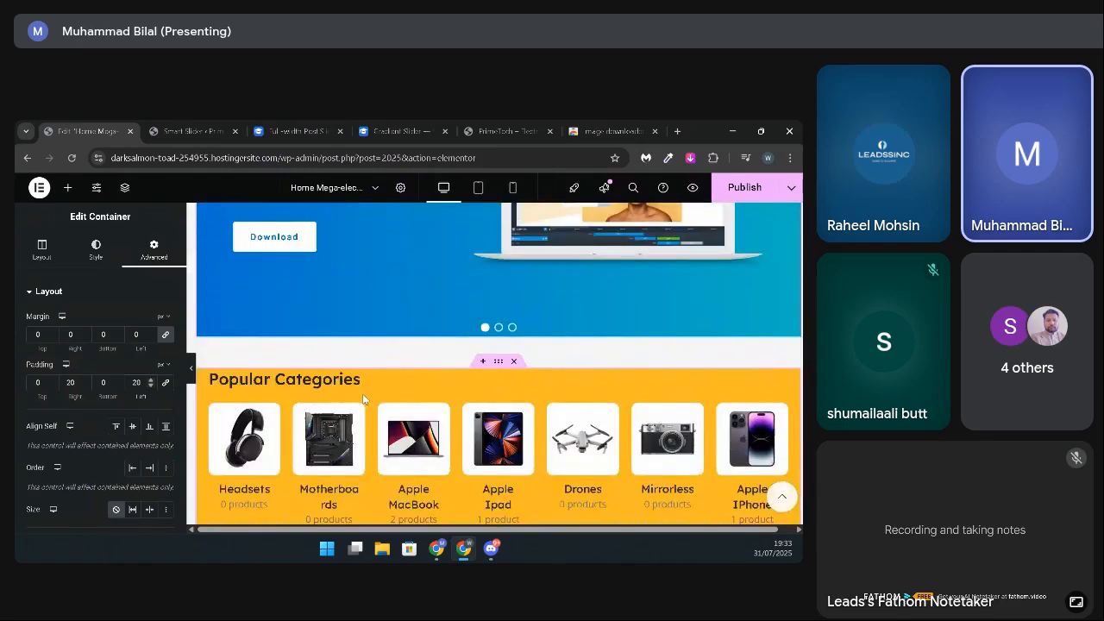
scroll(363, 393, up, 1)
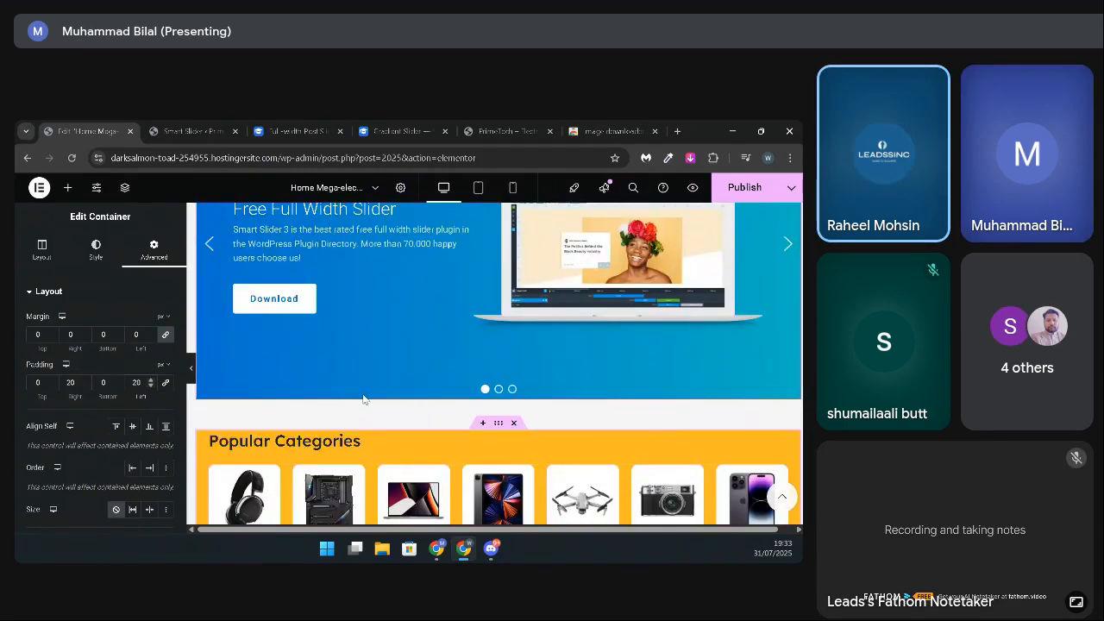
scroll(364, 399, down, 4)
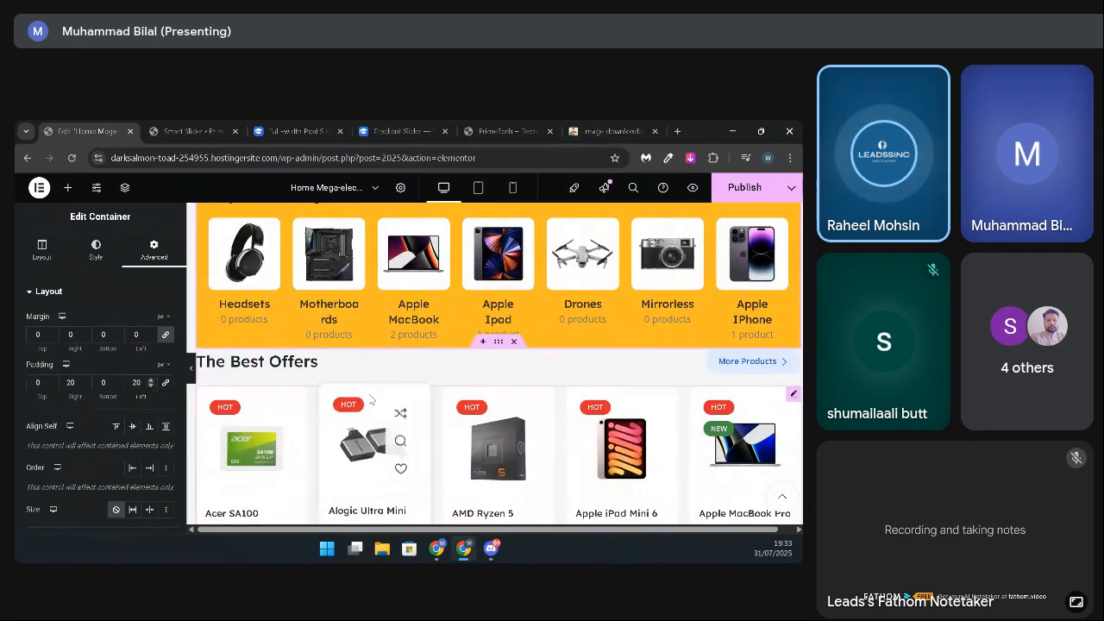
scroll(368, 397, up, 2)
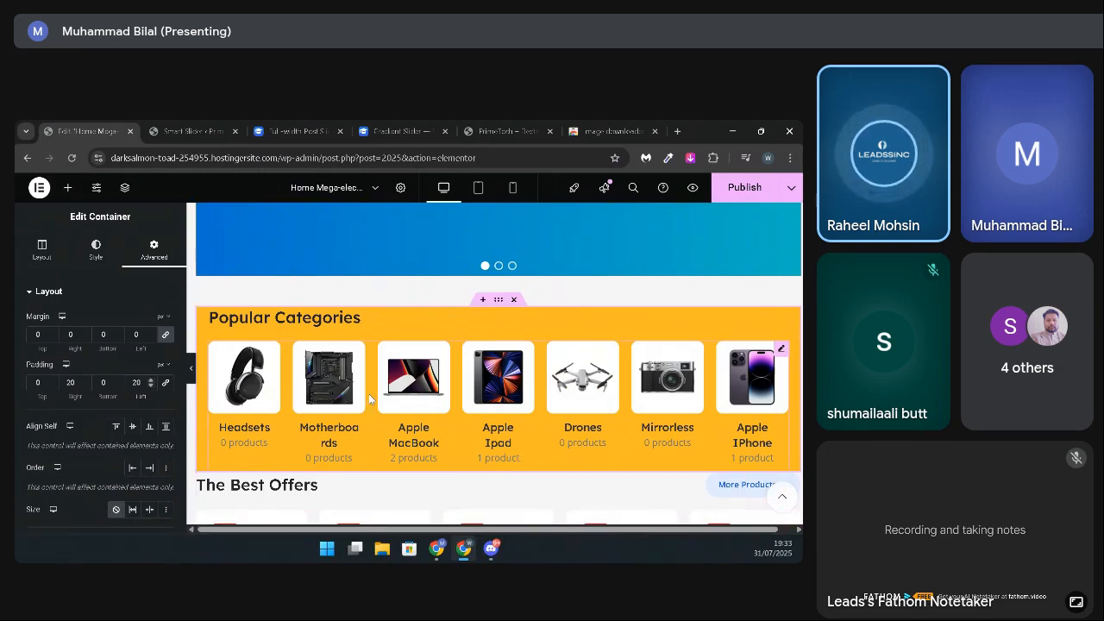
scroll(369, 393, up, 5)
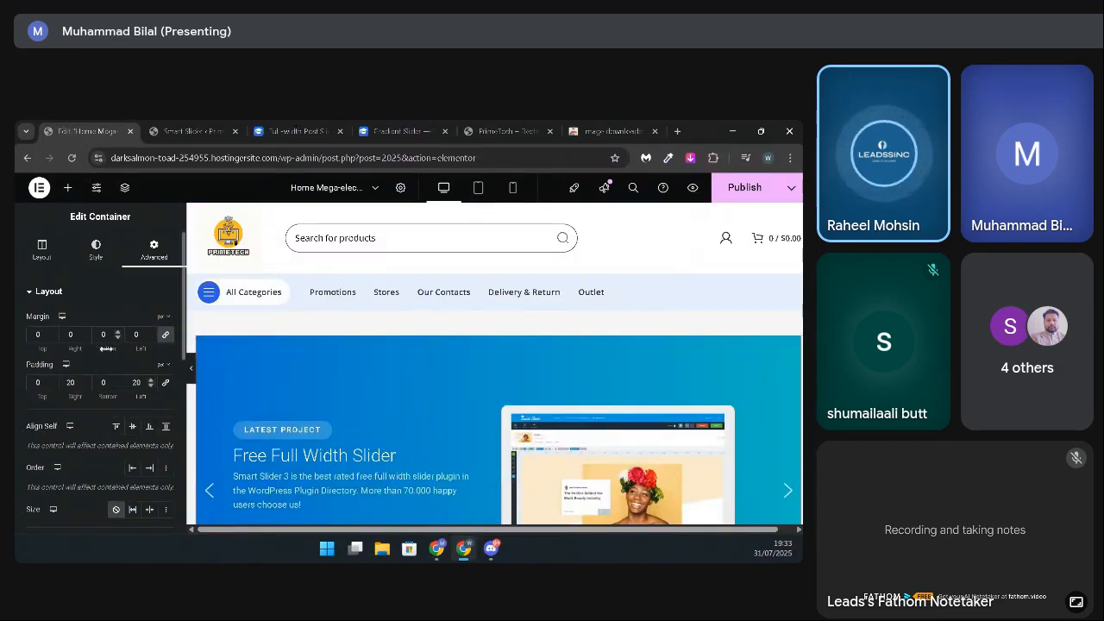
scroll(306, 500, down, 5)
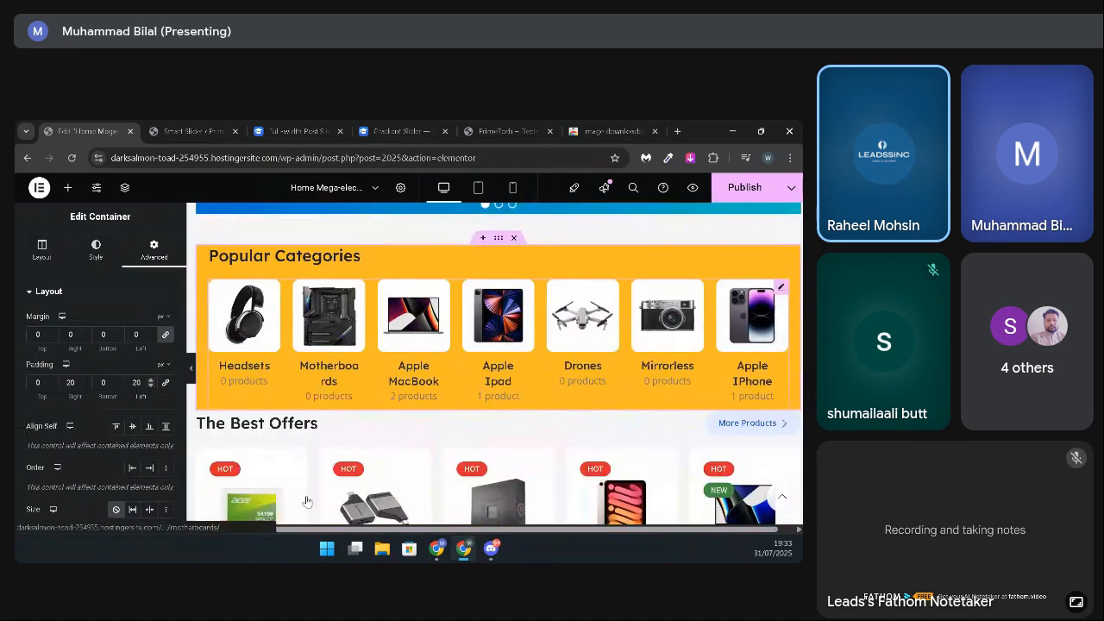
scroll(306, 500, up, 2)
scroll(306, 500, down, 2)
scroll(302, 496, up, 1)
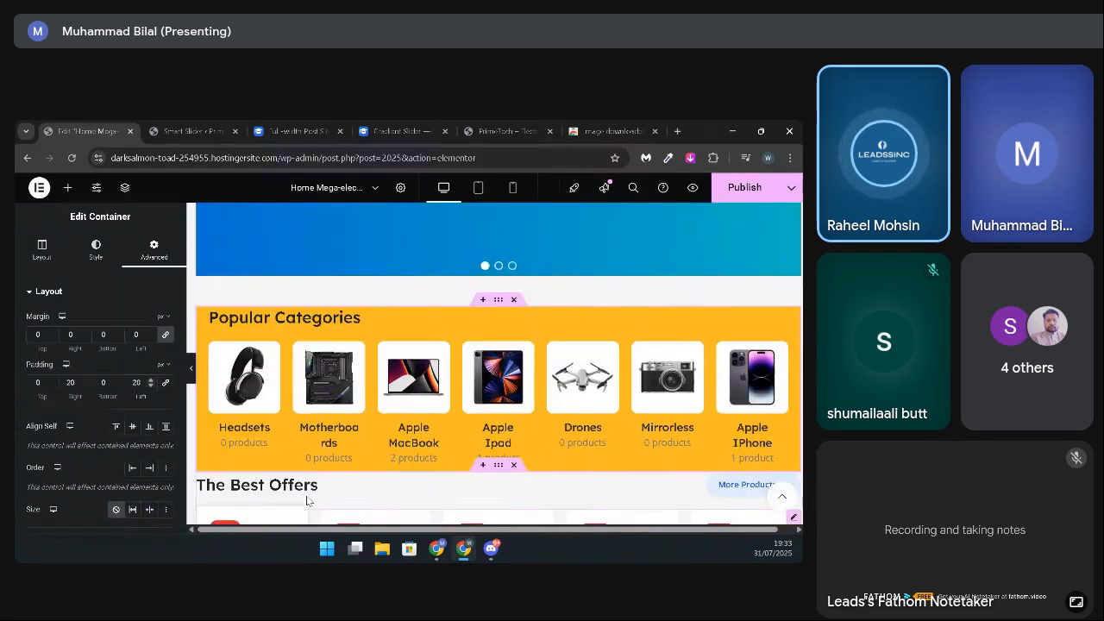
Step: Set the Popular Categories container's top and bottom padding to 20 px
scroll(298, 492, down, 1)
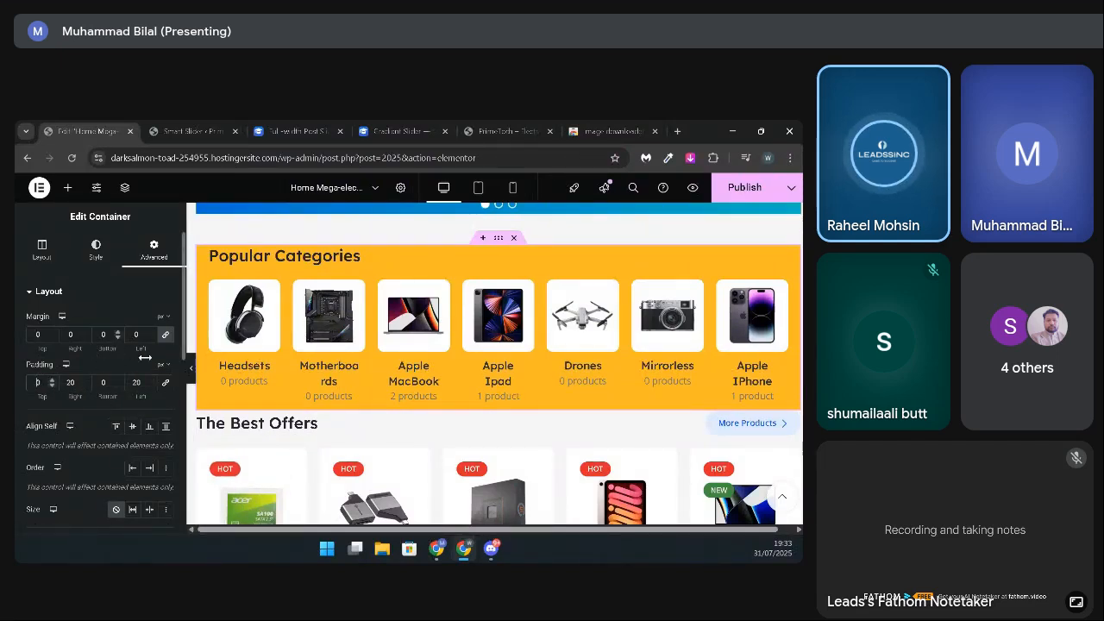
text(2020)
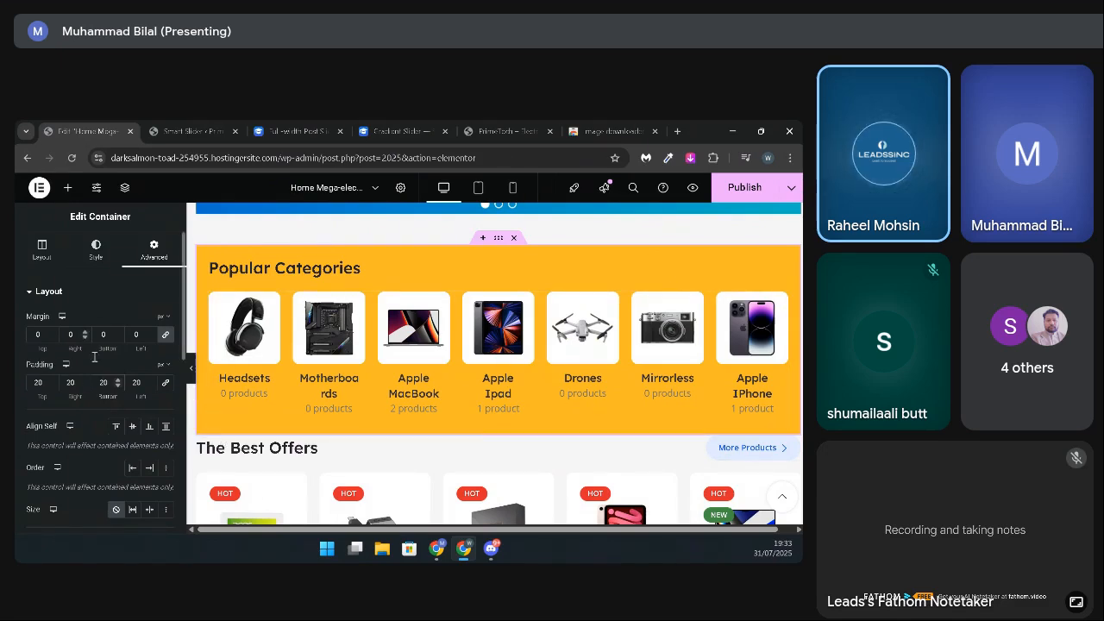
Step: Try 50 px of bottom and top padding on the Popular Categories container
key(BackSpace)
key(BackSpace)
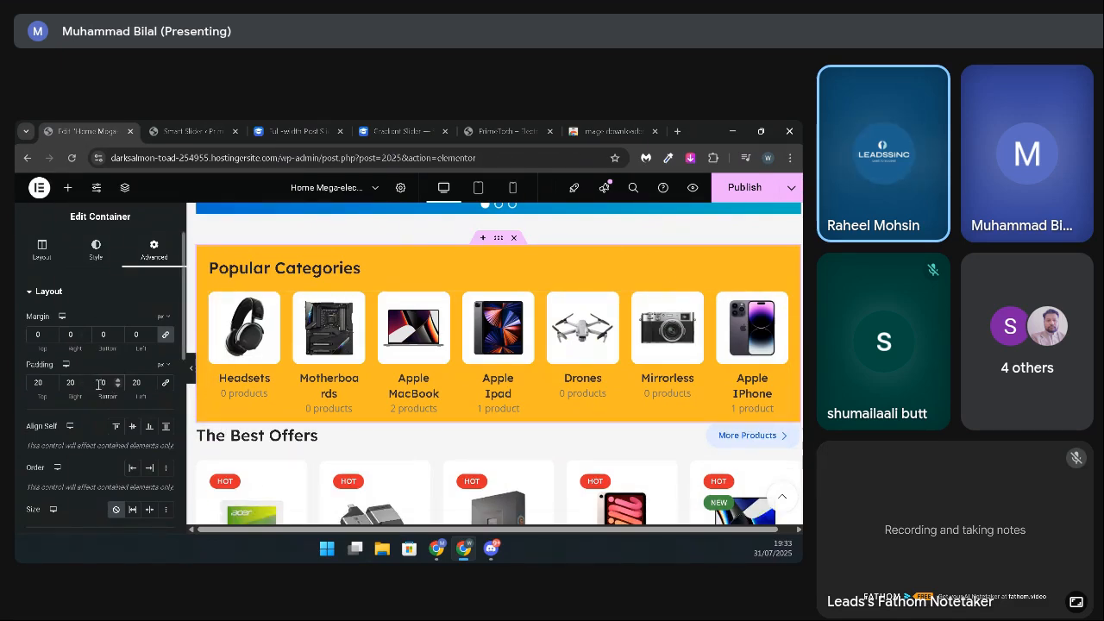
text(50)
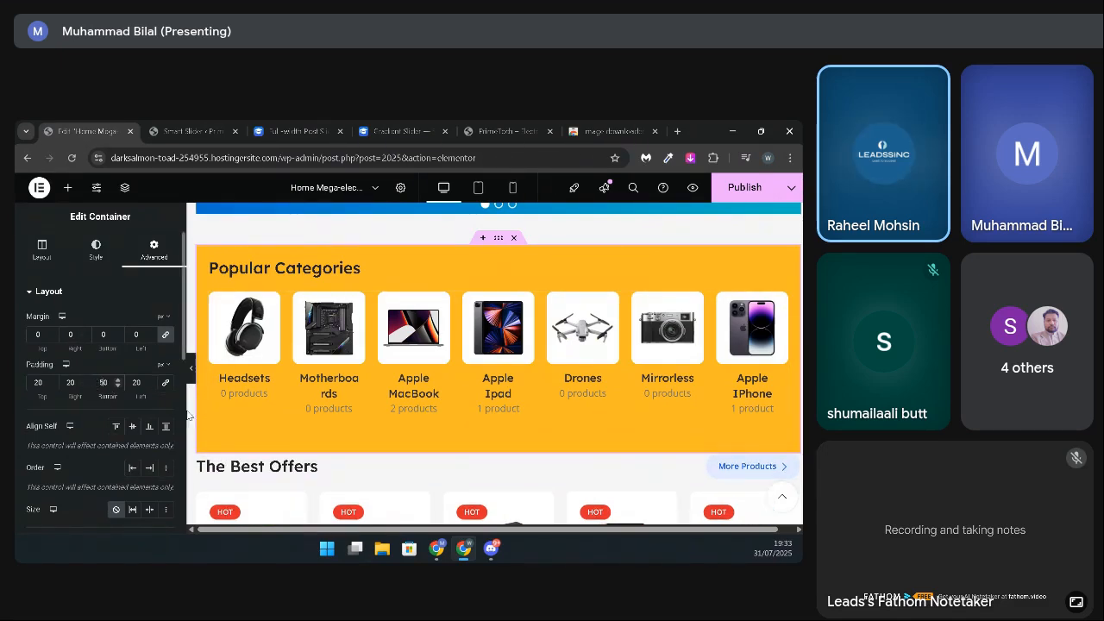
double_click(38, 382)
text(50)
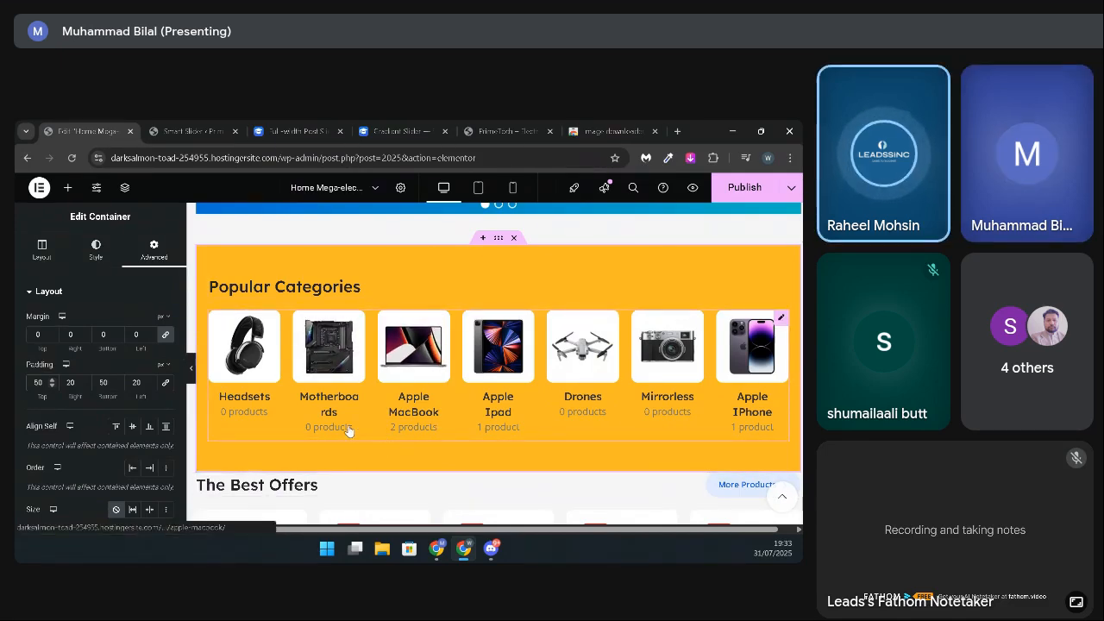
Step: Revert the Popular Categories container's 50 px padding edits through the editor's history
click(39, 187)
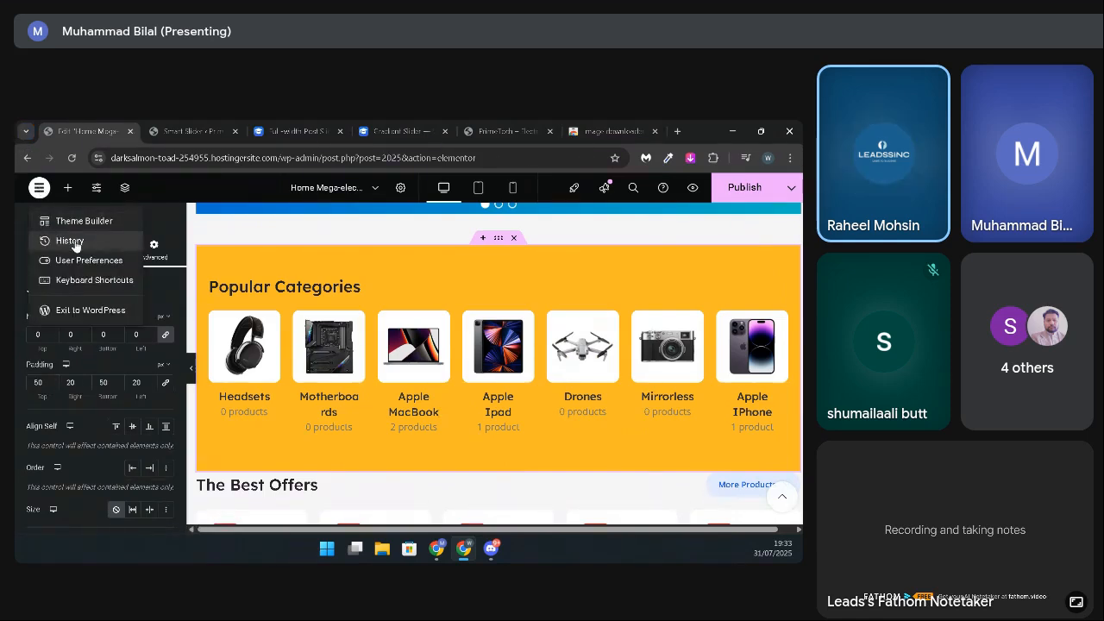
click(75, 241)
click(102, 343)
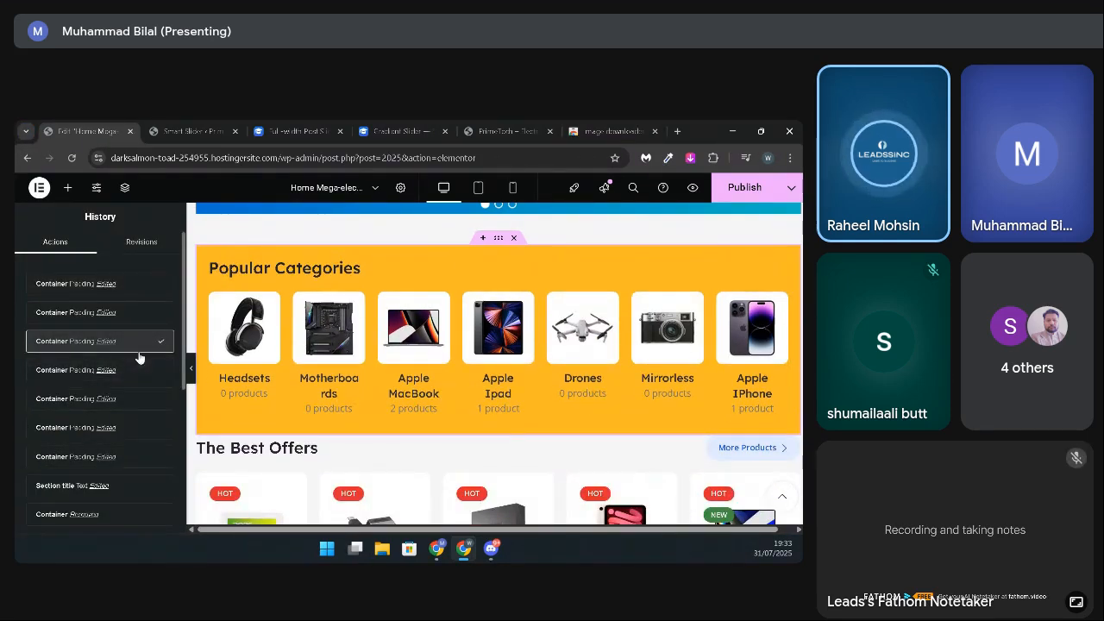
Step: Preview the Popular Categories section at full width and inspect its title, the spacer above it and the container's padding settings
click(191, 371)
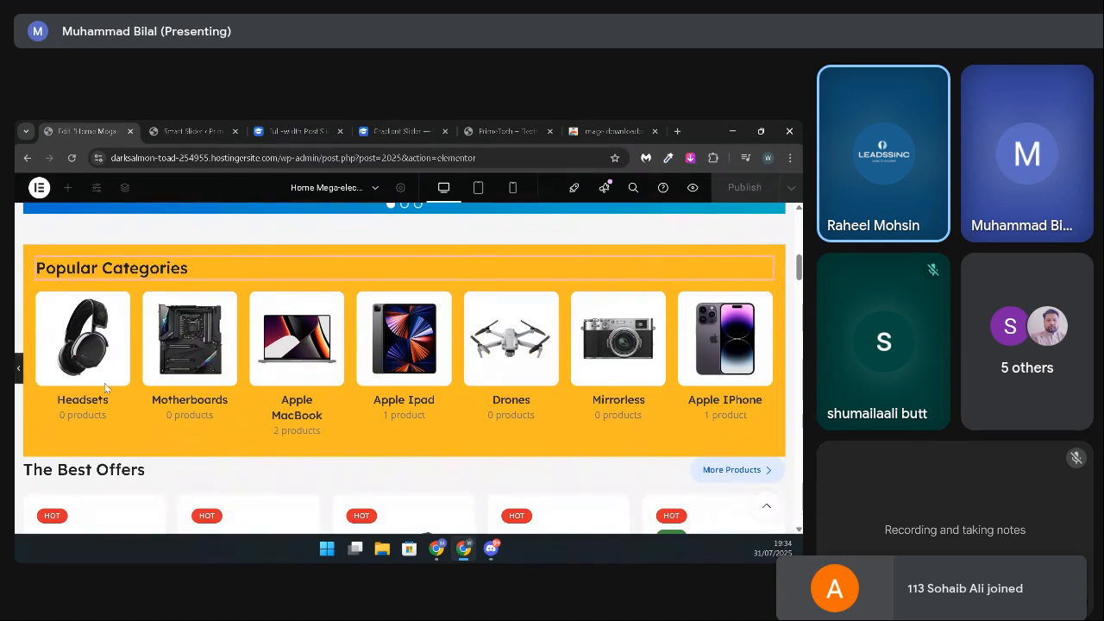
click(107, 268)
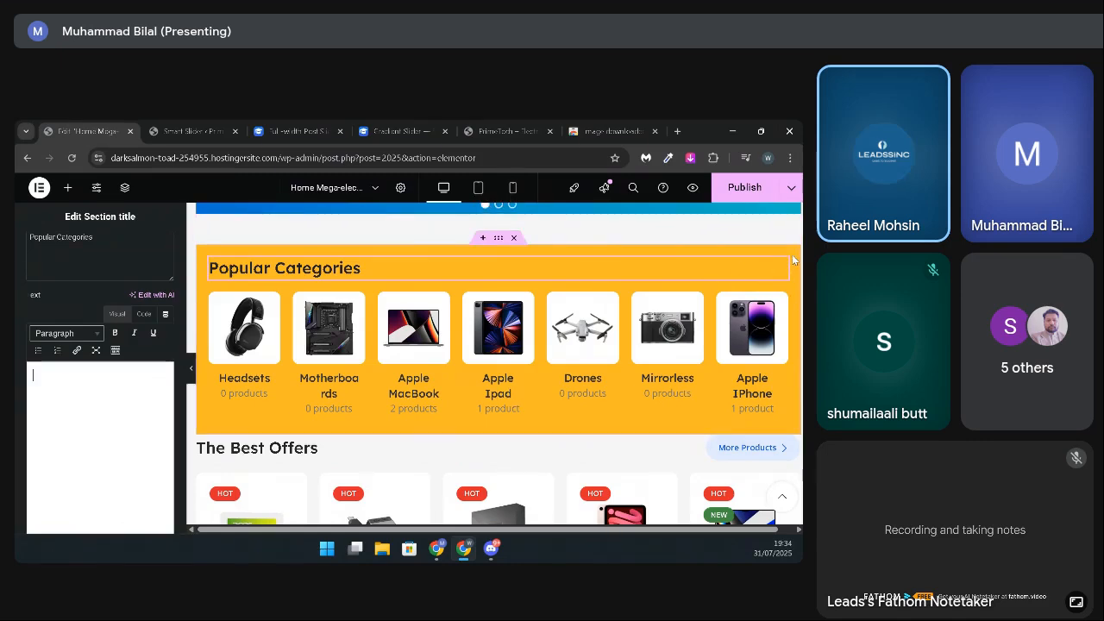
click(792, 222)
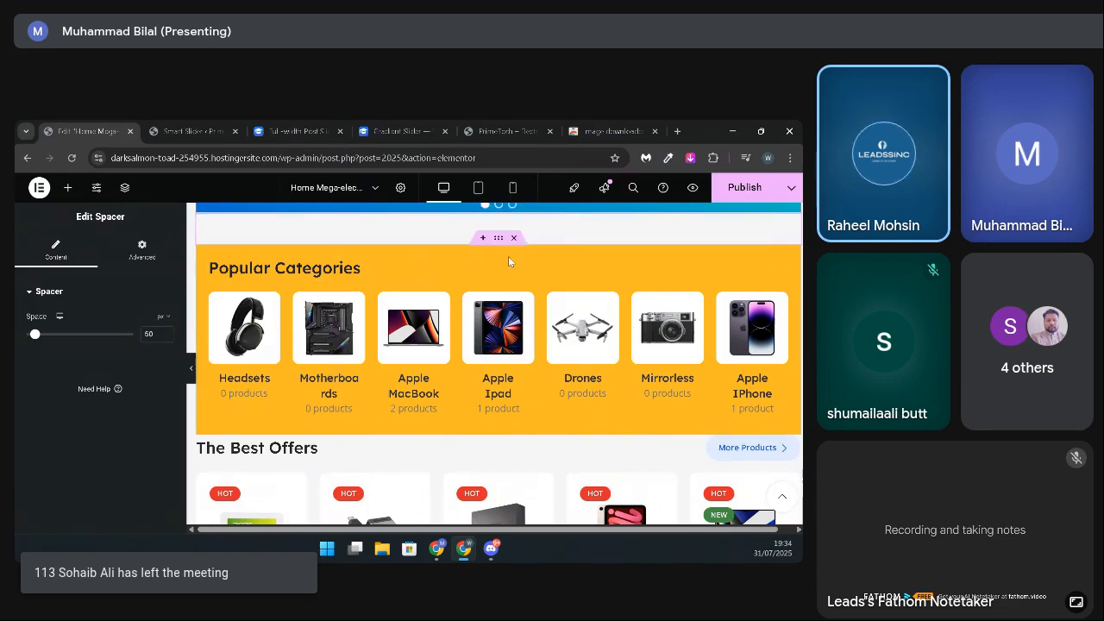
click(125, 243)
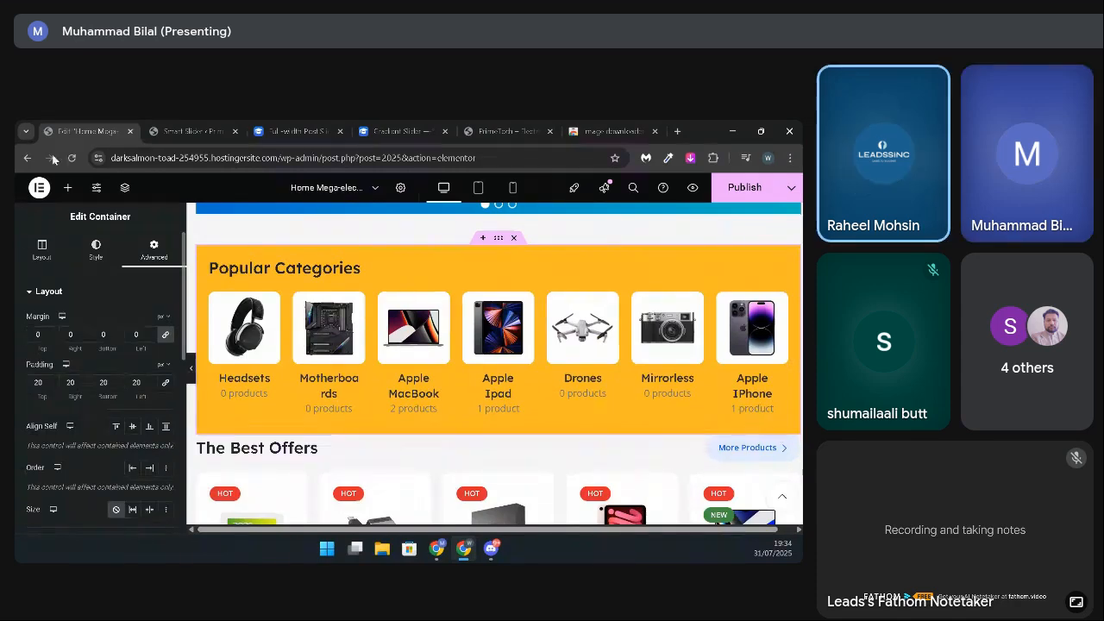
Step: Look over the page's lower sections, from The Best Offers and New Goods through the Apple event banner to Home Appliance
scroll(464, 302, down, 3)
scroll(487, 416, up, 1)
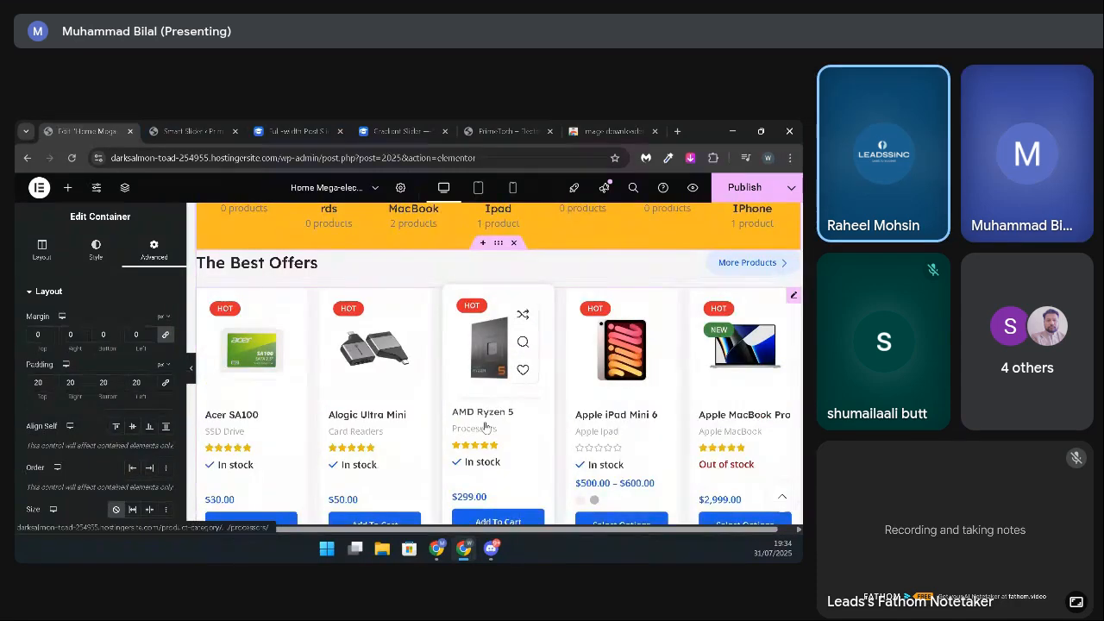
scroll(486, 409, down, 3)
scroll(485, 407, down, 5)
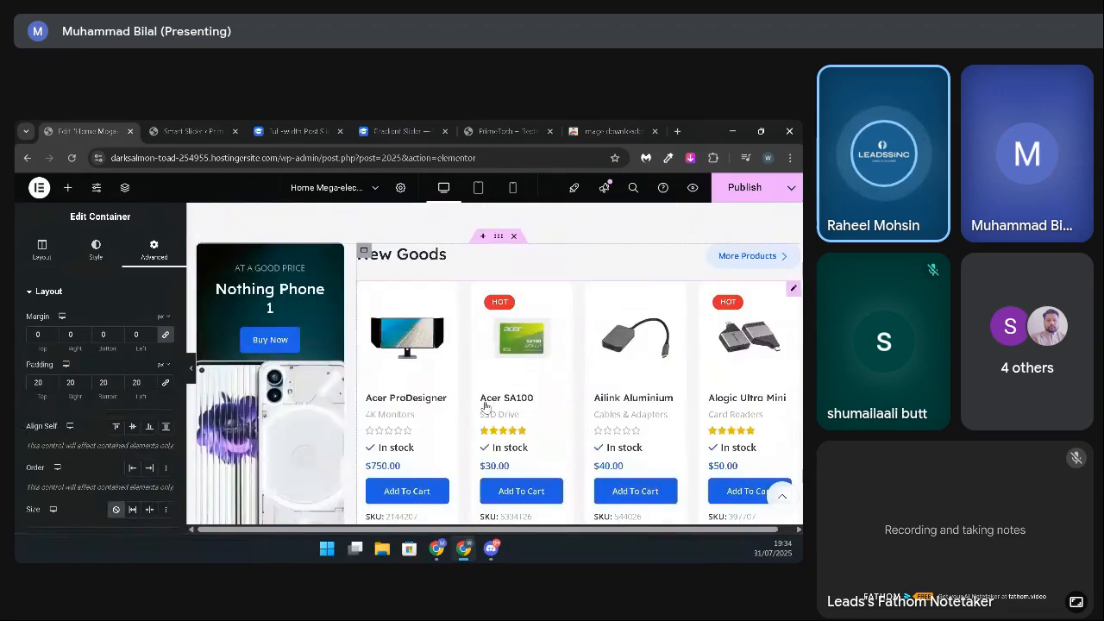
scroll(485, 407, down, 5)
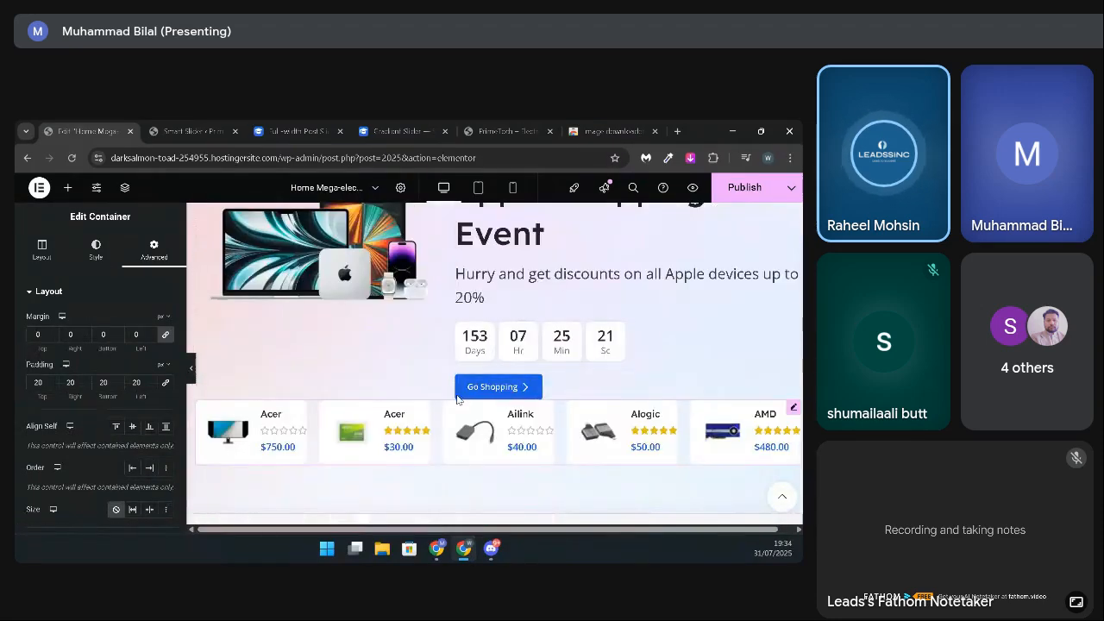
scroll(457, 399, down, 2)
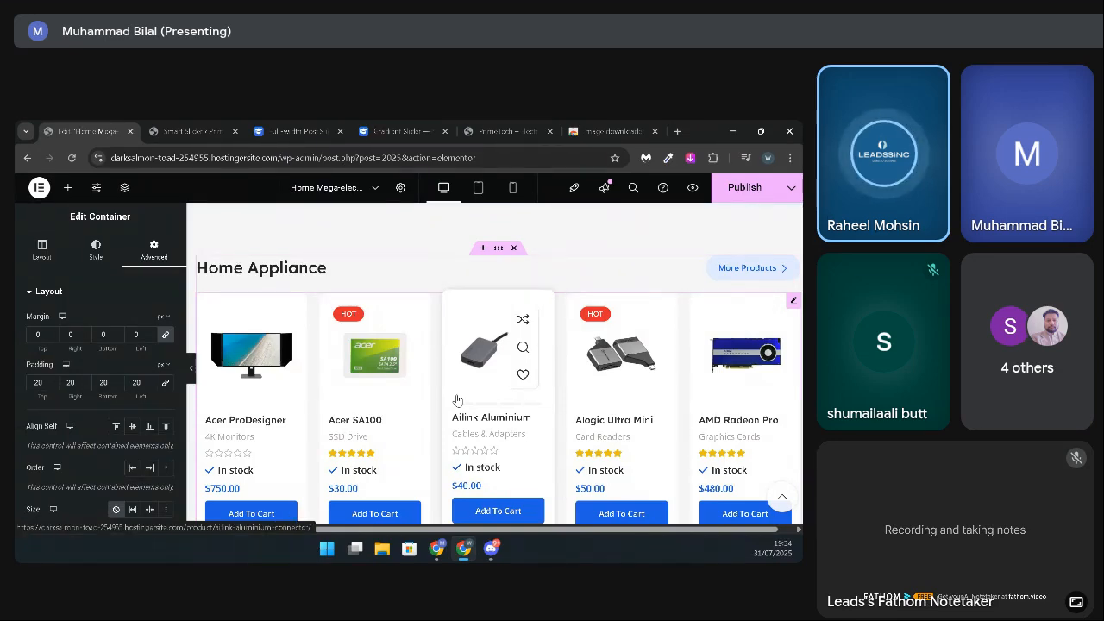
Step: Compare the product sections from Home Appliance back up to The Best Offers, and open The Best Offers product widget's settings
scroll(457, 399, up, 6)
scroll(457, 400, up, 3)
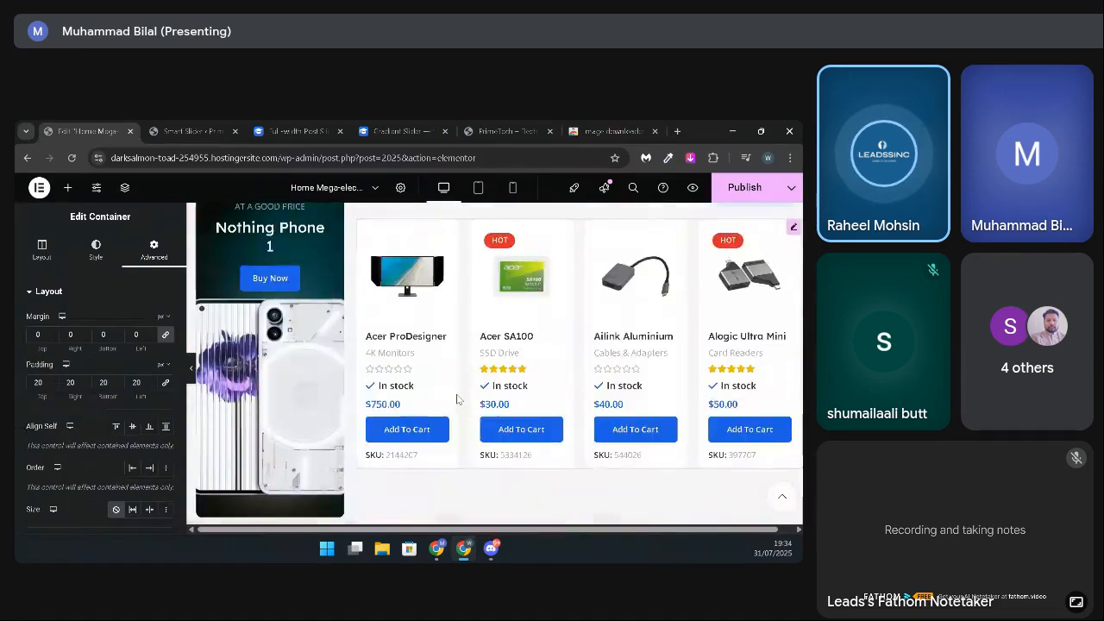
scroll(422, 361, down, 5)
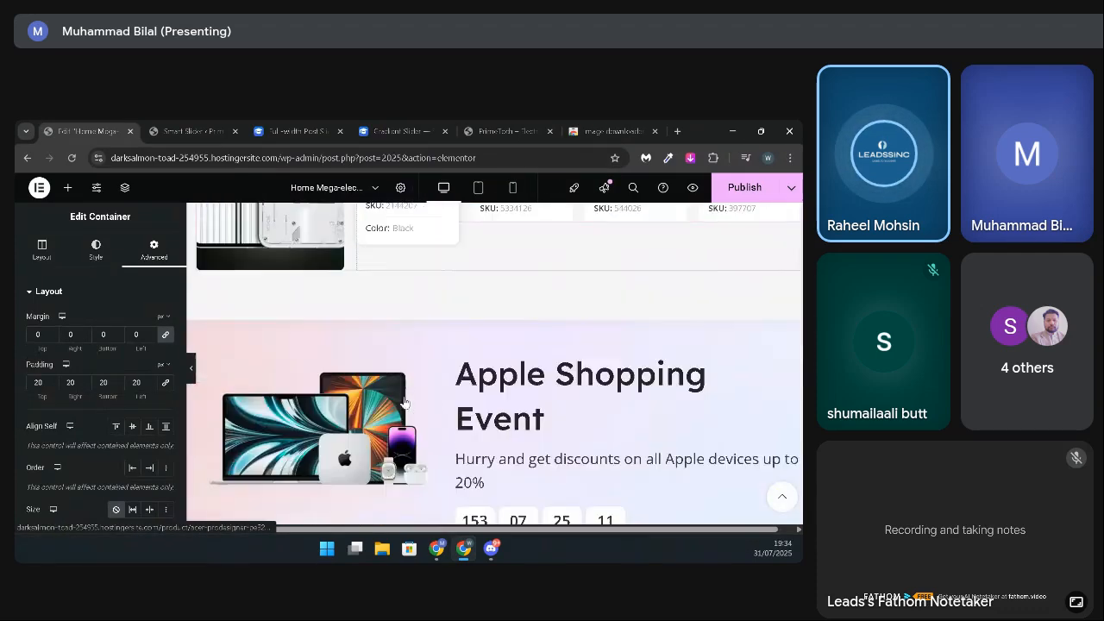
scroll(405, 401, down, 3)
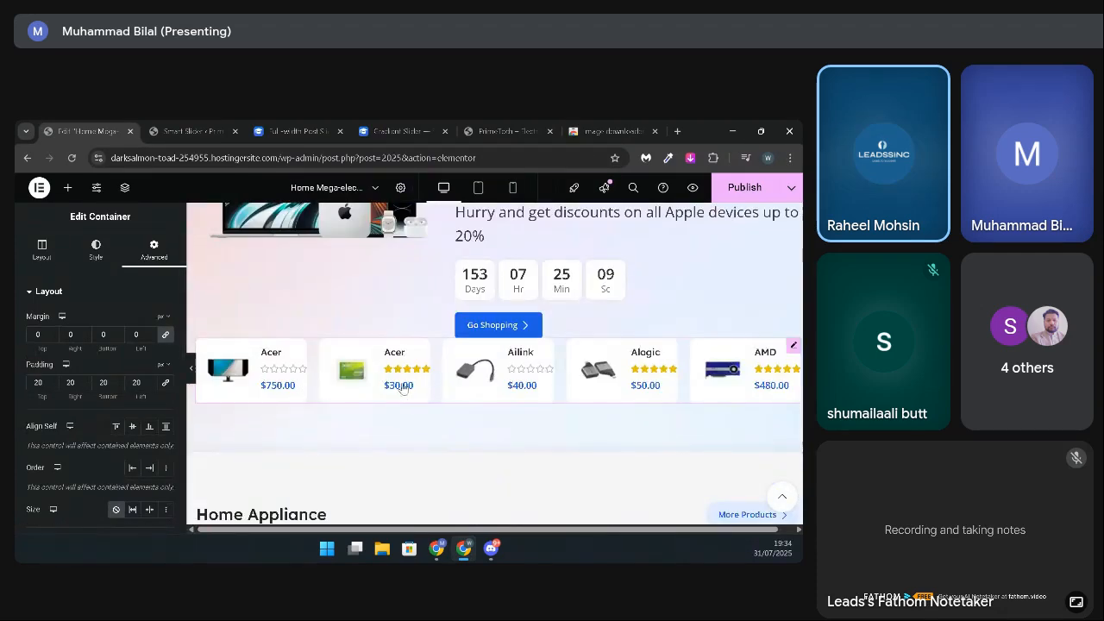
scroll(402, 387, down, 4)
scroll(387, 401, up, 1)
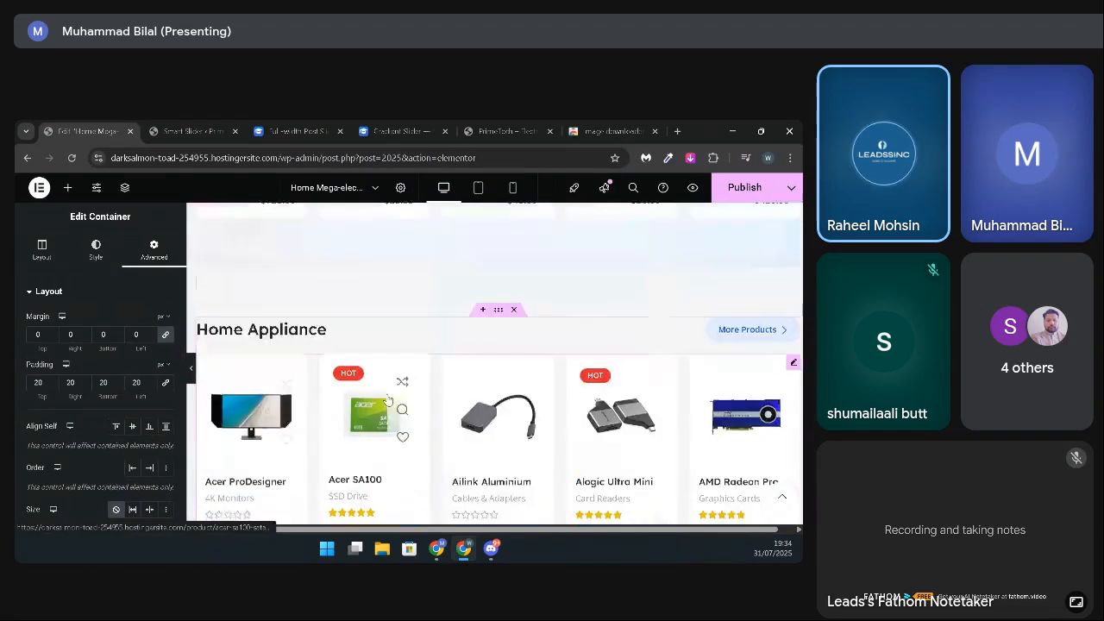
scroll(387, 400, up, 10)
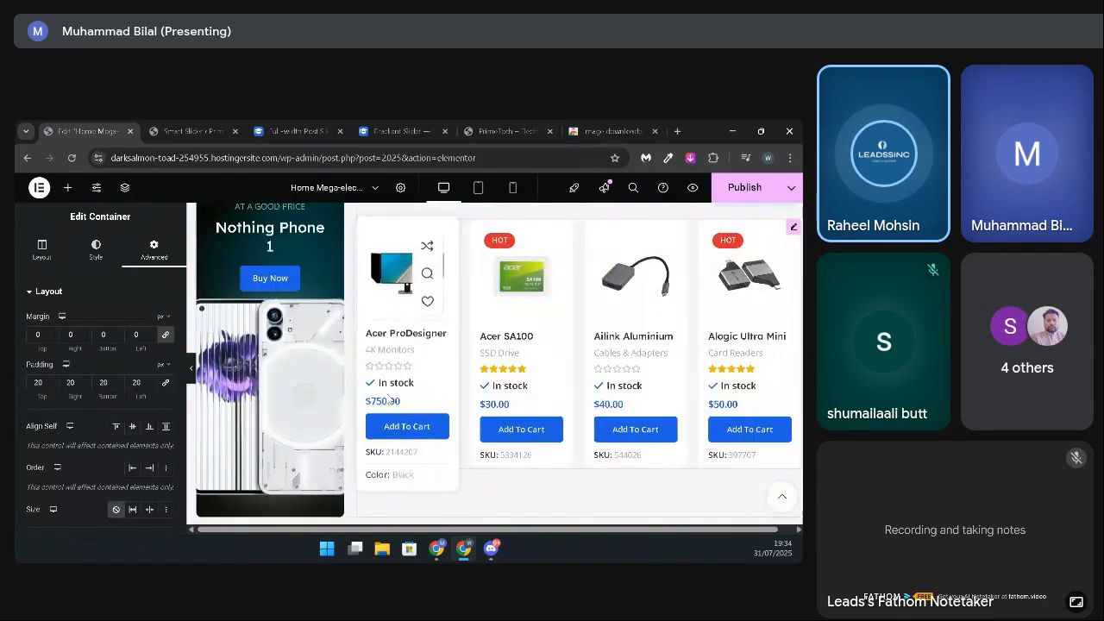
scroll(388, 400, up, 8)
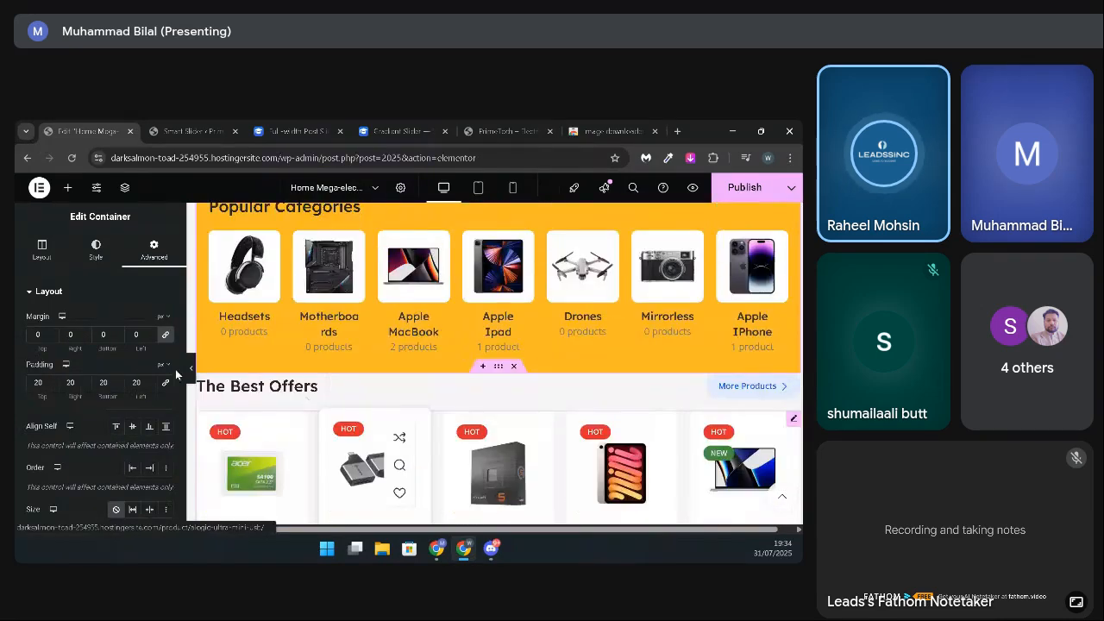
scroll(176, 374, down, 2)
scroll(327, 391, down, 2)
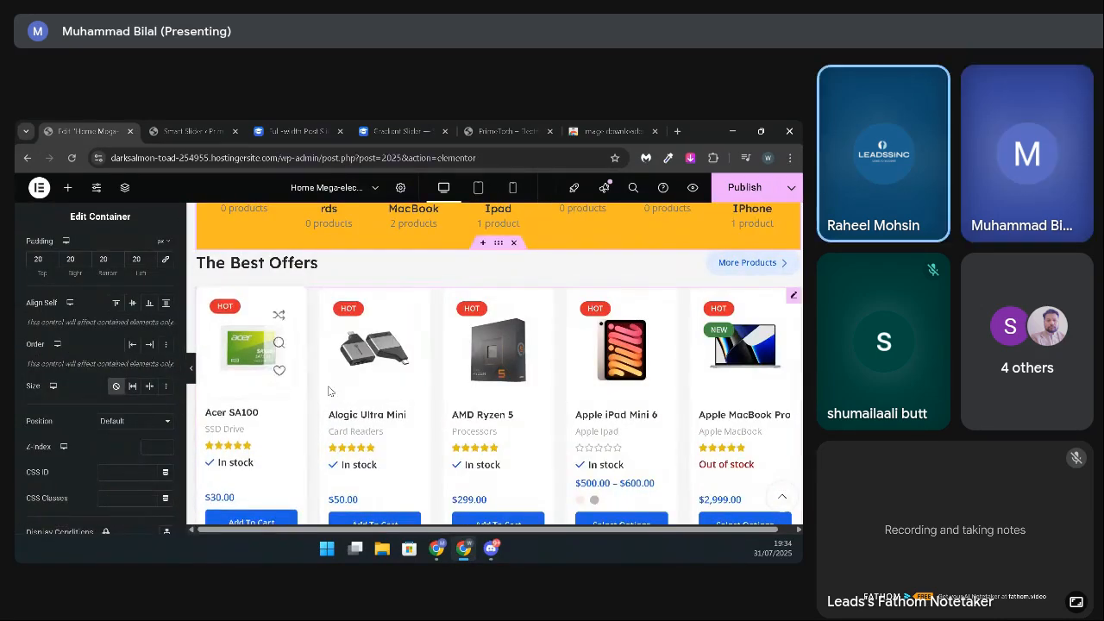
scroll(328, 391, down, 3)
scroll(389, 362, up, 3)
scroll(407, 374, down, 1)
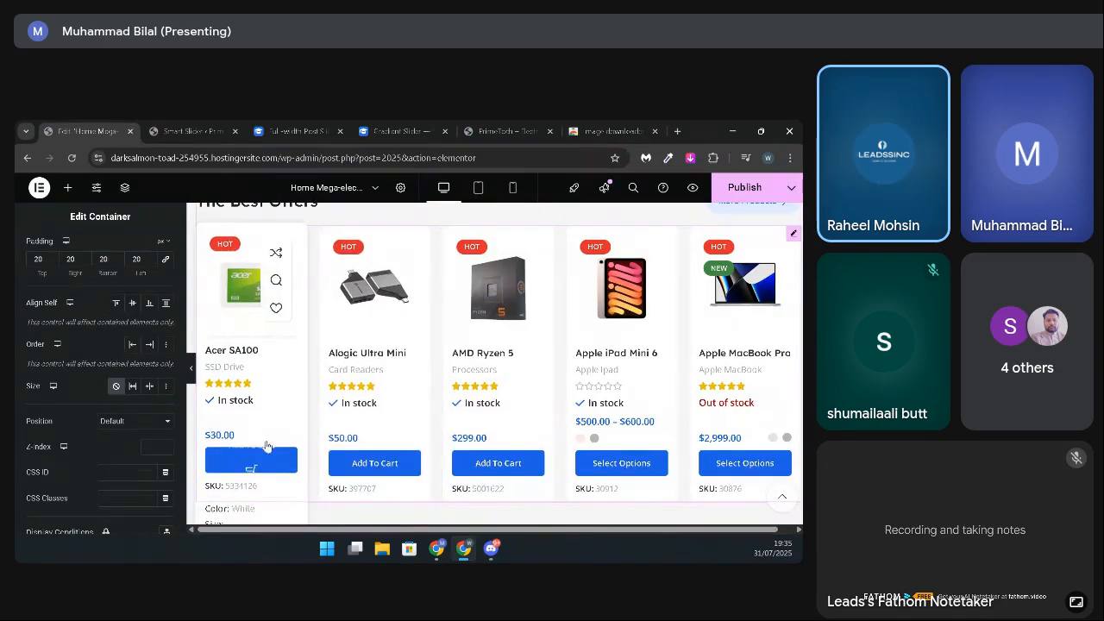
click(794, 232)
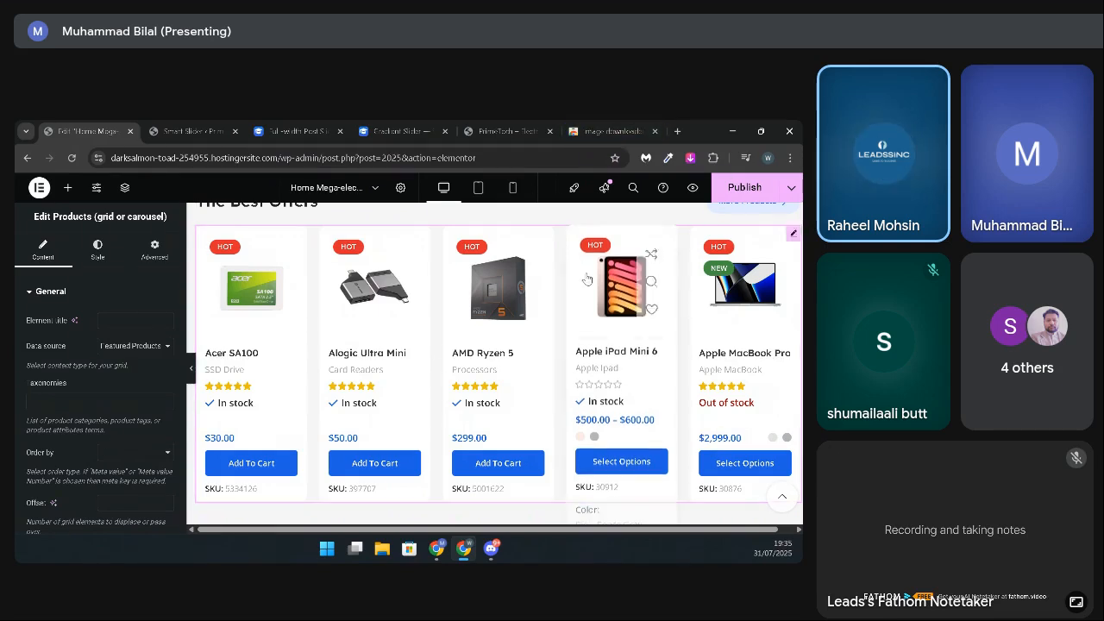
Step: Add an empty single-column Flexbox container between Popular Categories and The Best Offers
scroll(466, 345, up, 3)
click(480, 306)
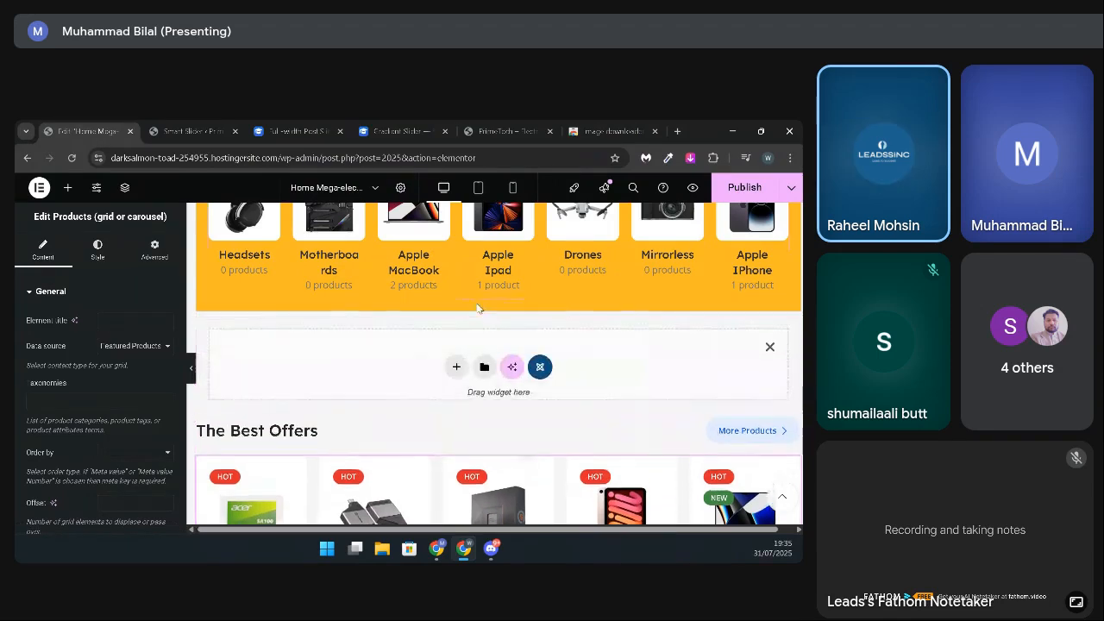
click(455, 368)
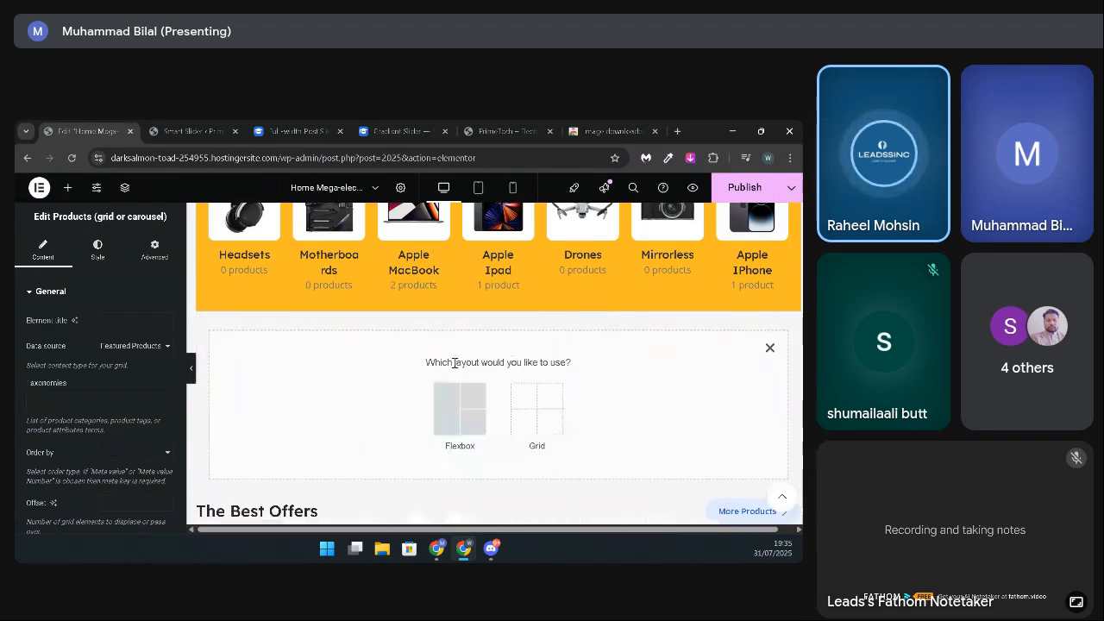
click(455, 390)
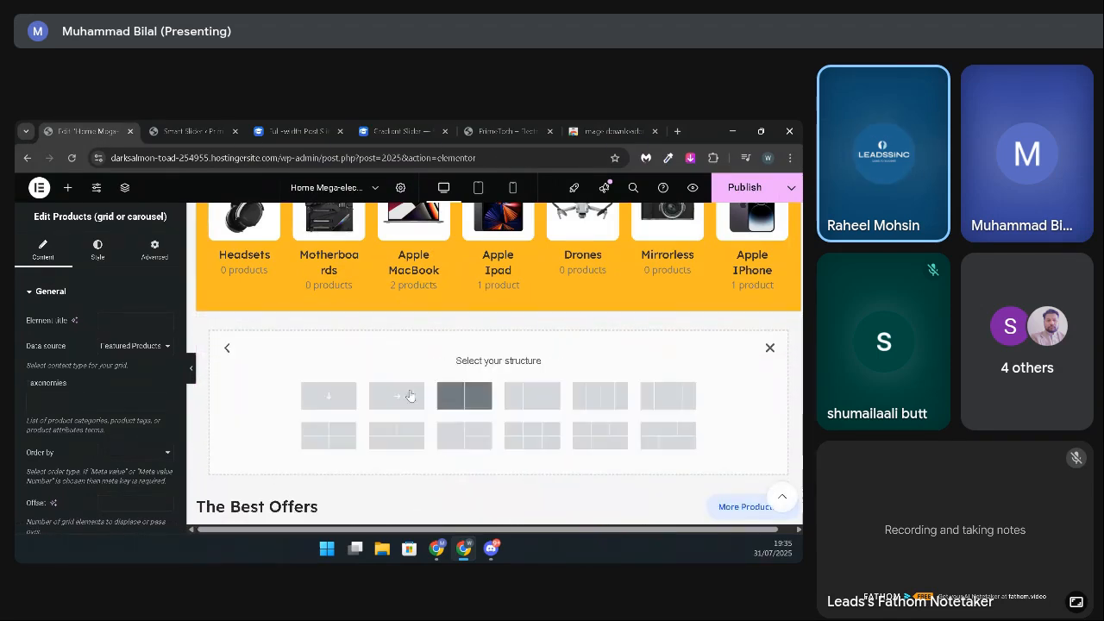
click(330, 398)
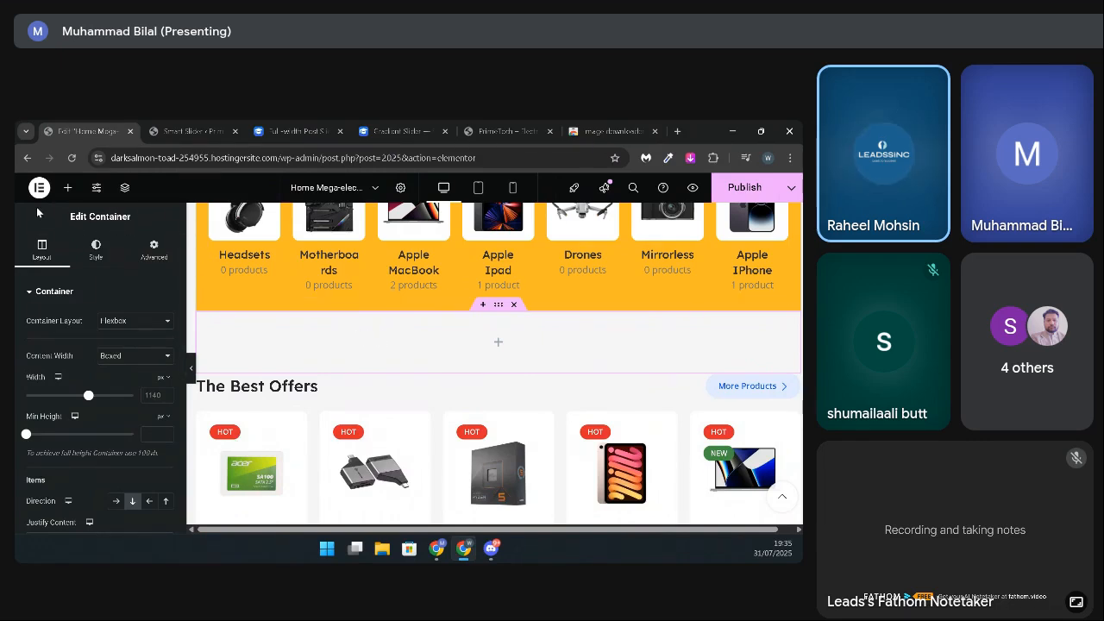
Step: Search the widgets for "product" and place the Products (grid or carousel) widget in the new empty container
click(68, 188)
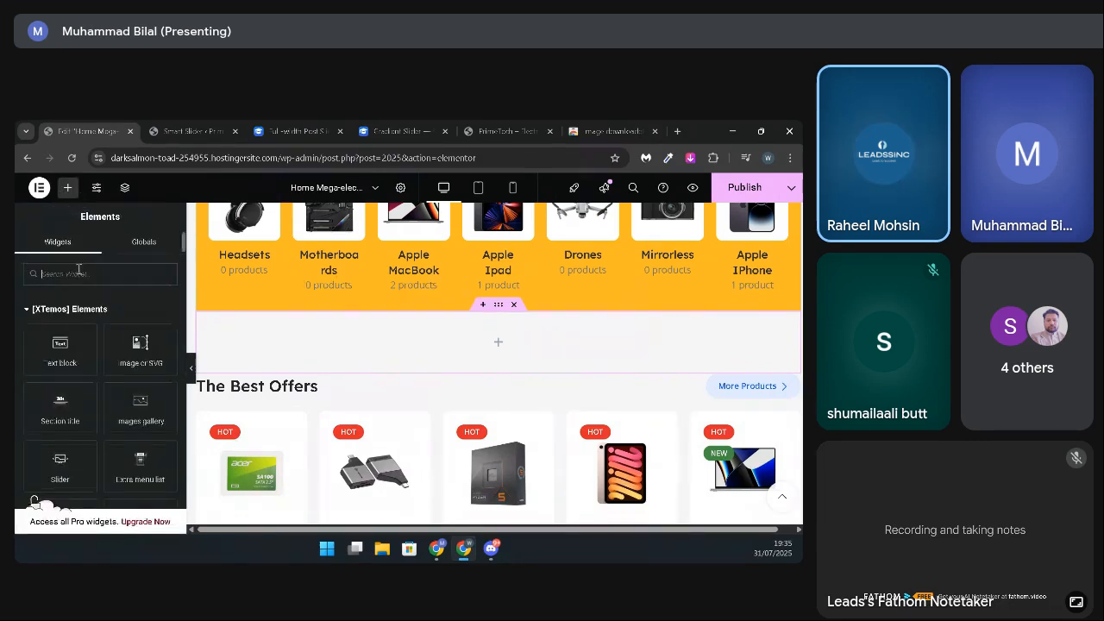
text(prod)
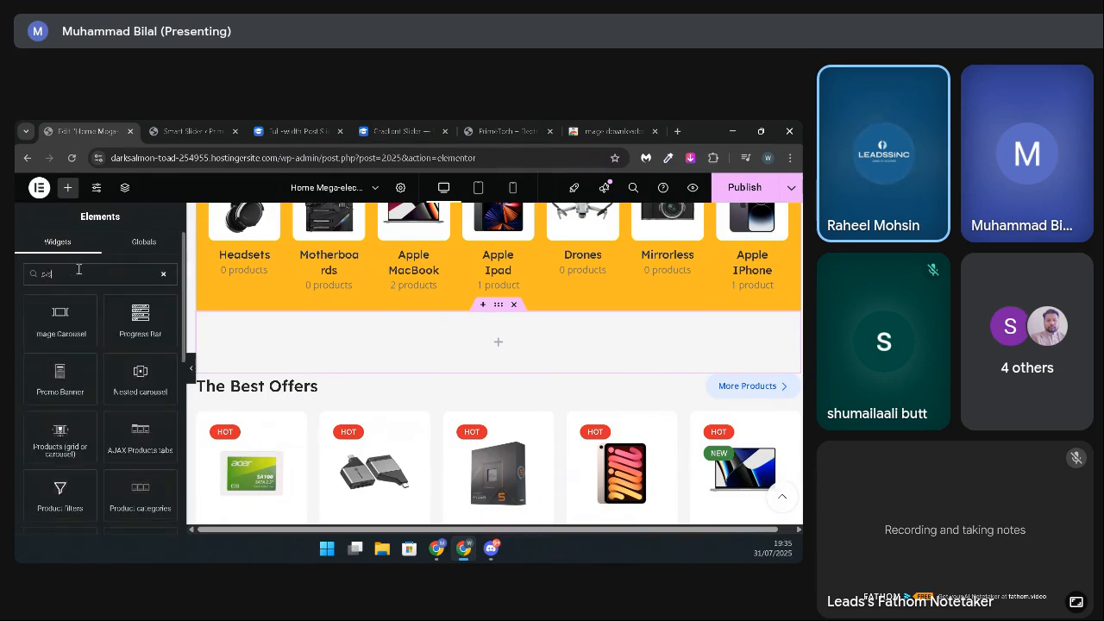
key(BackSpace)
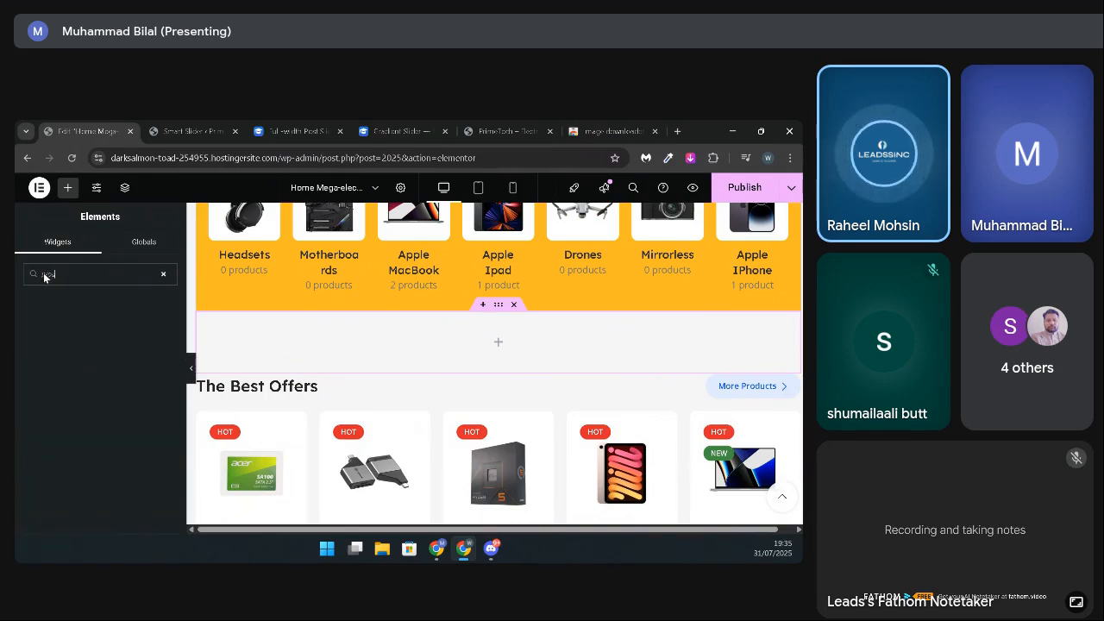
key(BackSpace)
key(BackSpace)
key(BackSpace)
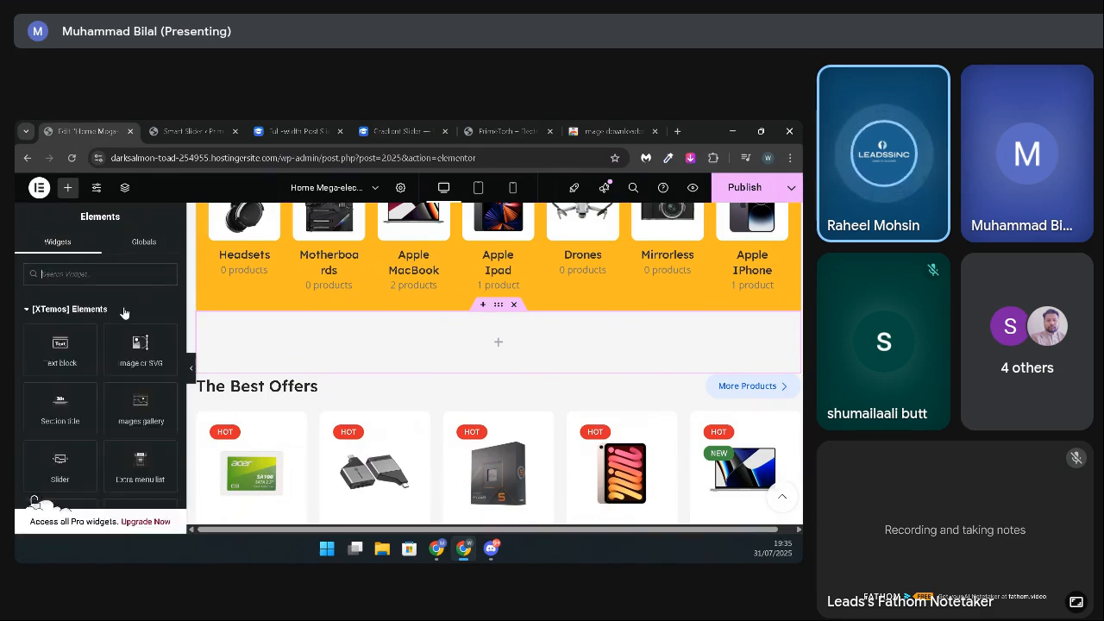
text(pro)
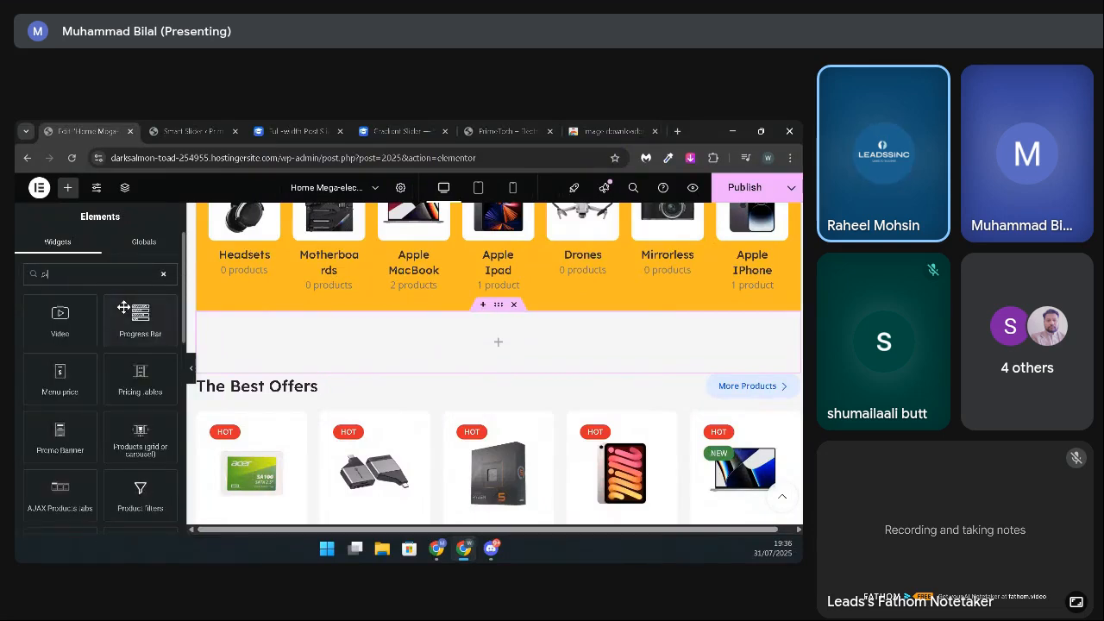
text(d)
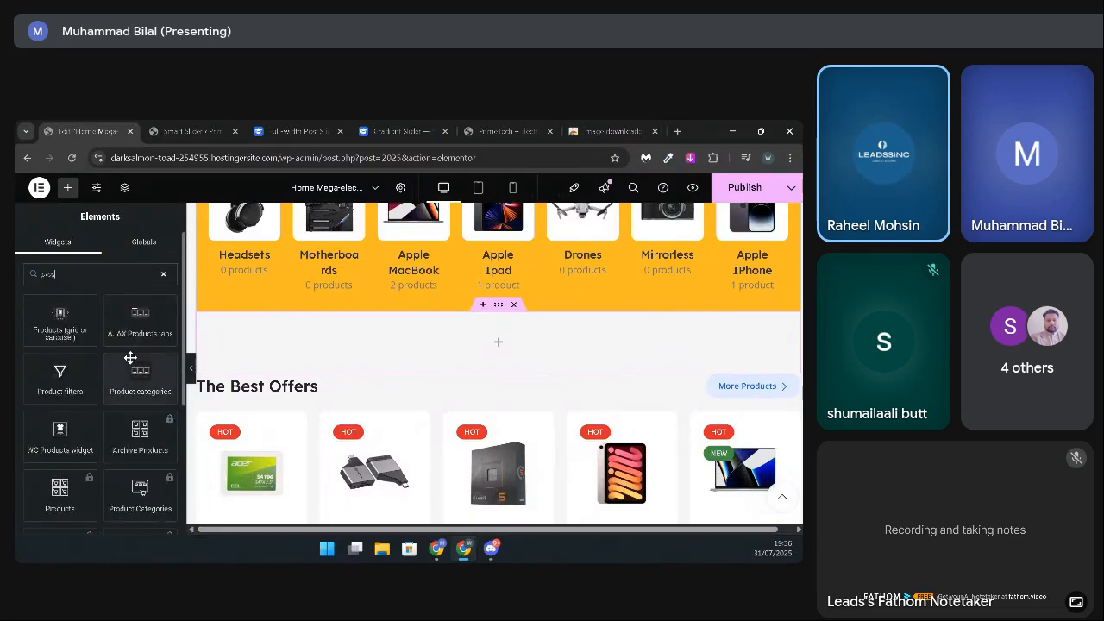
text(uct)
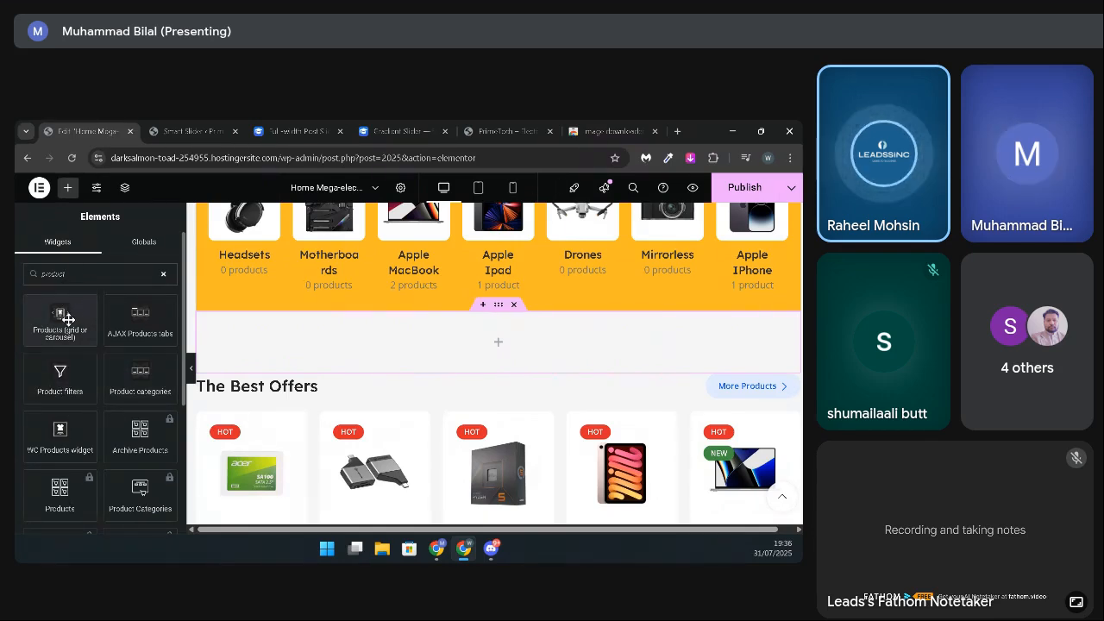
drag(68, 319, 484, 336)
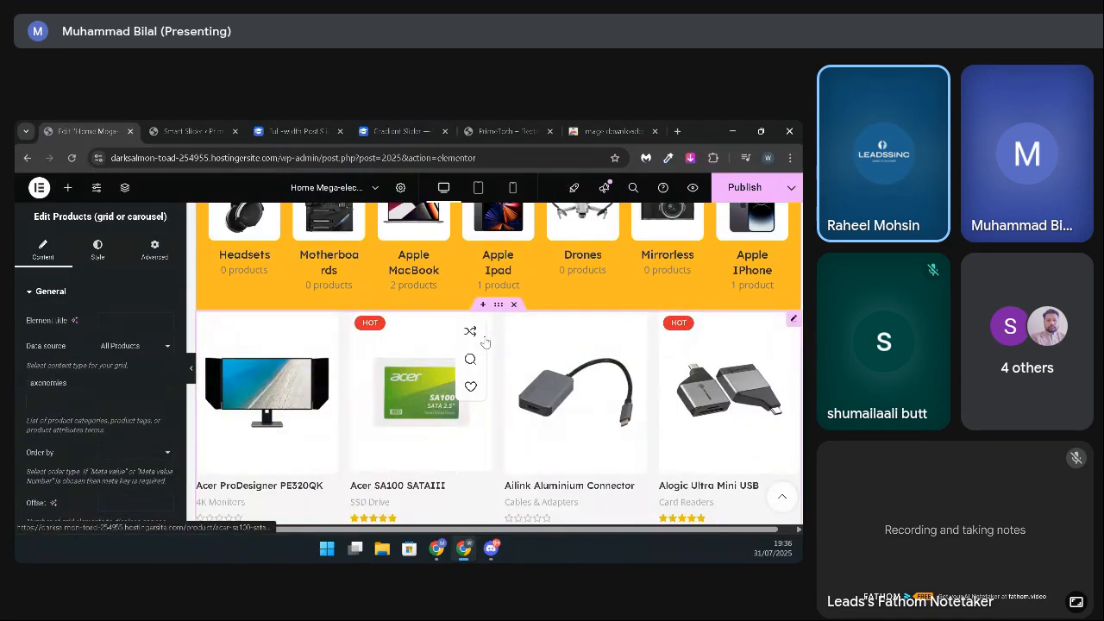
Step: Look through the new product grid's rows and the sections that follow it, down to New Goods
scroll(484, 342, down, 7)
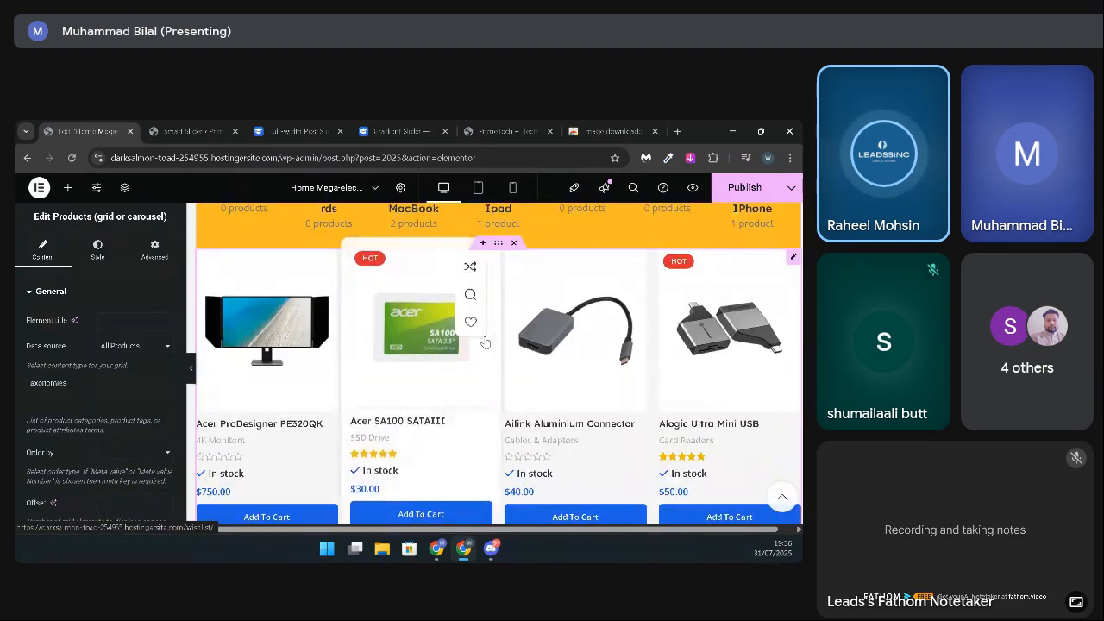
scroll(484, 342, down, 3)
scroll(485, 342, down, 3)
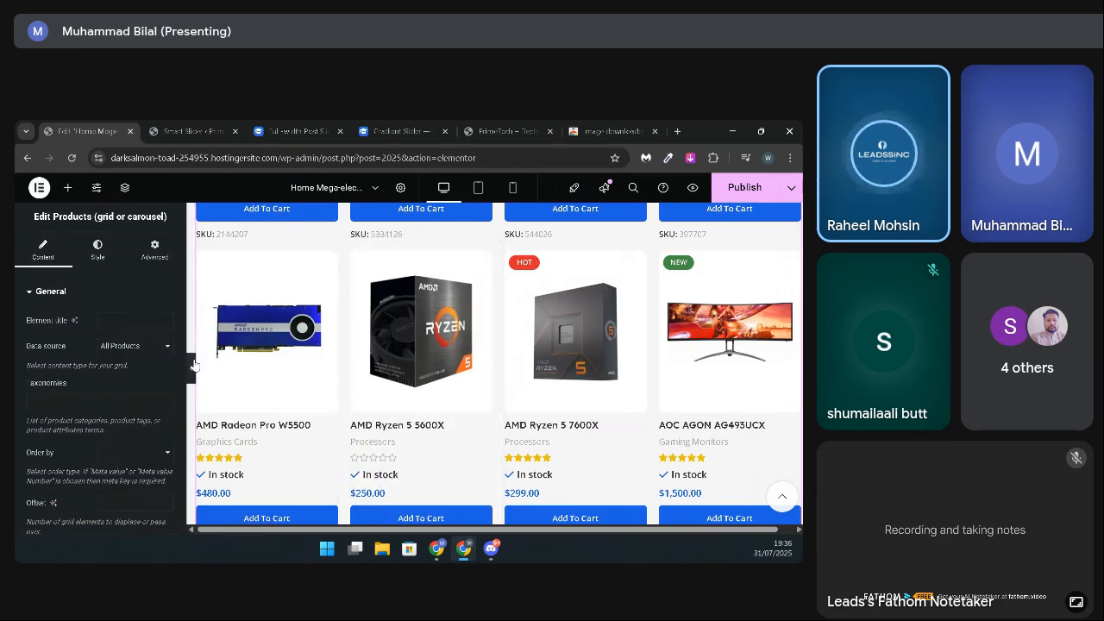
scroll(264, 312, up, 3)
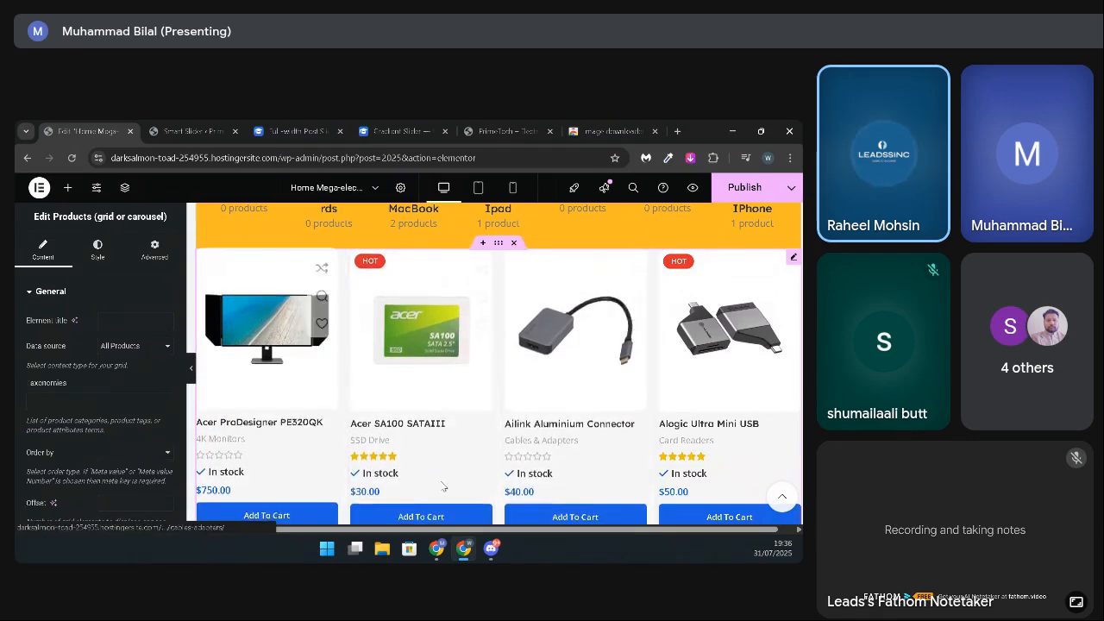
scroll(553, 414, down, 3)
scroll(493, 498, down, 3)
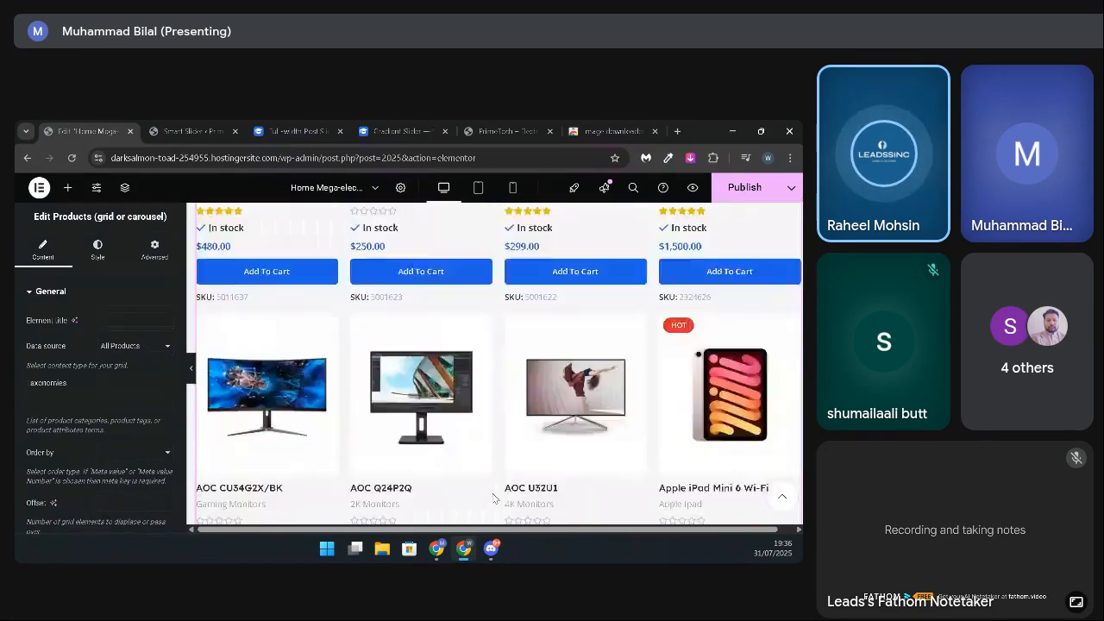
scroll(493, 498, up, 3)
scroll(494, 498, up, 3)
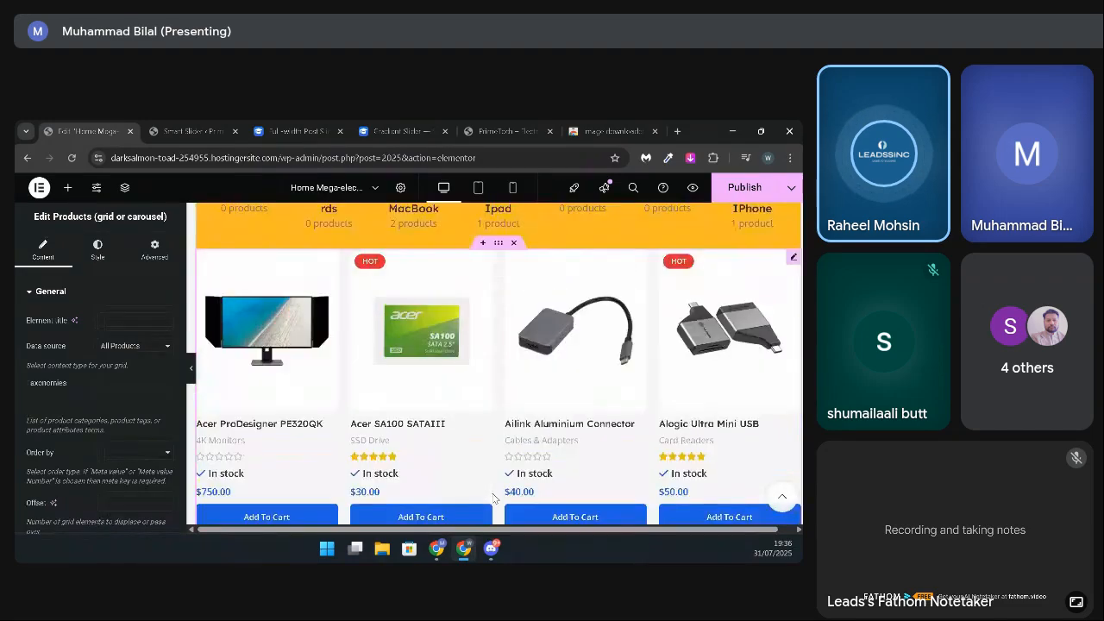
scroll(493, 497, down, 6)
scroll(493, 498, down, 6)
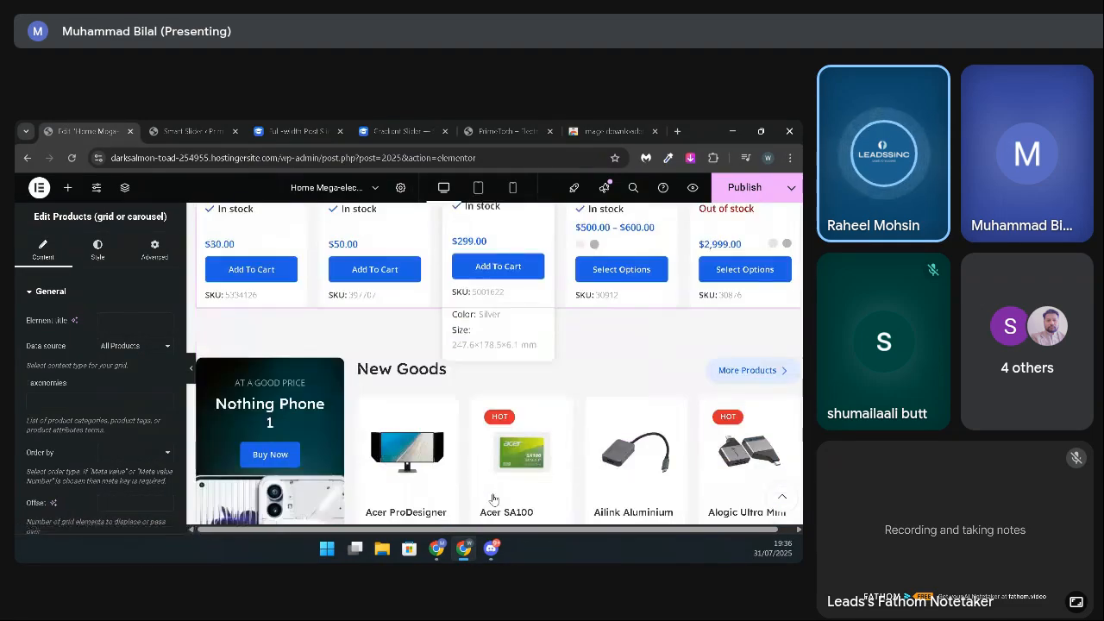
scroll(493, 497, up, 3)
scroll(493, 498, up, 5)
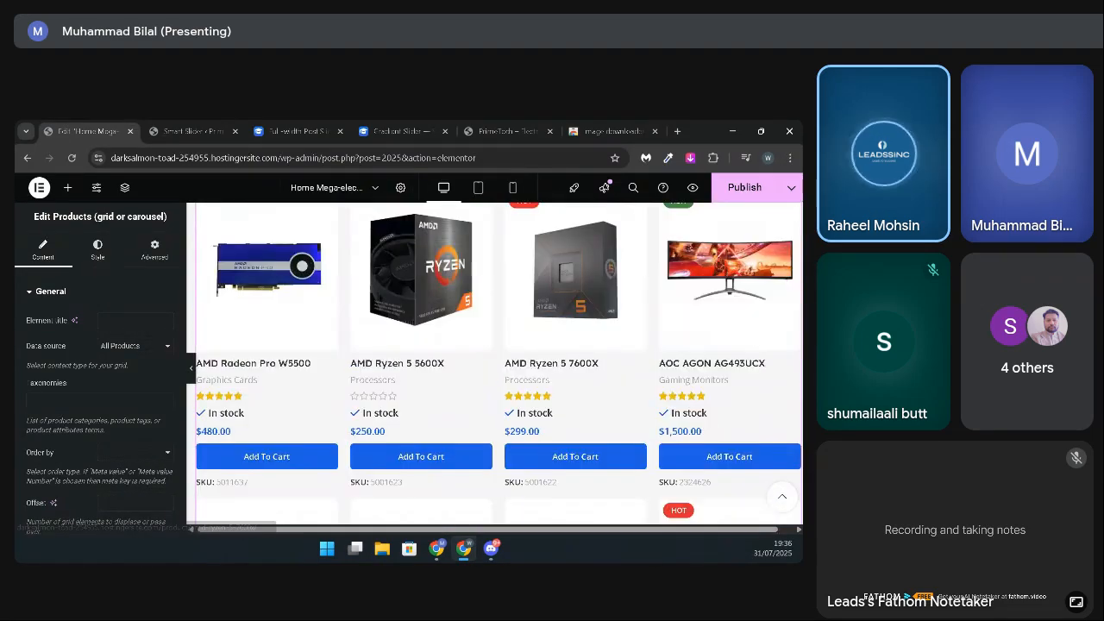
Step: Publish the page and review the new product grid and the sections below it on the live PrimeTech home page
click(761, 188)
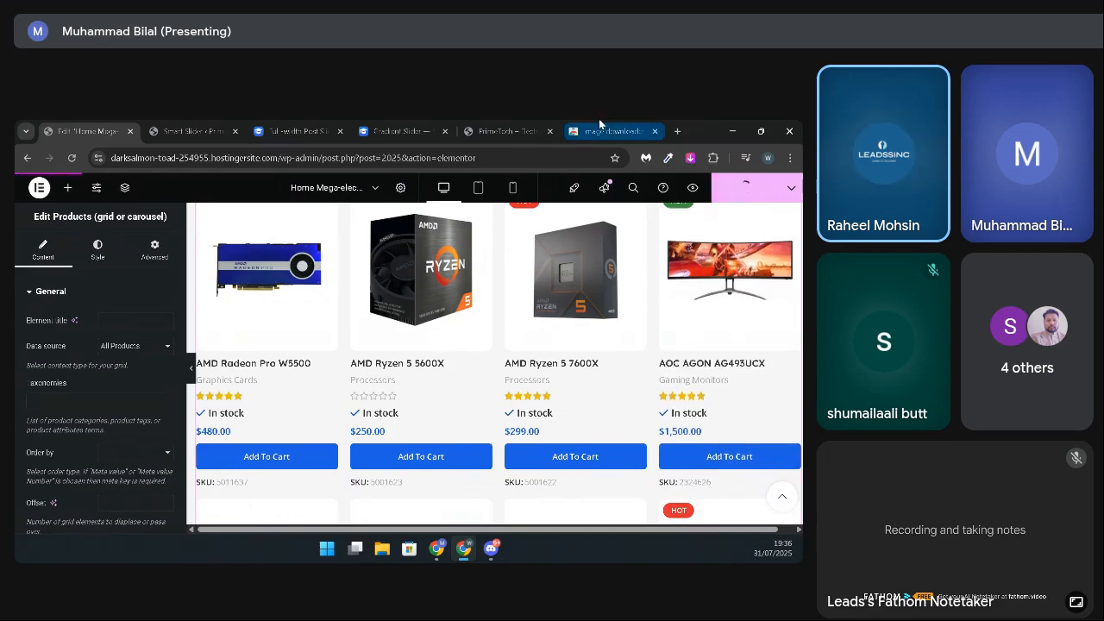
click(487, 123)
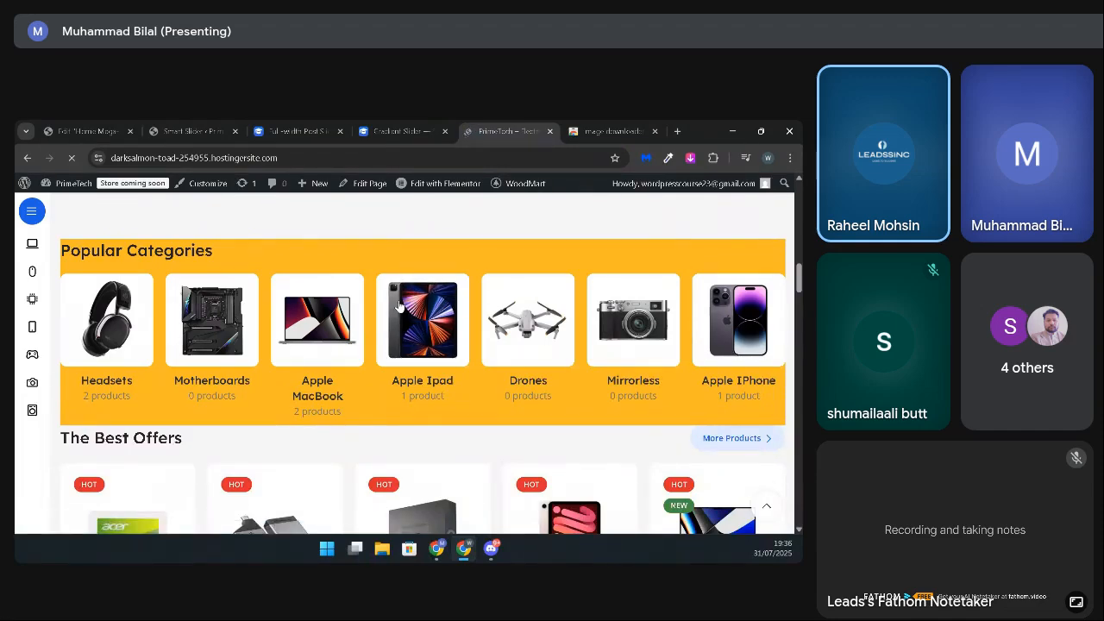
scroll(293, 362, down, 10)
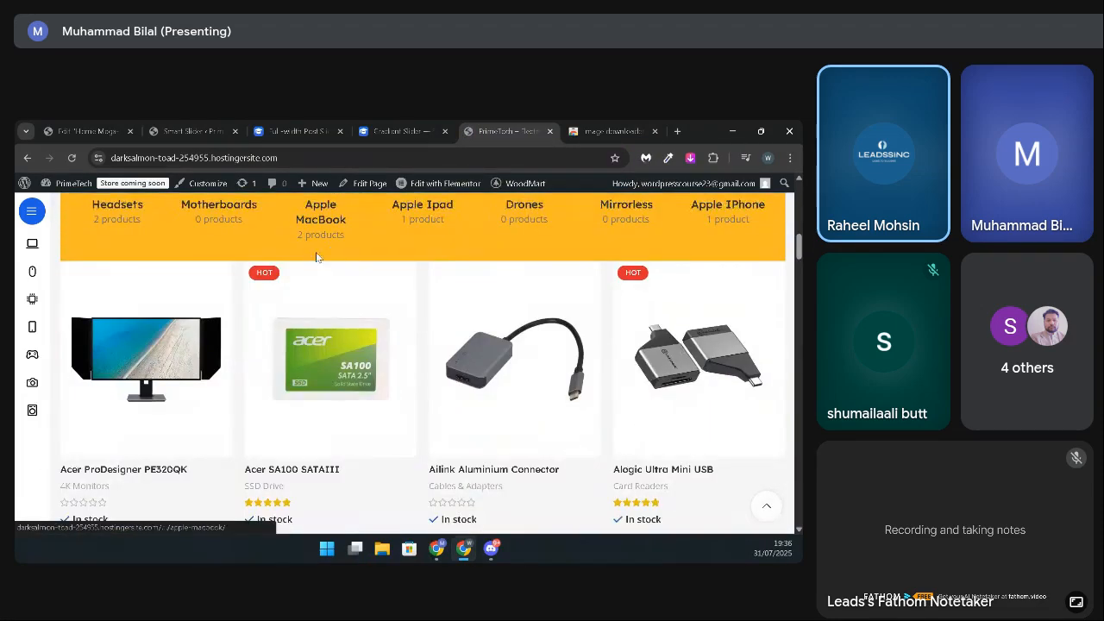
scroll(293, 363, down, 8)
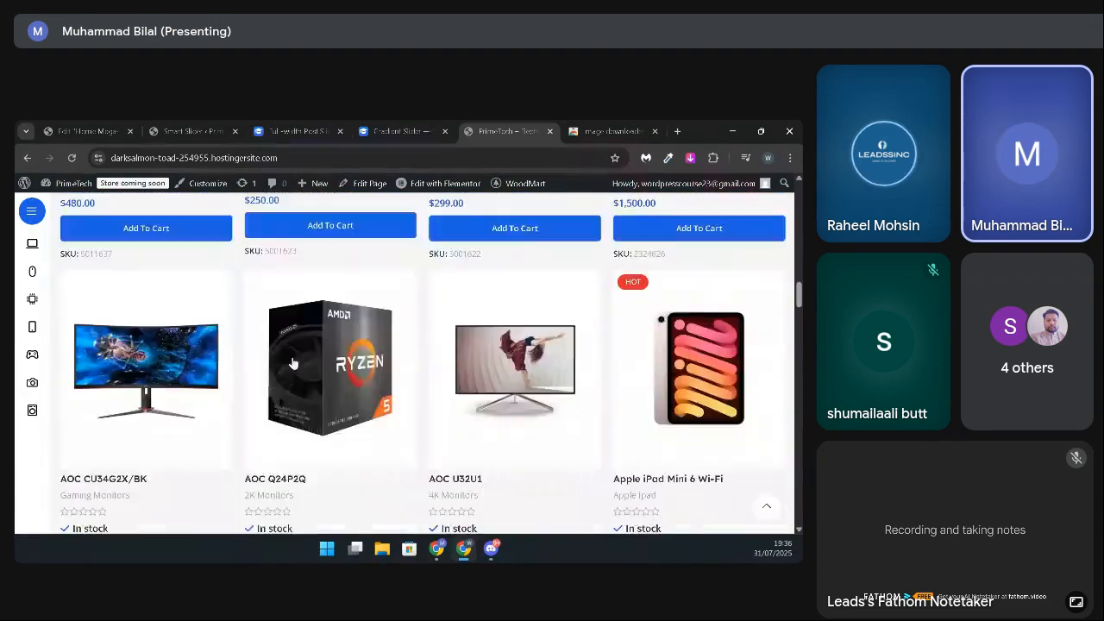
scroll(292, 357, down, 8)
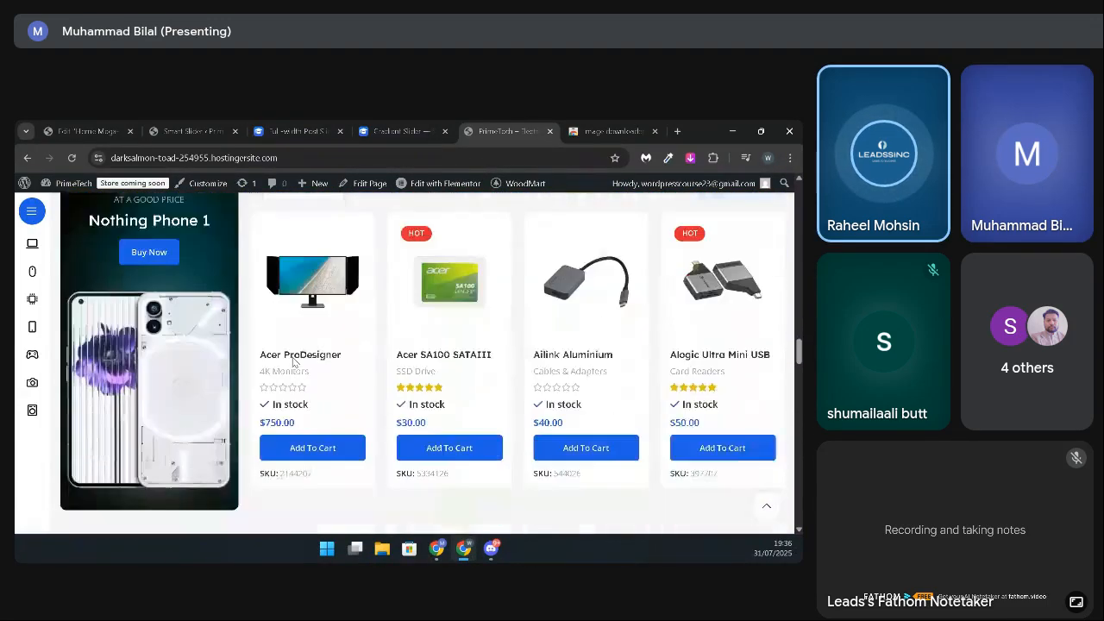
scroll(292, 357, up, 5)
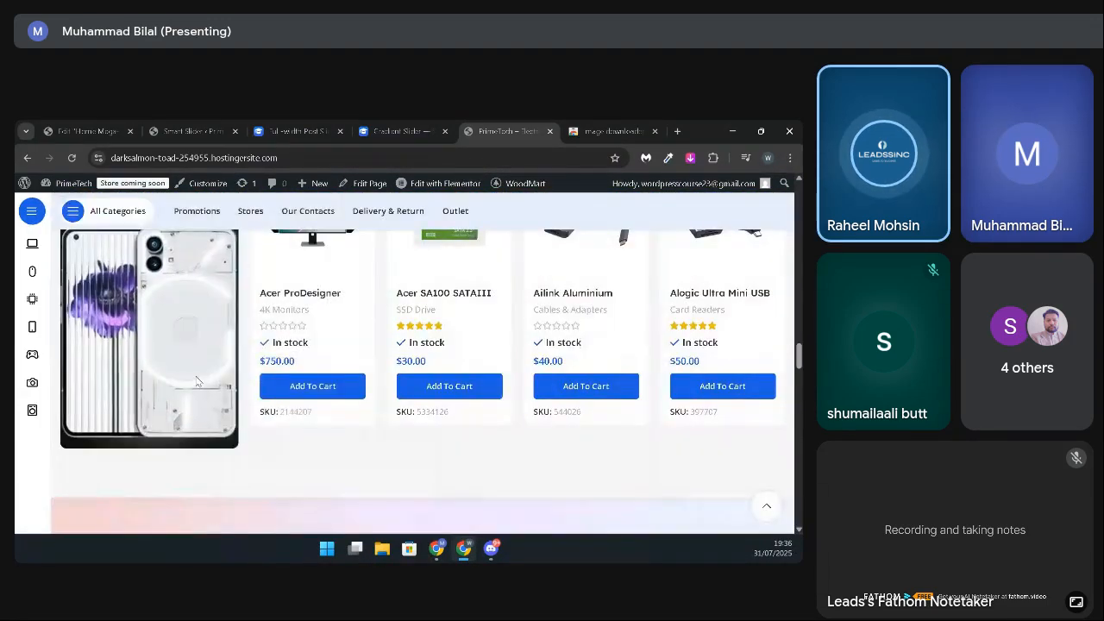
scroll(195, 376, up, 3)
scroll(195, 375, down, 2)
scroll(197, 382, up, 8)
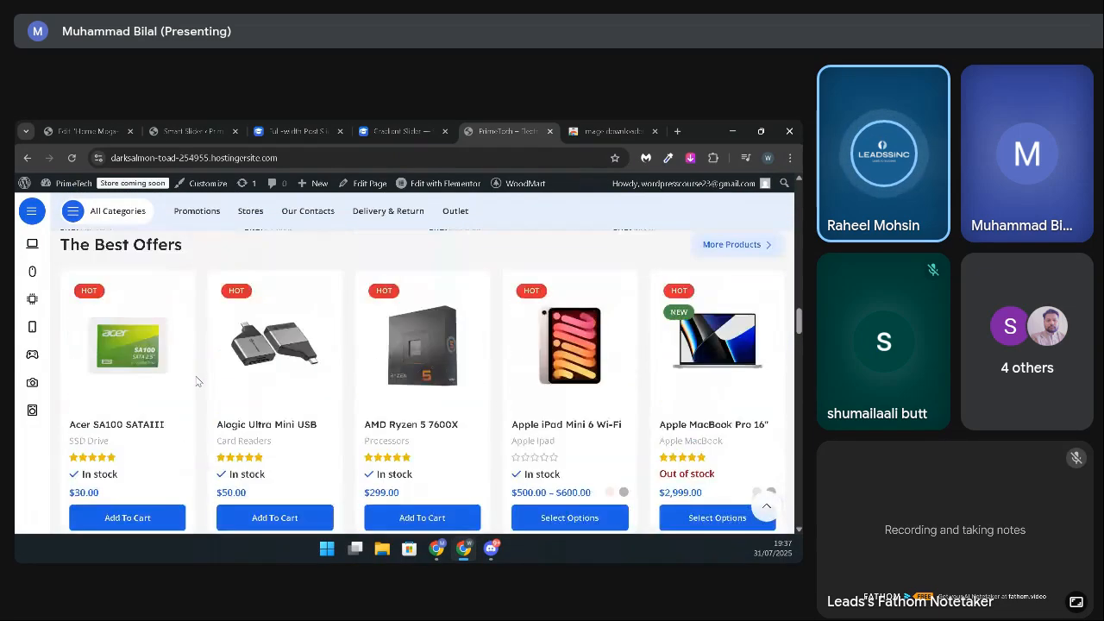
Step: Review the new product grid on the live home page together with Popular Categories above it and The Best Offers below
scroll(197, 383, down, 5)
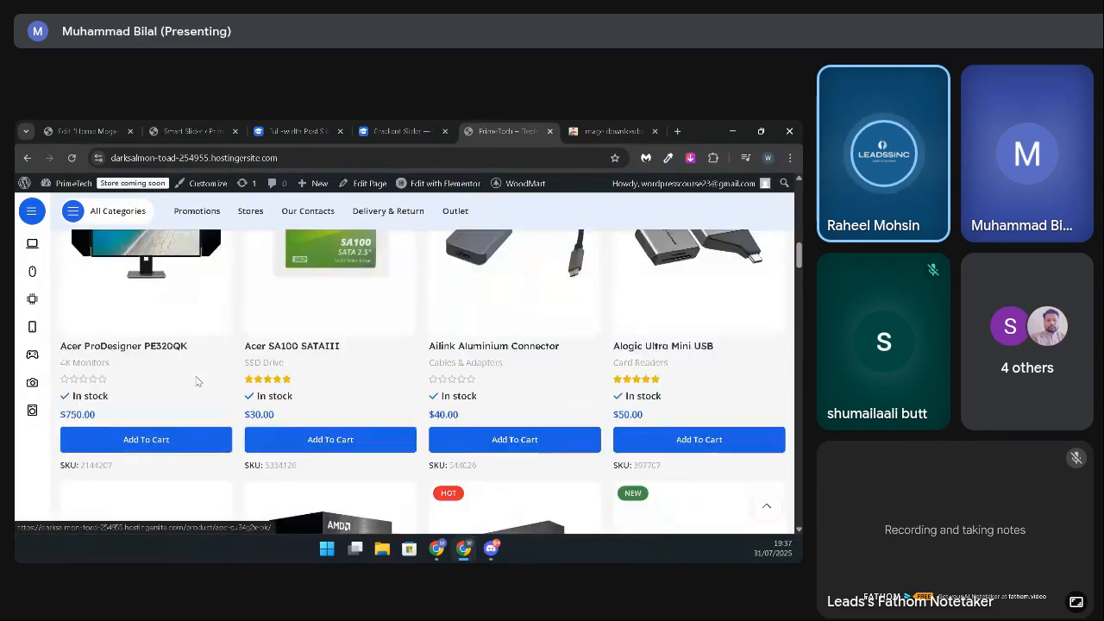
scroll(279, 408, up, 2)
scroll(278, 408, up, 1)
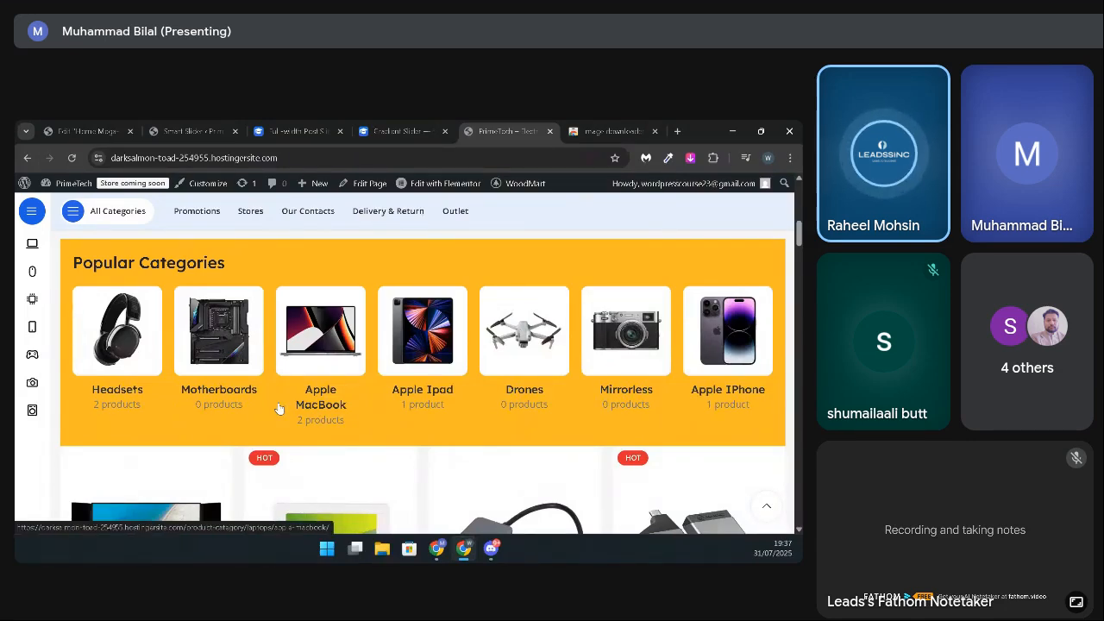
scroll(278, 408, down, 3)
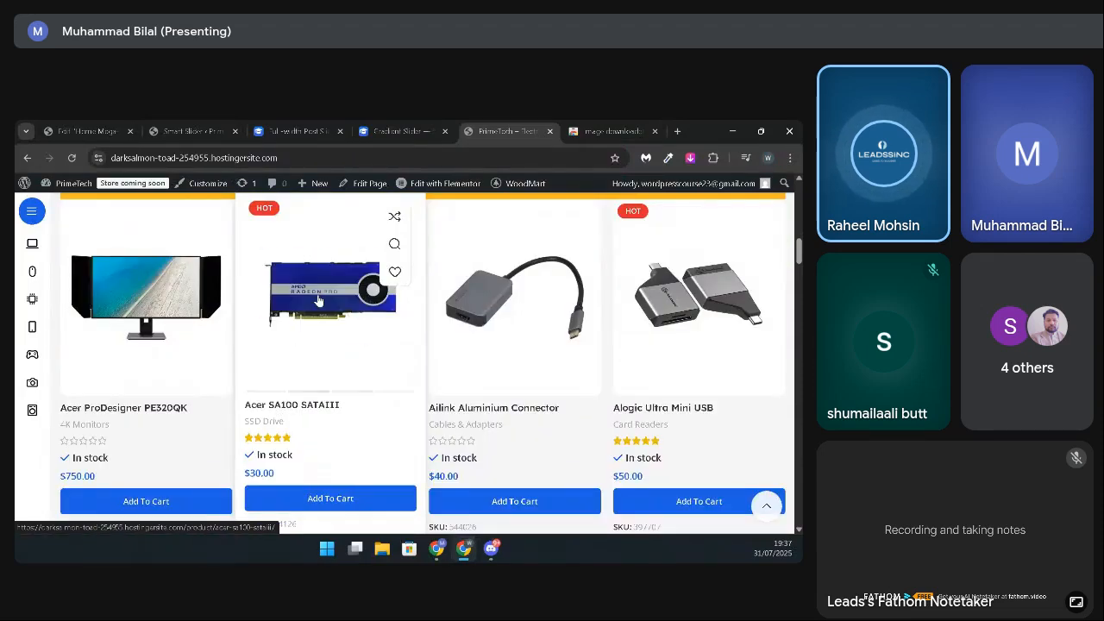
scroll(327, 386, up, 1)
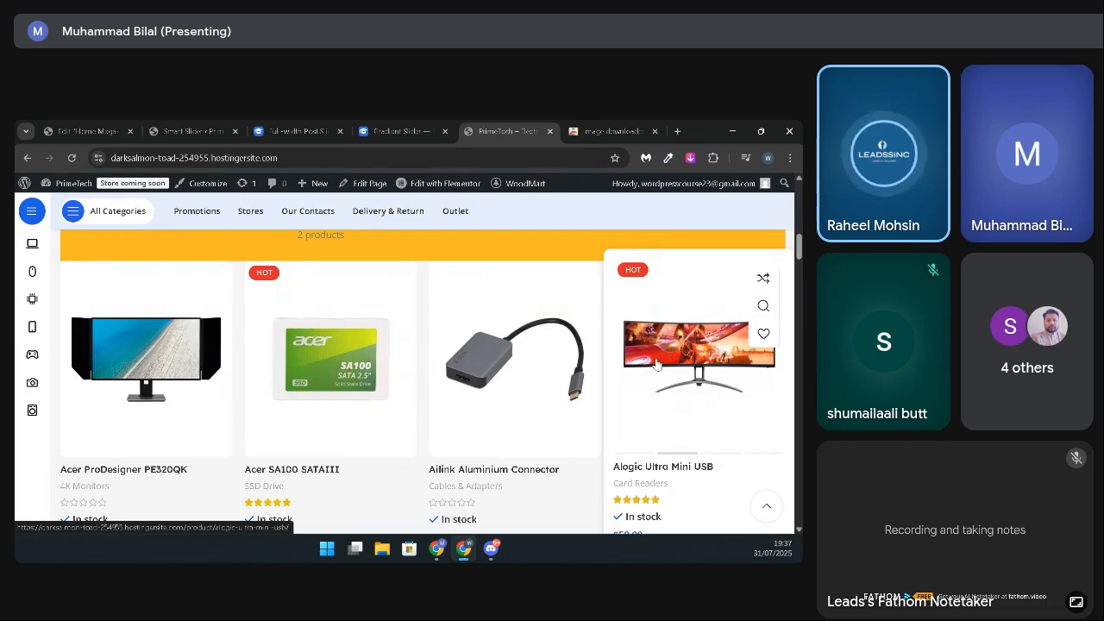
mouse_move(51, 237)
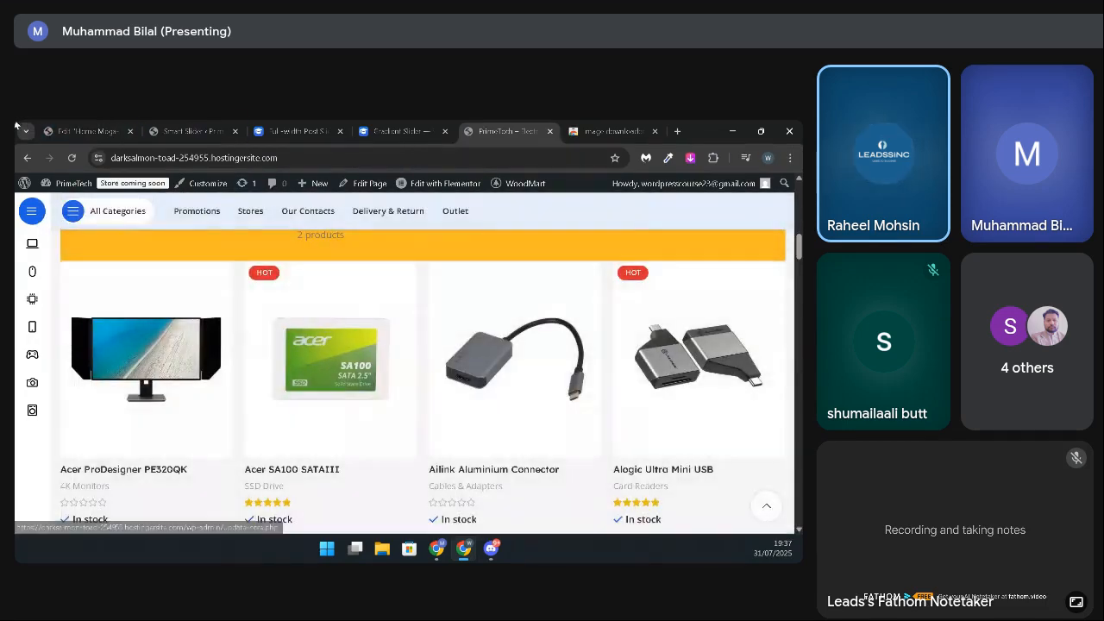
Step: Switch back to the Elementor editor, delete the added product grid container below Popular Categories, and open The Best Offers products widget for editing
click(57, 130)
scroll(380, 409, up, 2)
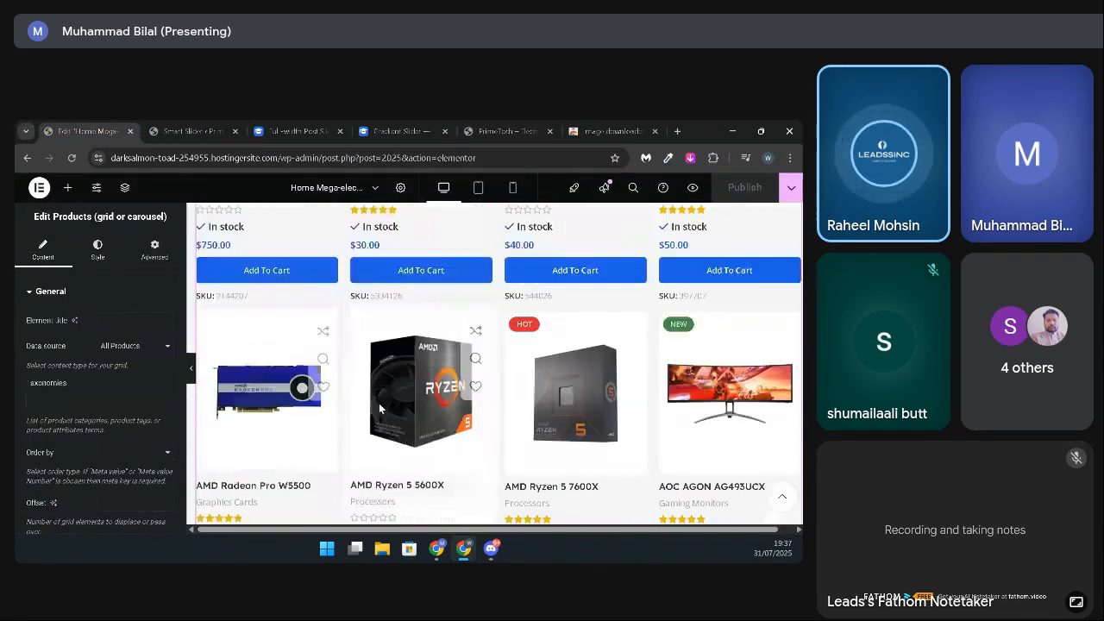
scroll(380, 409, up, 5)
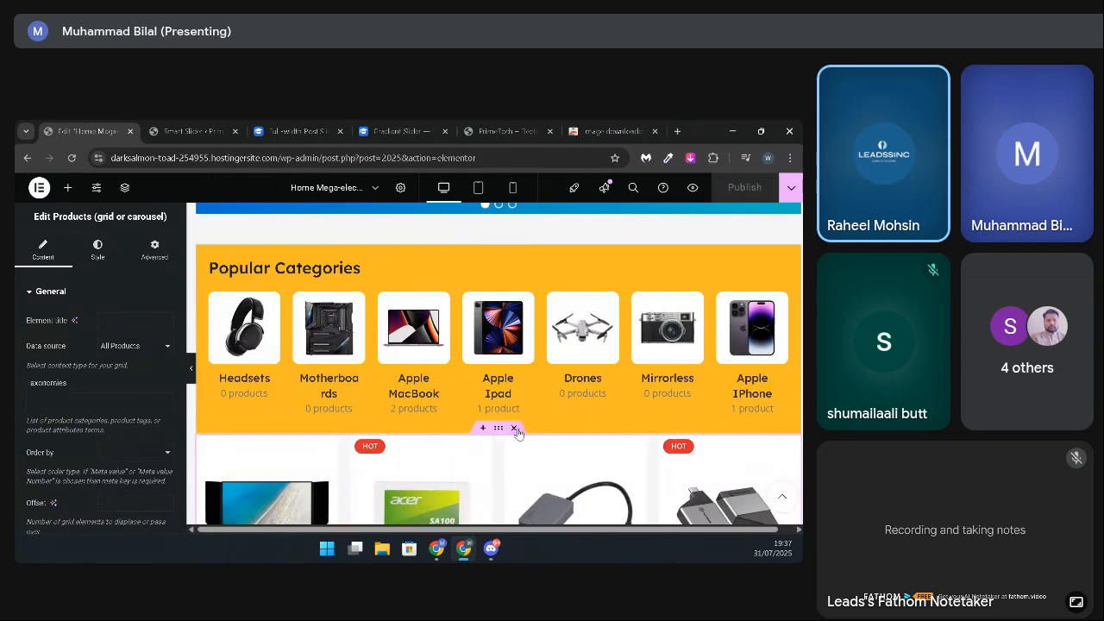
click(515, 428)
scroll(403, 420, down, 2)
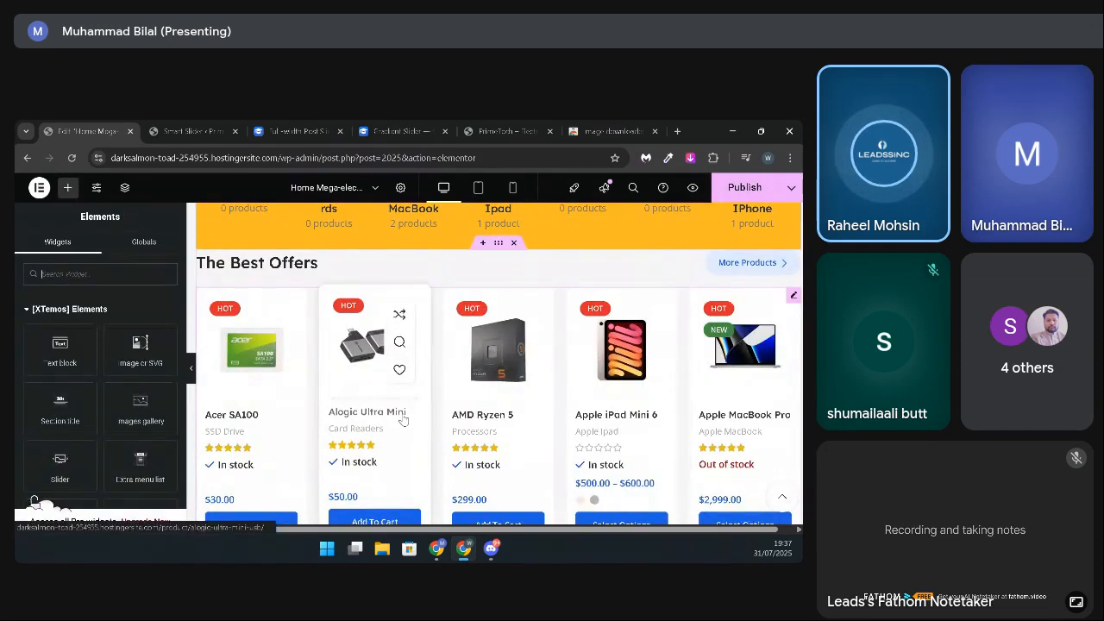
click(793, 296)
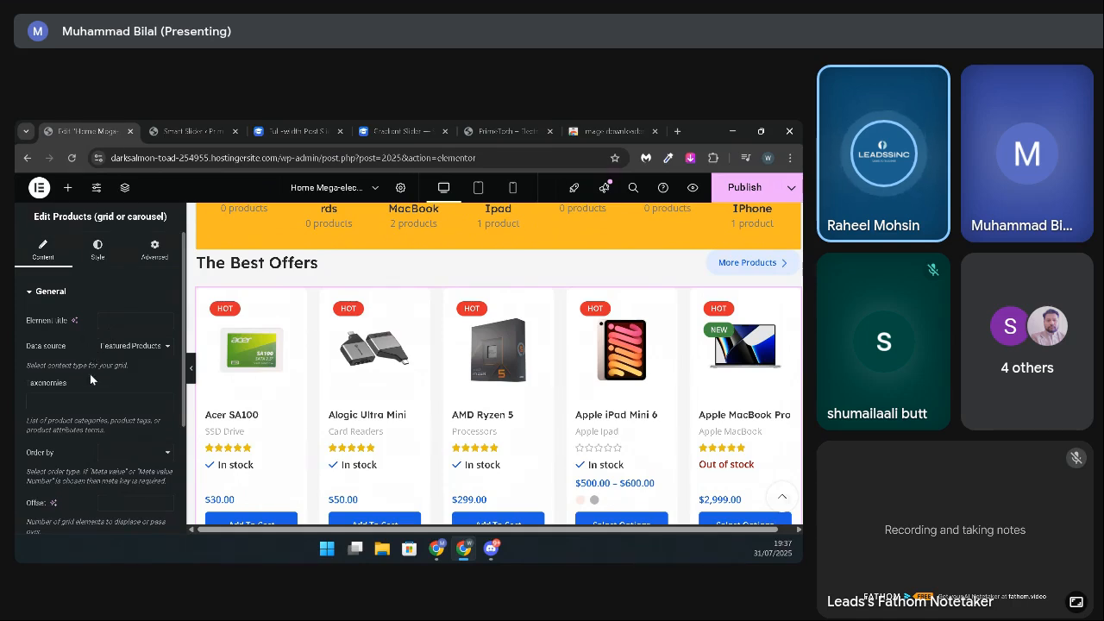
Step: Set The Best Offers grid's data source to All Products and compare it with the New Goods section
click(133, 347)
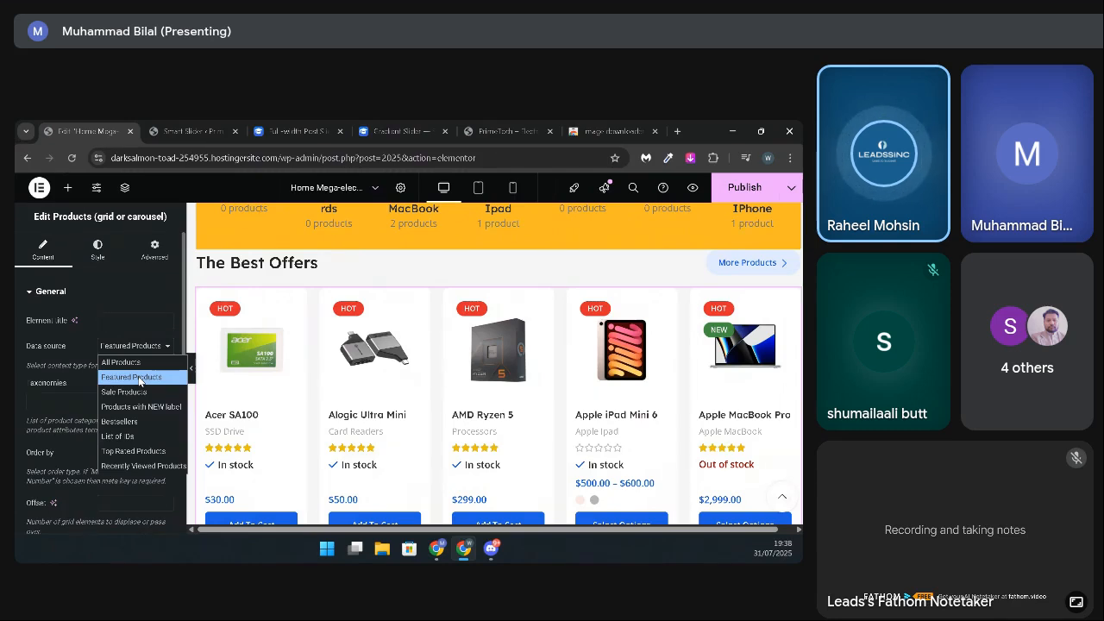
click(141, 363)
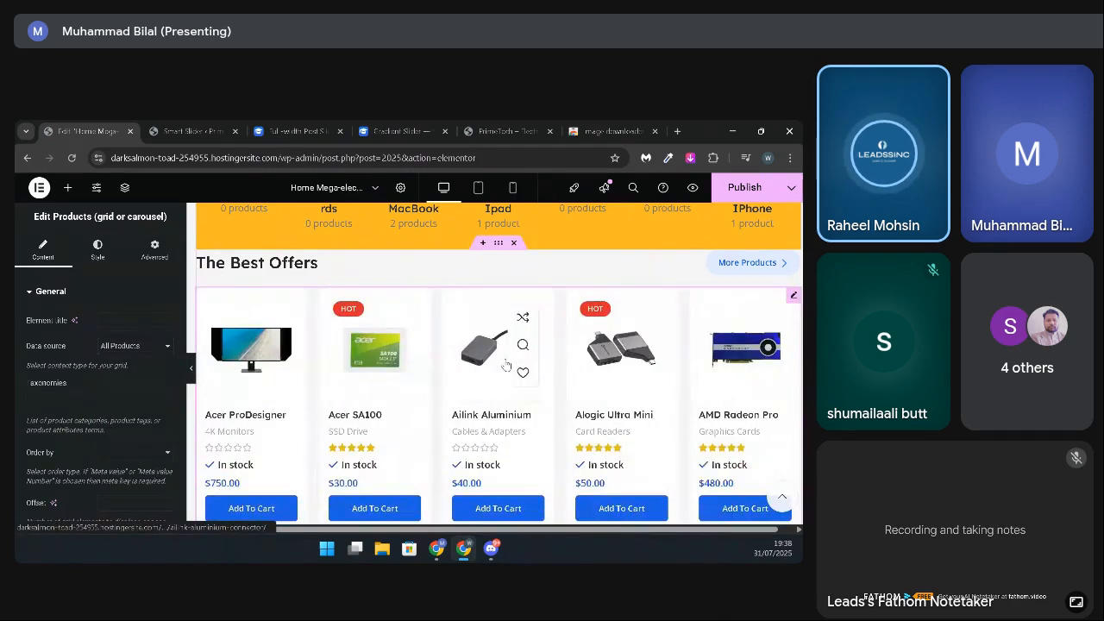
scroll(457, 440, down, 5)
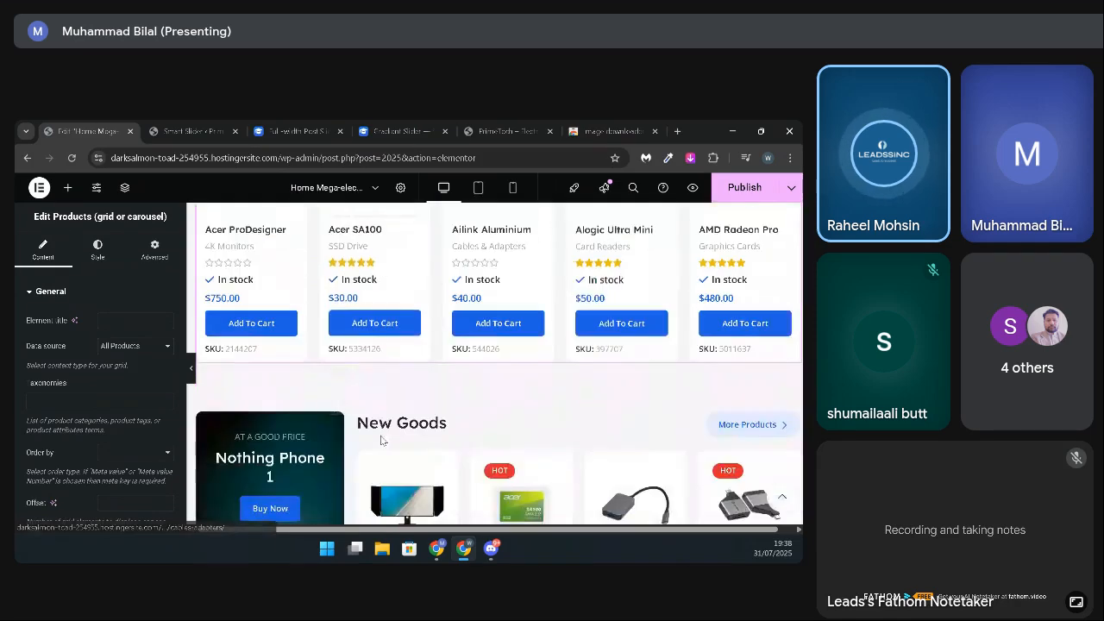
scroll(461, 440, down, 3)
scroll(460, 442, up, 8)
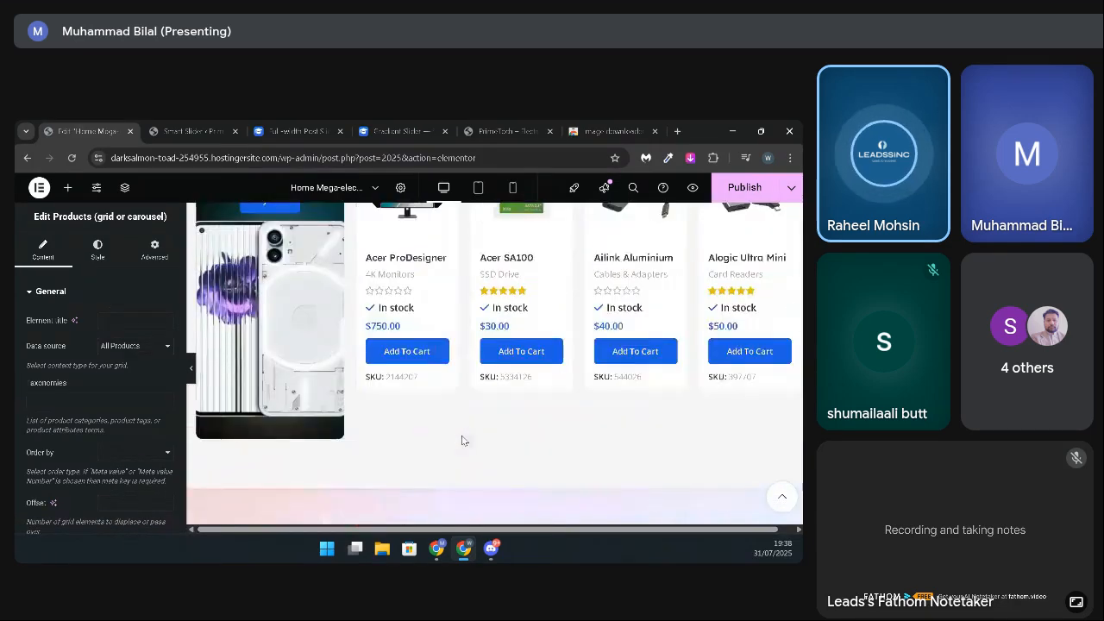
scroll(457, 382, down, 1)
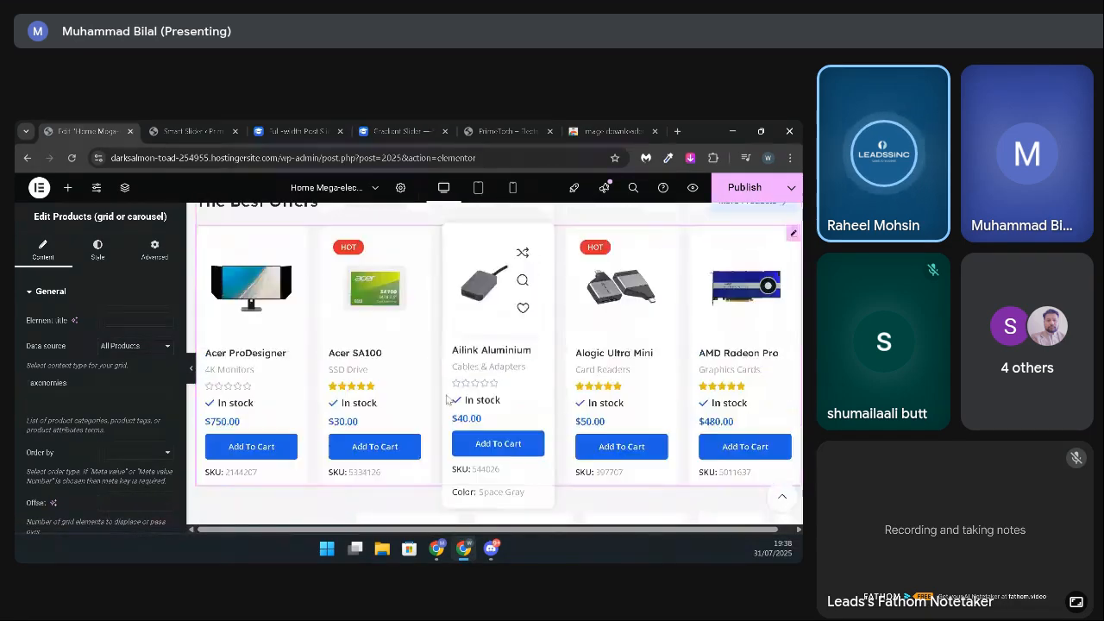
Step: Switch The Best Offers grid's data source to Sale Products and check the section on the page
click(119, 349)
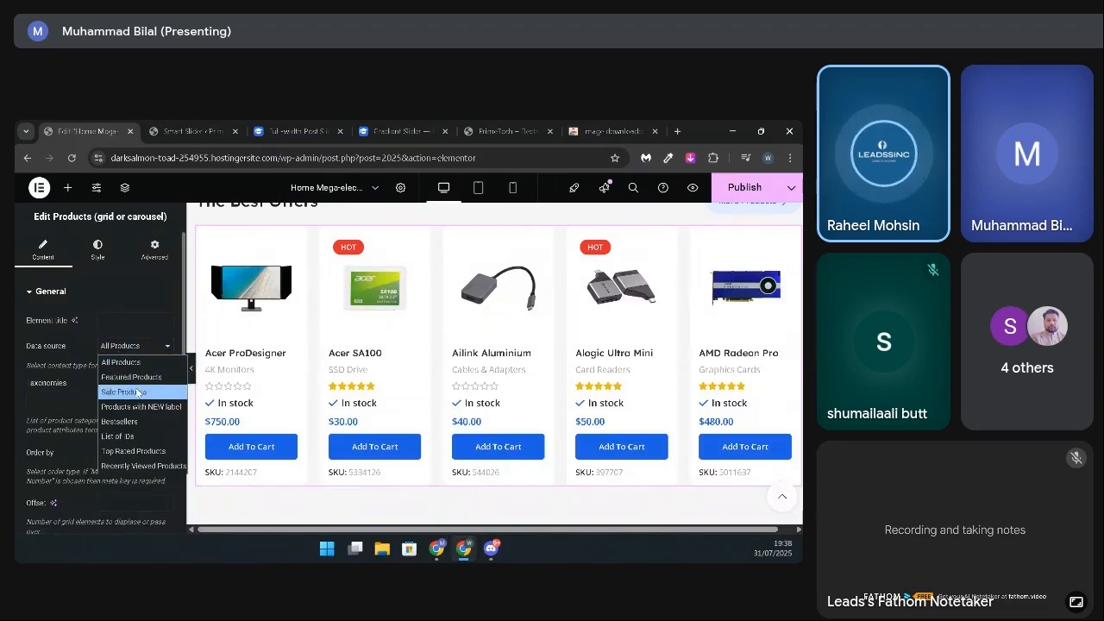
click(125, 391)
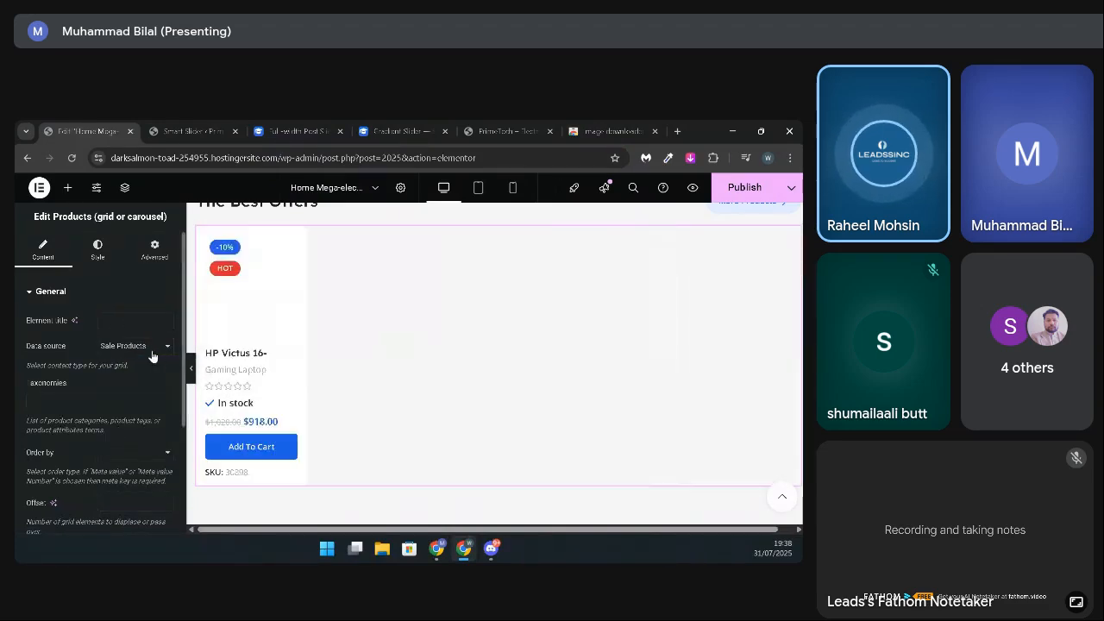
scroll(319, 380, up, 3)
scroll(318, 380, down, 2)
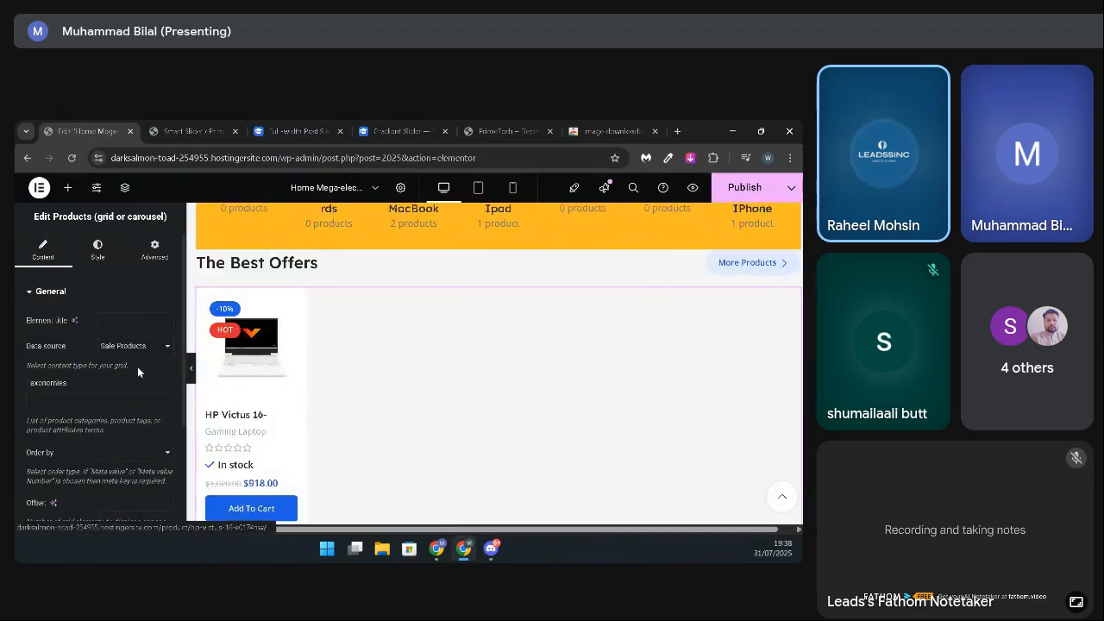
scroll(382, 414, down, 5)
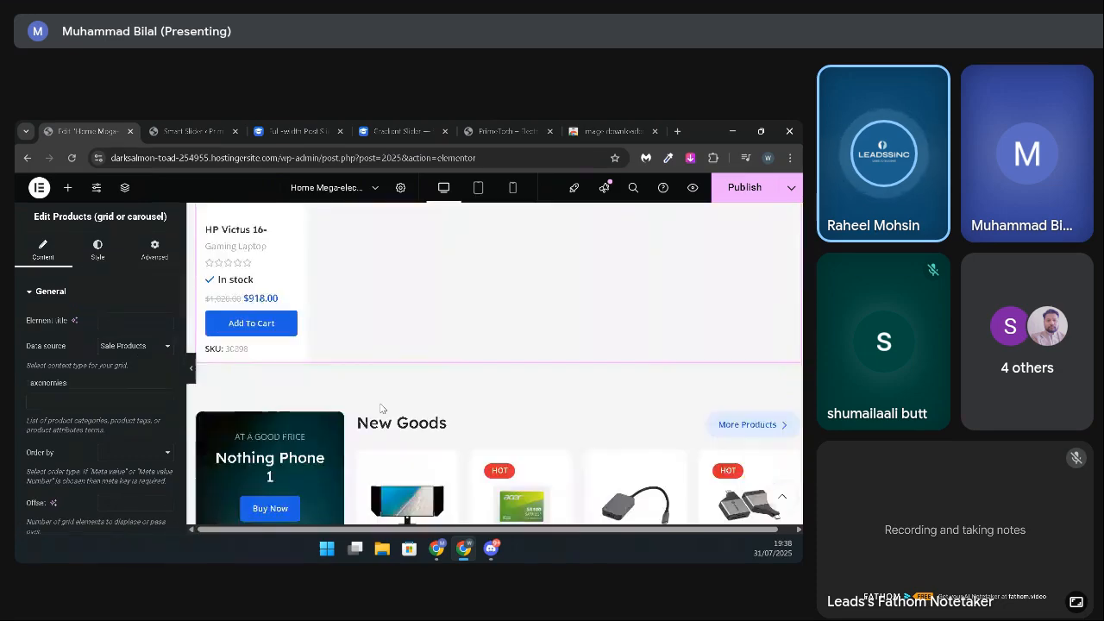
scroll(383, 409, up, 4)
Step: Set The Best Offers grid's data source back to Featured Products and check the section
click(157, 348)
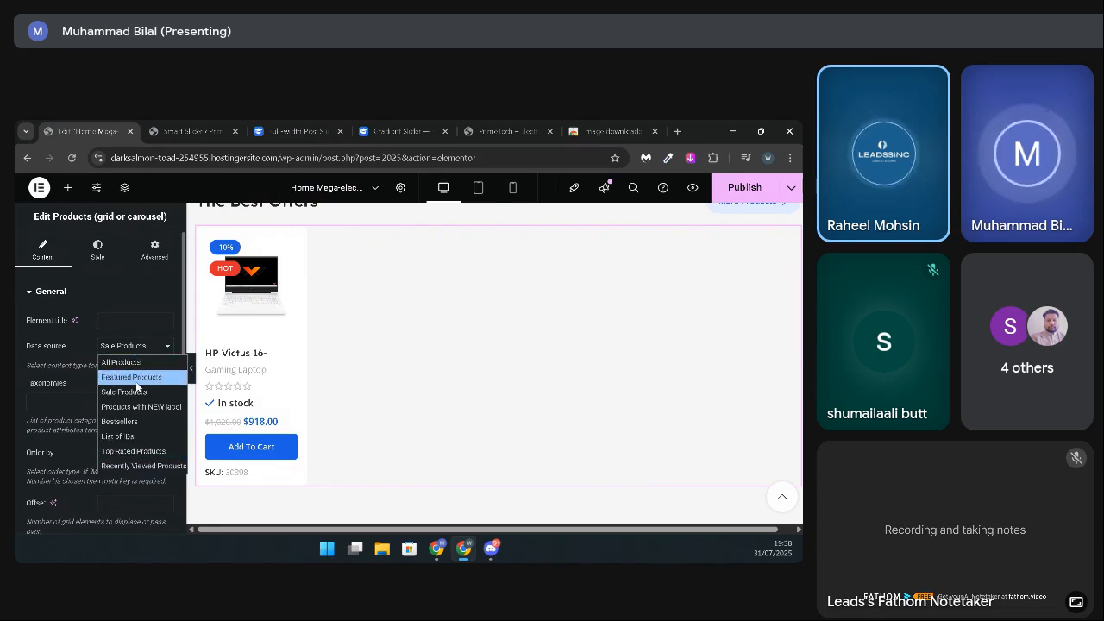
click(136, 381)
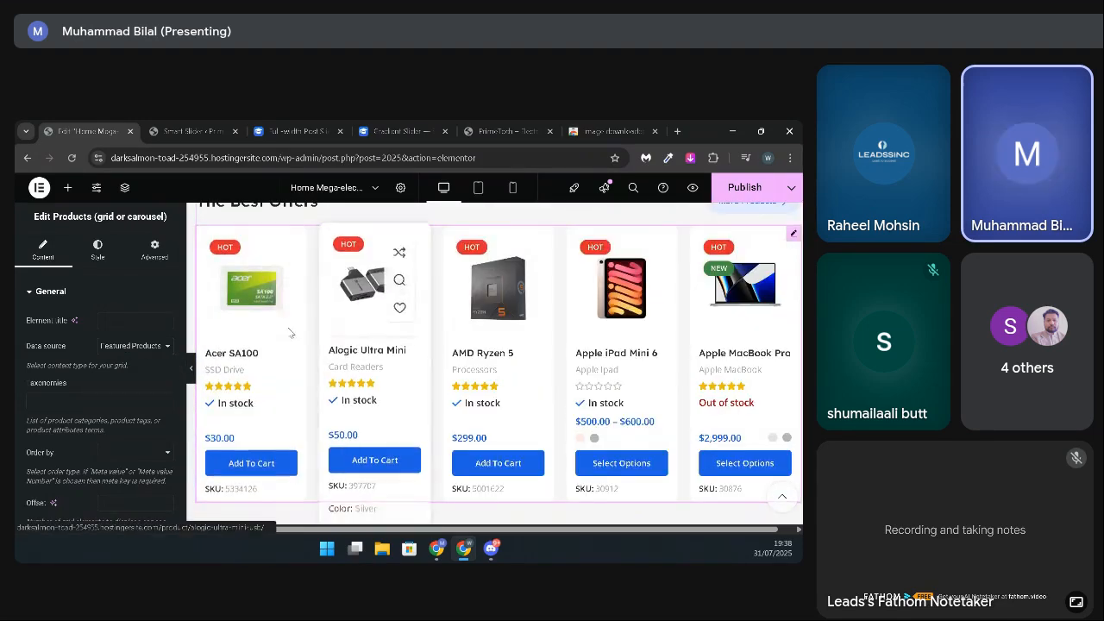
scroll(470, 393, down, 2)
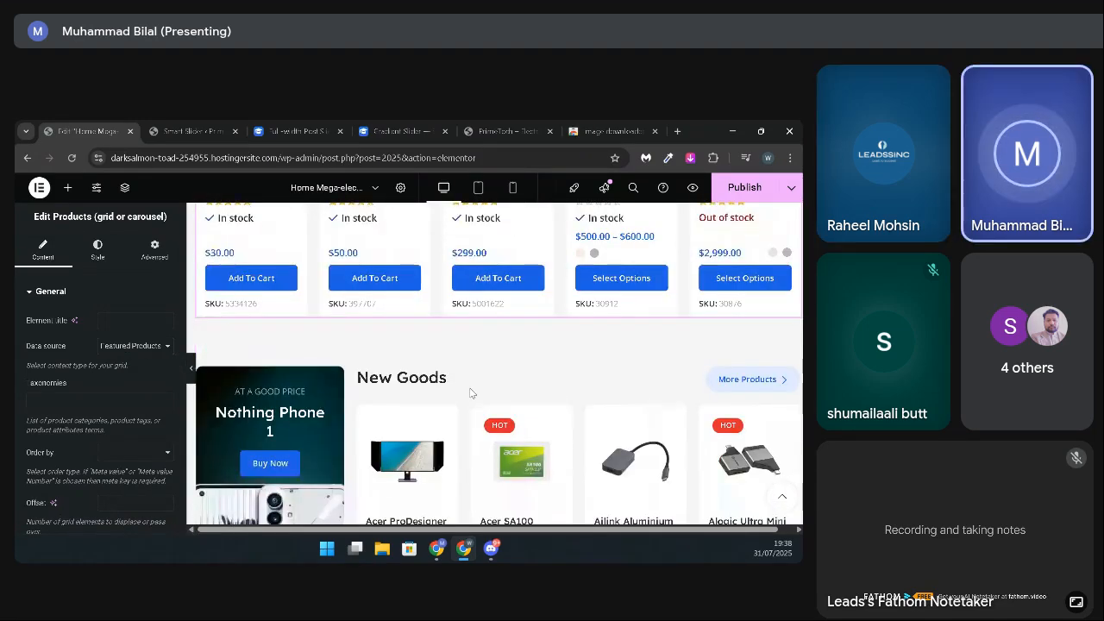
scroll(470, 392, up, 4)
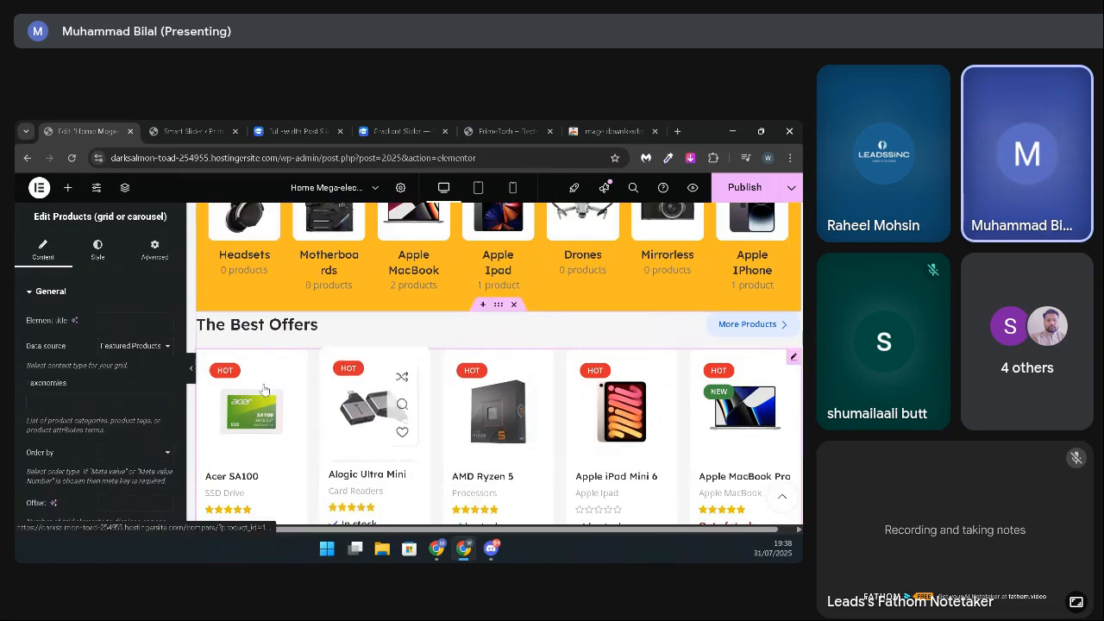
click(134, 347)
click(133, 347)
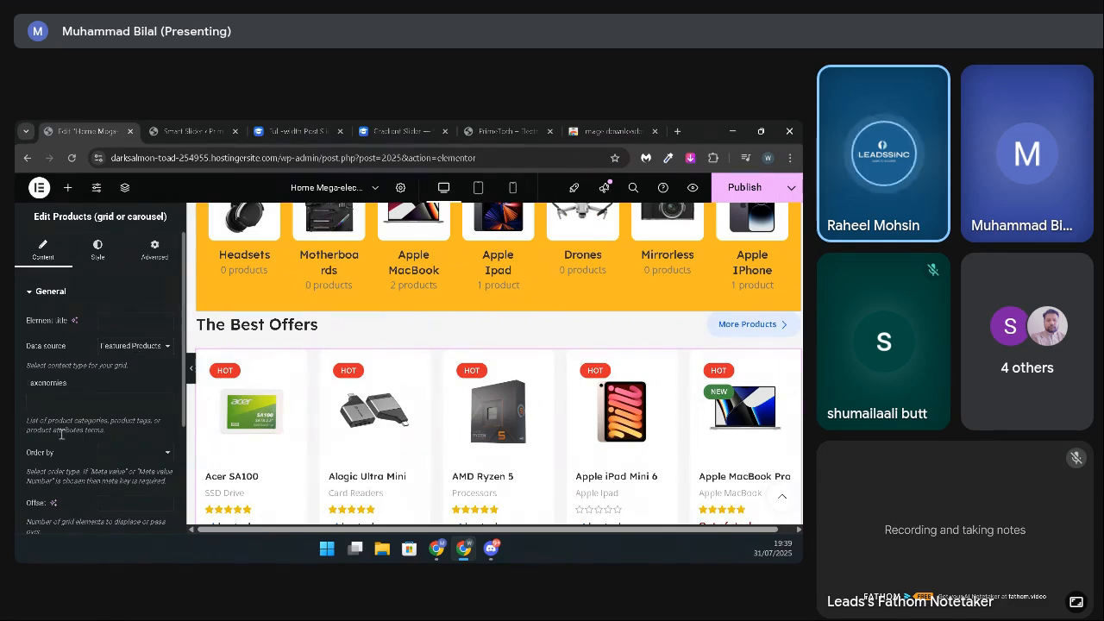
Step: Filter The Best Offers grid by the Apple (product_brand) taxonomy
click(73, 401)
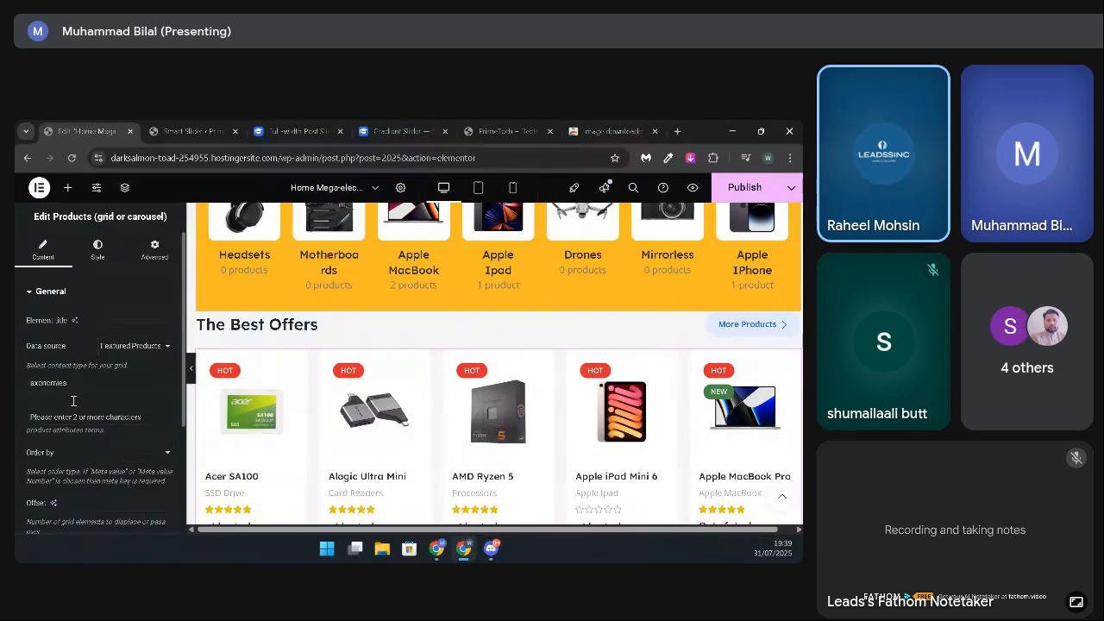
text(apl)
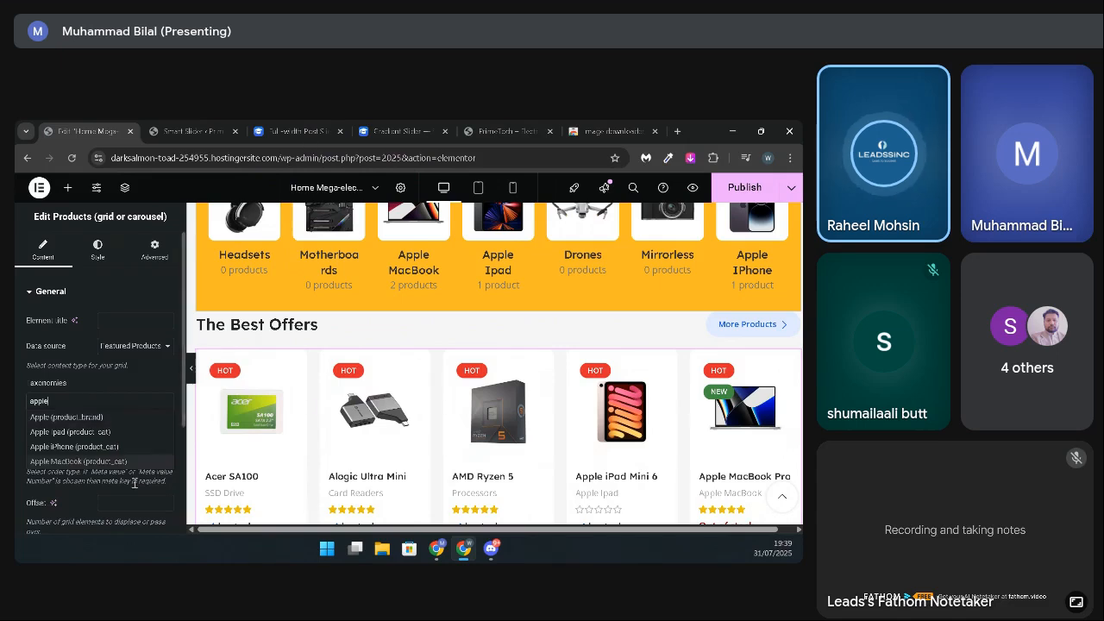
click(108, 419)
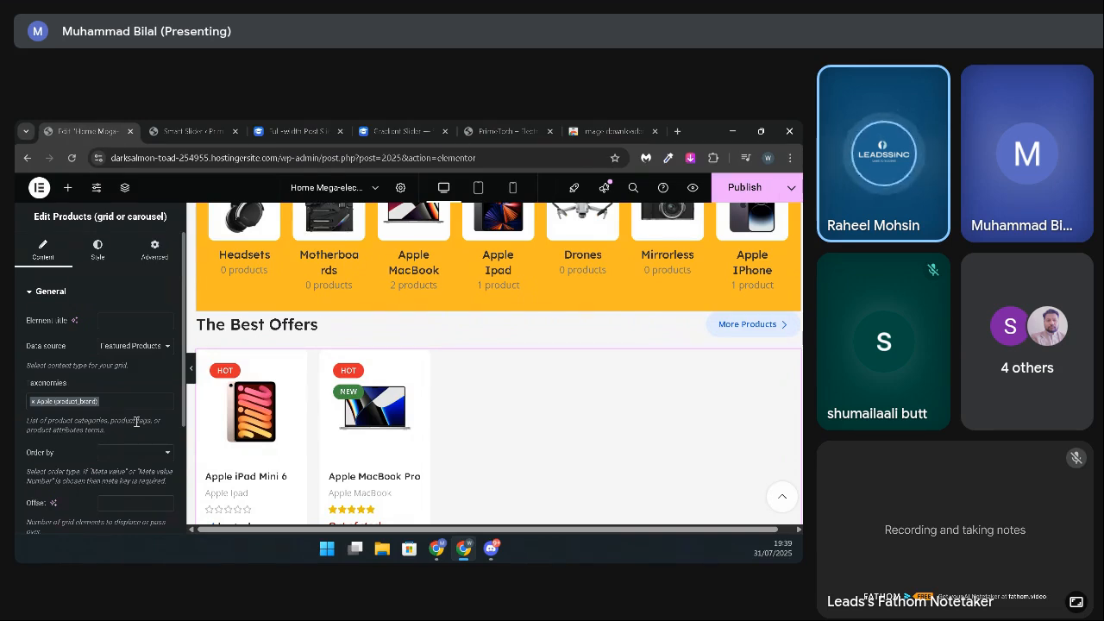
Step: Search the taxonomies for "laptop" and add Gaming Laptop (product_cat) to The Best Offers grid's filter
click(124, 401)
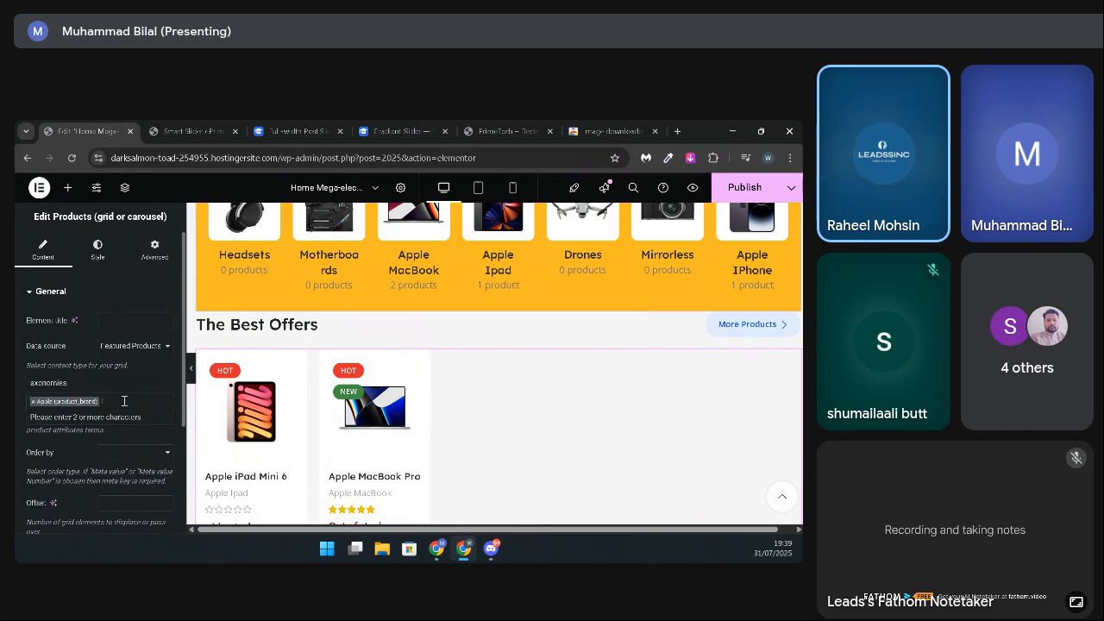
text(laptops)
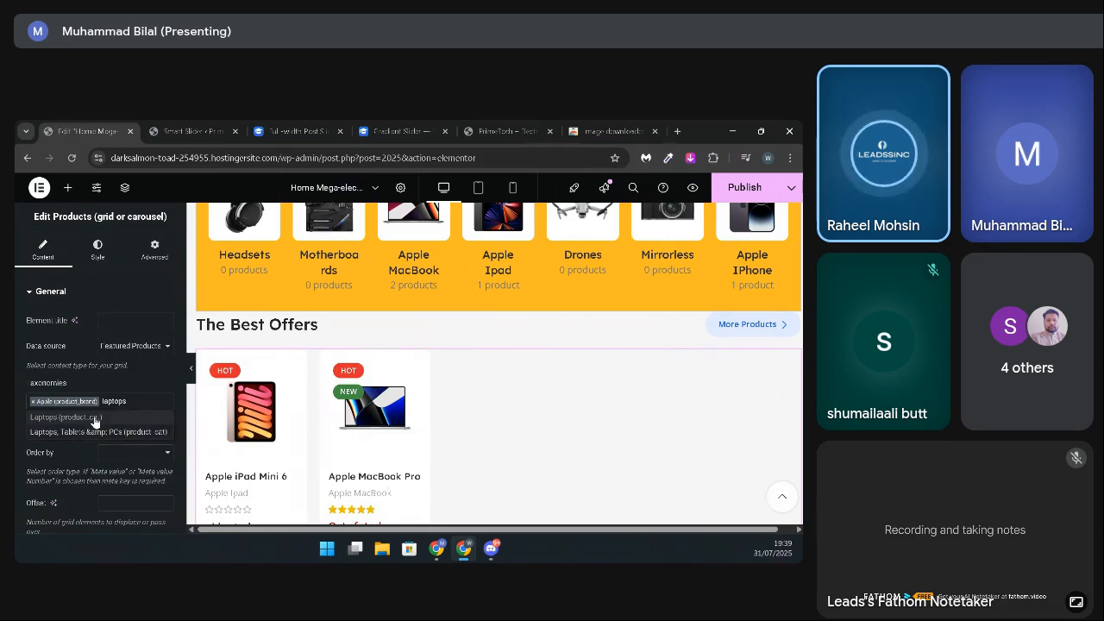
key(BackSpace)
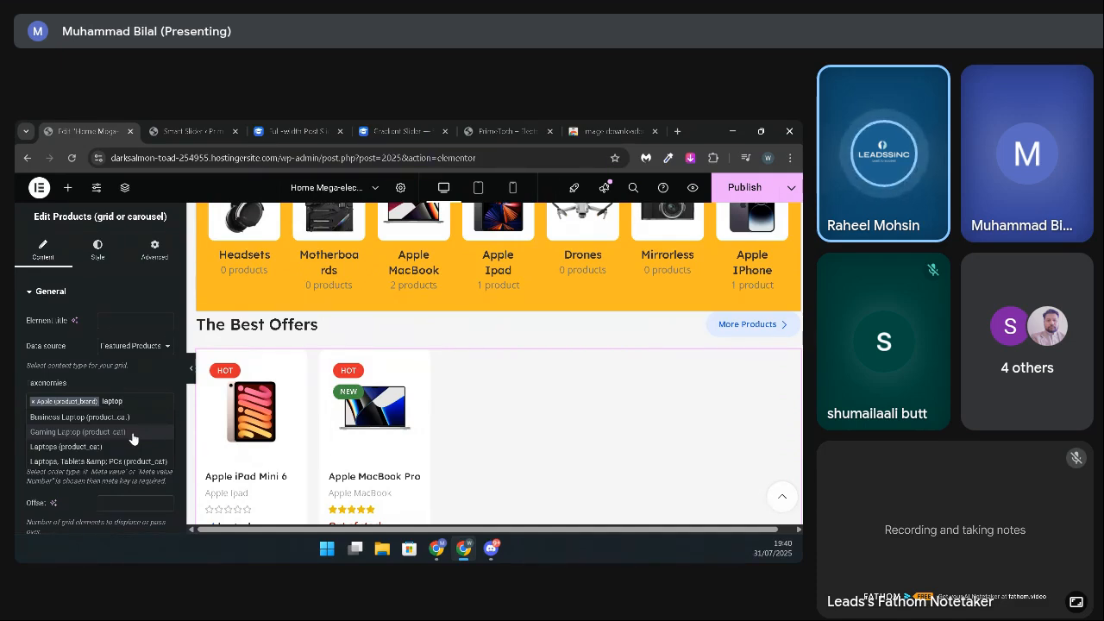
click(133, 432)
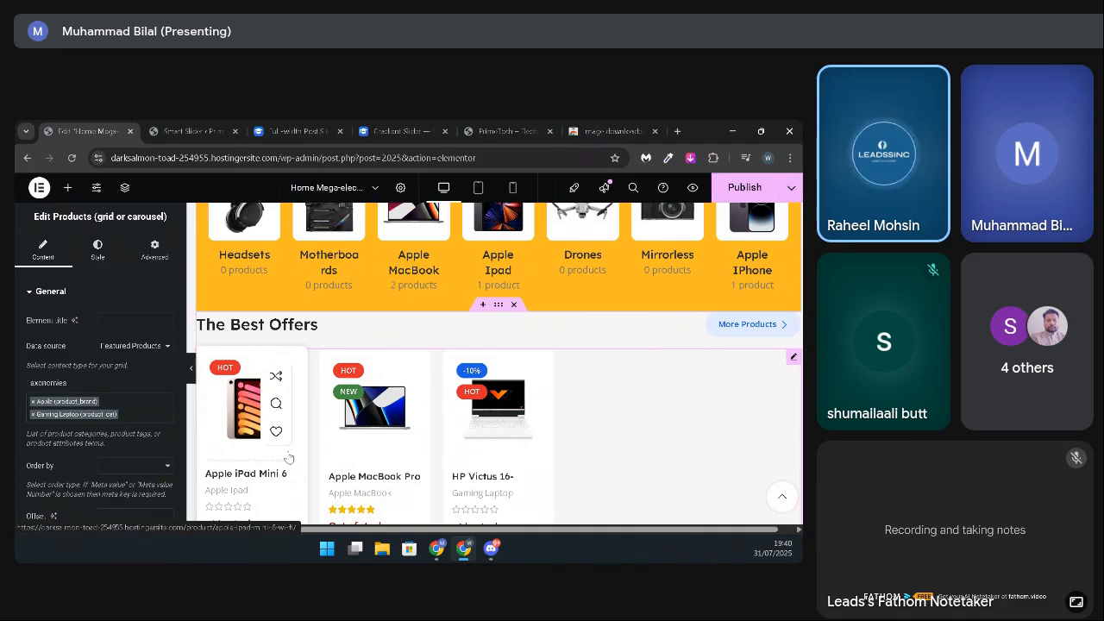
Step: Order the products in The Best Offers grid by Price and check their new sequence
scroll(131, 373, down, 3)
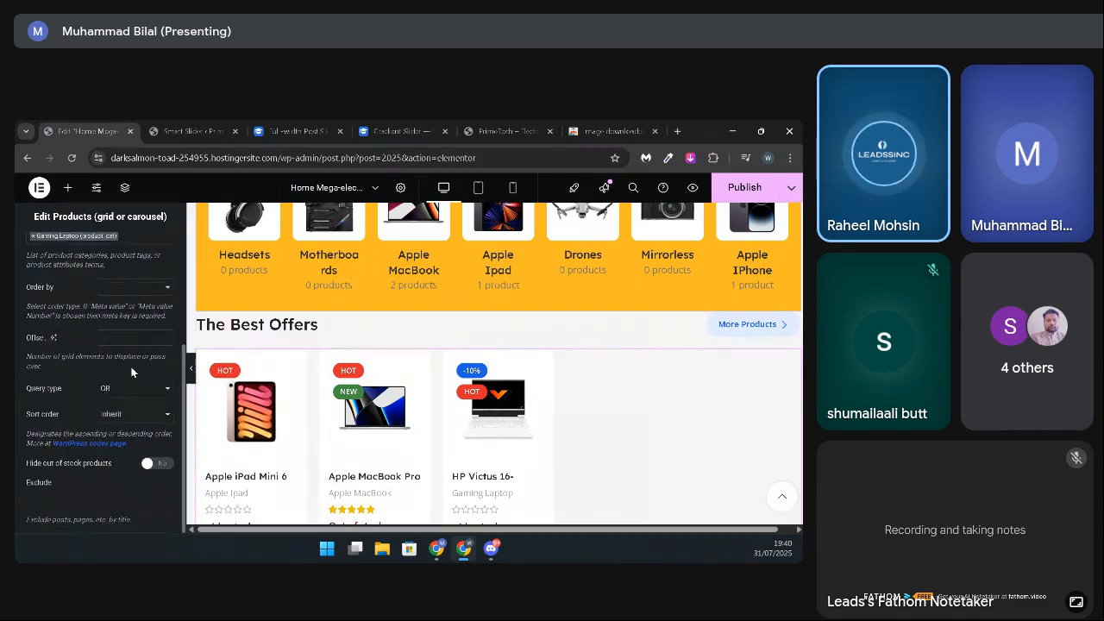
click(164, 297)
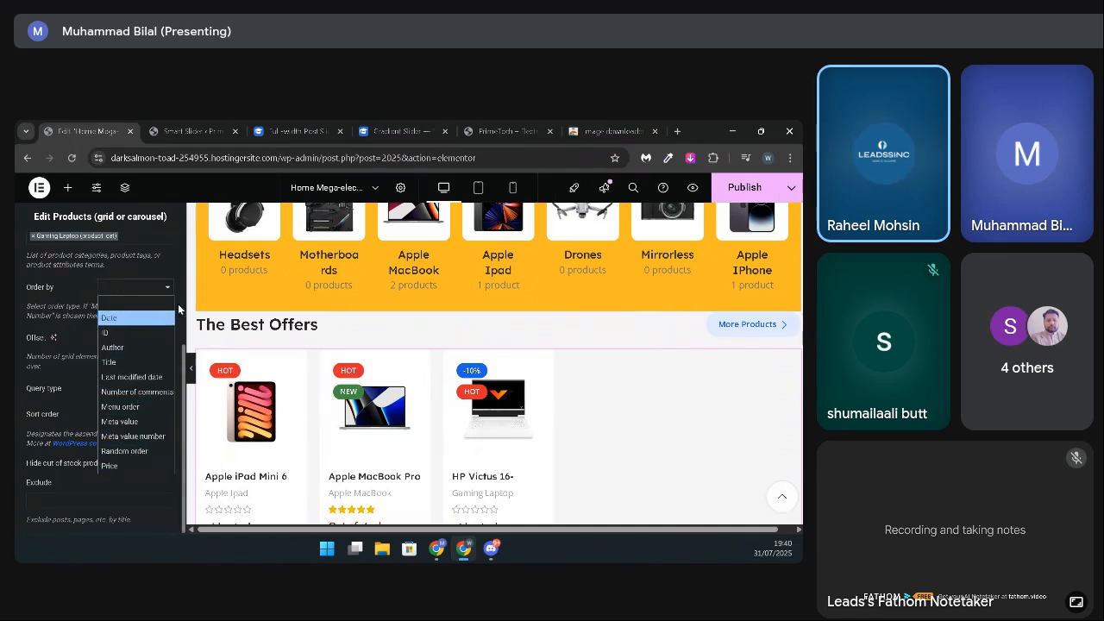
click(128, 466)
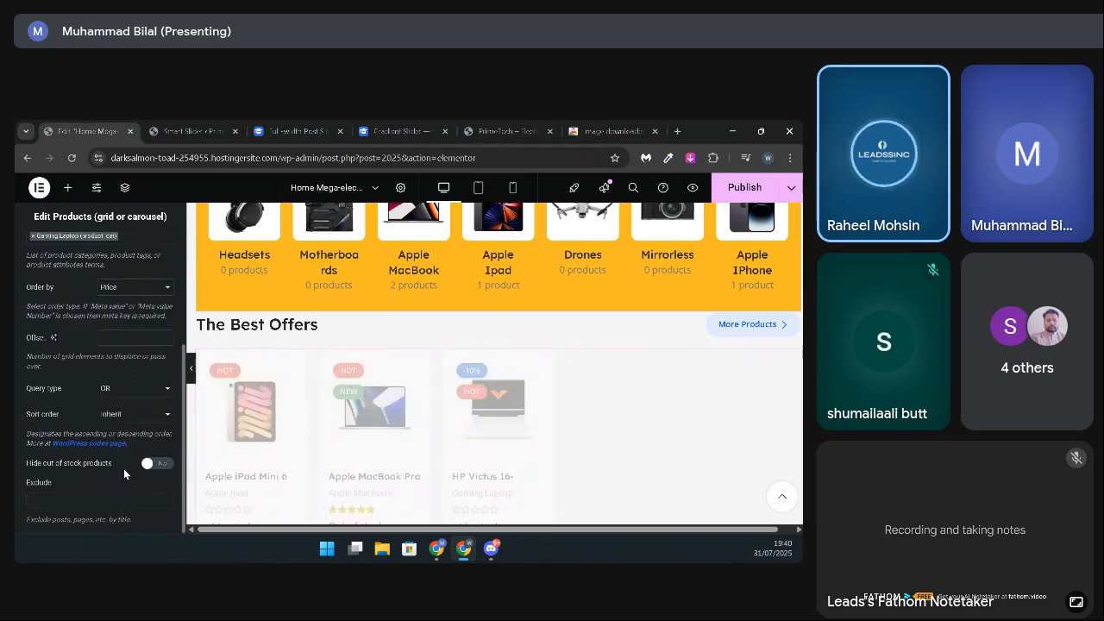
scroll(397, 396, down, 2)
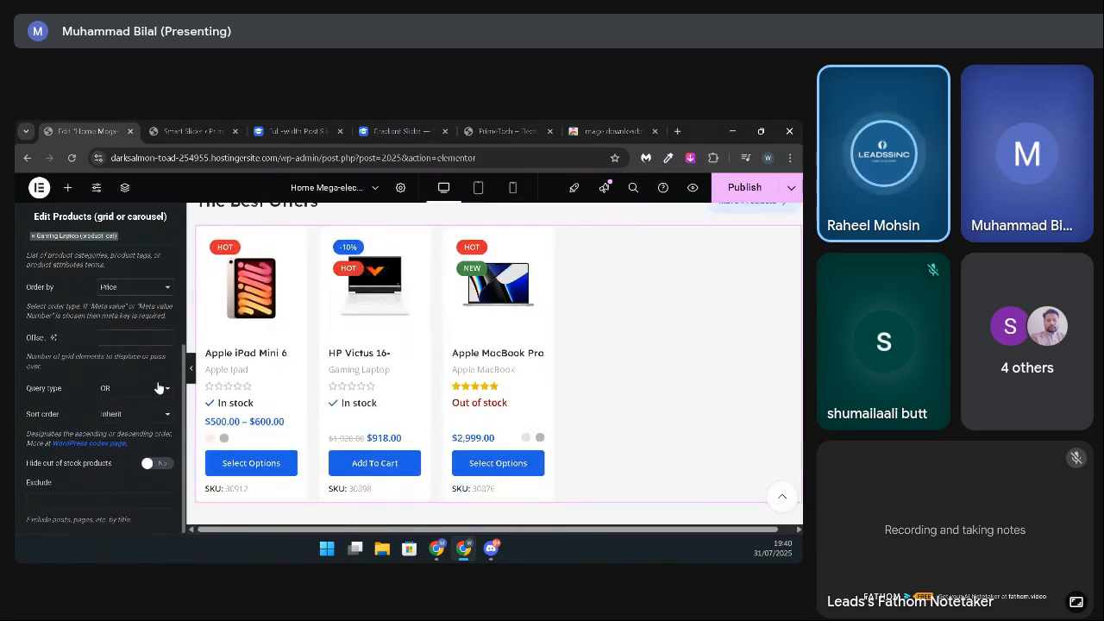
scroll(158, 389, up, 1)
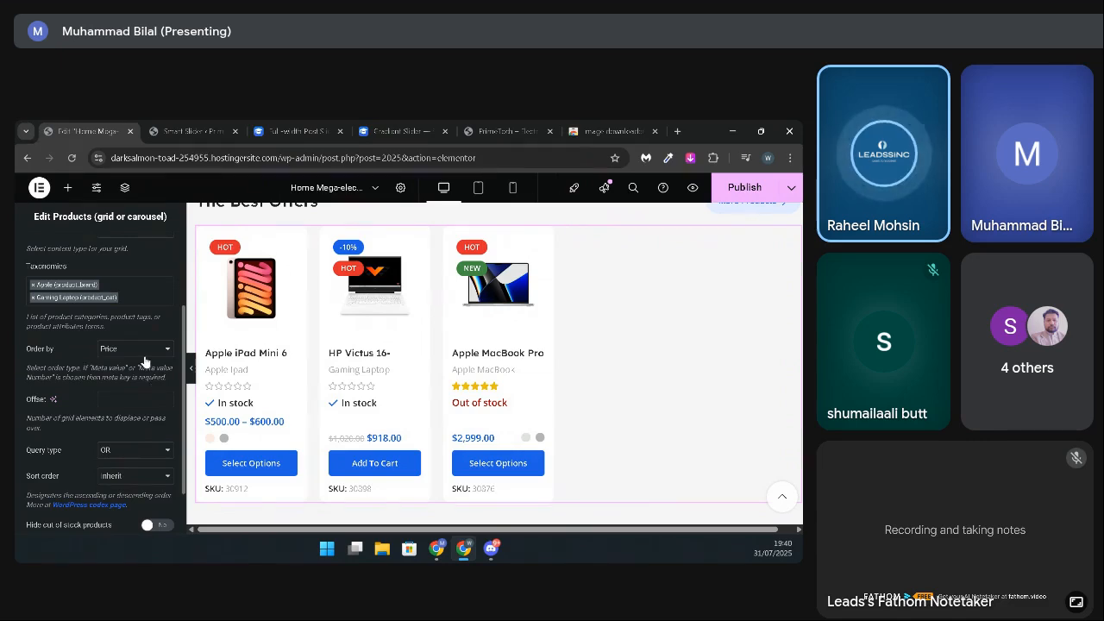
Step: Order the products in The Best Offers grid by Date and look over the remaining query options
click(144, 355)
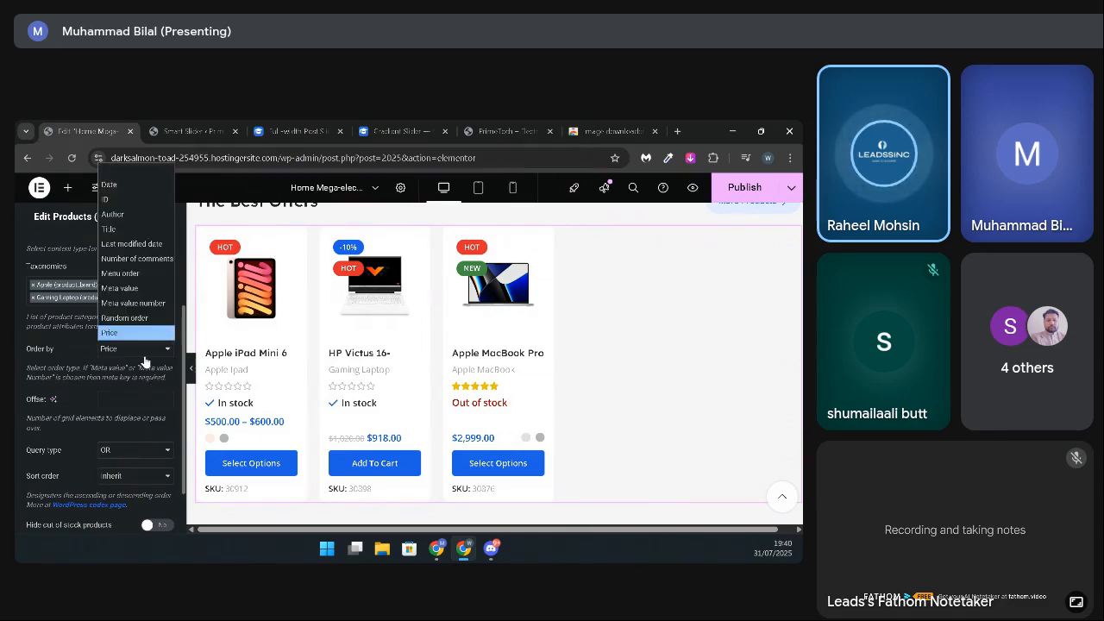
click(130, 188)
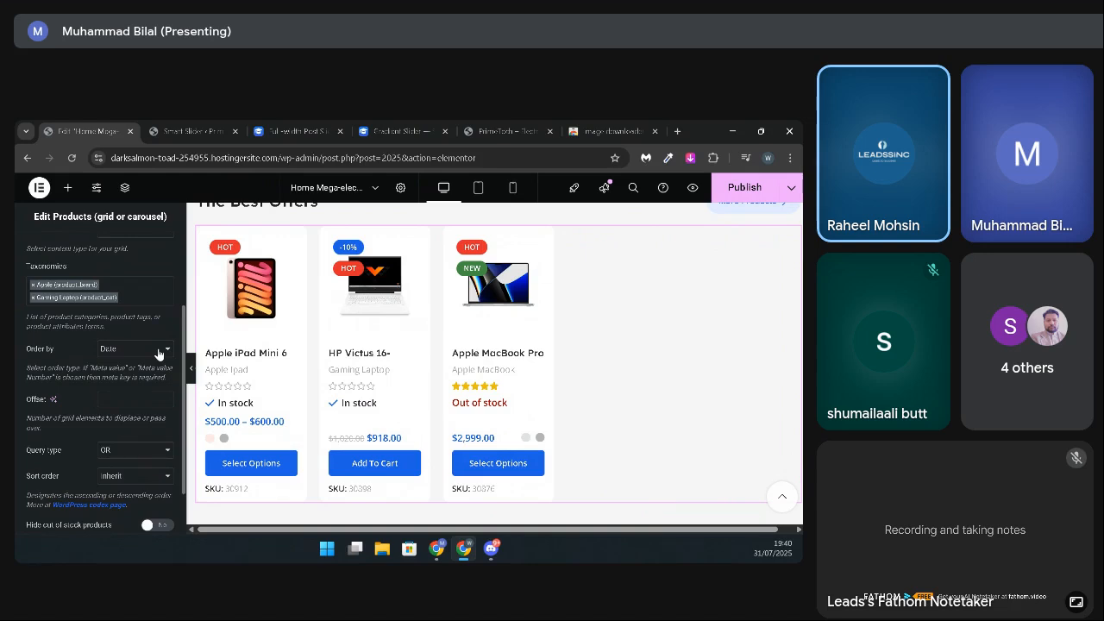
scroll(110, 411, down, 1)
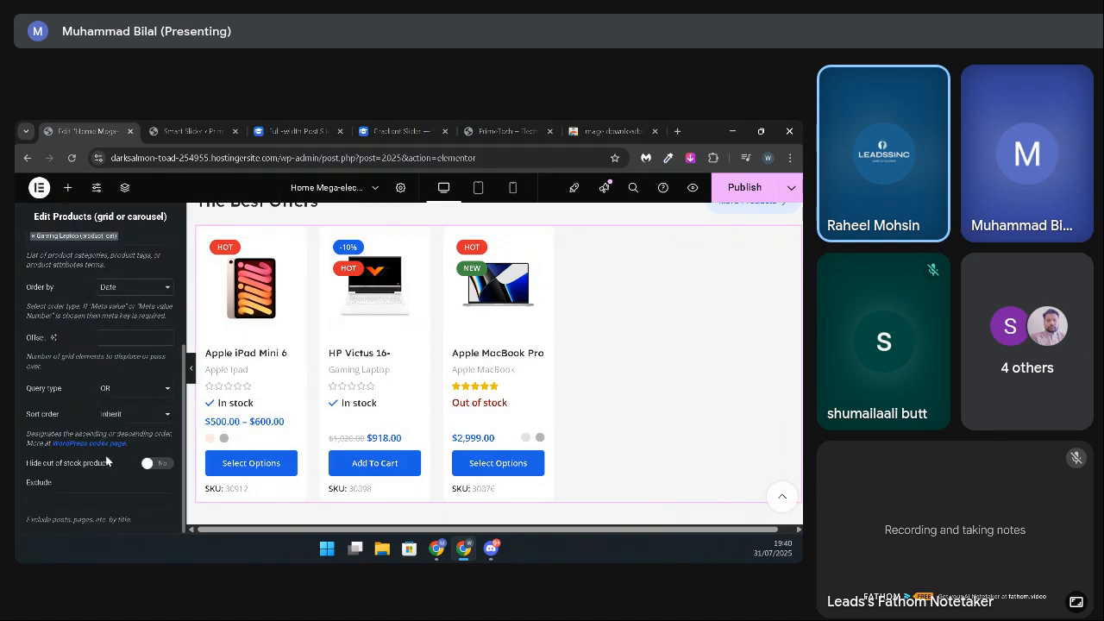
scroll(106, 462, up, 1)
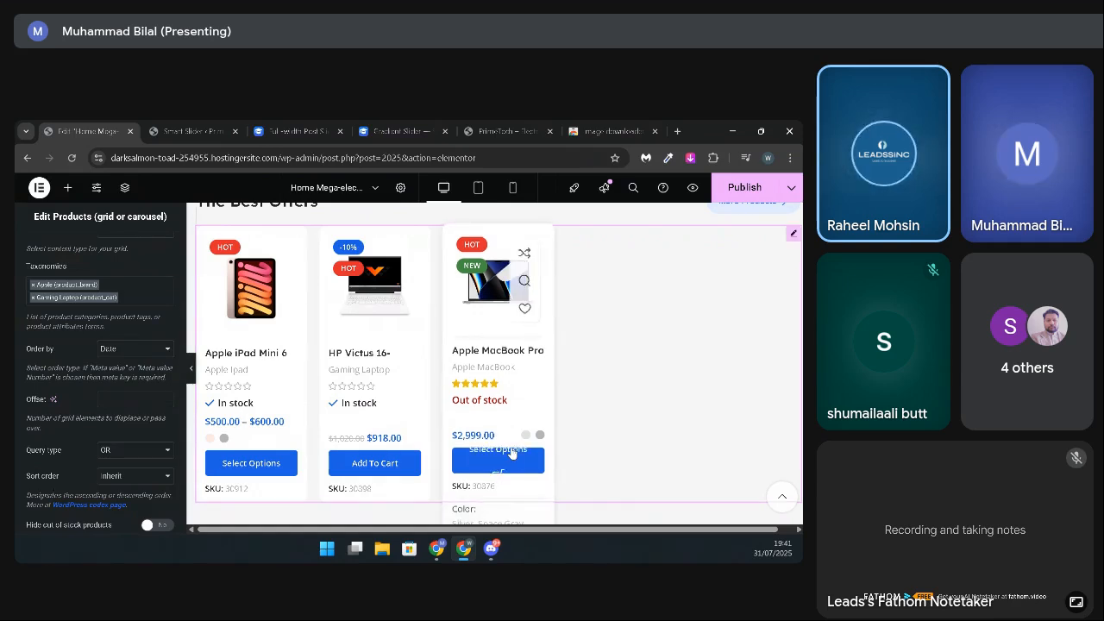
Step: Turn on hiding of out-of-stock products in The Best Offers grid to preview it, and switch it back off
scroll(80, 436, down, 1)
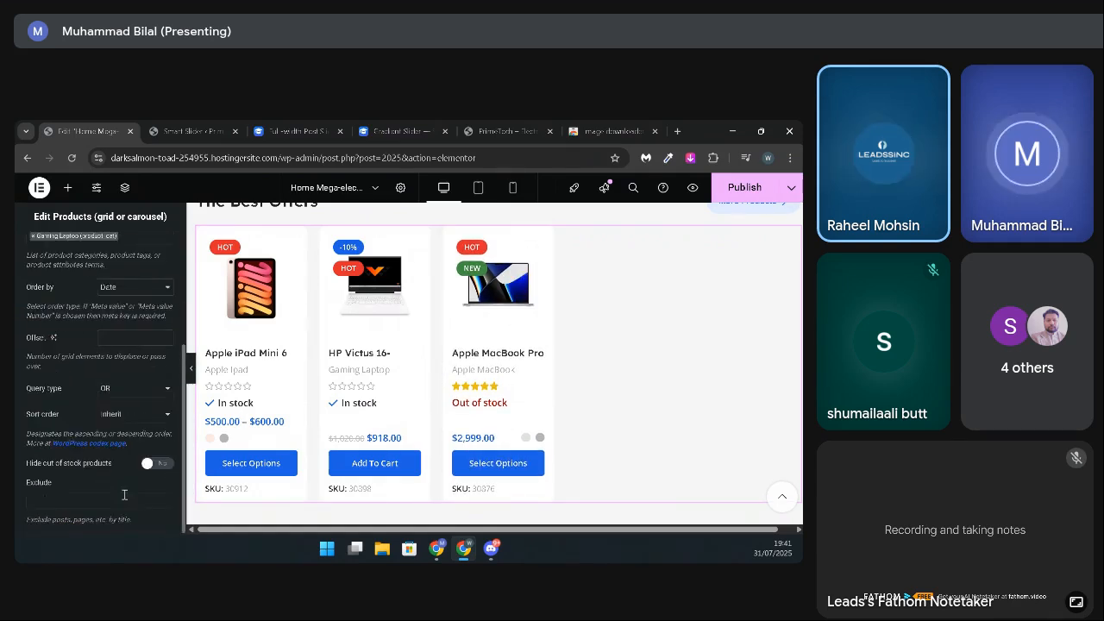
click(154, 464)
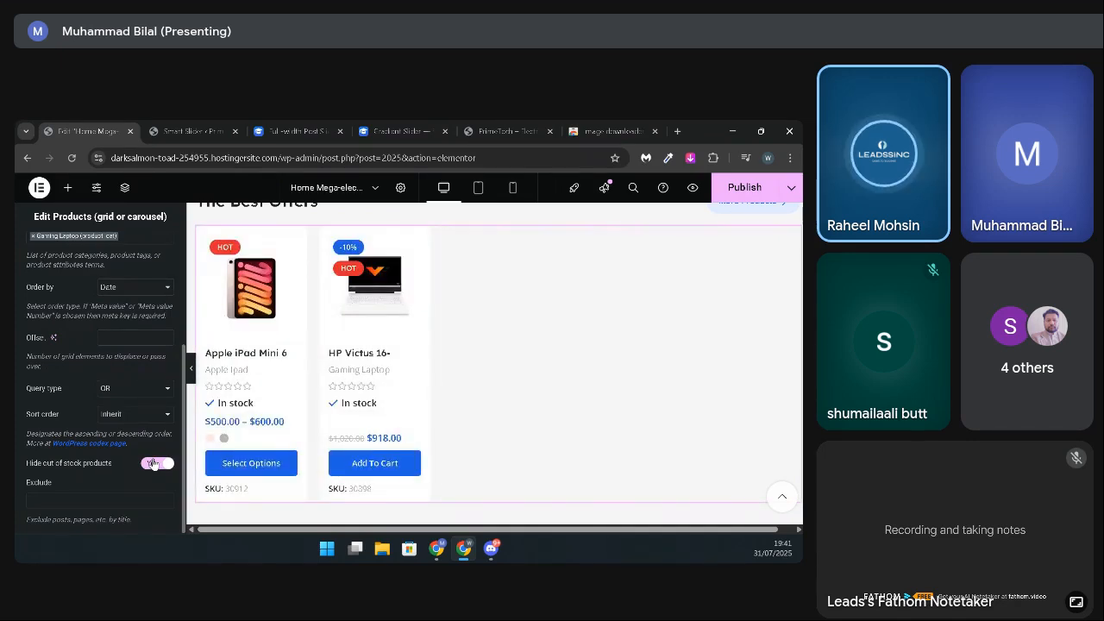
click(154, 463)
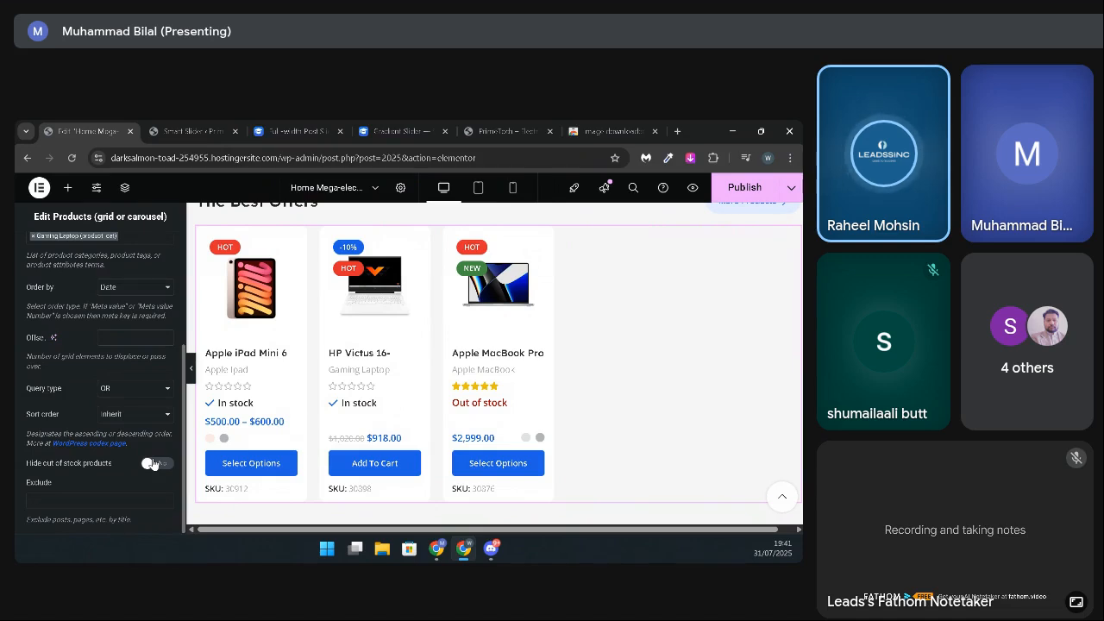
Step: Search the exclusion list for "hp" and exclude the HP Victus 16 laptop from The Best Offers grid
click(97, 508)
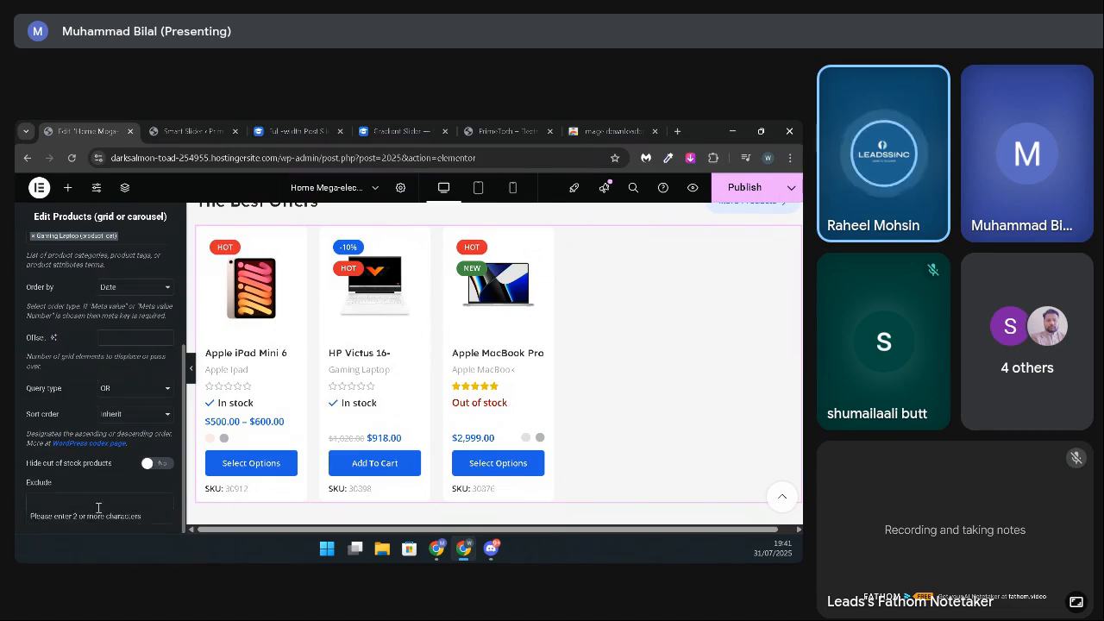
click(122, 504)
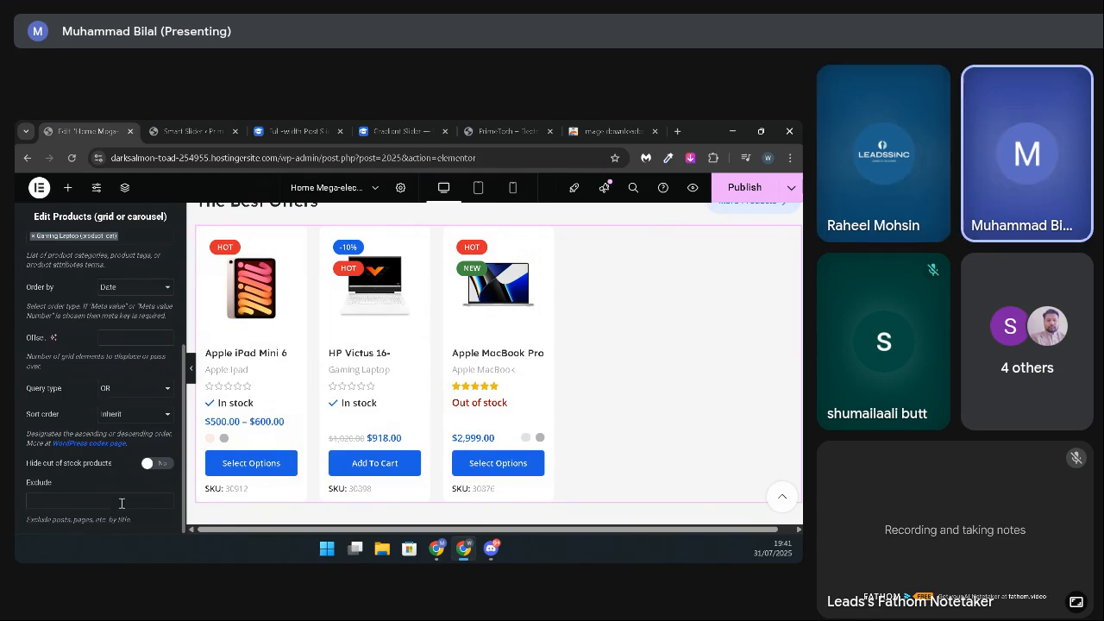
click(121, 504)
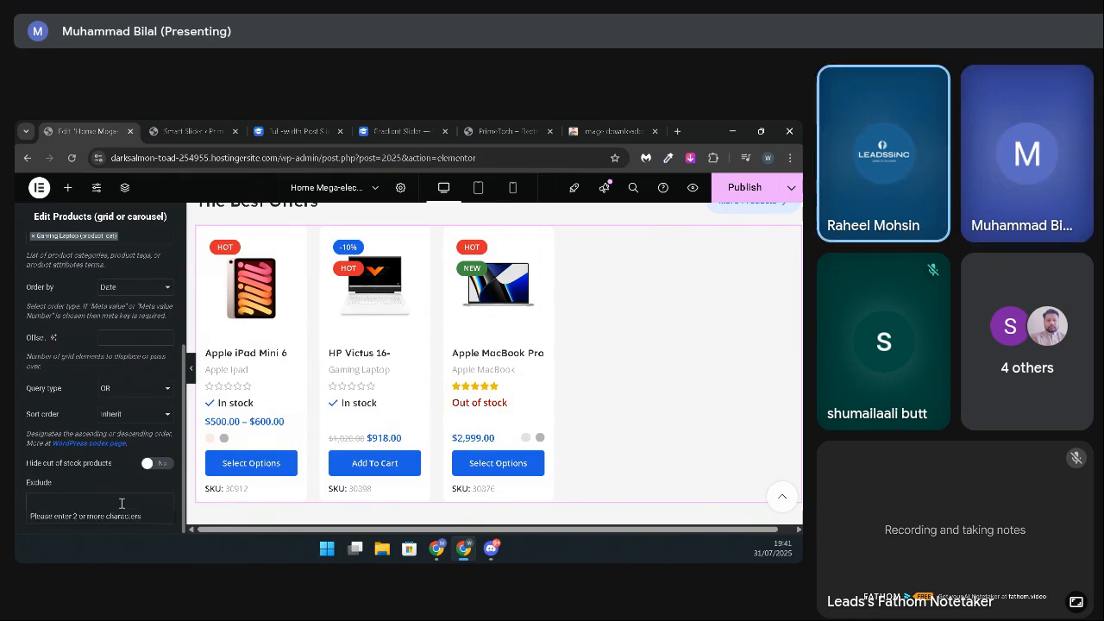
text(hp)
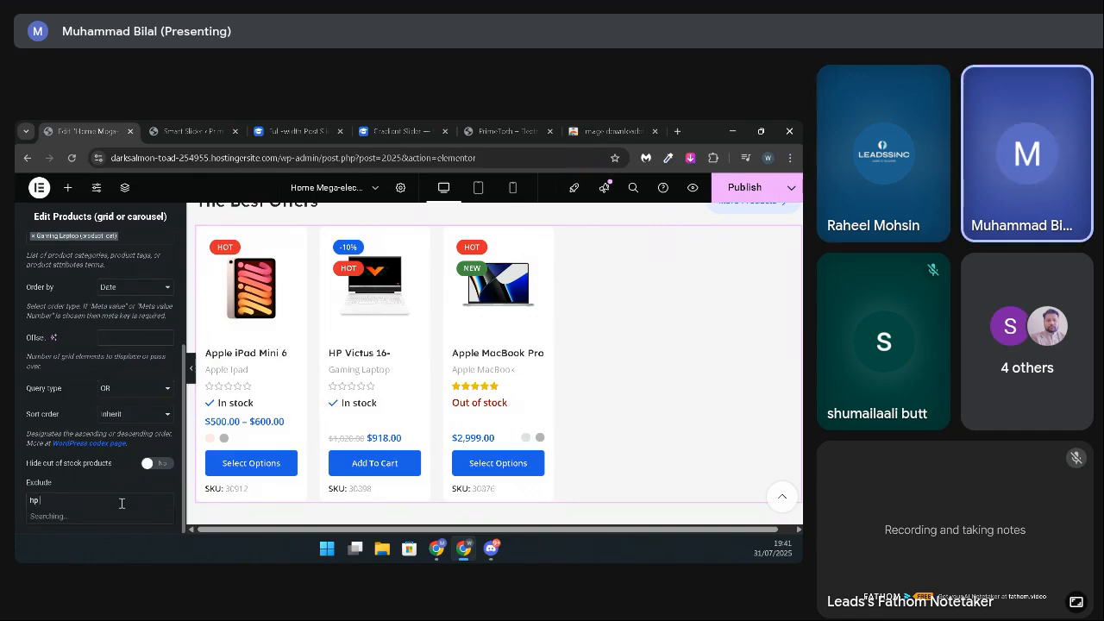
text( wiltou)
key(BackSpace)
key(BackSpace)
key(BackSpace)
key(BackSpace)
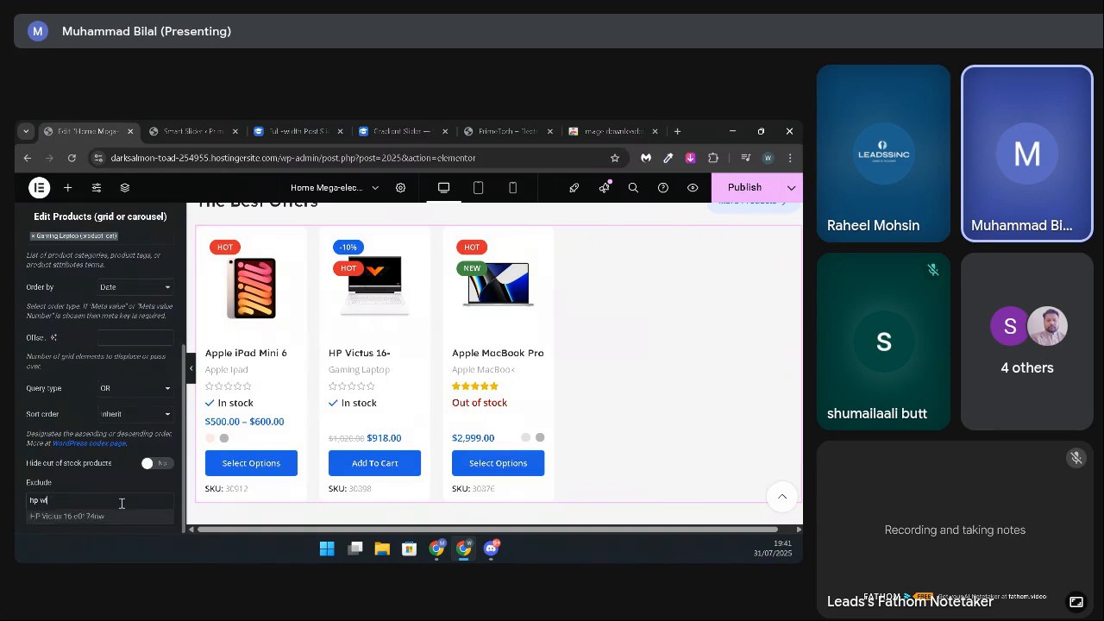
click(74, 515)
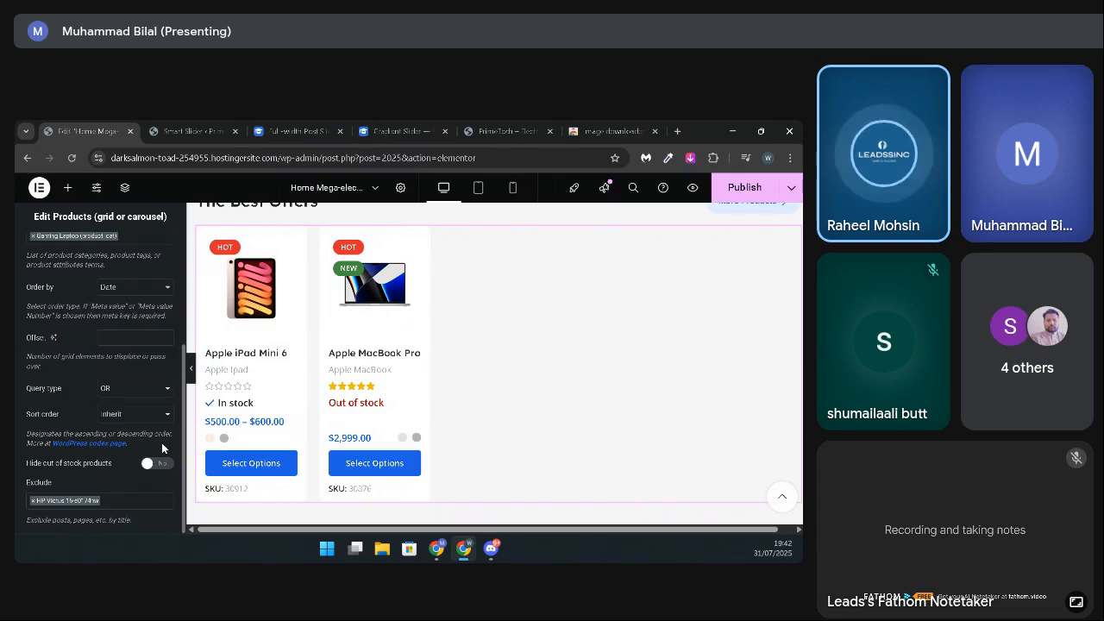
Step: Switch The Best Offers products to the List layout and review how the items are displayed
scroll(157, 384, up, 3)
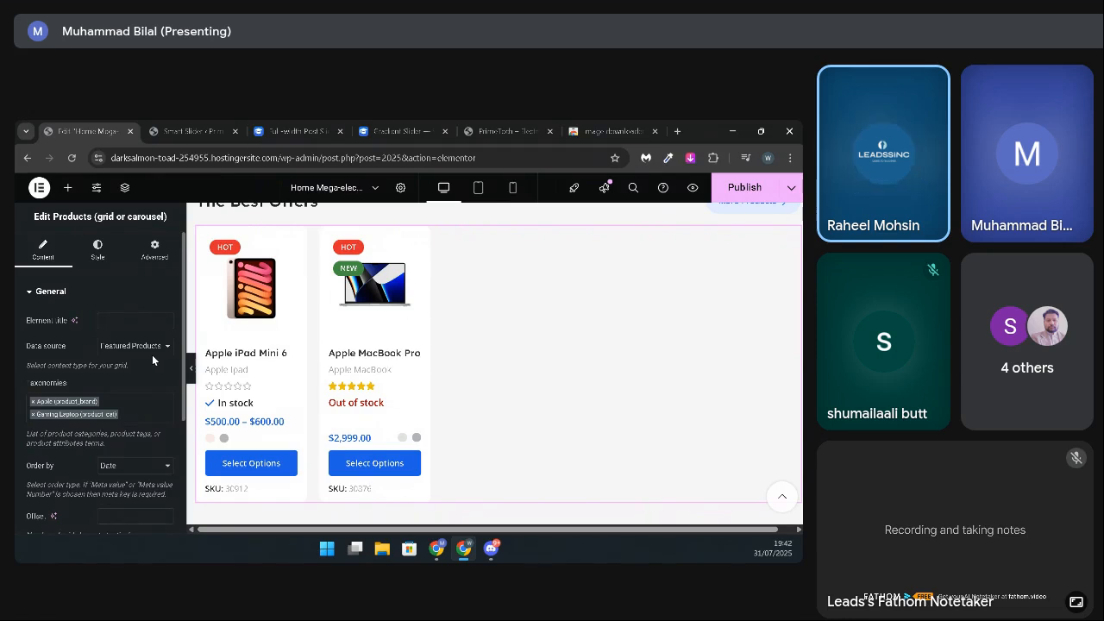
click(95, 251)
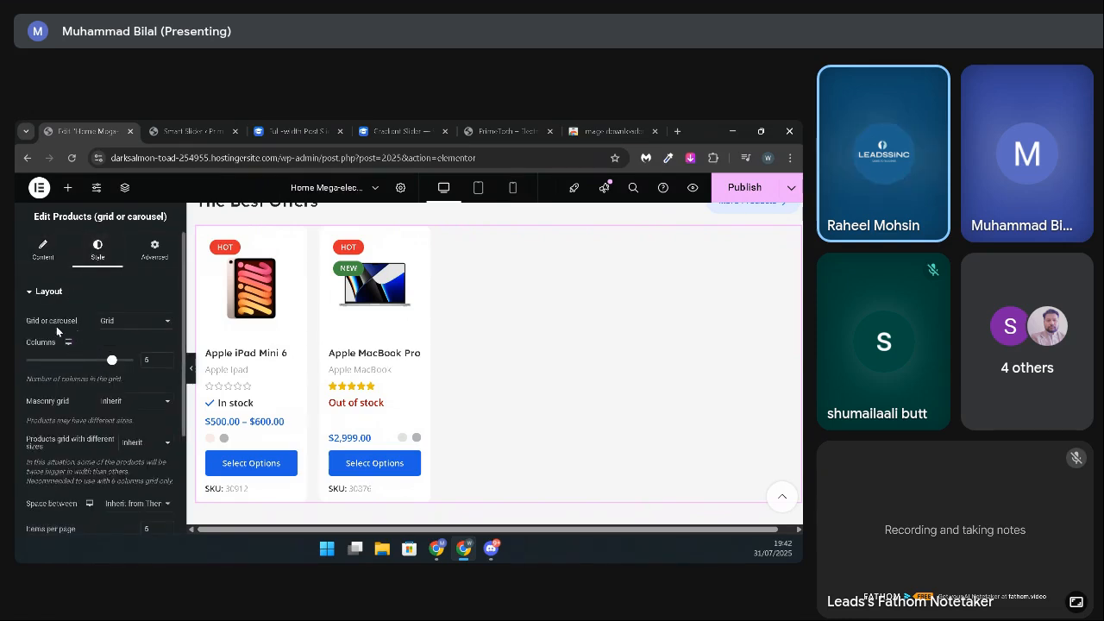
click(110, 320)
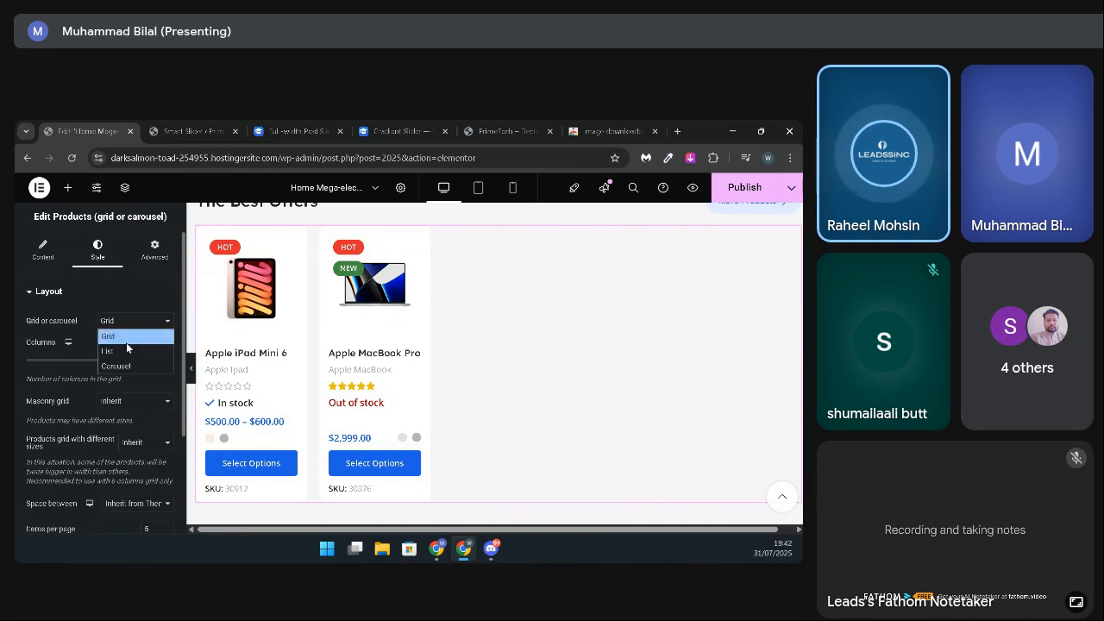
click(121, 350)
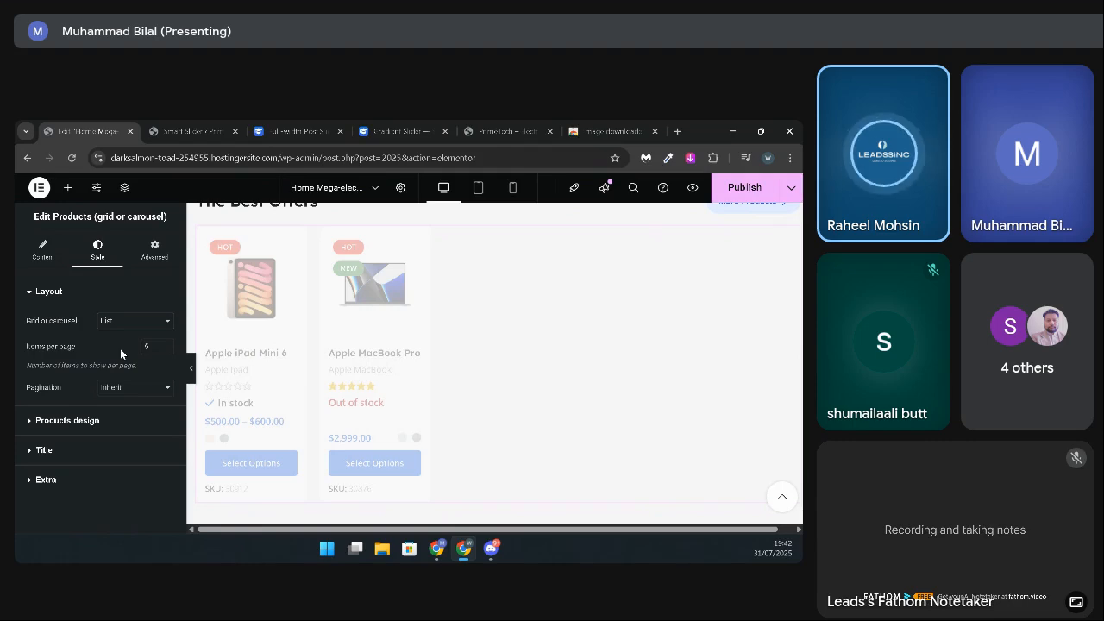
scroll(300, 412, down, 3)
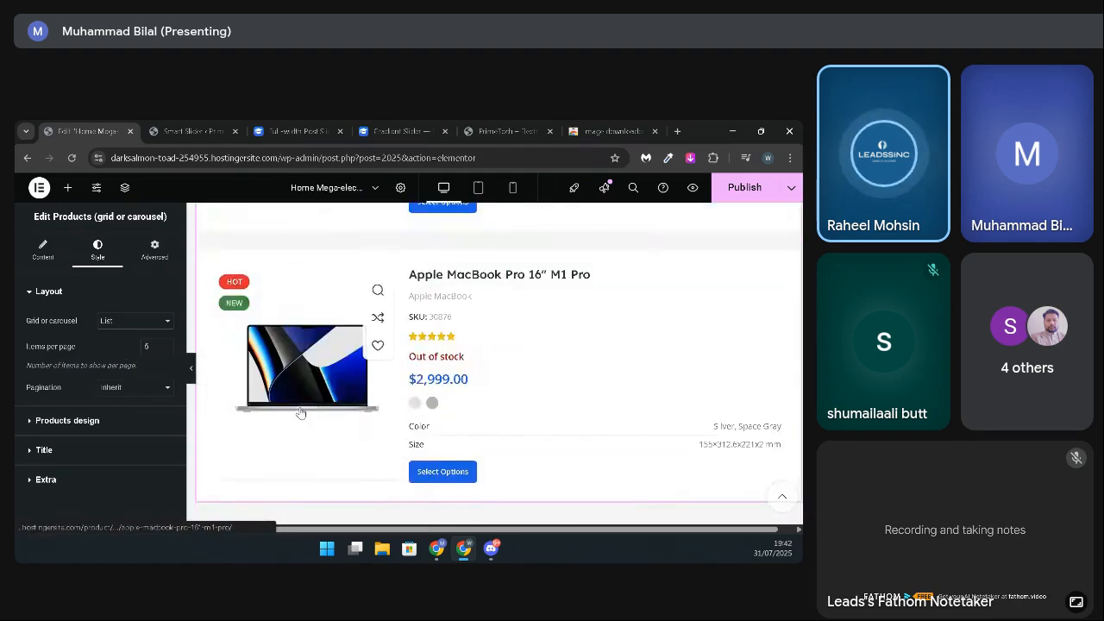
scroll(300, 412, down, 3)
scroll(301, 412, up, 6)
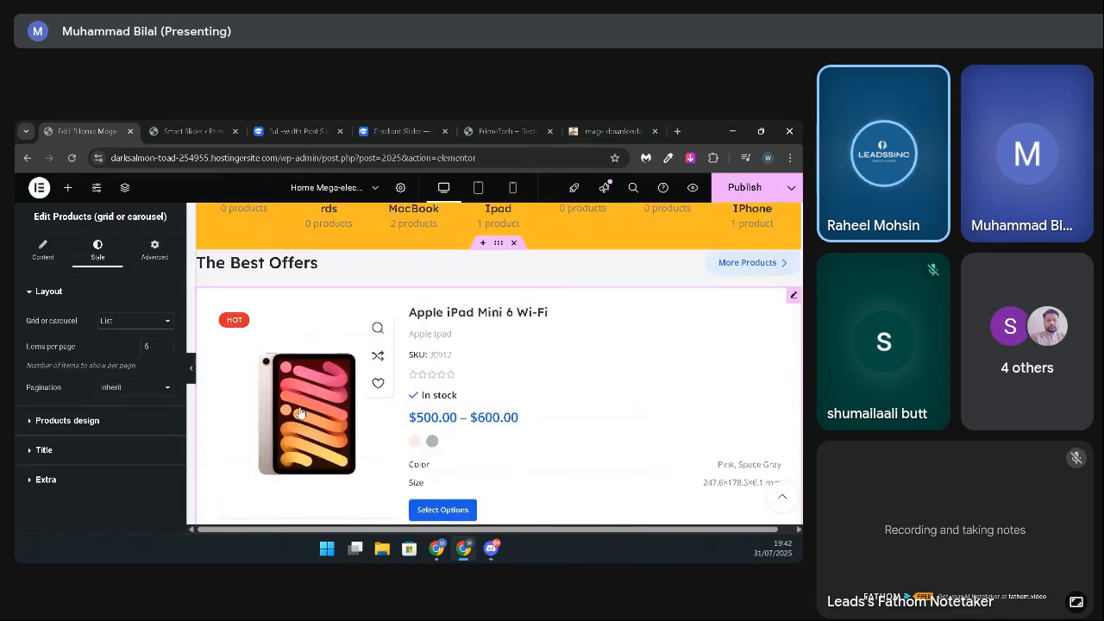
scroll(300, 412, down, 1)
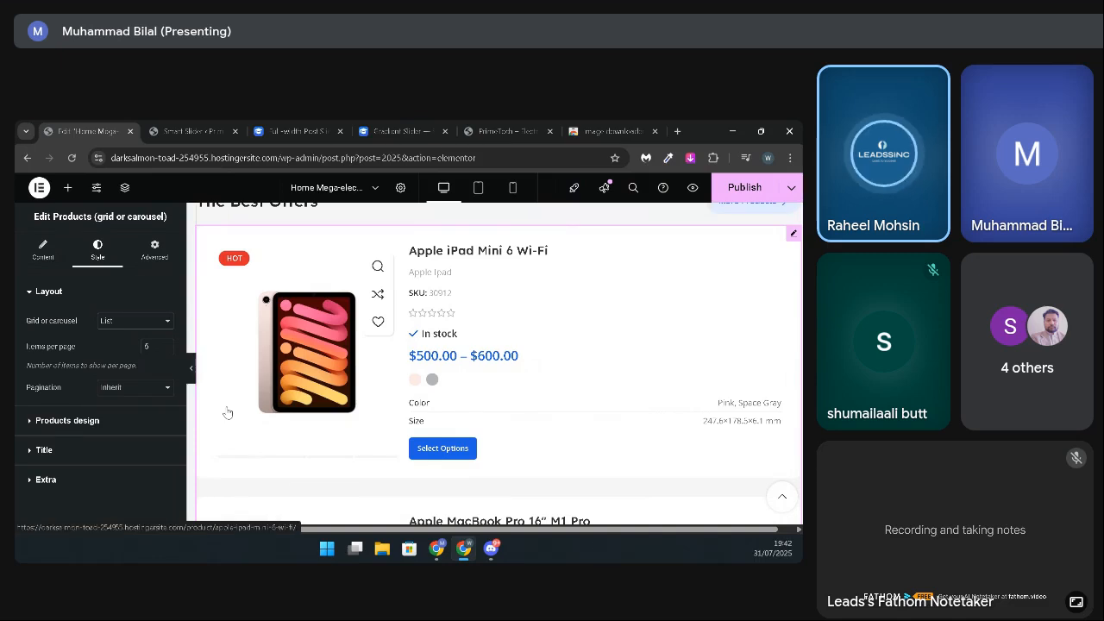
Step: Change The Best Offers products layout to Carousel and look through its layout settings
click(135, 320)
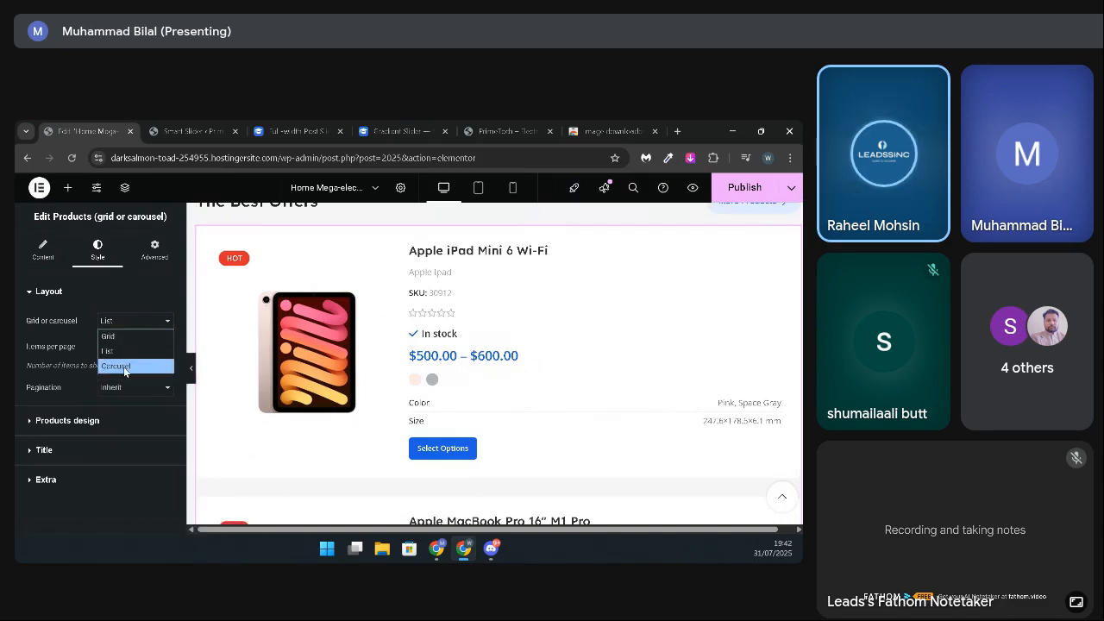
click(123, 367)
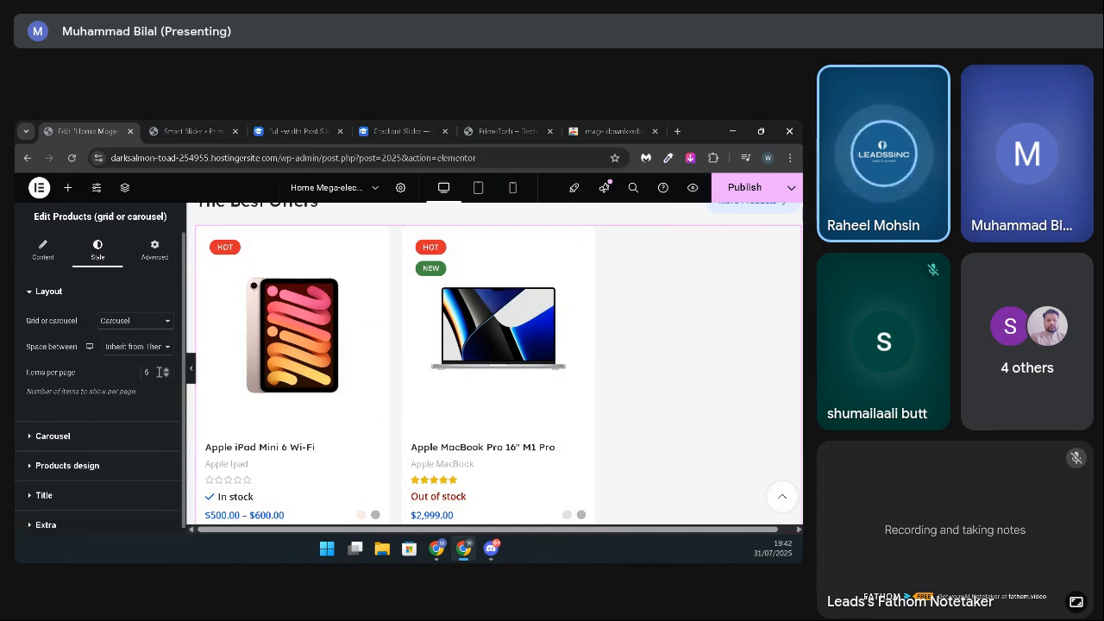
scroll(207, 374, down, 4)
scroll(207, 374, up, 4)
Step: Try 5, 4 and 6 slides per view in The Best Offers carousel settings
click(35, 436)
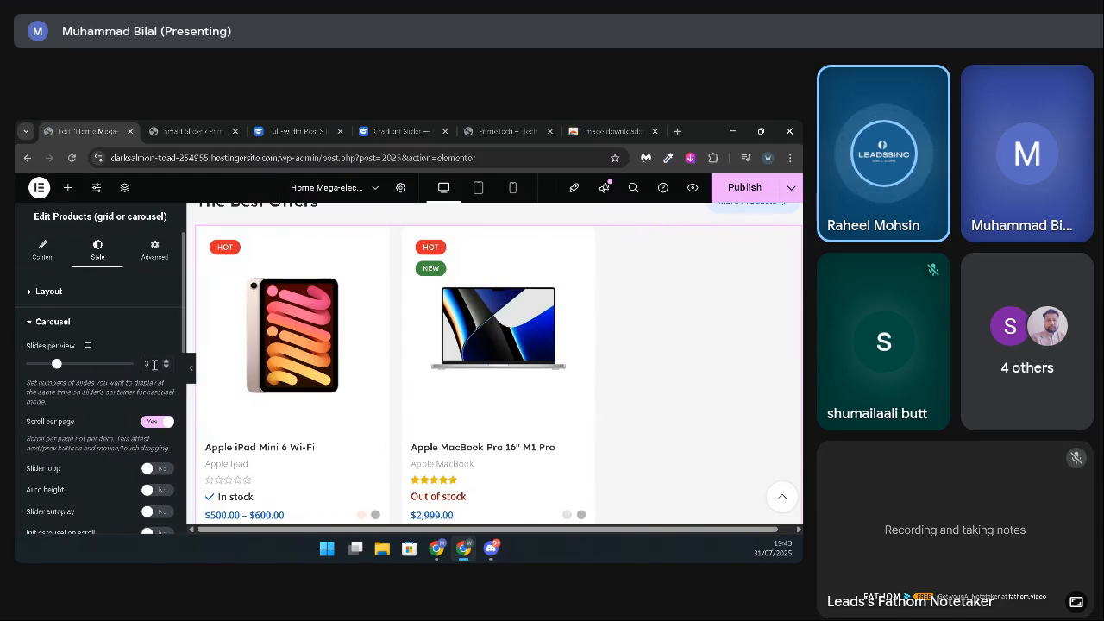
key(BackSpace)
text(5)
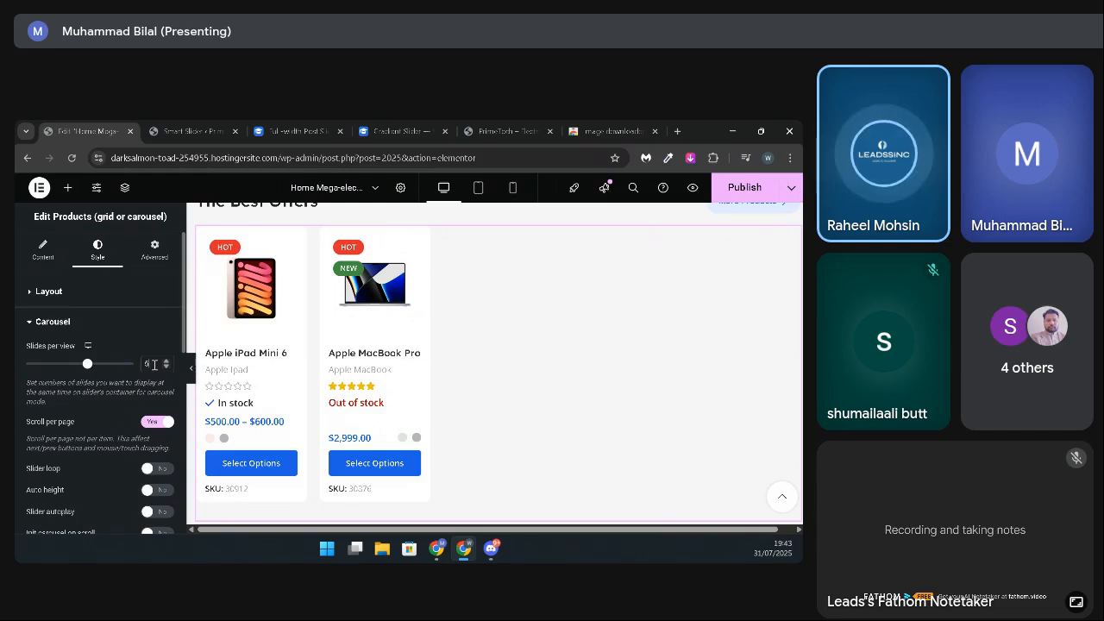
key(BackSpace)
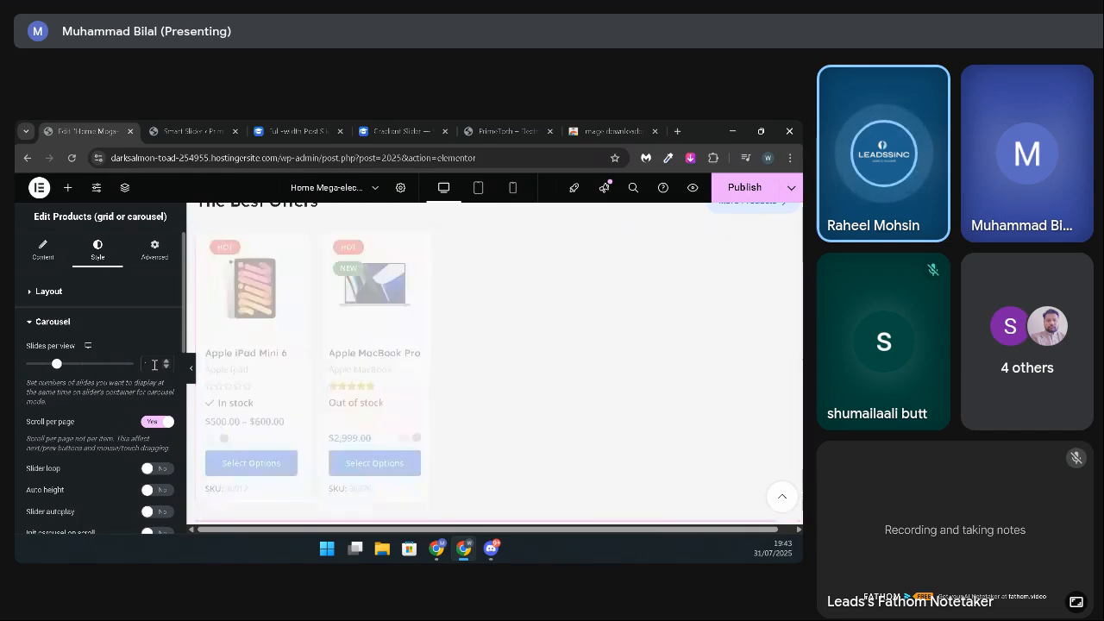
text(4)
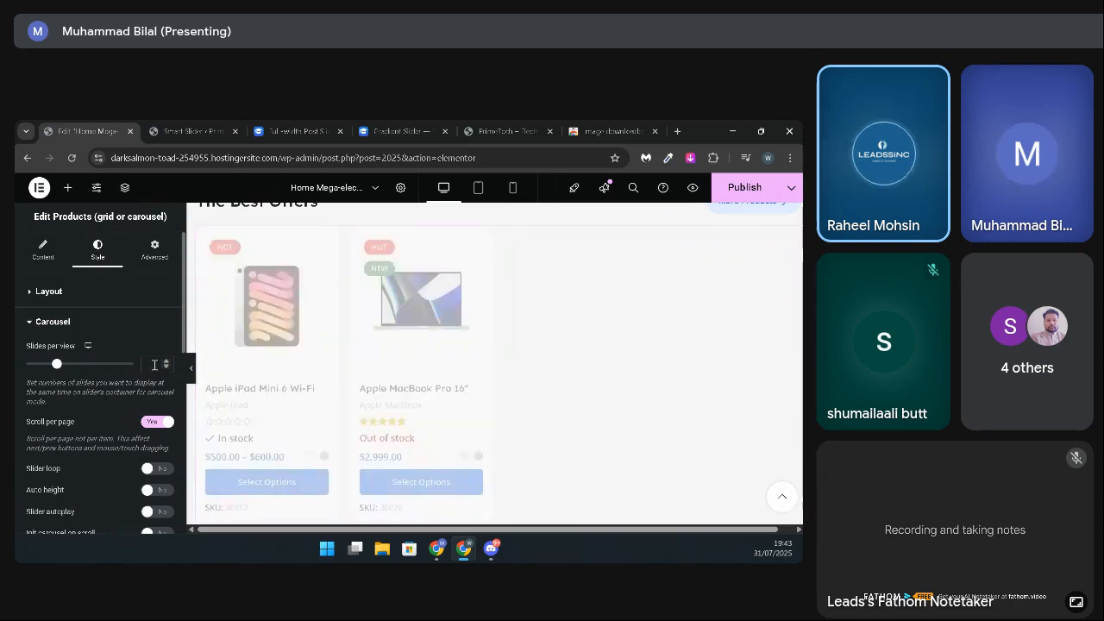
key(BackSpace)
text(6)
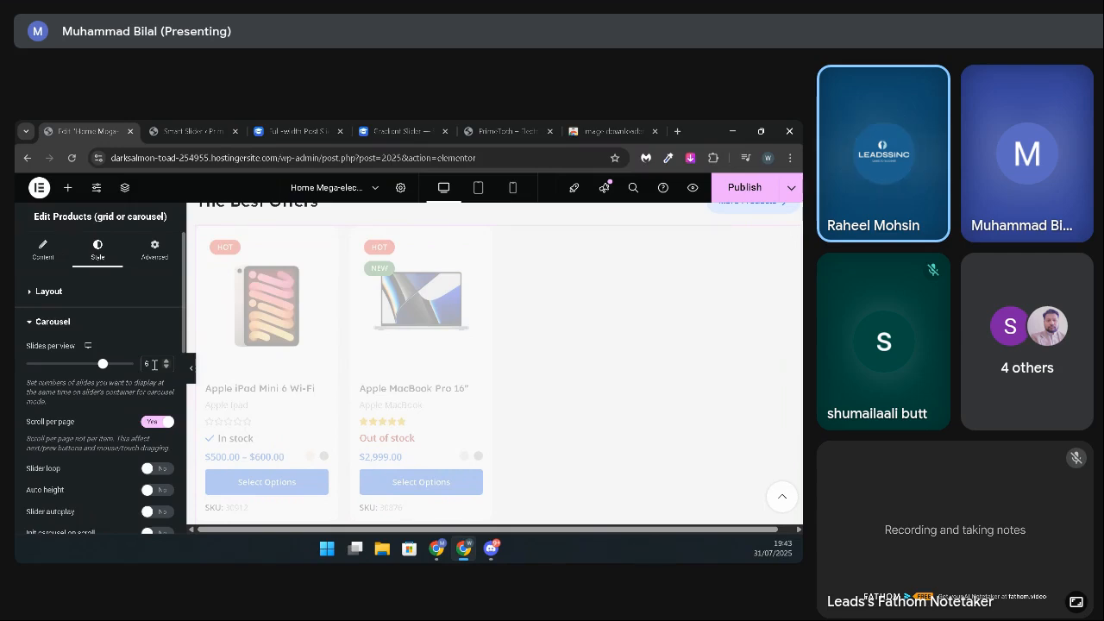
Step: Reduce The Best Offers carousel to 1 slide per view and review the enlarged product
key(Down)
key(Down)
key(Down)
key(Down)
key(Down)
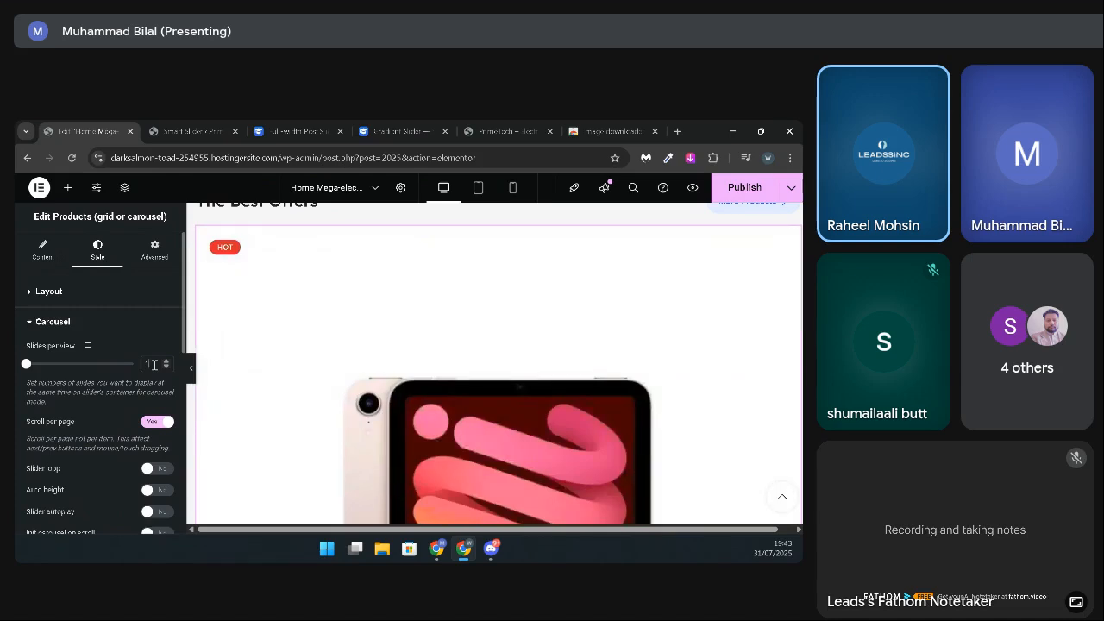
scroll(432, 388, down, 6)
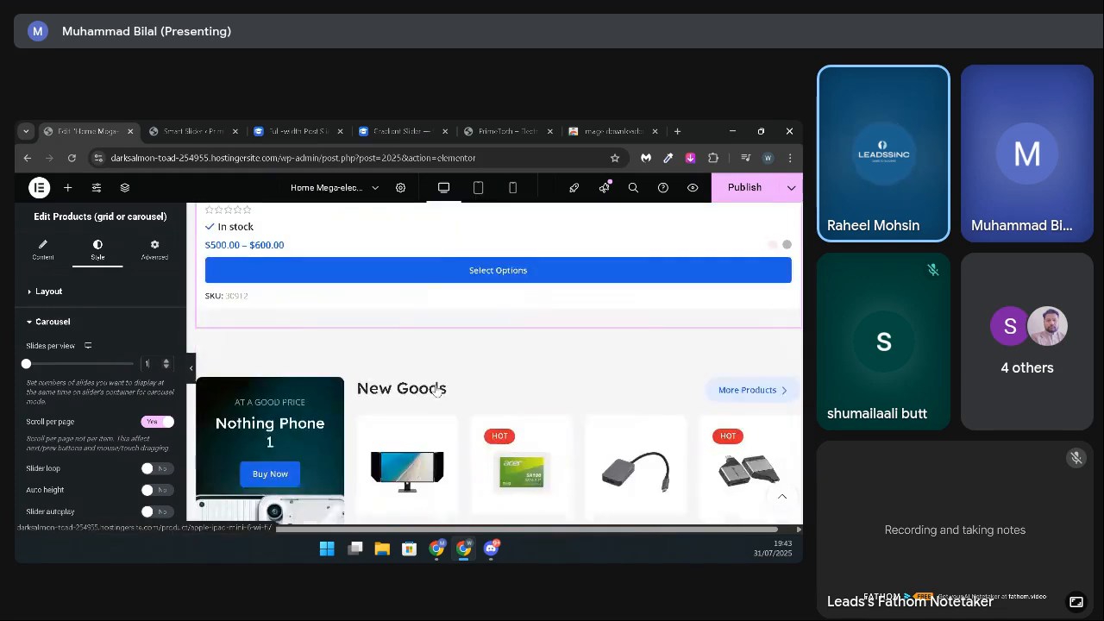
scroll(436, 391, up, 5)
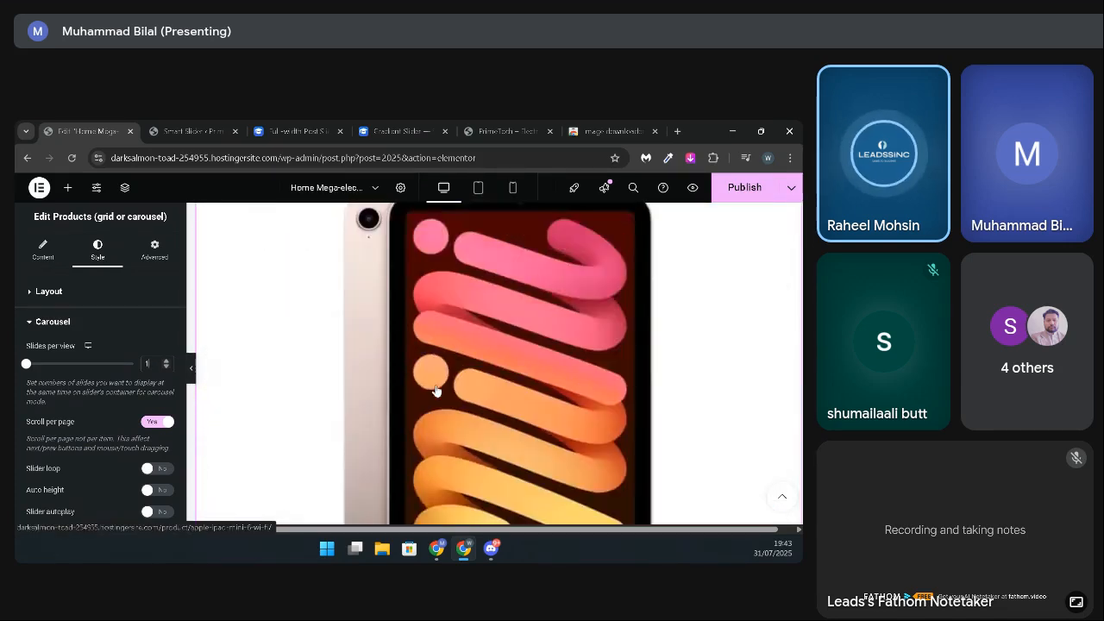
Step: Preview The Best Offers carousel at 10 slides per view and settle on 4 slides per view
click(131, 368)
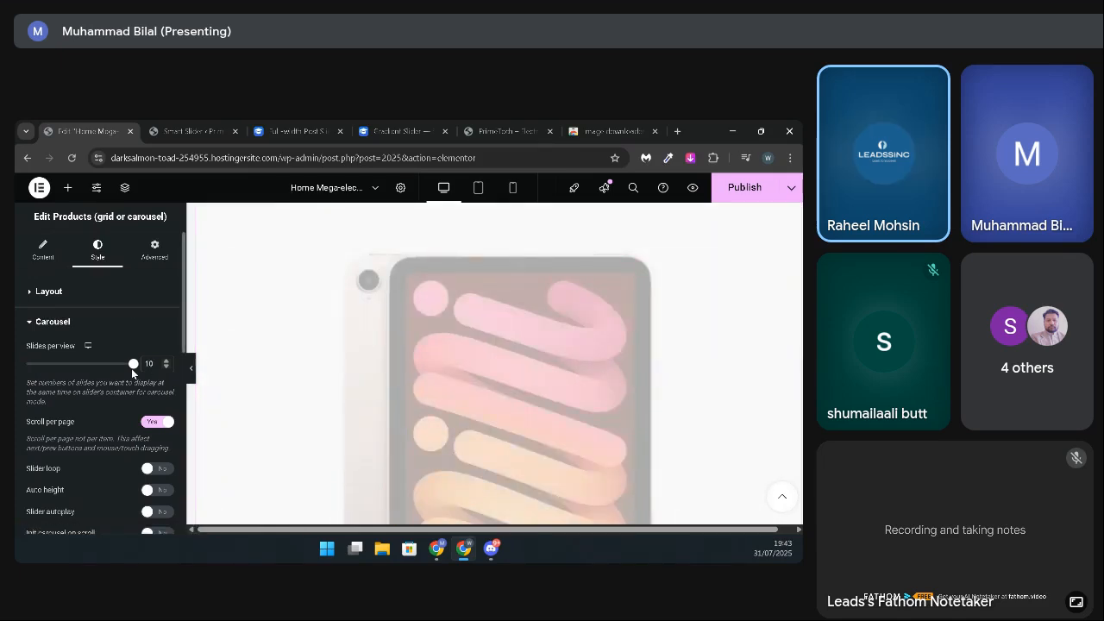
scroll(554, 406, up, 3)
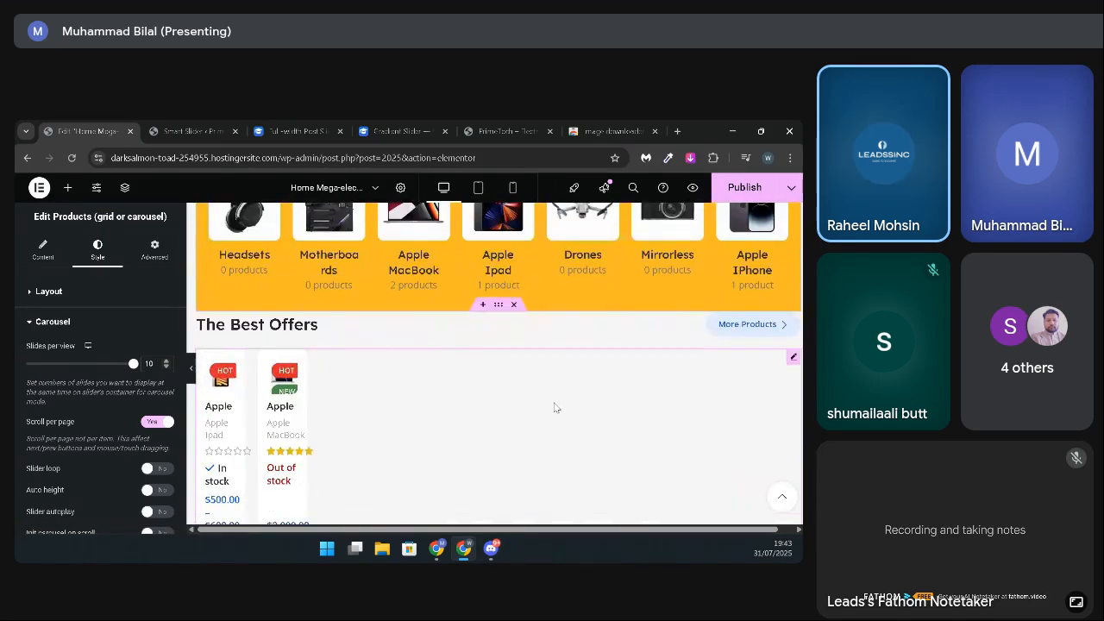
scroll(554, 408, down, 1)
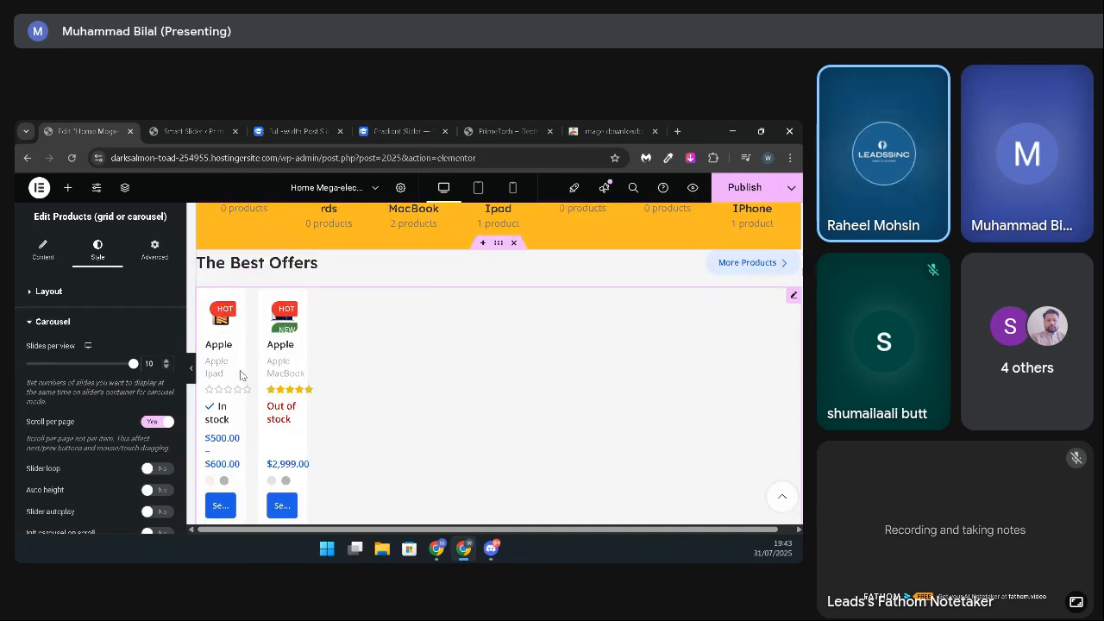
key(BackSpace)
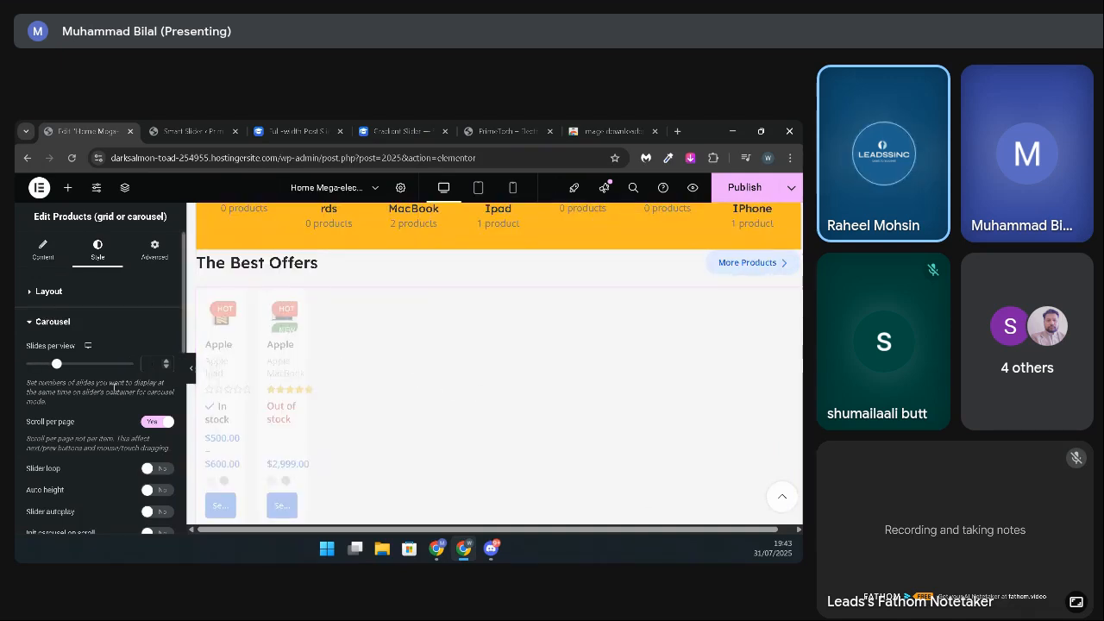
text(4)
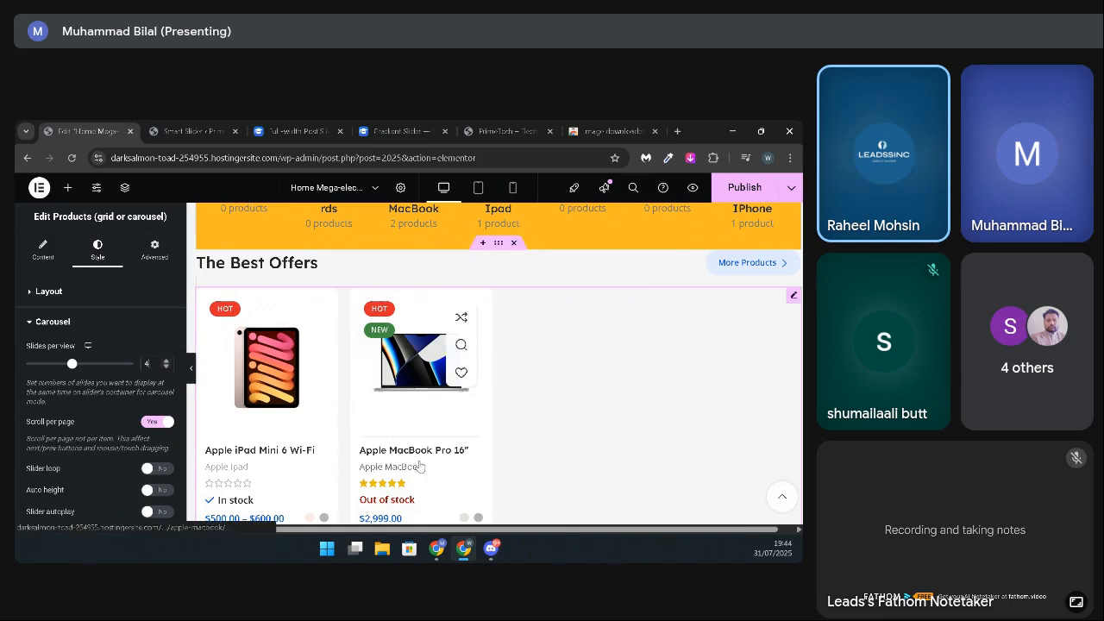
Step: Enable slider loop and autoplay for The Best Offers carousel, with a slider speed of 2000 ms
click(160, 470)
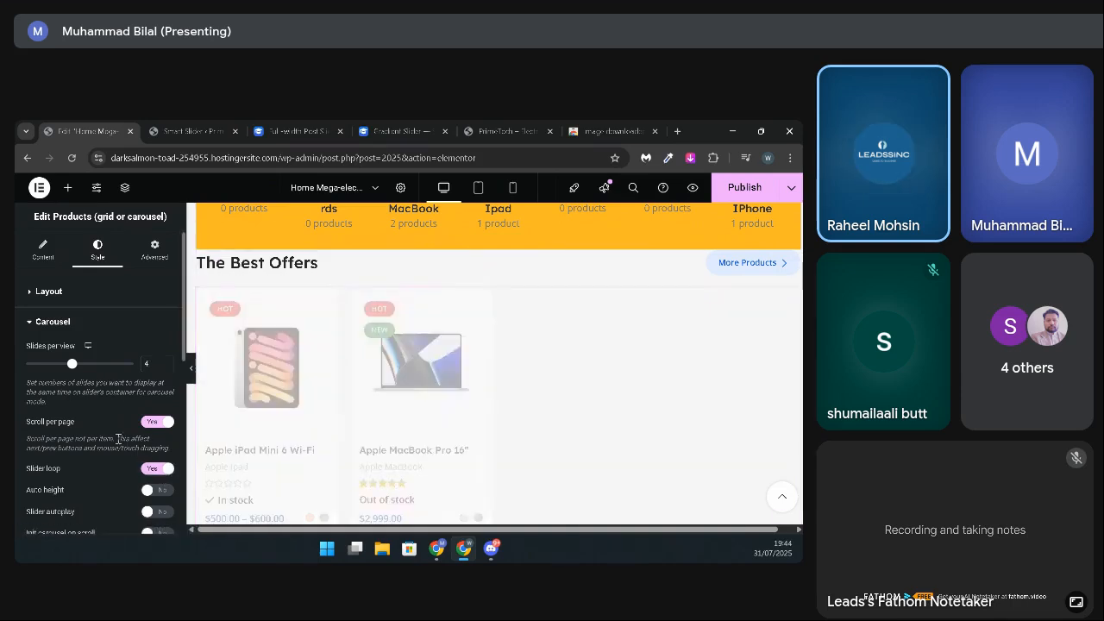
scroll(118, 439, down, 3)
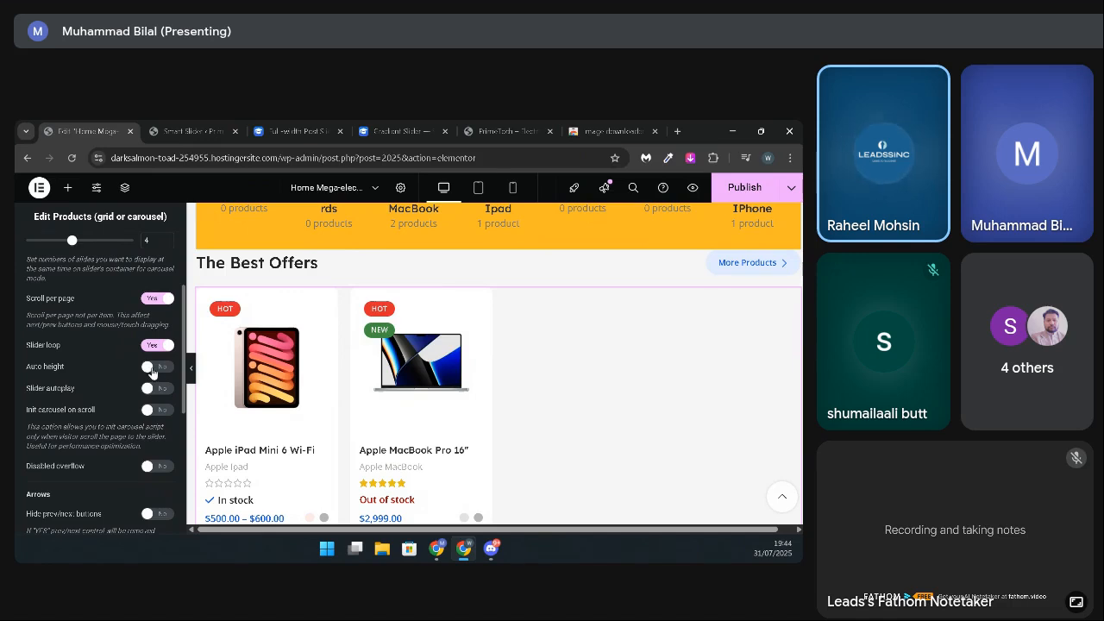
click(157, 389)
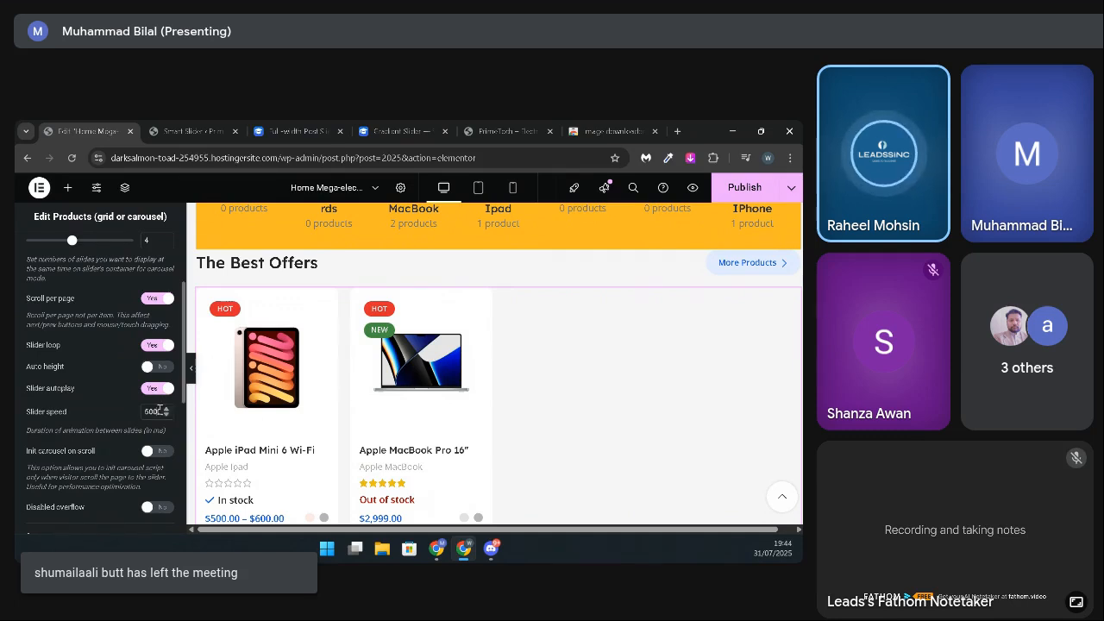
text(2)
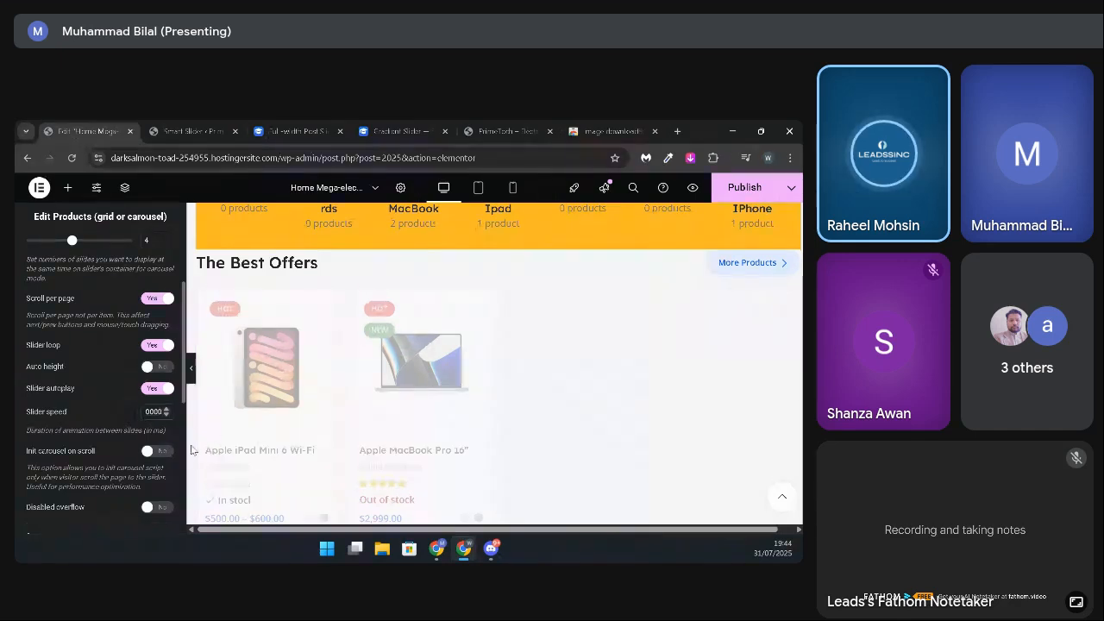
key(BackSpace)
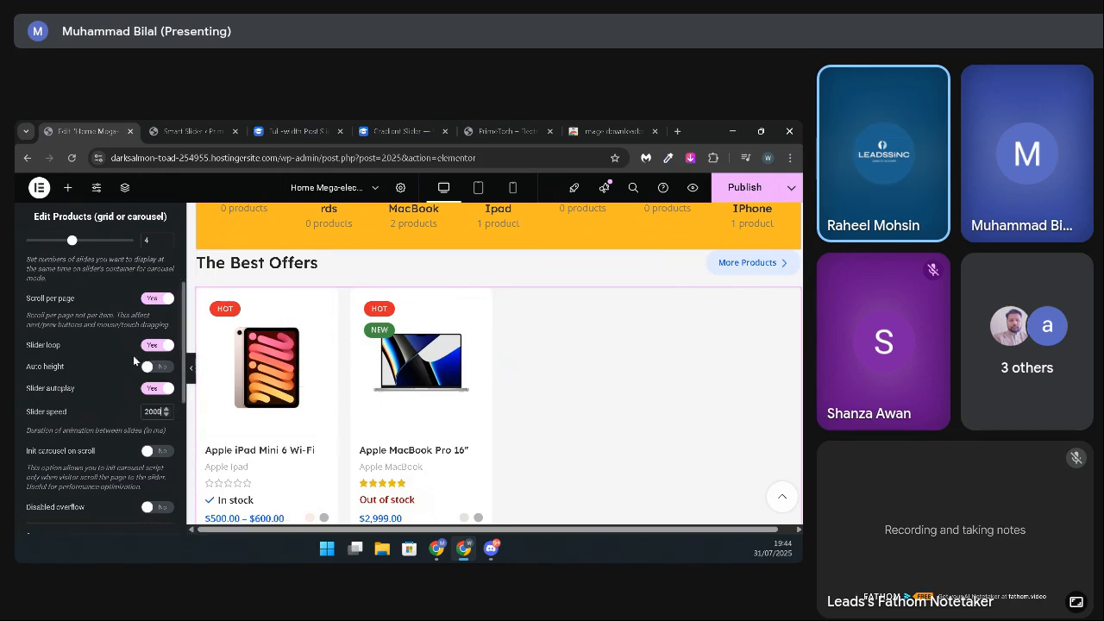
Step: Hide The Best Offers carousel's previous and next buttons and publish the page
scroll(107, 360, down, 3)
scroll(107, 360, down, 1)
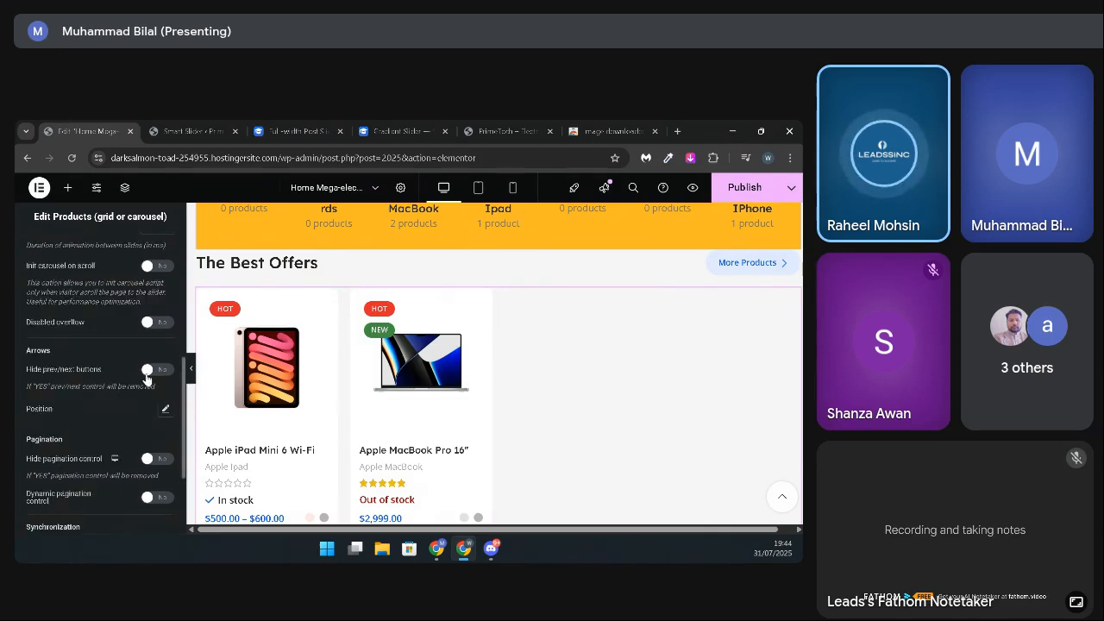
click(147, 374)
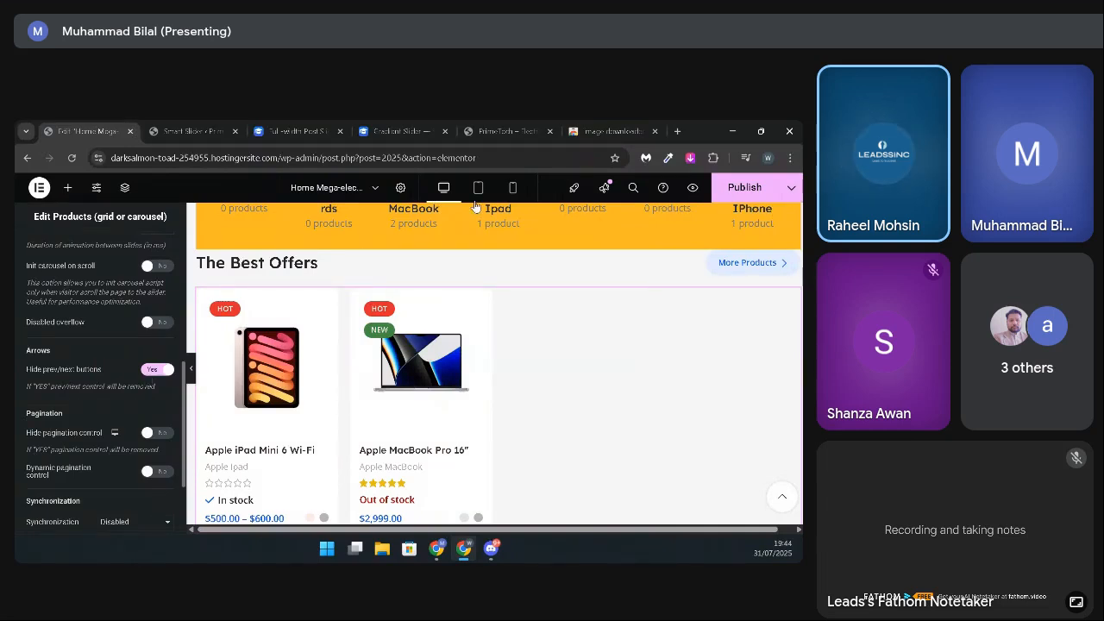
click(752, 191)
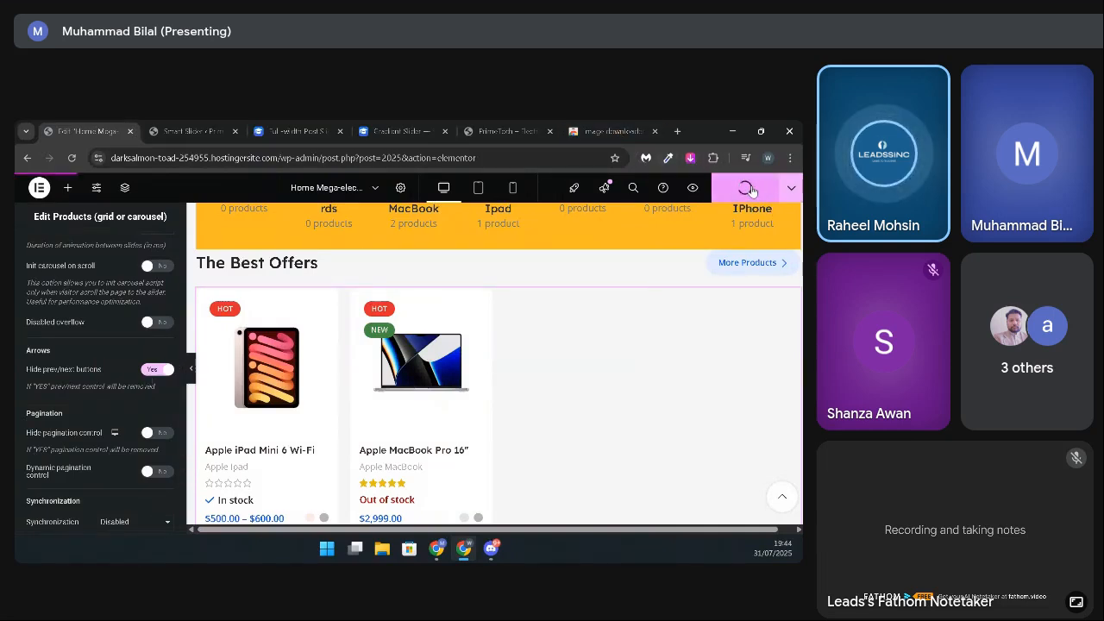
Step: Reload the live PrimeTech home page and check The Best Offers carousel there
click(518, 125)
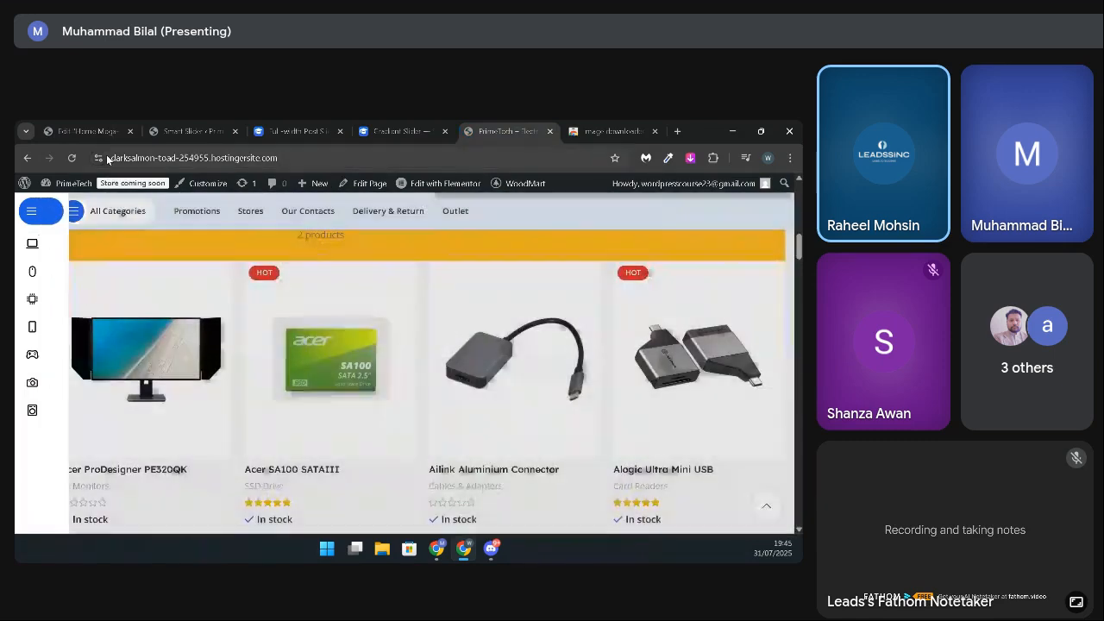
click(72, 160)
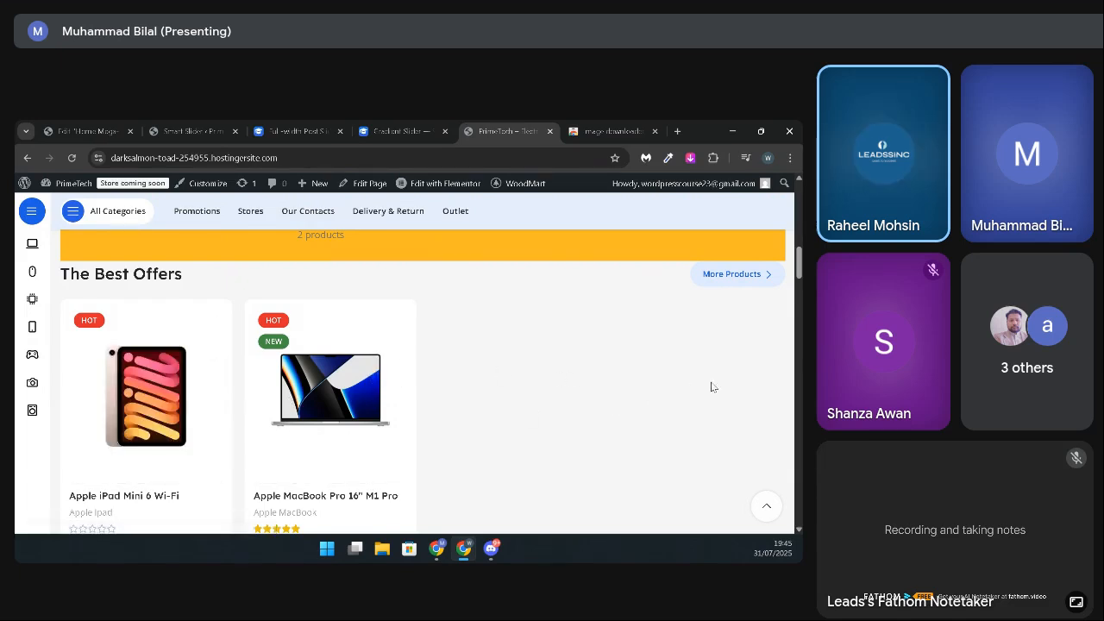
scroll(345, 389, down, 3)
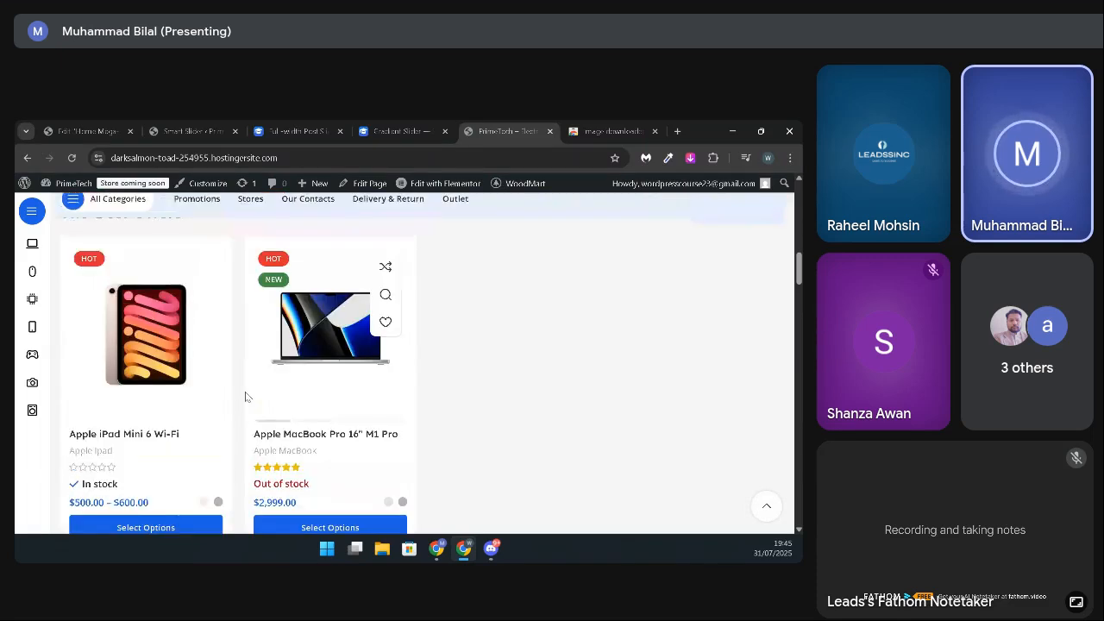
scroll(245, 396, up, 1)
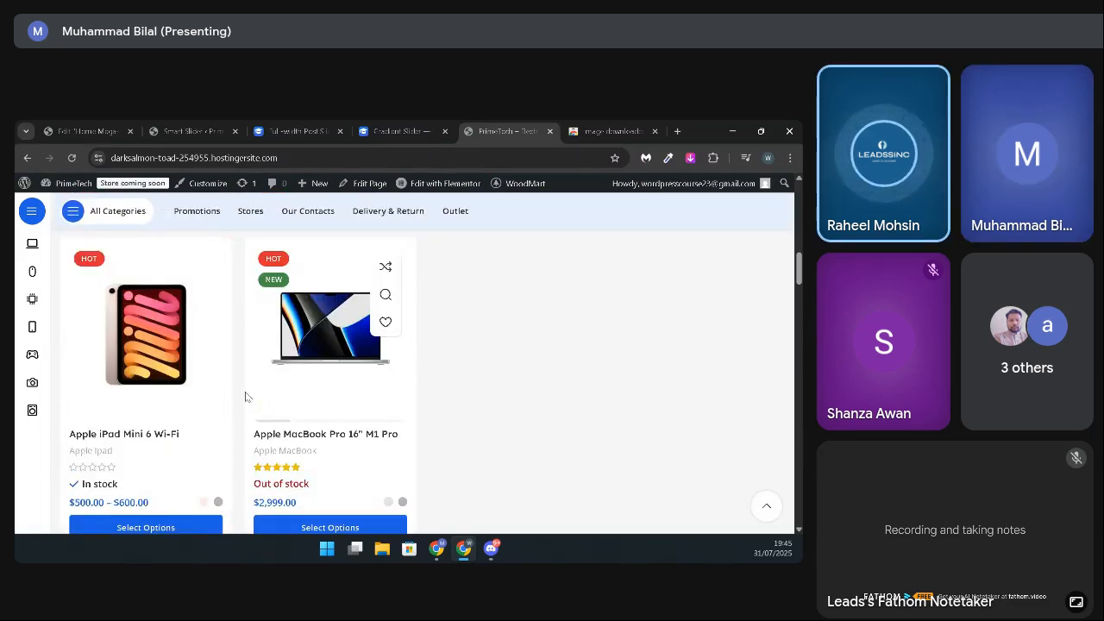
Step: Return to the Elementor editor and change The Best Offers data source to All Products
click(87, 131)
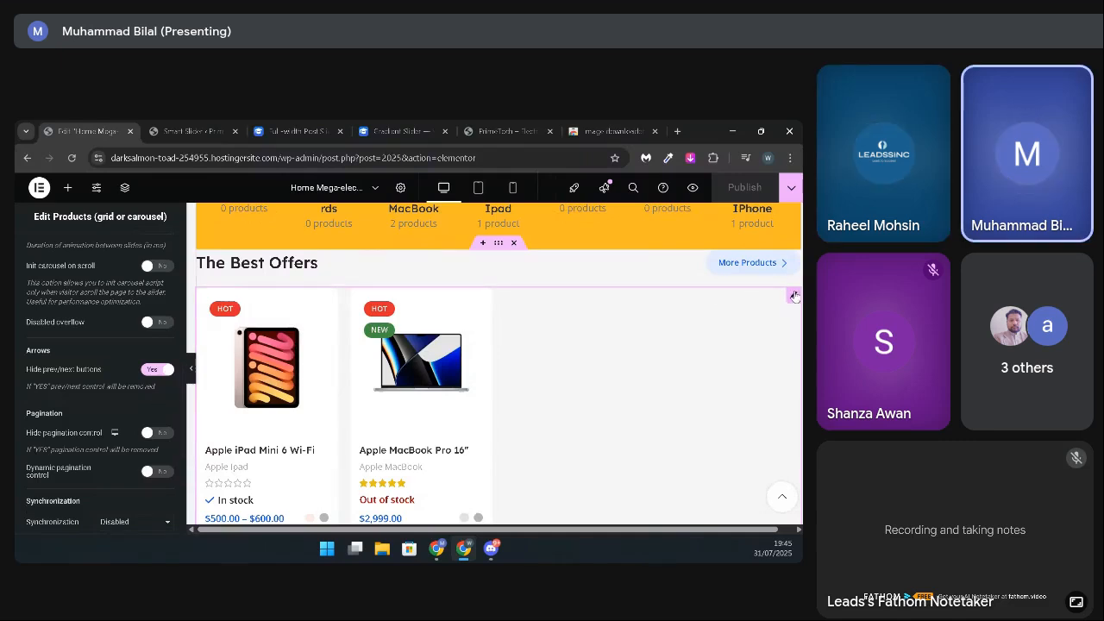
scroll(87, 276, up, 5)
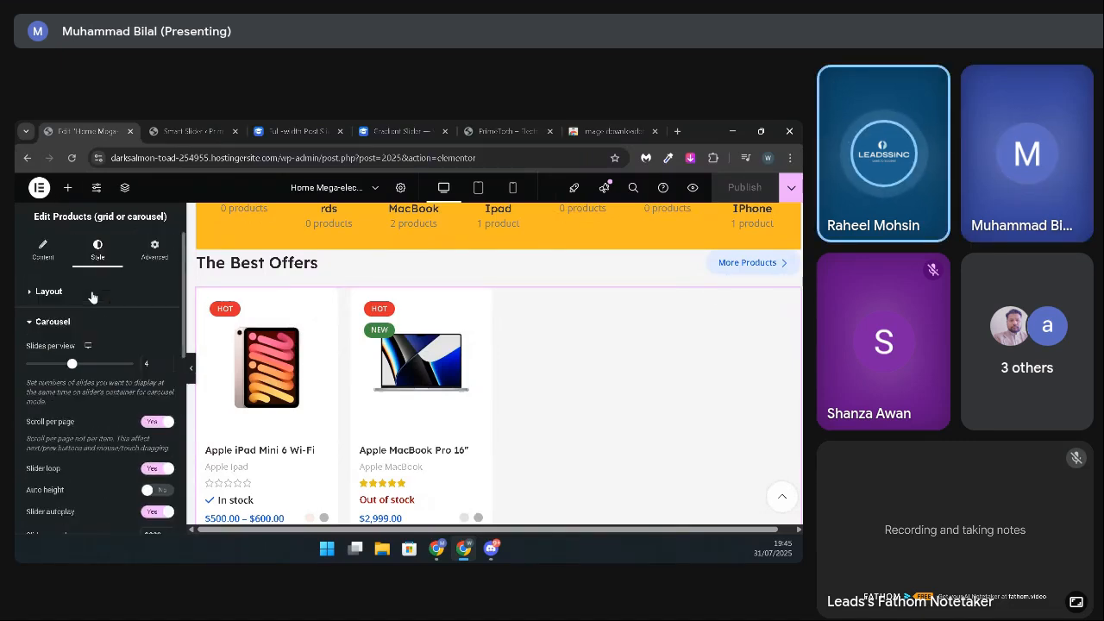
click(39, 250)
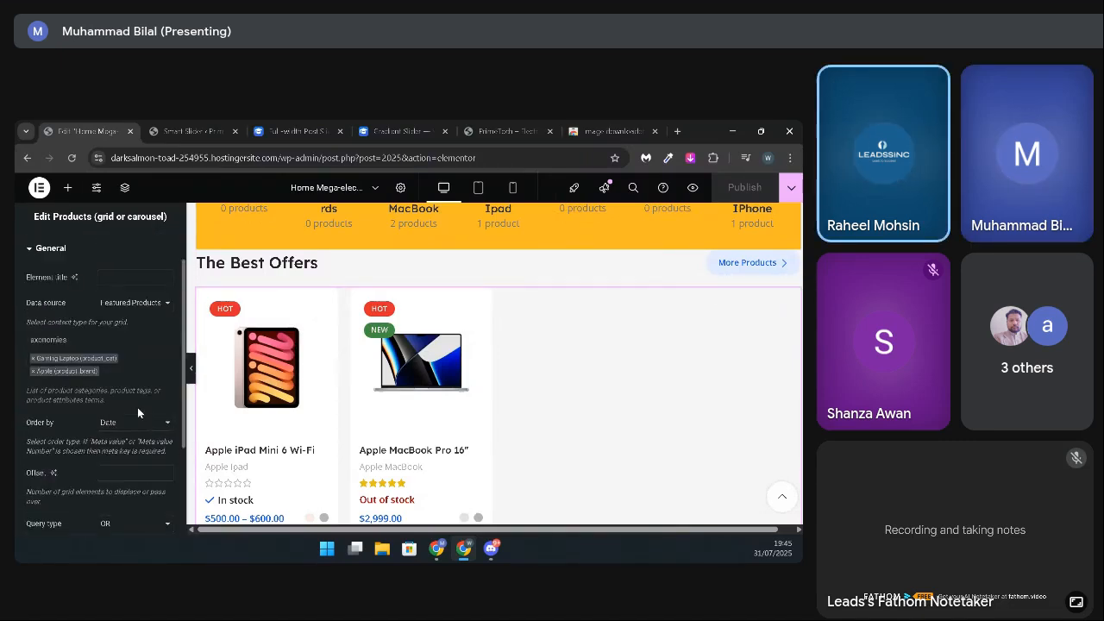
click(138, 346)
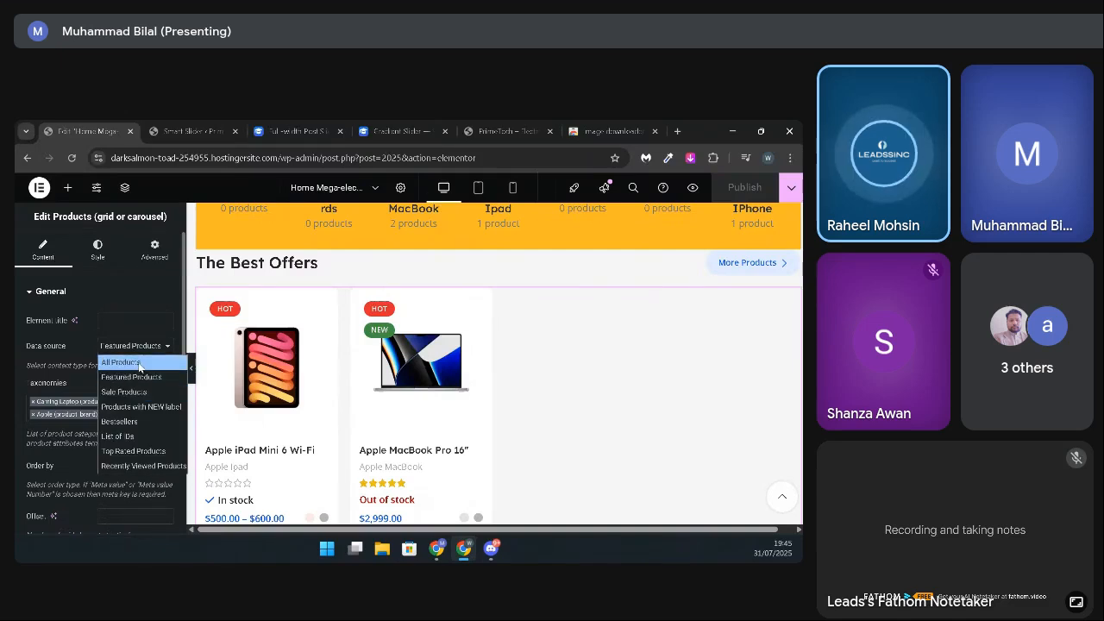
click(129, 362)
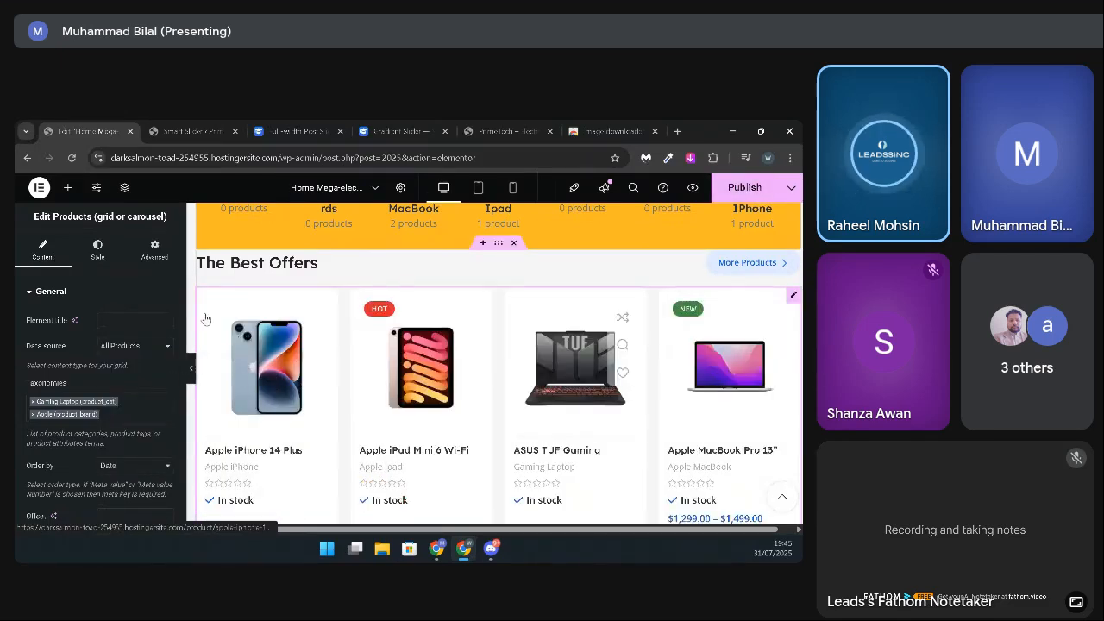
Step: Remove the Gaming Laptop and Apple taxonomies and the HP Victus exclusion from The Best Offers query
scroll(104, 406, down, 3)
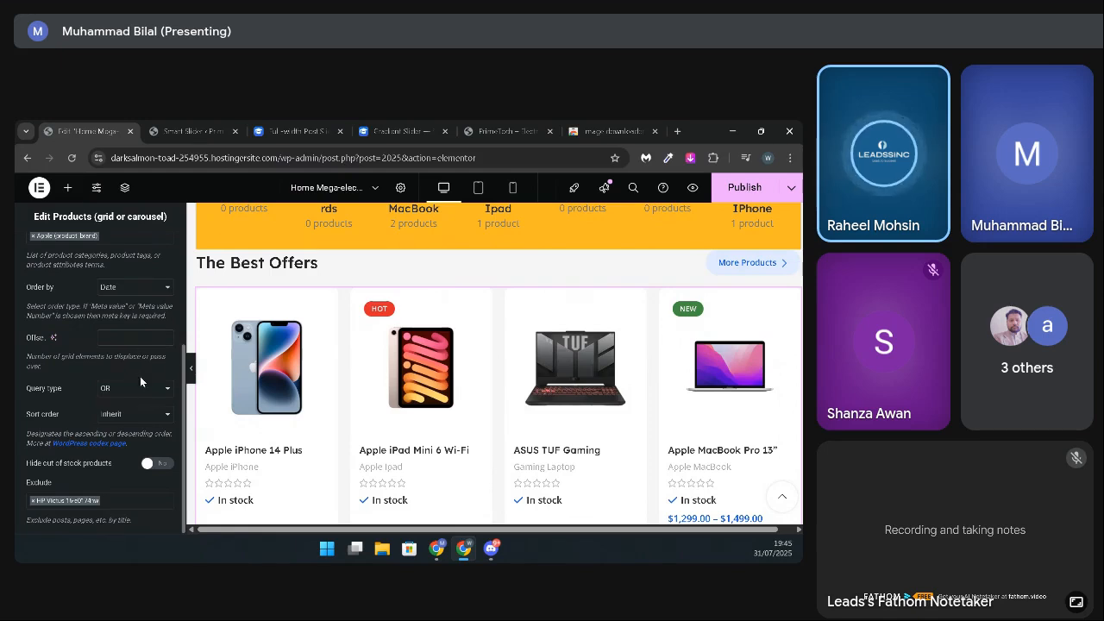
scroll(138, 376, up, 1)
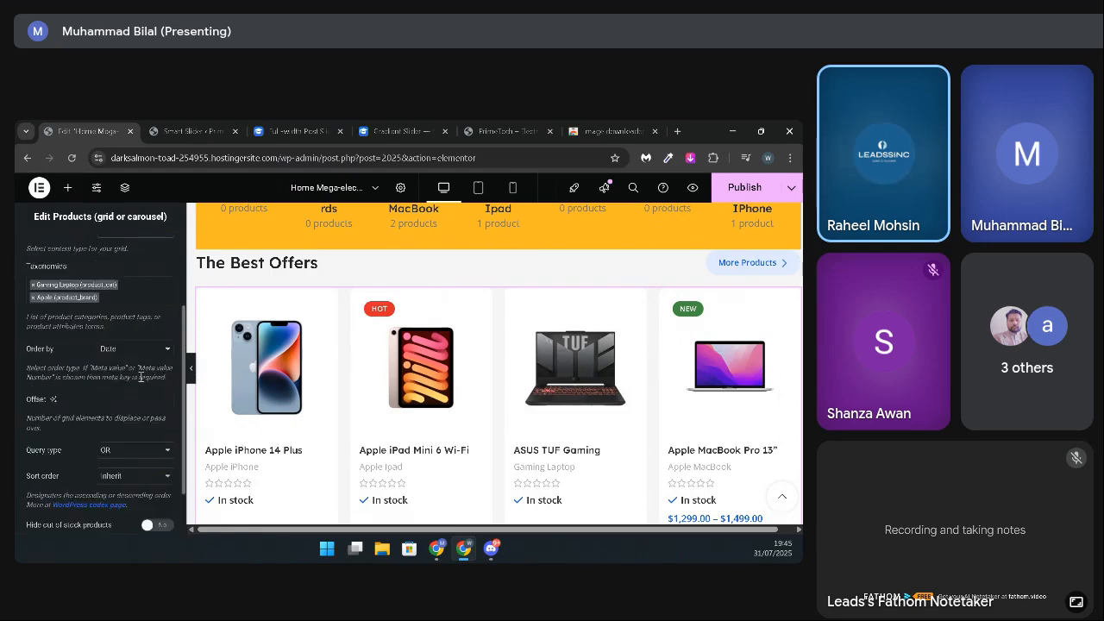
click(33, 284)
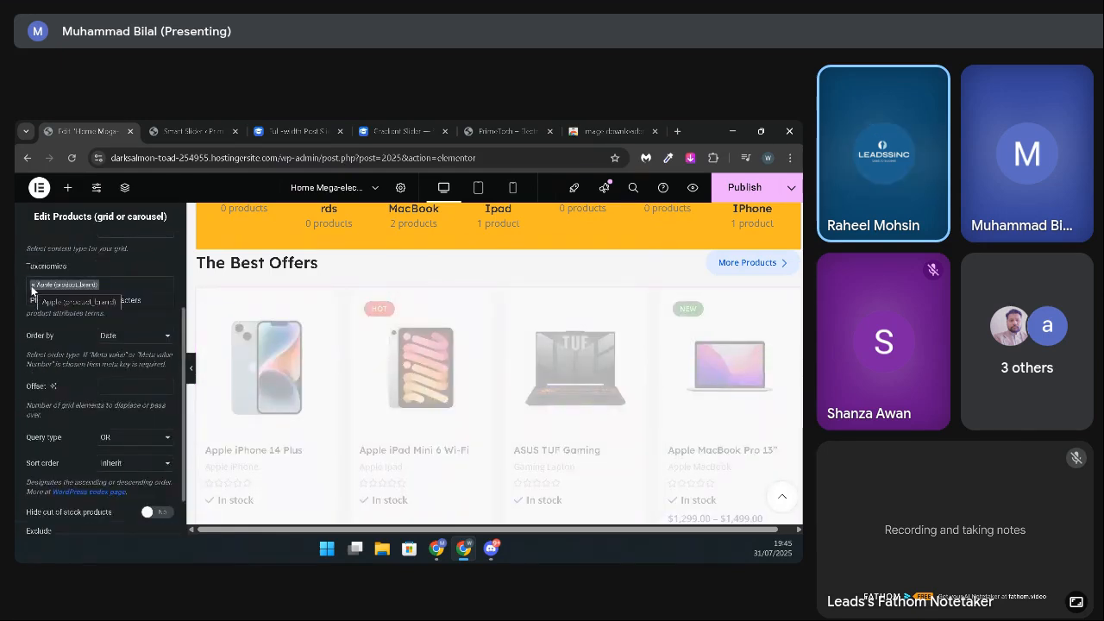
click(33, 284)
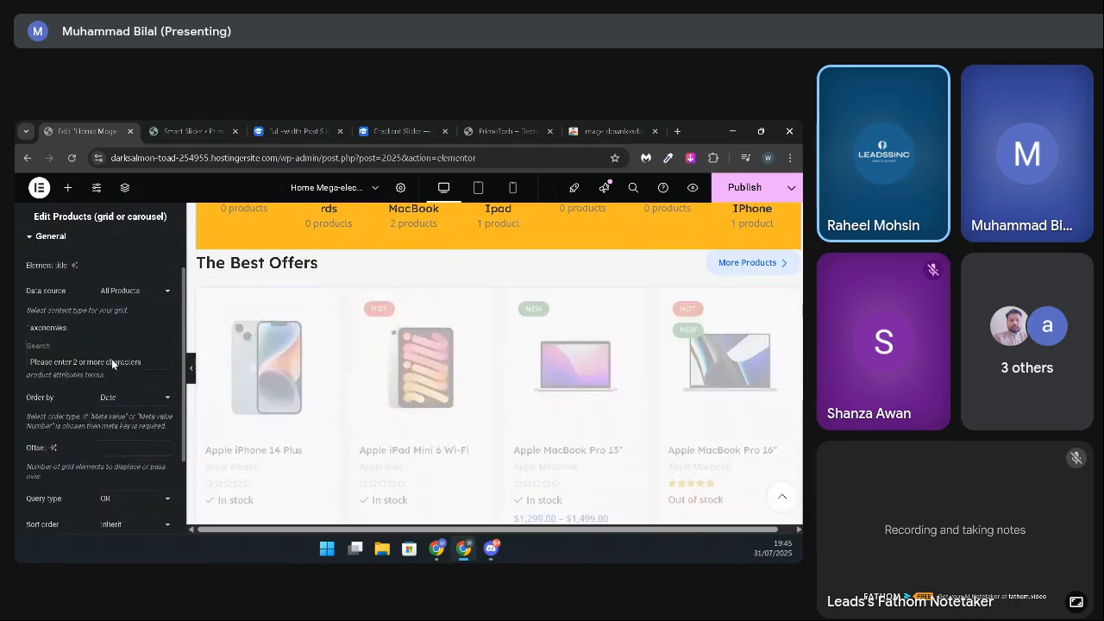
scroll(130, 406, down, 3)
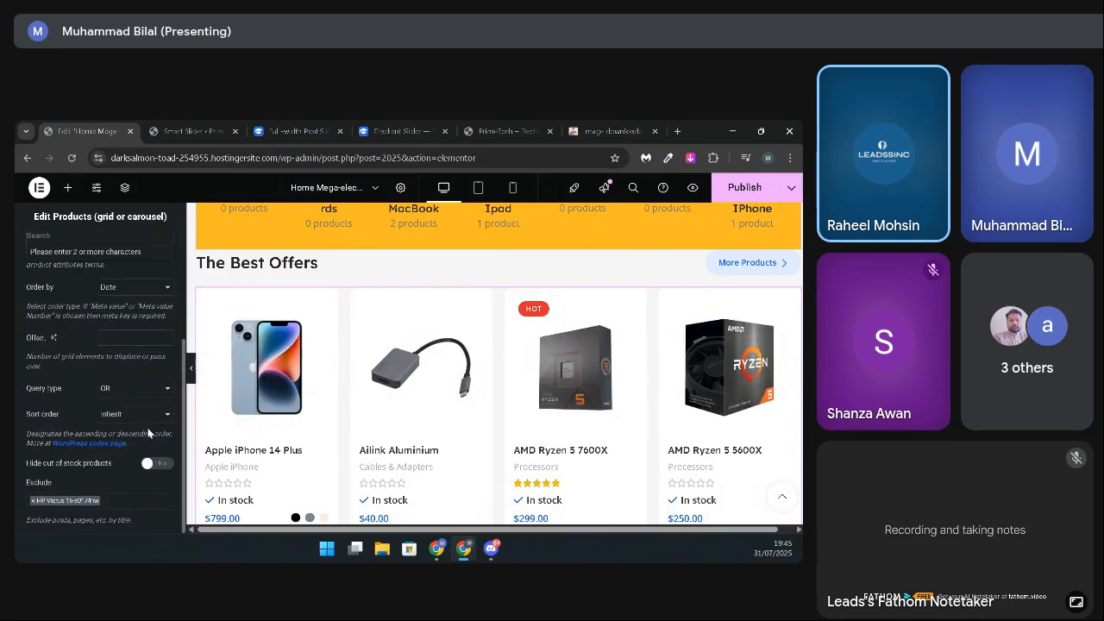
click(34, 503)
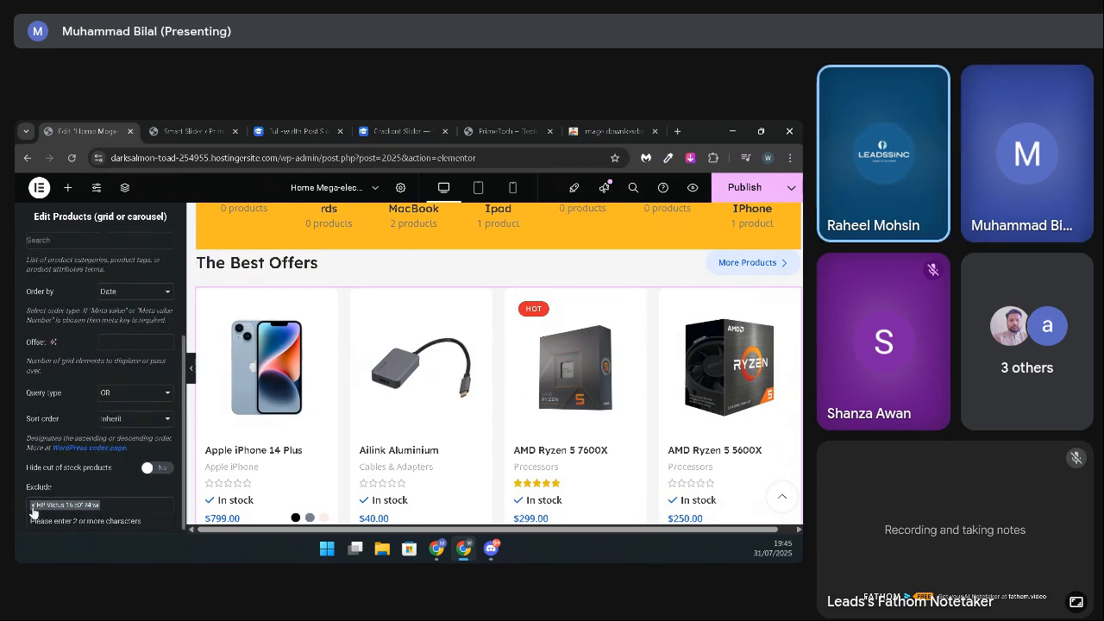
click(35, 507)
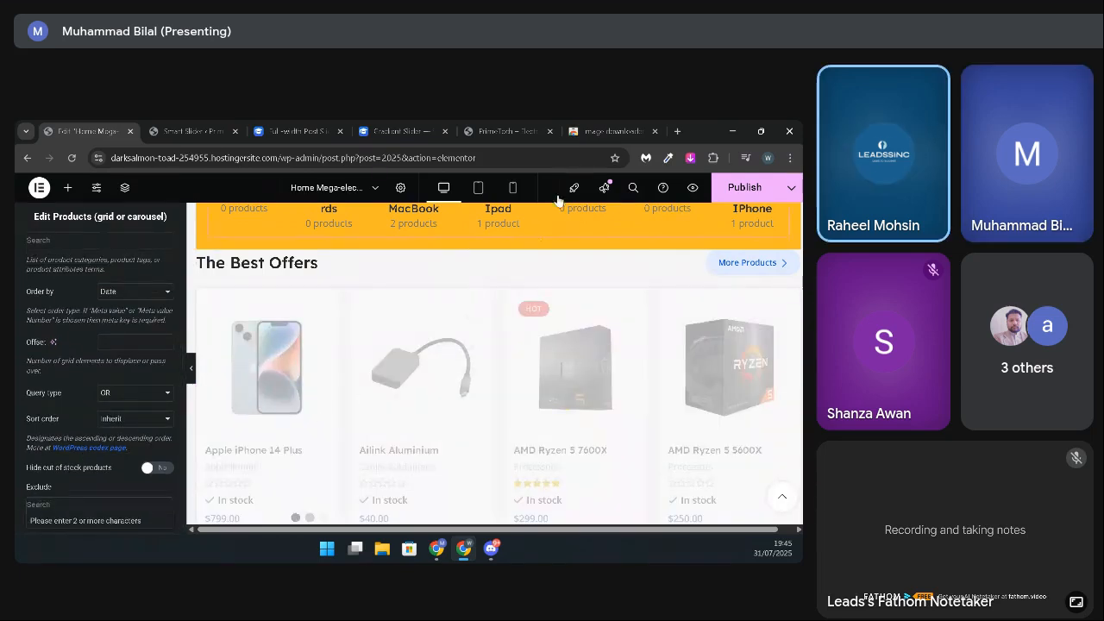
Step: Publish the updated home page and reload the live PrimeTech site
click(718, 189)
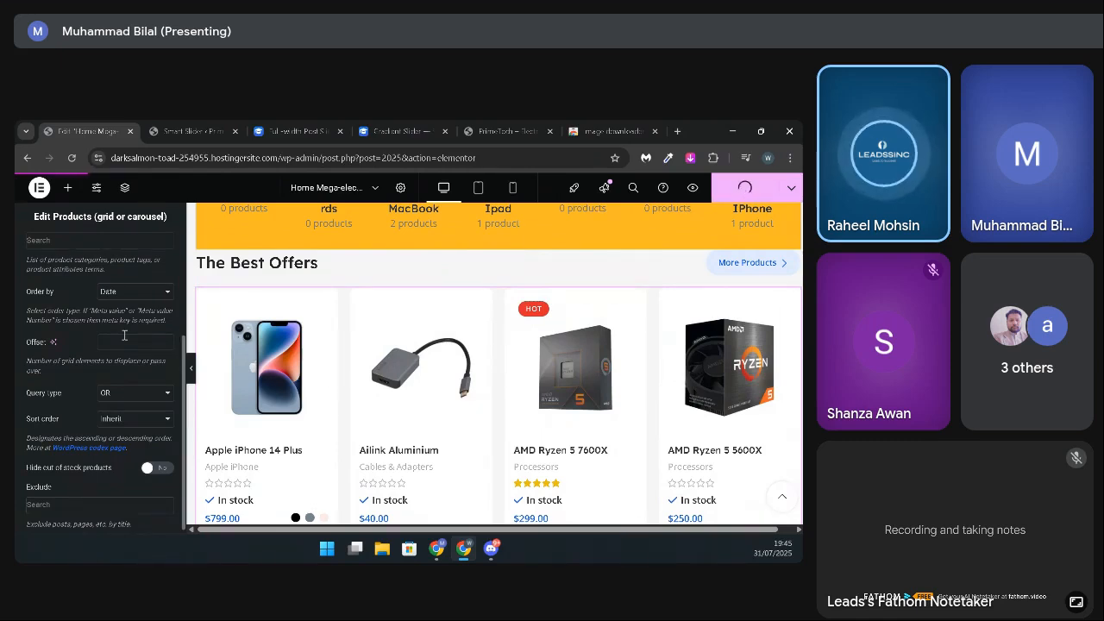
click(505, 131)
click(74, 160)
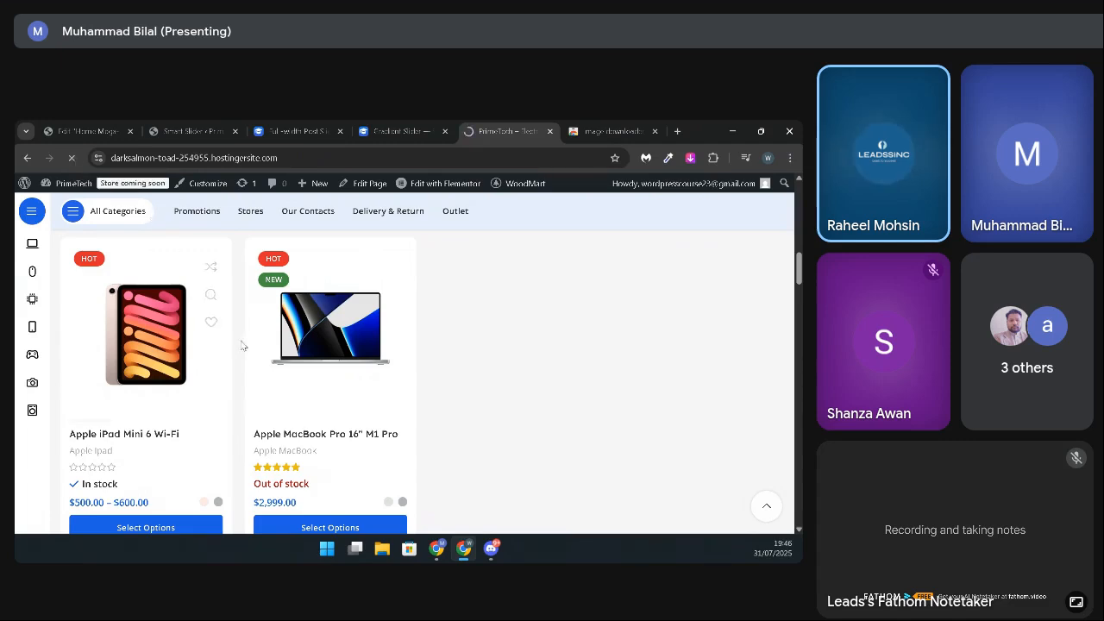
Step: Review the sliding products in The Best Offers carousel on the live page and switch to its first pagination page
mouse_move(348, 370)
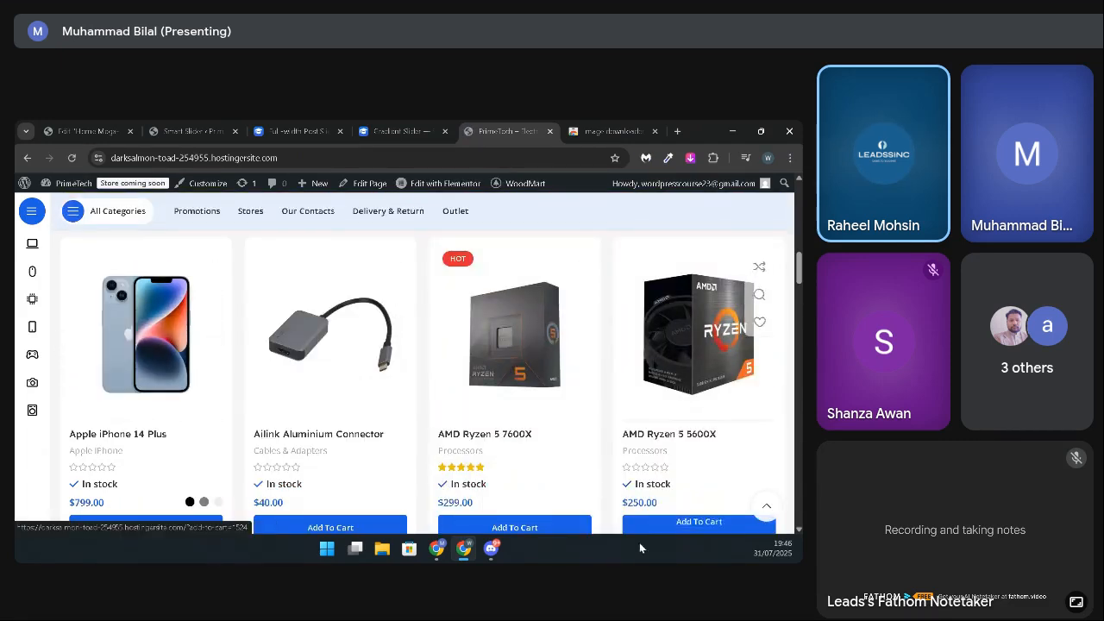
scroll(524, 431, down, 3)
scroll(523, 468, up, 3)
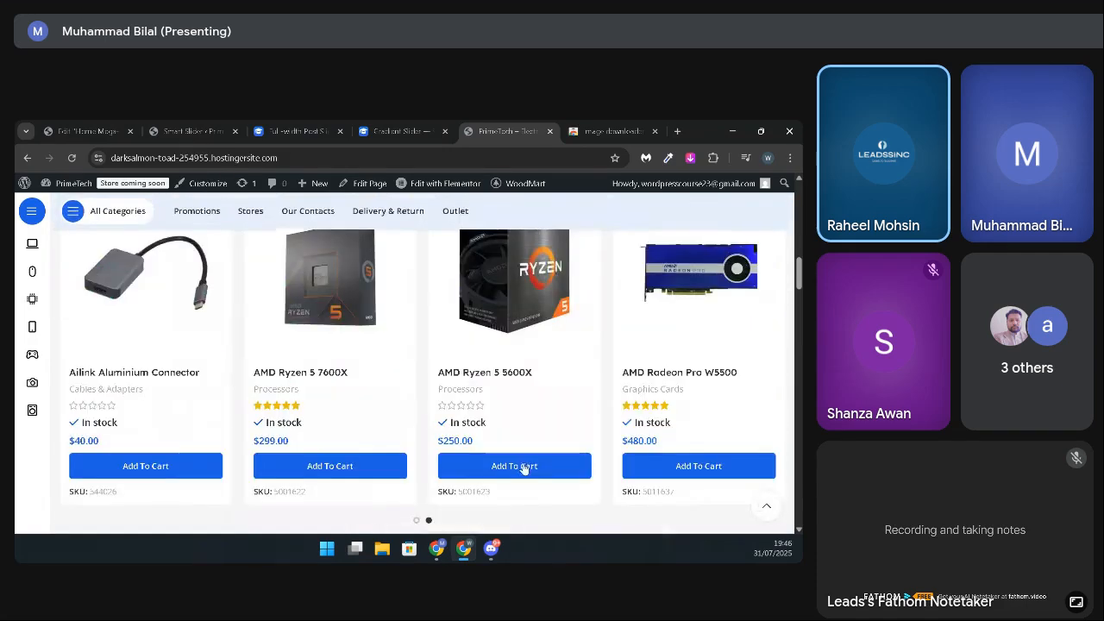
scroll(413, 441, down, 1)
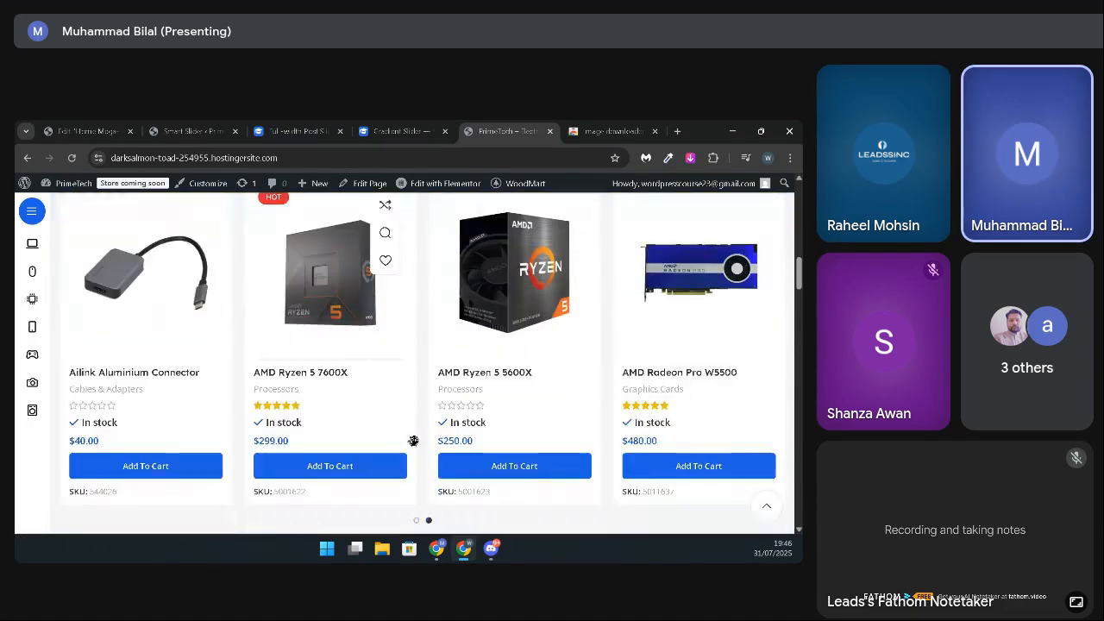
click(417, 521)
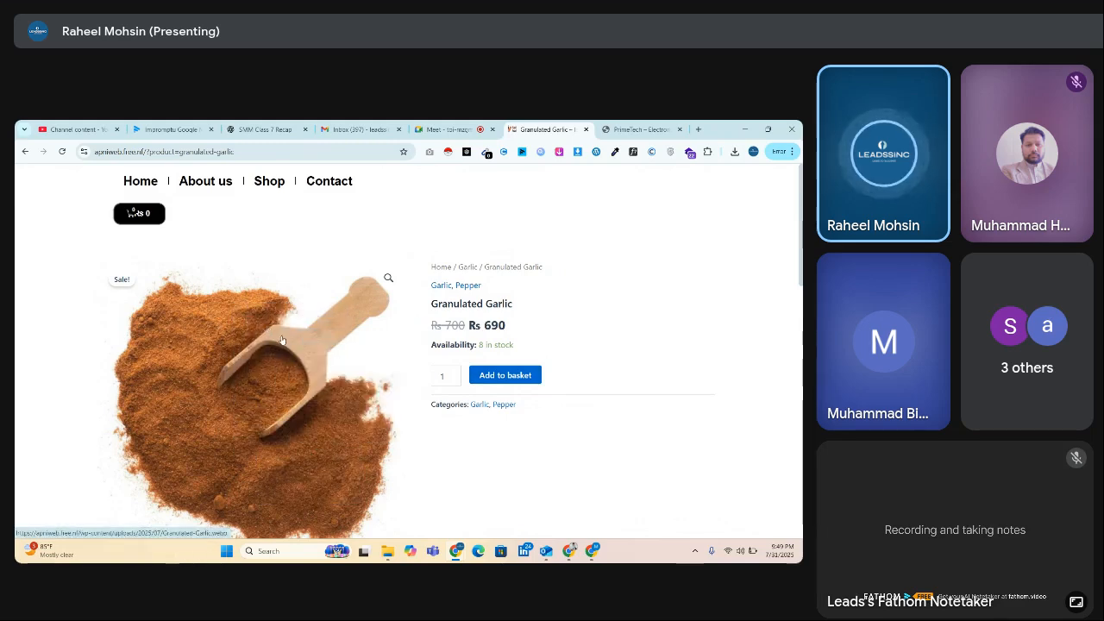
Step: Look over the Granulated Garlic product page and add one unit to the basket
scroll(592, 305, down, 3)
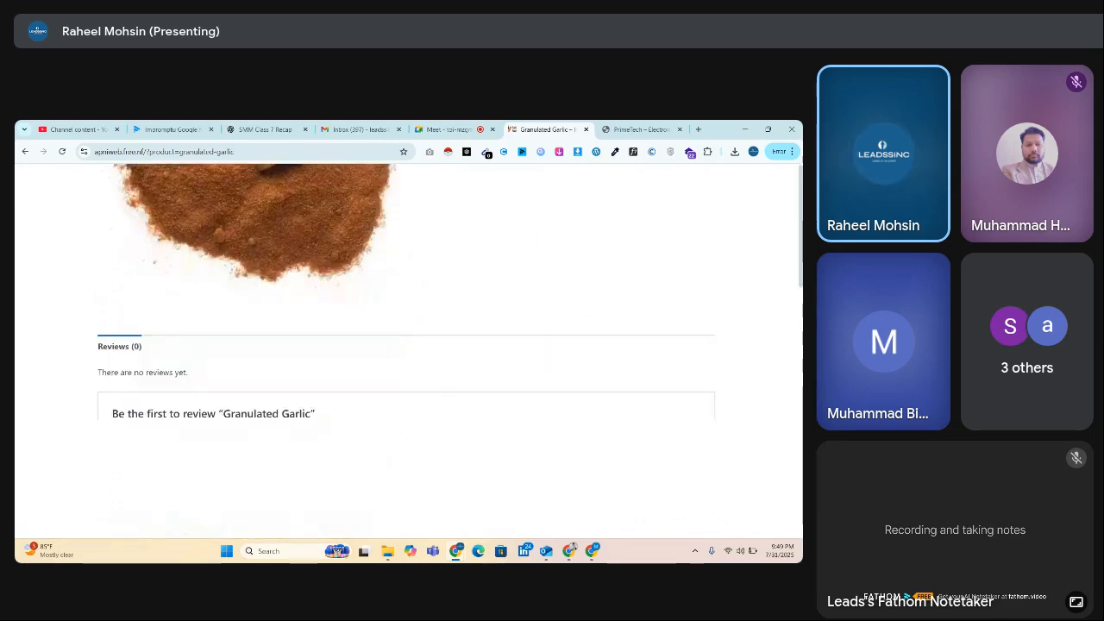
scroll(421, 373, up, 5)
click(523, 376)
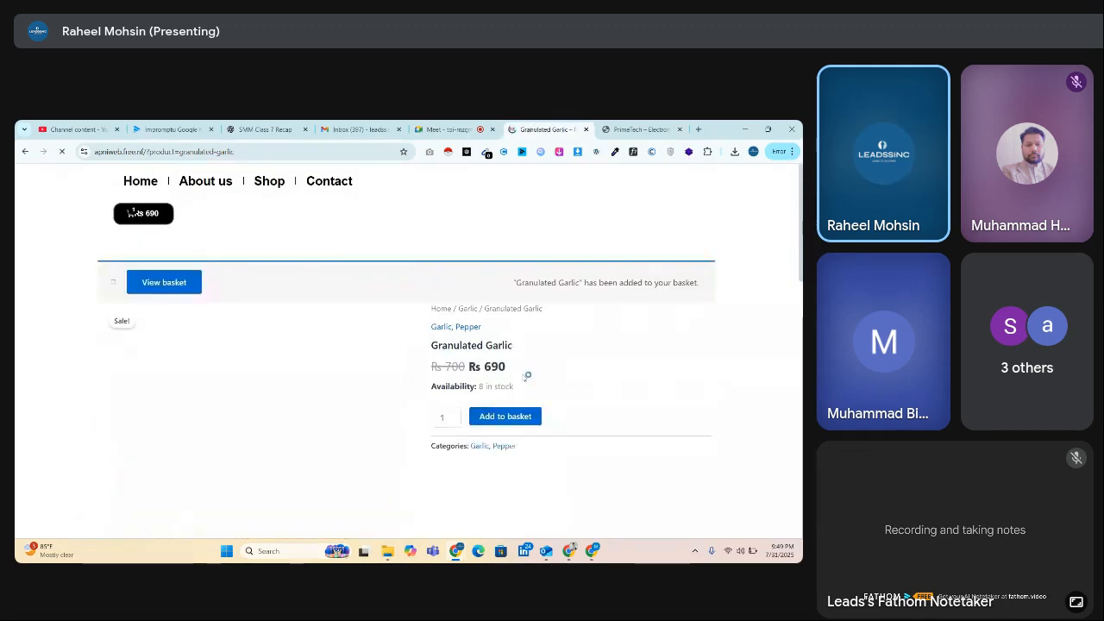
Step: View the basket containing Granulated Garlic and proceed to checkout
click(176, 281)
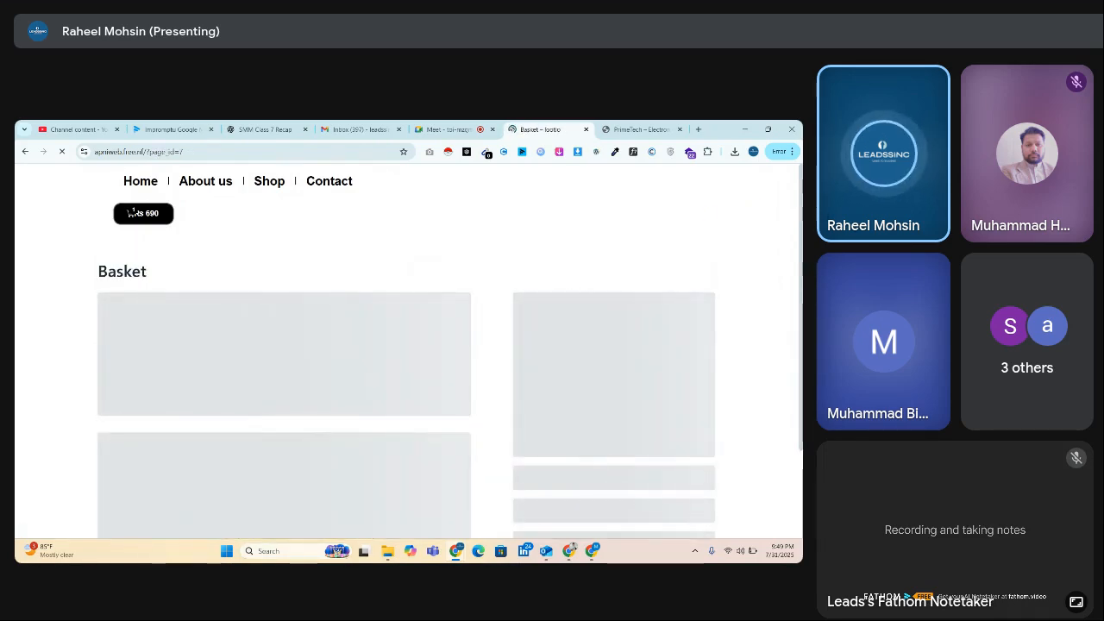
scroll(133, 212, down, 2)
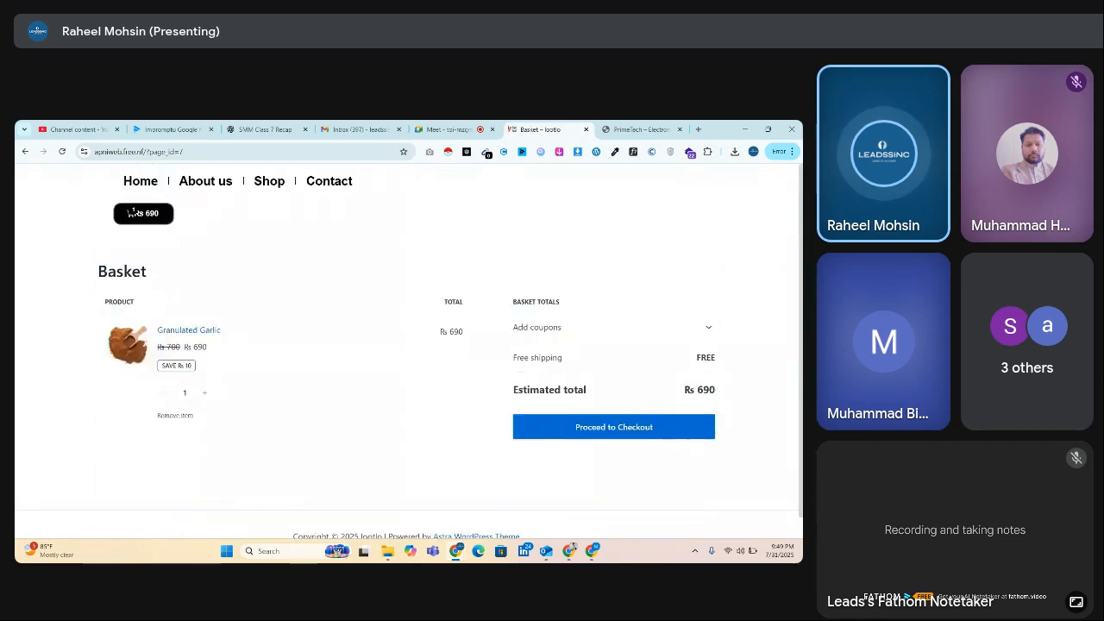
click(632, 417)
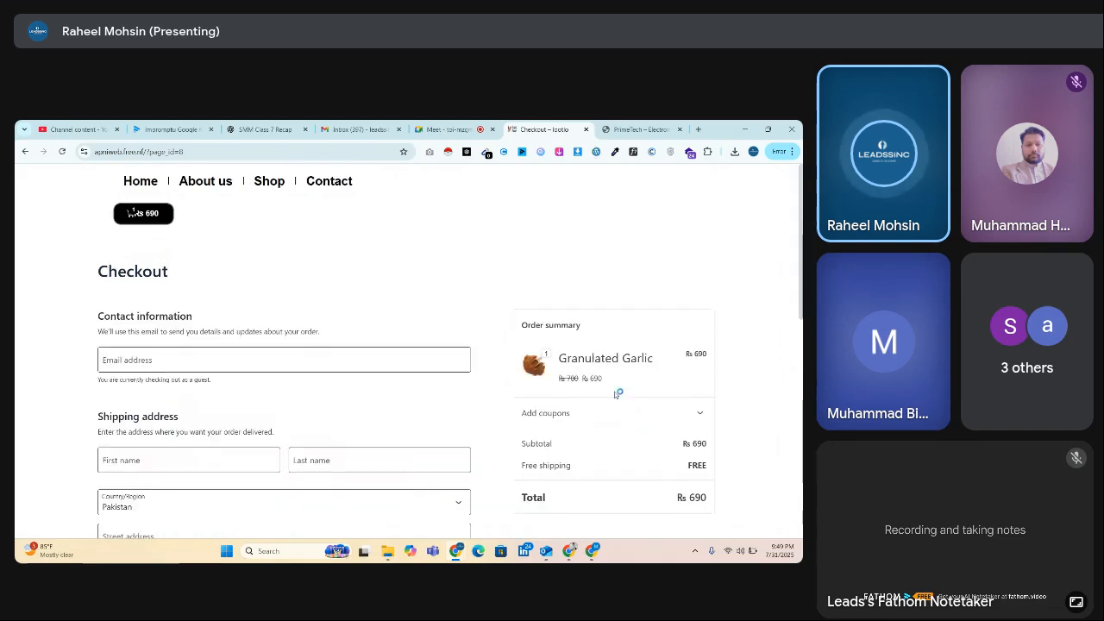
Step: Fill in the checkout form with the customer's saved e-mail address, full name and shipping address
scroll(132, 211, down, 3)
click(143, 201)
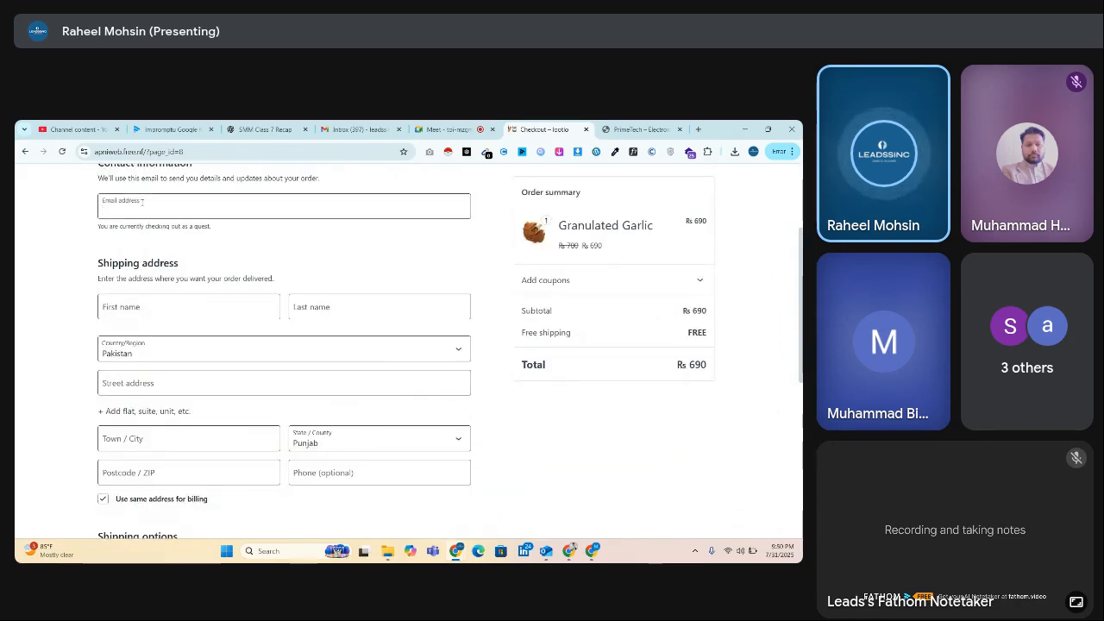
text(Rahe)
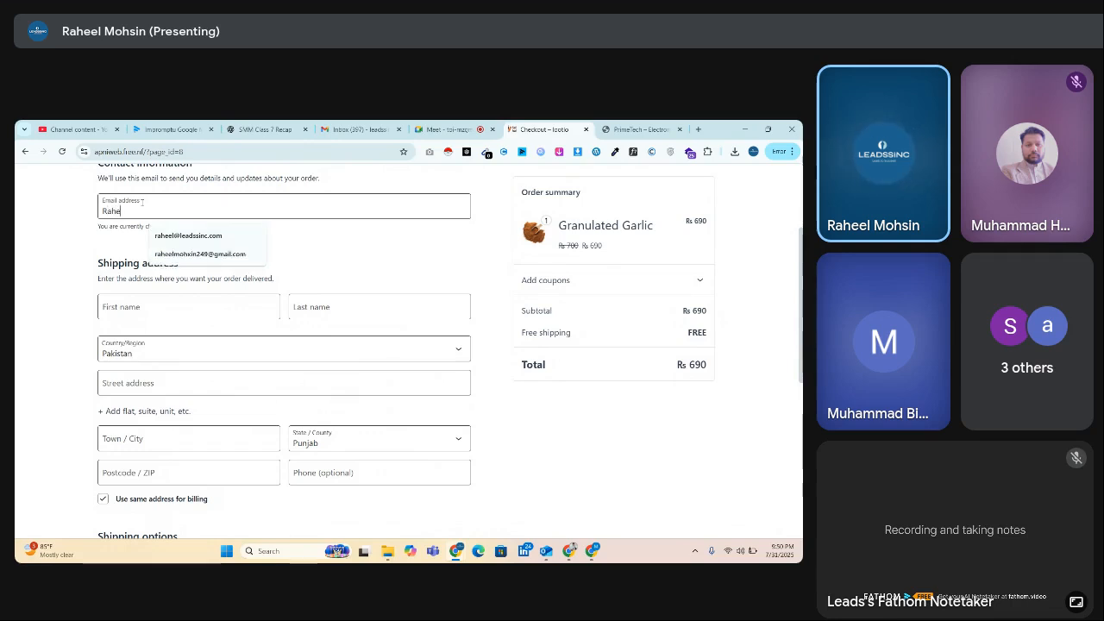
click(188, 235)
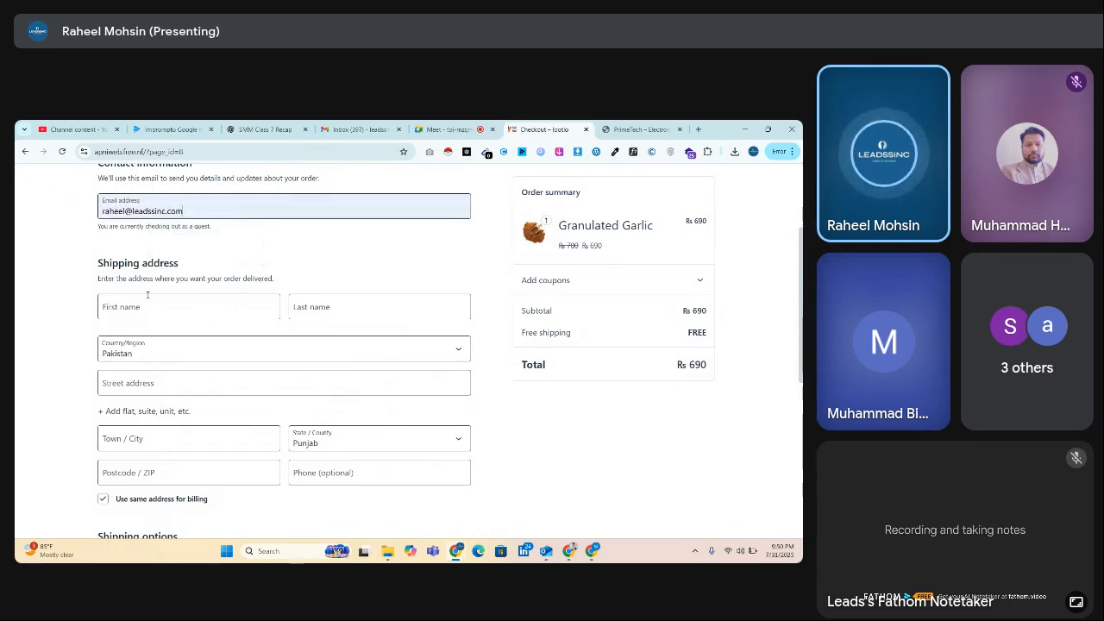
click(148, 295)
click(196, 365)
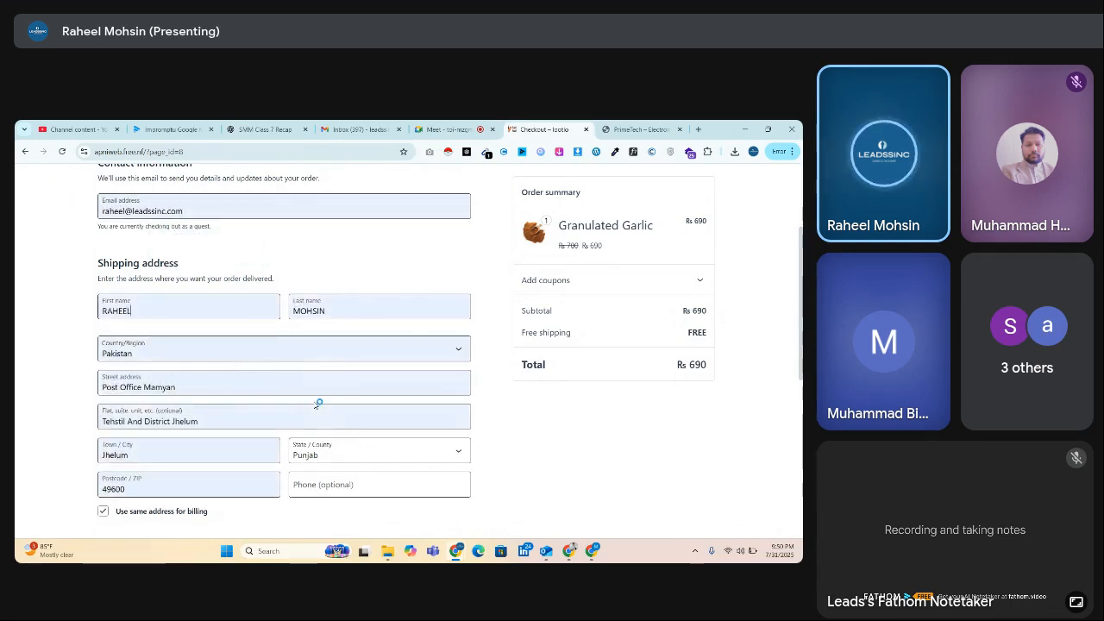
Step: Place the order with free shipping and cash on delivery, and decline updating the saved browser address
scroll(503, 424, down, 3)
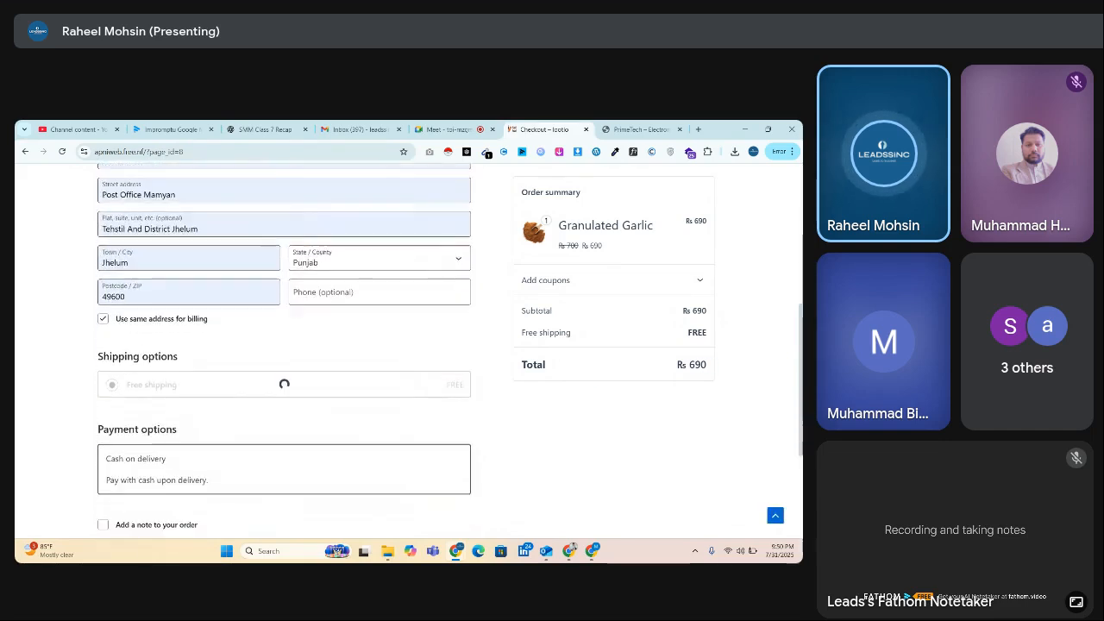
scroll(202, 293, down, 3)
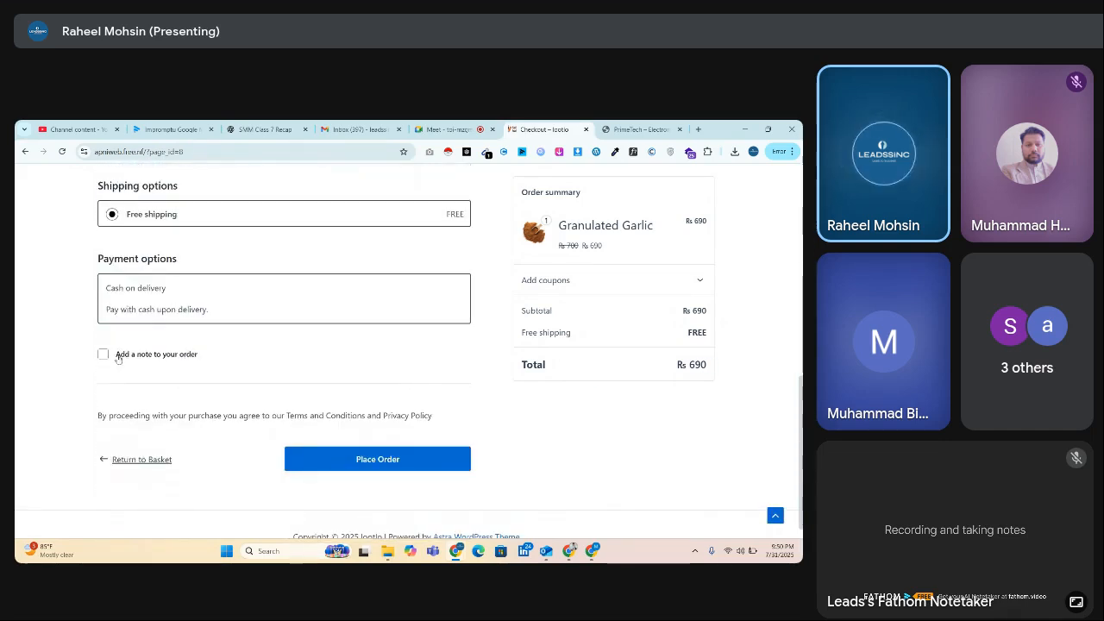
click(429, 464)
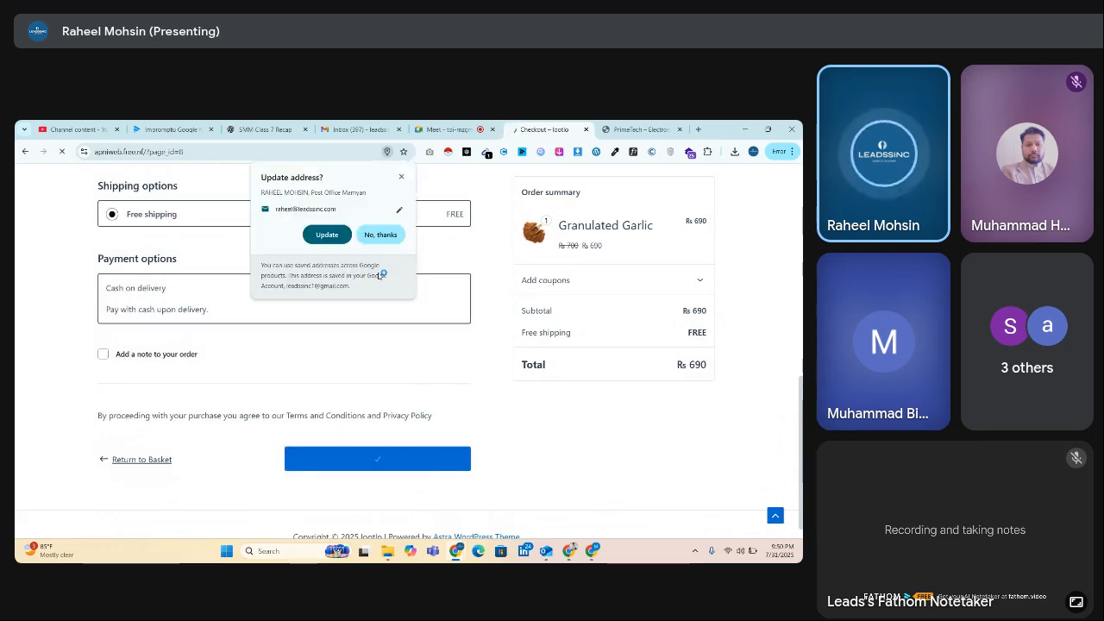
click(380, 236)
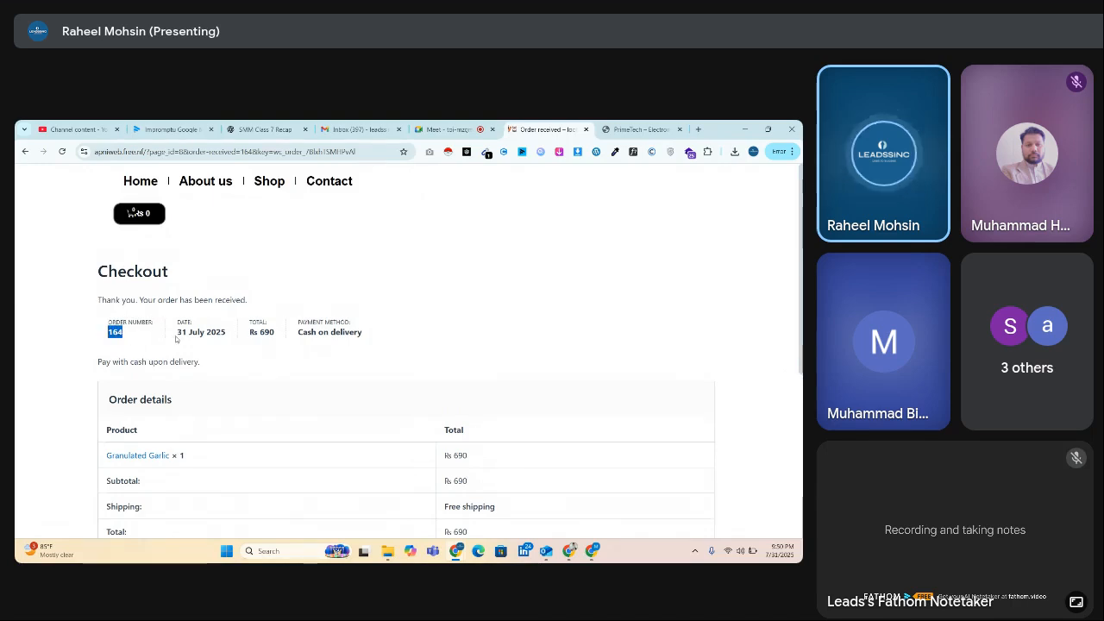
Step: Review the order confirmation page, including the order summary, order details, and billing and shipping addresses
drag(295, 344, 294, 345)
click(295, 344)
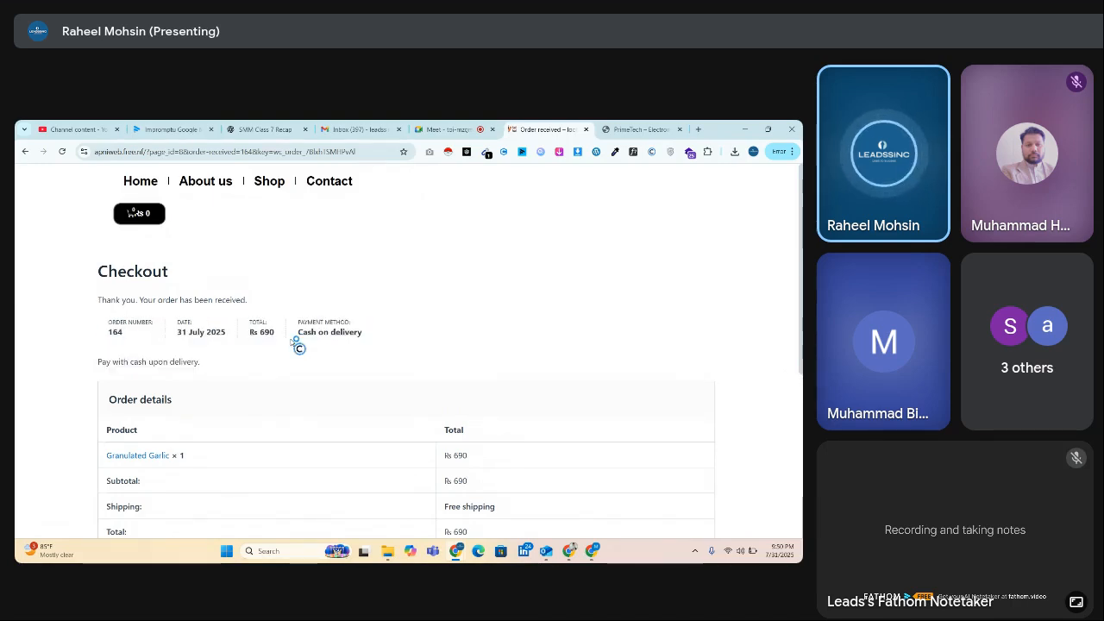
scroll(498, 316, down, 3)
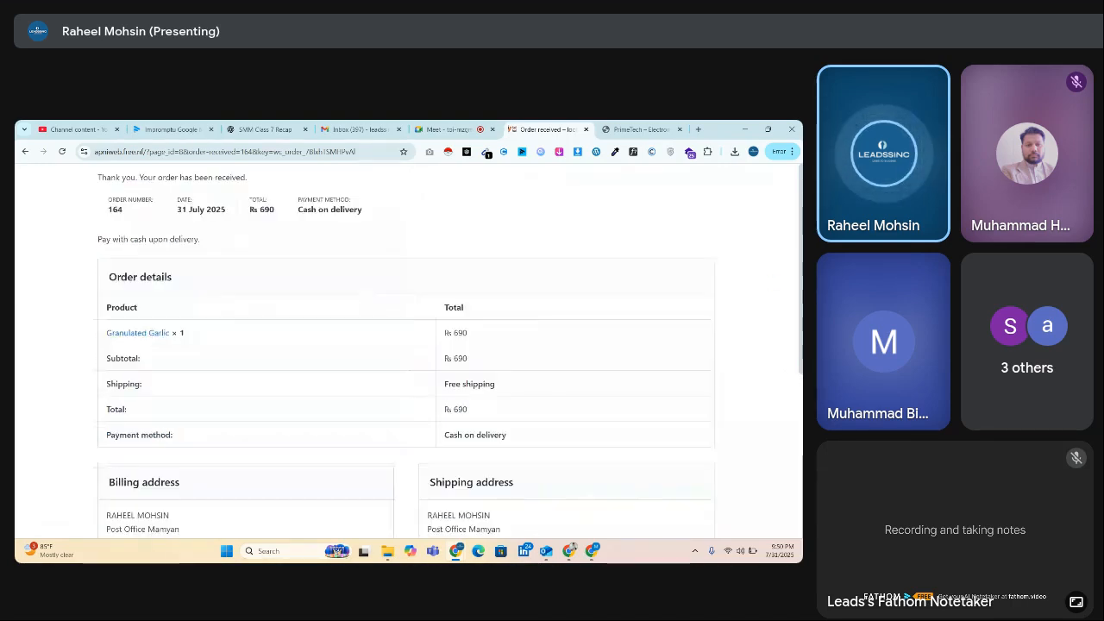
scroll(406, 345, down, 3)
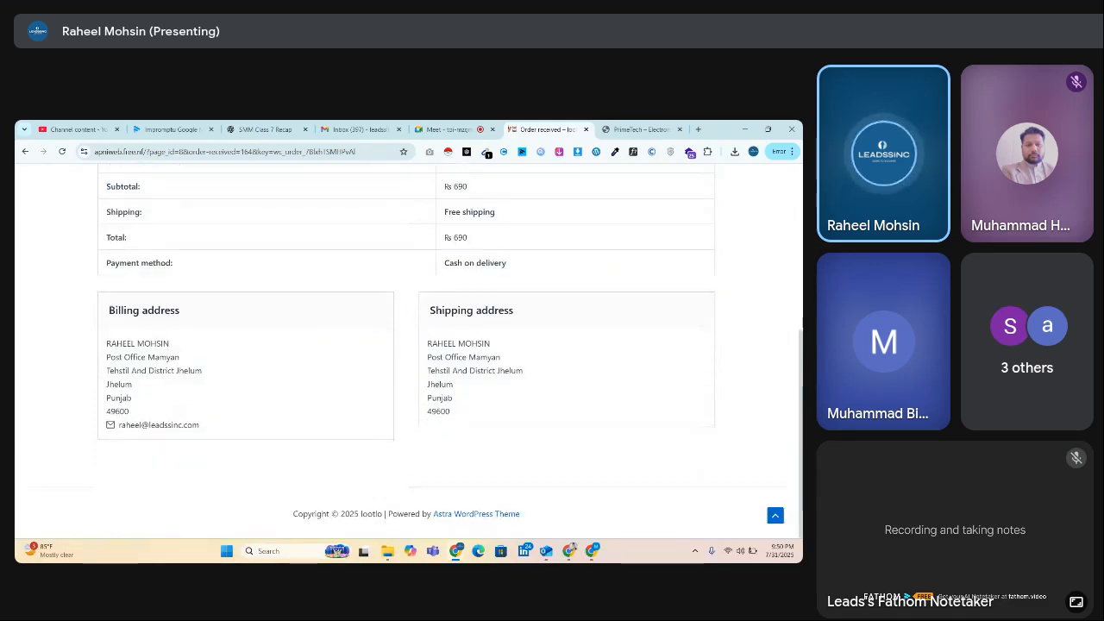
scroll(134, 212, up, 5)
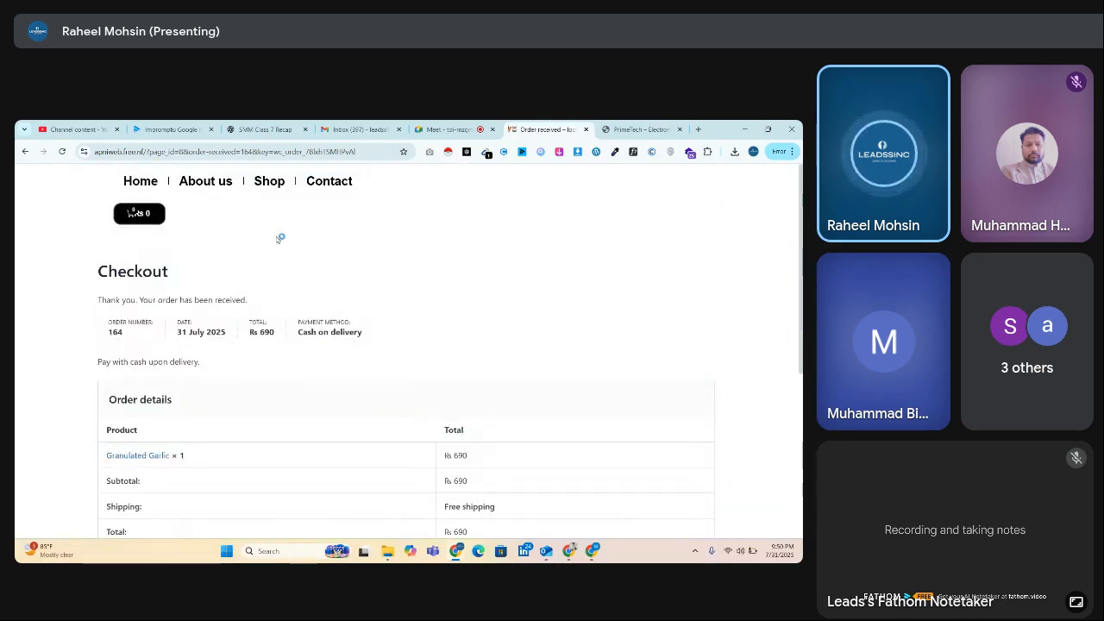
Step: Return to the spice store's home page, look over the A Selection of Herbs products, and close the site
click(132, 190)
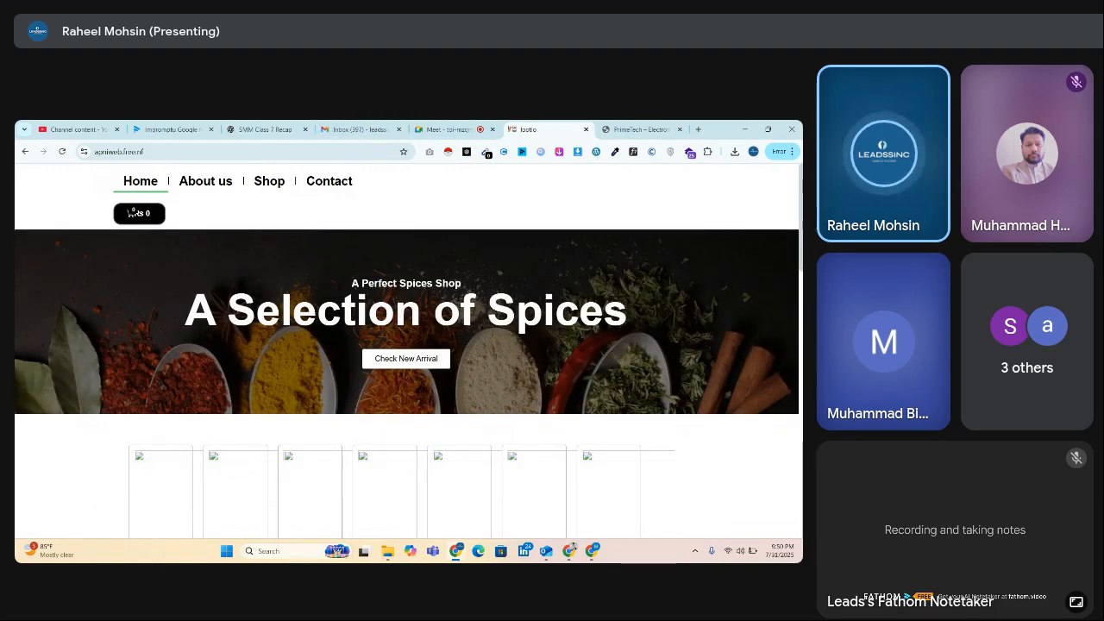
scroll(133, 212, down, 5)
scroll(463, 163, down, 3)
click(467, 128)
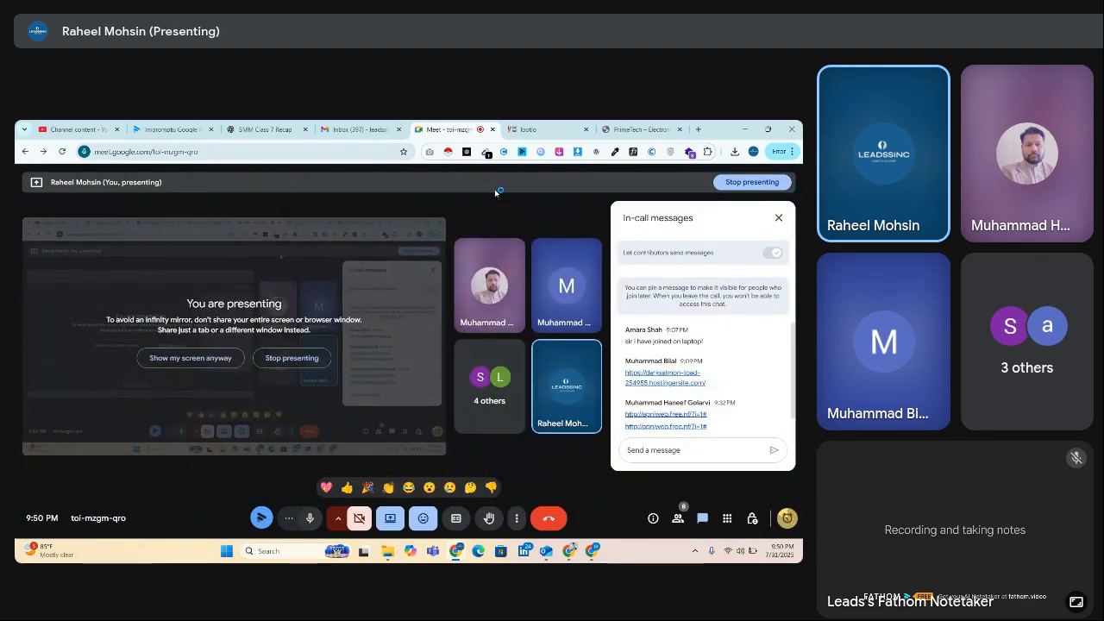
click(579, 126)
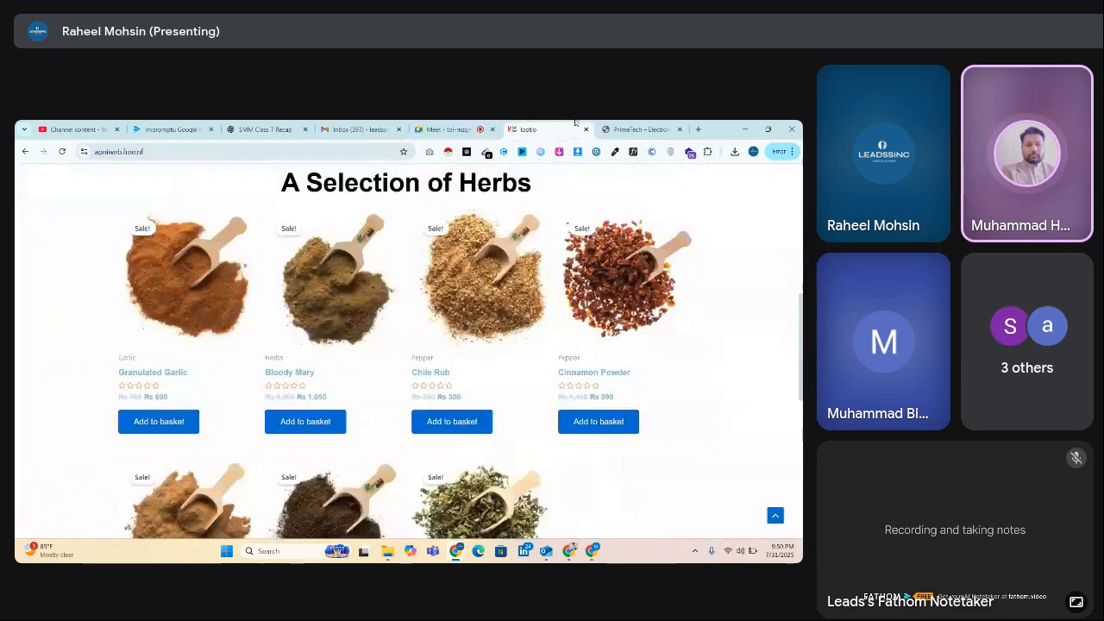
click(585, 130)
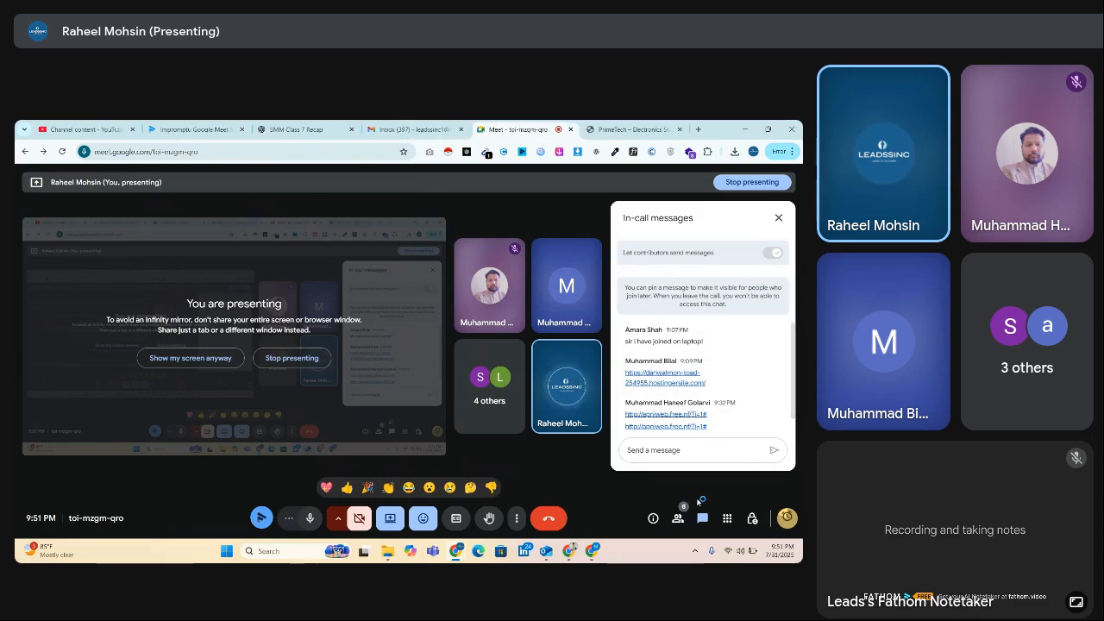
Step: Look over the participant list of the Google Meet call and close the list
click(677, 518)
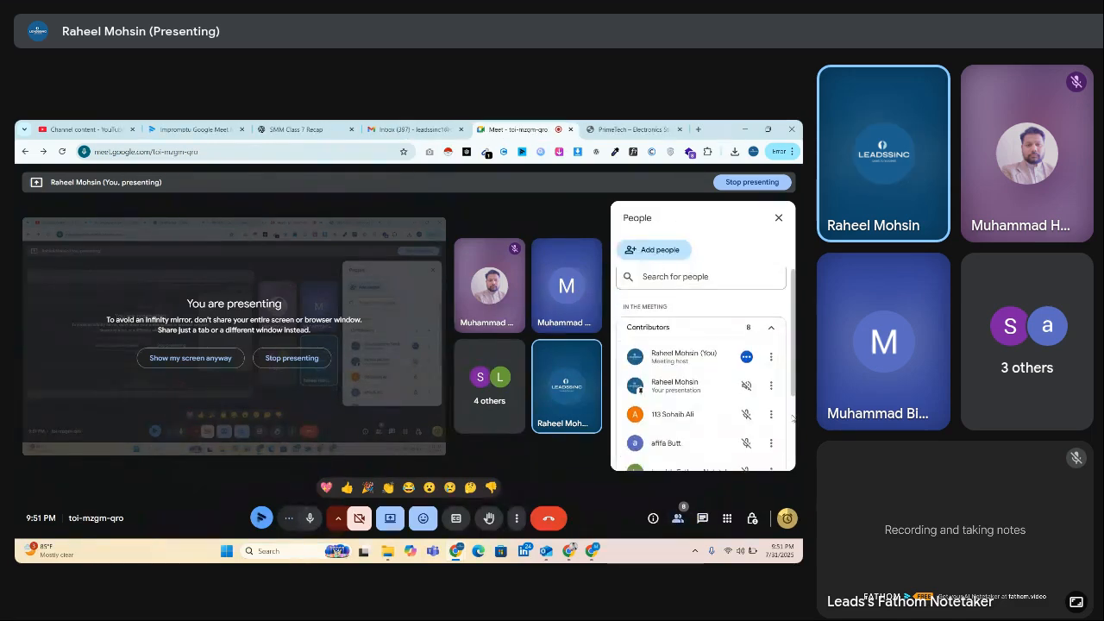
scroll(794, 422, down, 3)
scroll(792, 406, up, 5)
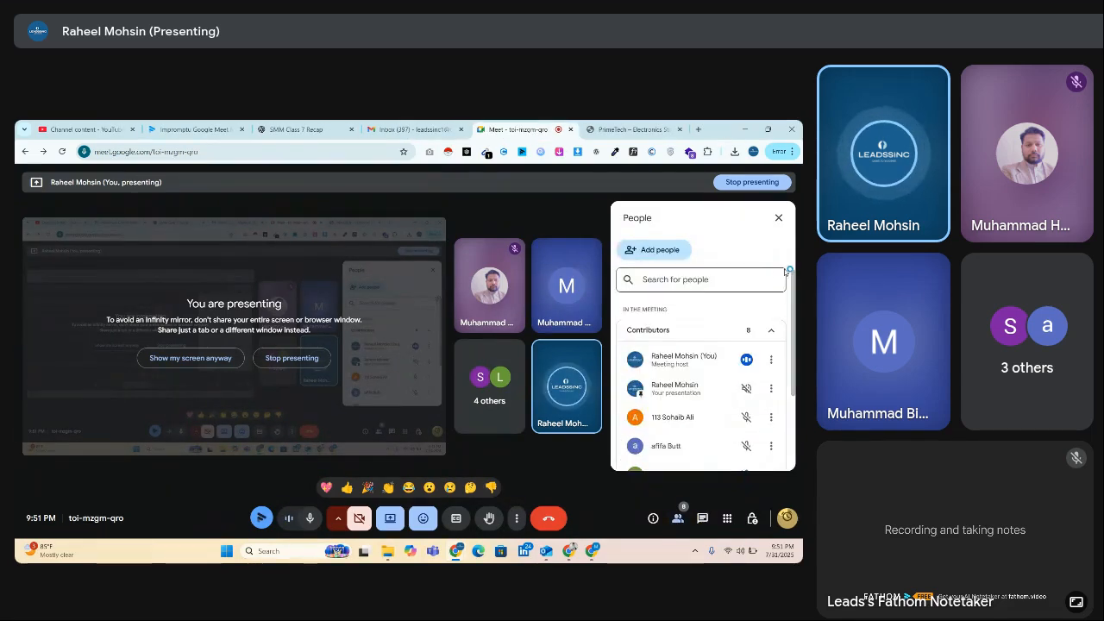
click(779, 218)
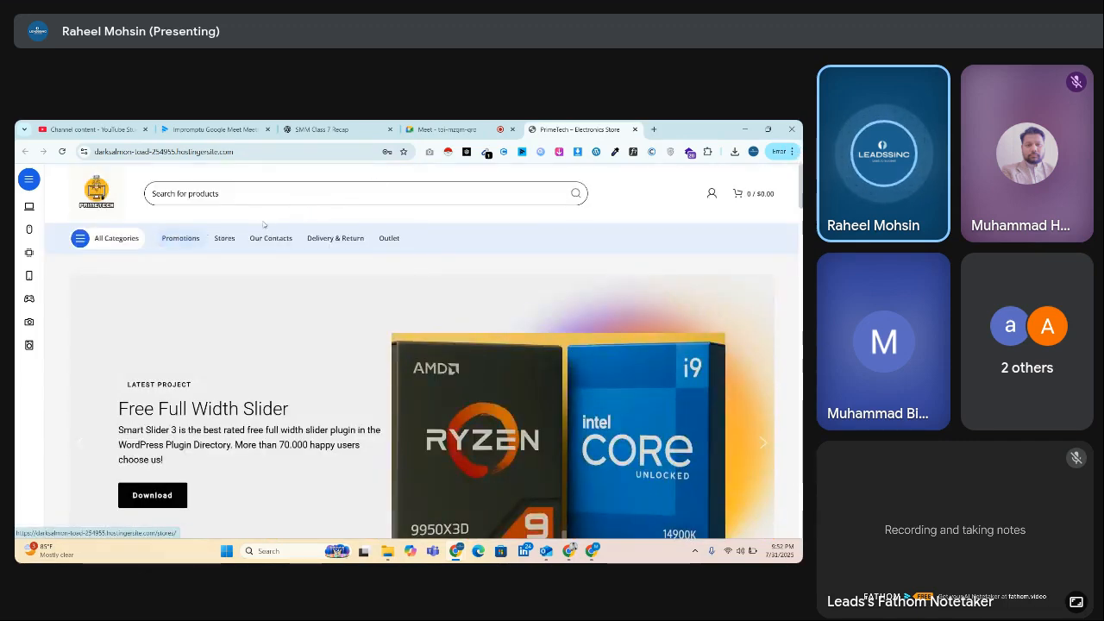
Step: Close the PrimeTech site and stop presenting the screen in the Google Meet call
click(635, 129)
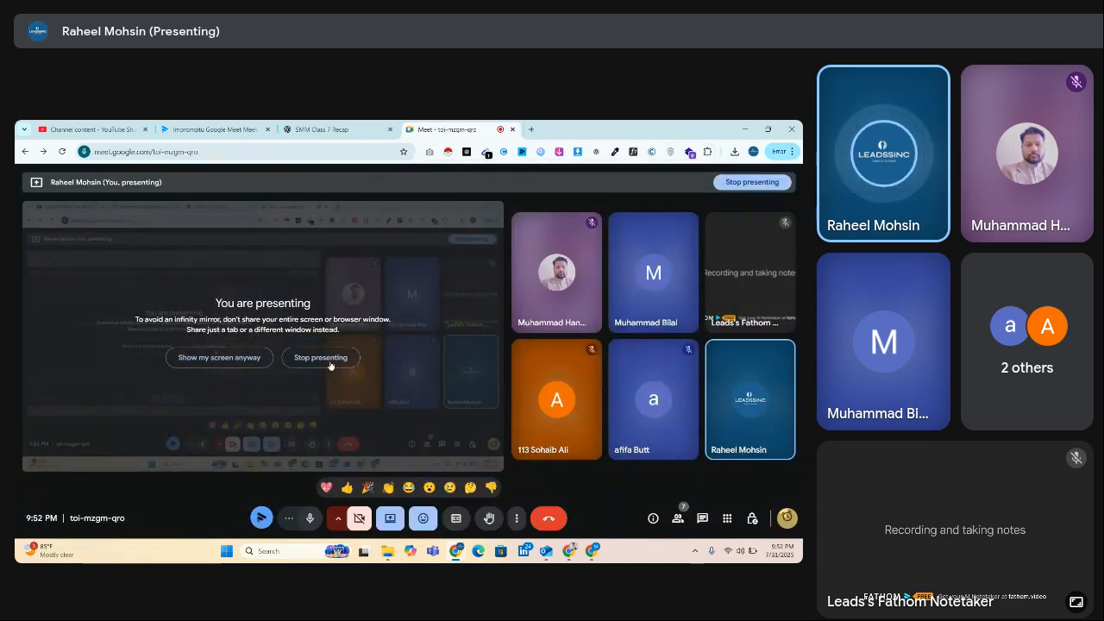
click(326, 357)
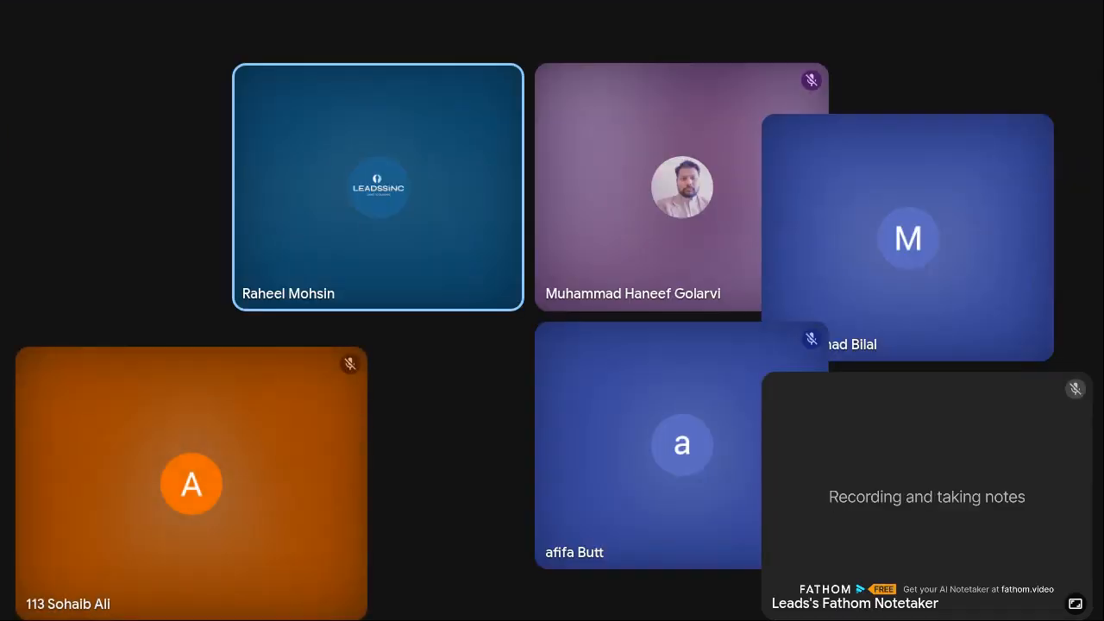